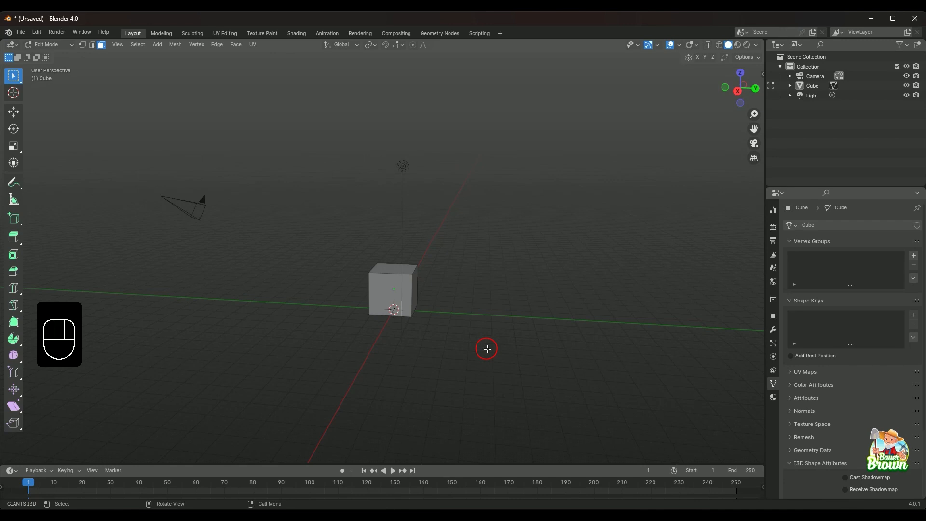
{"action": "middle_click_drag", "start_coordinate": [487, 348], "coordinate": [467, 341]}
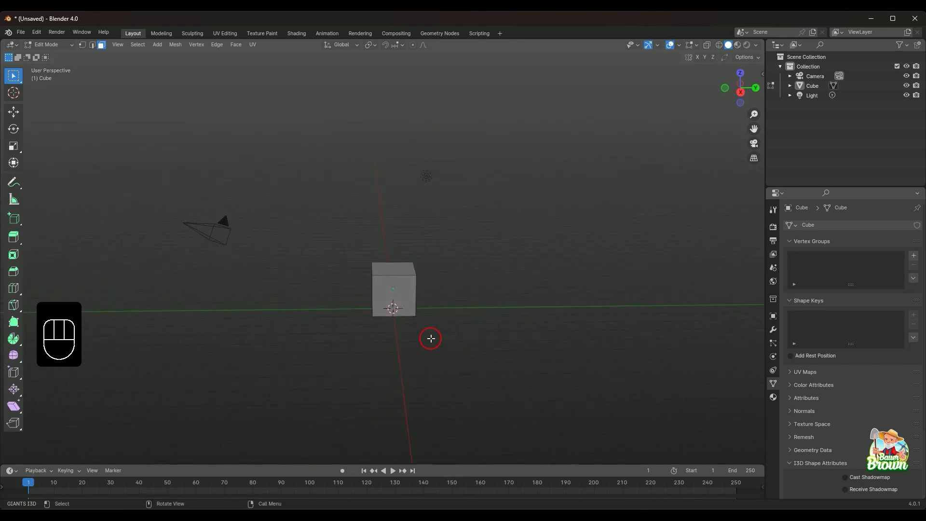
{"action": "middle_click_drag", "start_coordinate": [430, 337], "coordinate": [444, 348]}
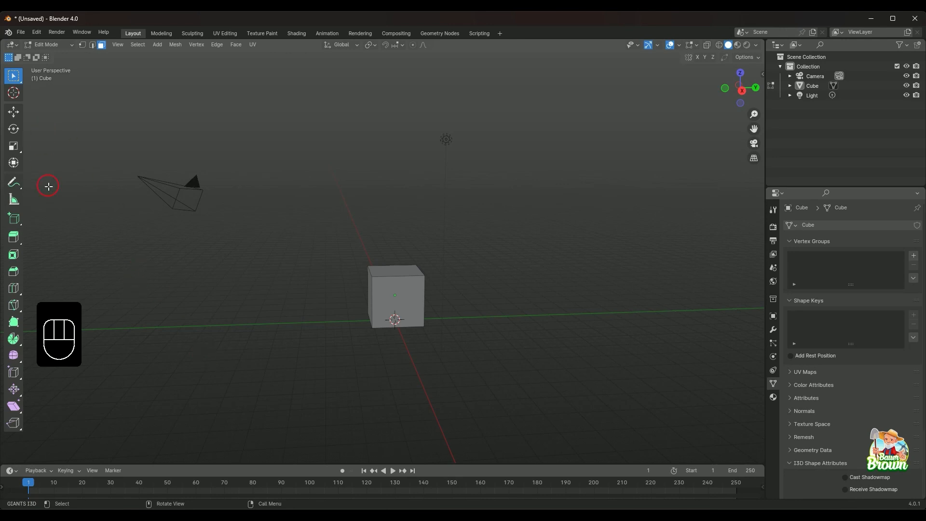
{"action": "key", "text": "t"}
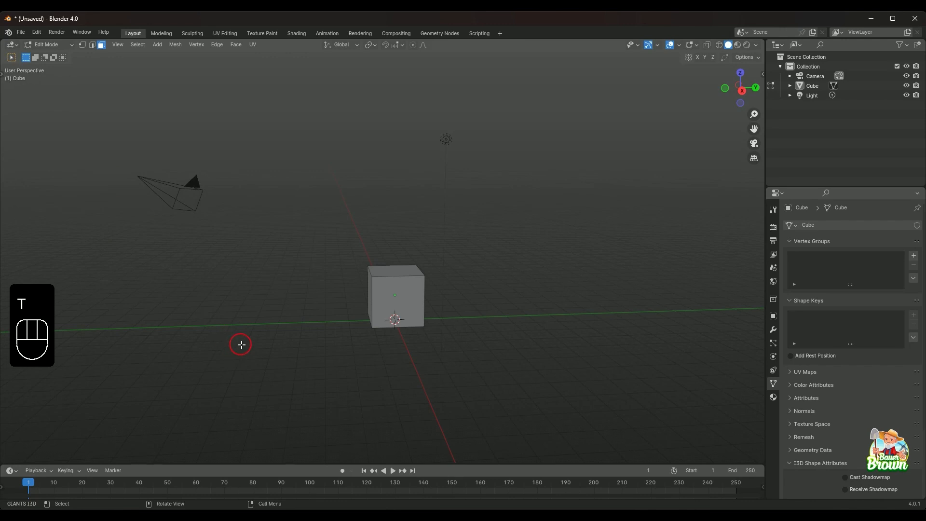
{"action": "key", "text": "t"}
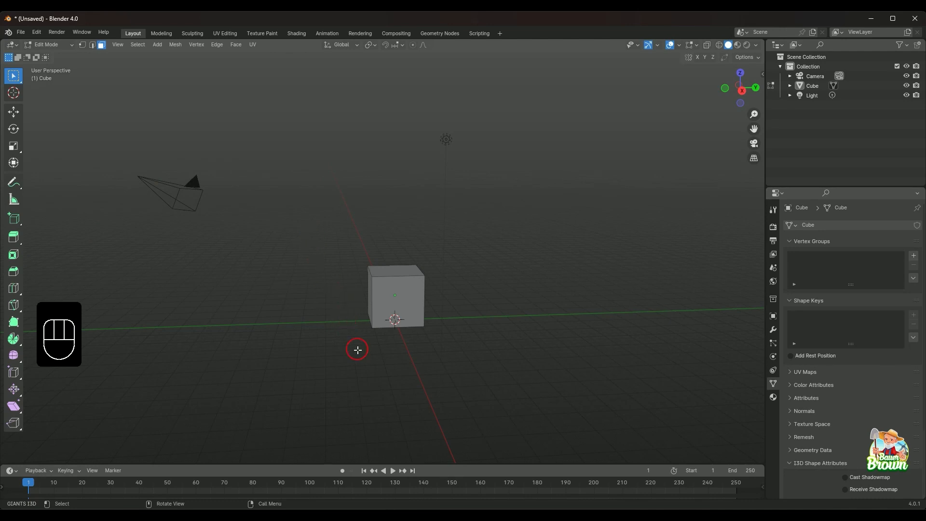
{"action": "middle_click_drag", "start_coordinate": [356, 355], "coordinate": [468, 337]}
{"action": "scroll", "coordinate": [427, 352], "scroll_direction": "up", "scroll_amount": 2}
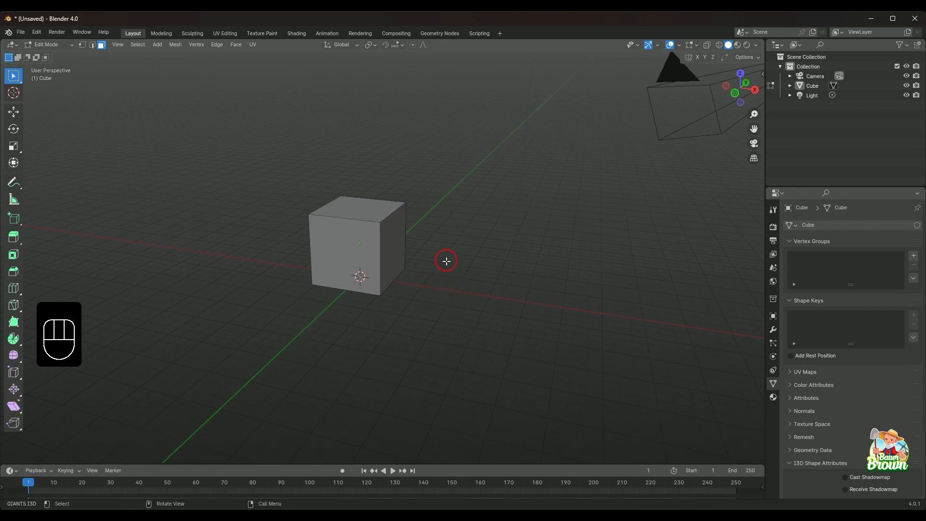
{"action": "scroll", "coordinate": [425, 299], "scroll_direction": "down", "scroll_amount": 2}
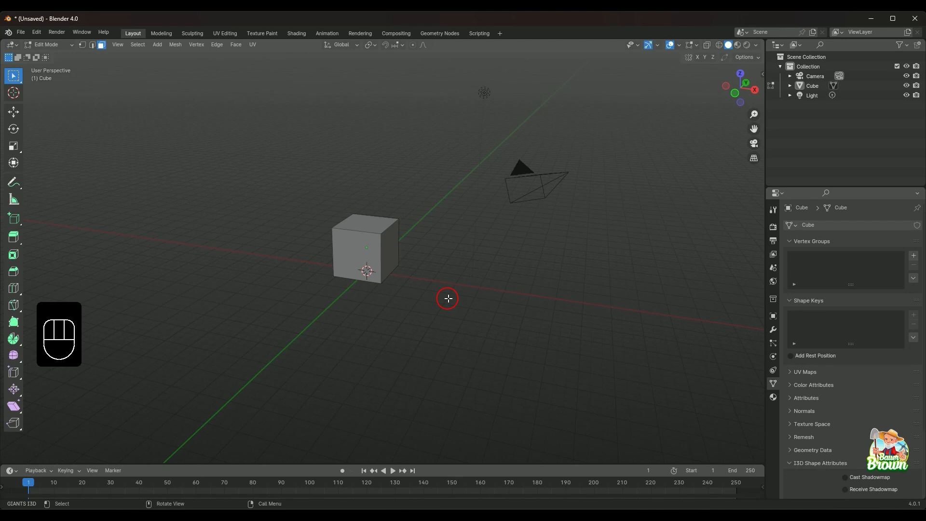
{"action": "middle_click_drag", "start_coordinate": [466, 298], "coordinate": [451, 314]}
{"action": "scroll", "coordinate": [461, 349], "scroll_direction": "up", "scroll_amount": 2}
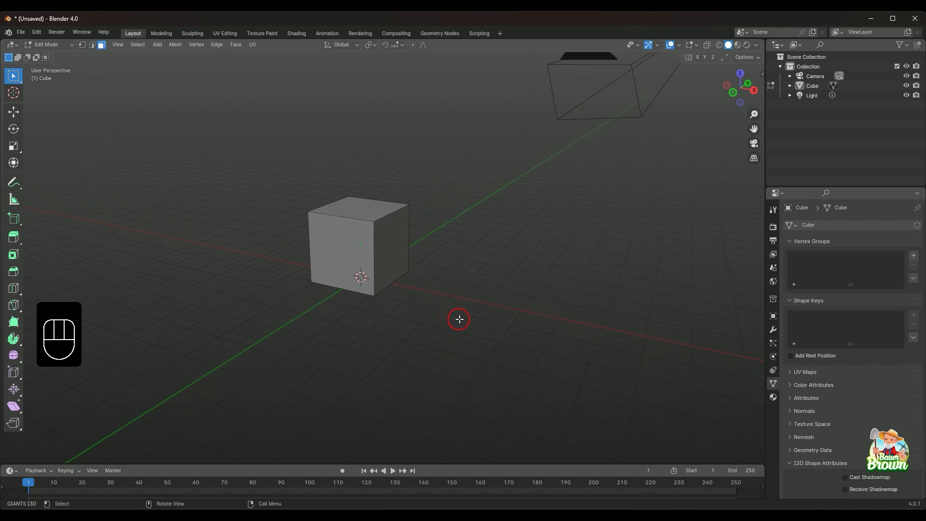
Select one side face of the cube and look at it from several angles.
{"action": "left_click", "coordinate": [402, 248]}
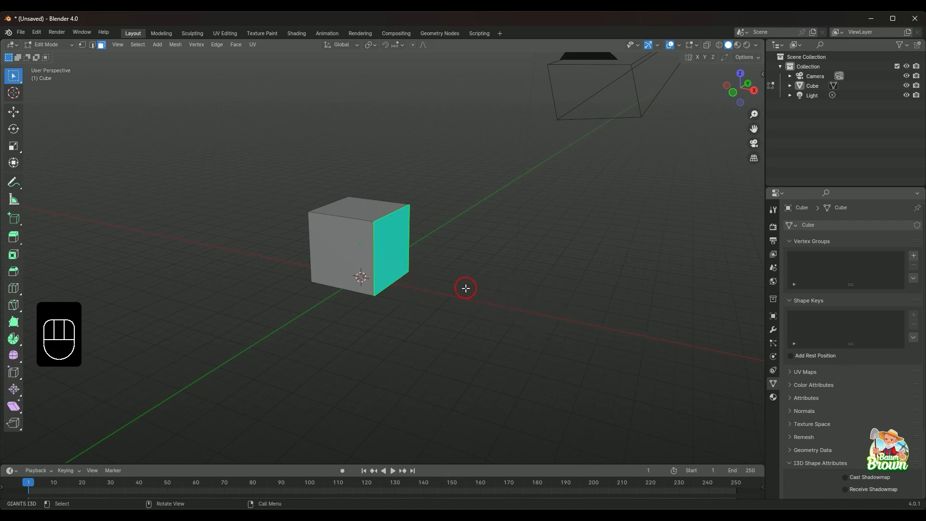
{"action": "middle_click_drag", "start_coordinate": [477, 327], "coordinate": [522, 296]}
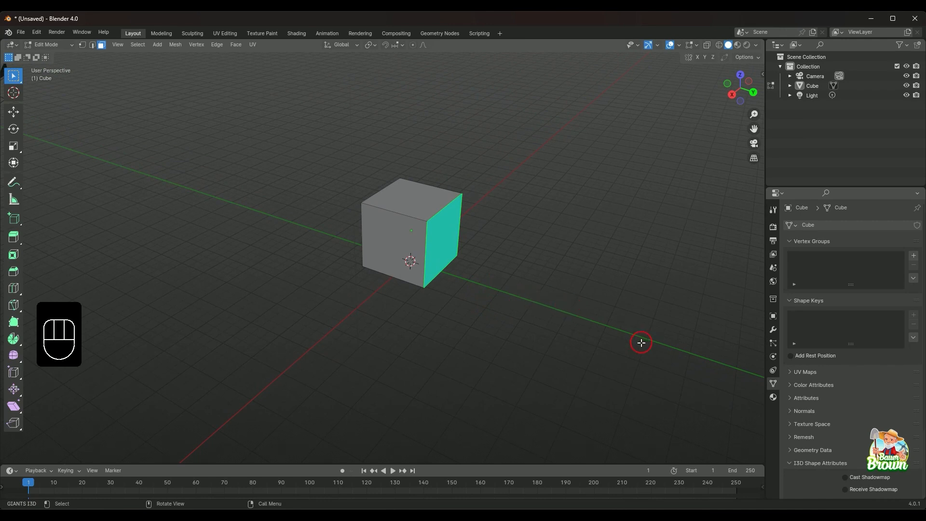
{"action": "middle_click_drag", "start_coordinate": [622, 328], "coordinate": [601, 320]}
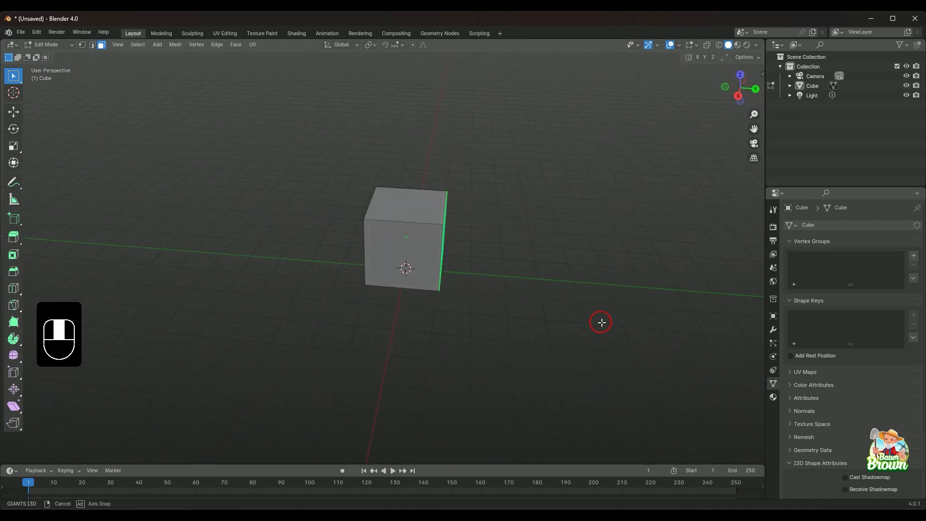
{"action": "middle_click_drag", "start_coordinate": [589, 256], "coordinate": [523, 331]}
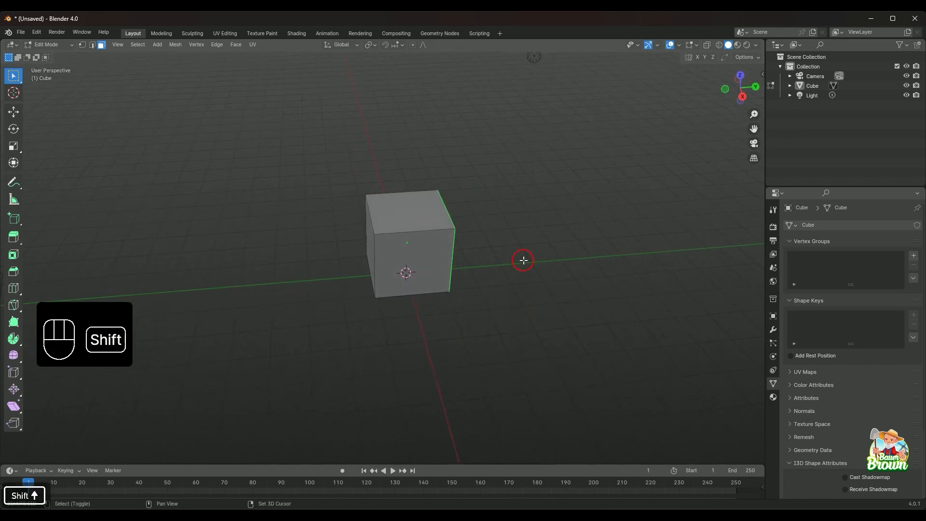
Add a plane to the cube's mesh and move it along the X axis until it lies clear behind the cube.
{"action": "middle_click_drag", "start_coordinate": [522, 260], "coordinate": [504, 397], "text": "shift"}
{"action": "mouse_move", "coordinate": [498, 302]}
{"action": "middle_mouse_down"}
{"action": "mouse_move", "coordinate": [497, 312]}
{"action": "mouse_move", "coordinate": [490, 306]}
{"action": "middle_mouse_up"}
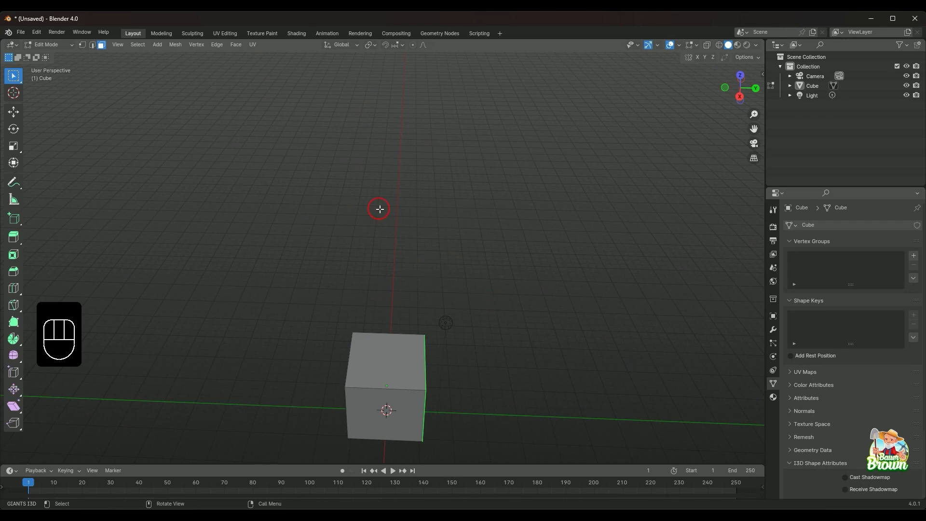
{"action": "key", "text": "shift+a"}
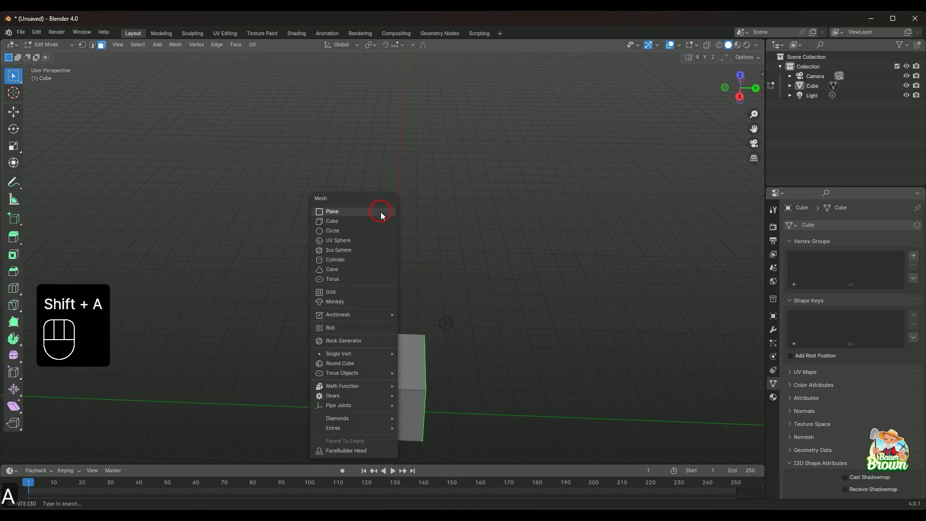
{"action": "left_click", "coordinate": [380, 212]}
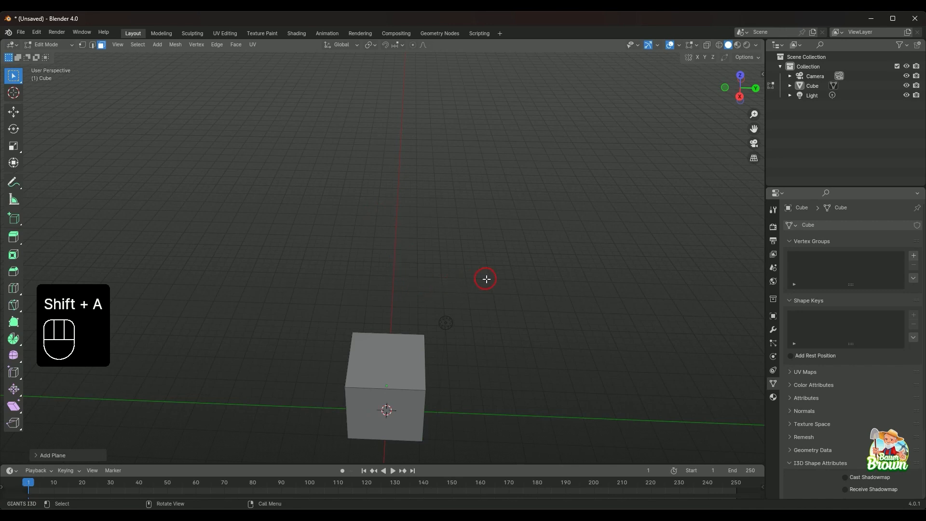
{"action": "key", "text": "g"}
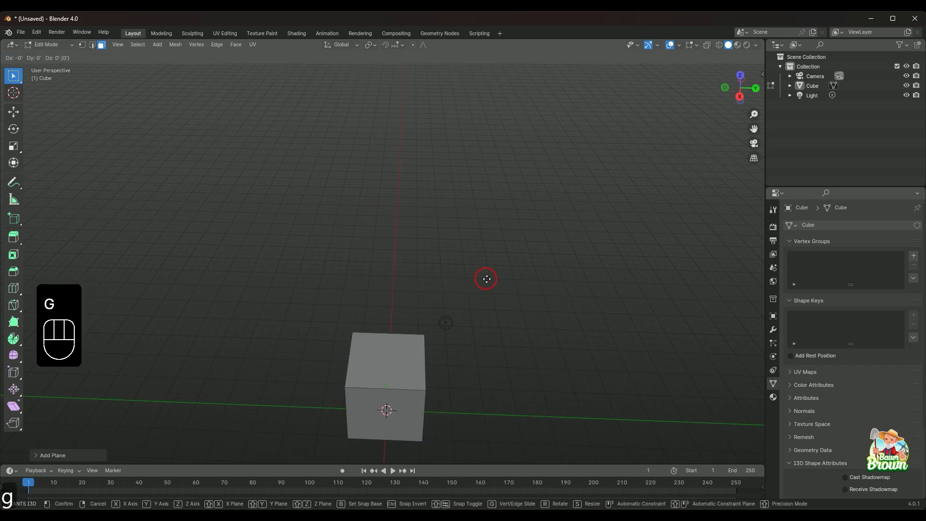
{"action": "key", "text": "x"}
{"action": "left_click", "coordinate": [484, 115]}
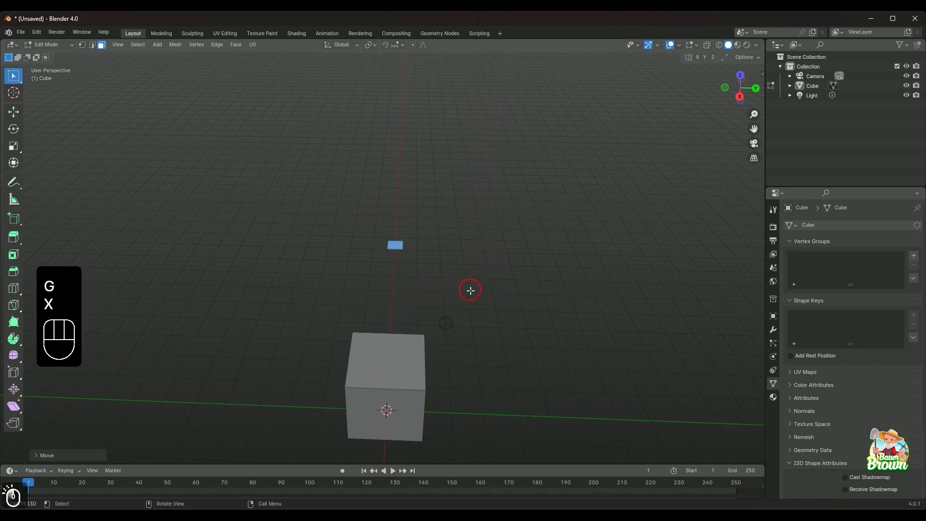
Scale the plane up to roughly the apparent width of the cube and deselect it.
{"action": "key", "text": "s"}
{"action": "left_click", "coordinate": [700, 435]}
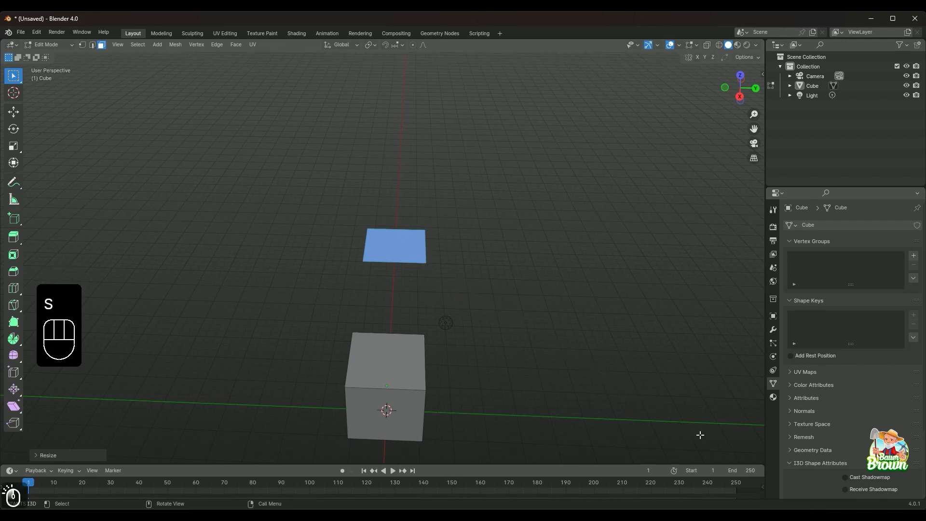
{"action": "middle_click_drag", "start_coordinate": [545, 342], "coordinate": [434, 301]}
{"action": "left_click", "coordinate": [469, 304]}
{"action": "scroll", "coordinate": [428, 312], "scroll_direction": "up", "scroll_amount": 4}
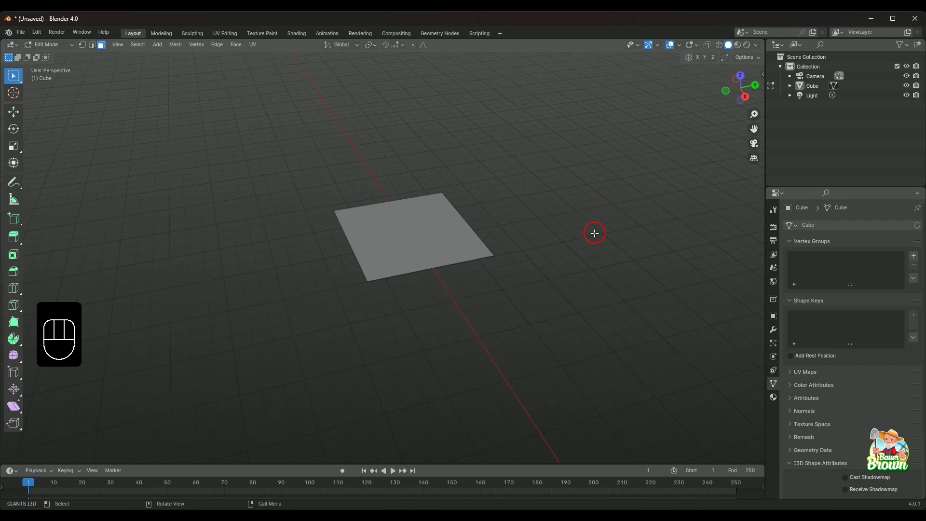
Turn on the Face Orientation overlay and check its option in the viewport overlay settings.
{"action": "key", "text": "alt+x"}
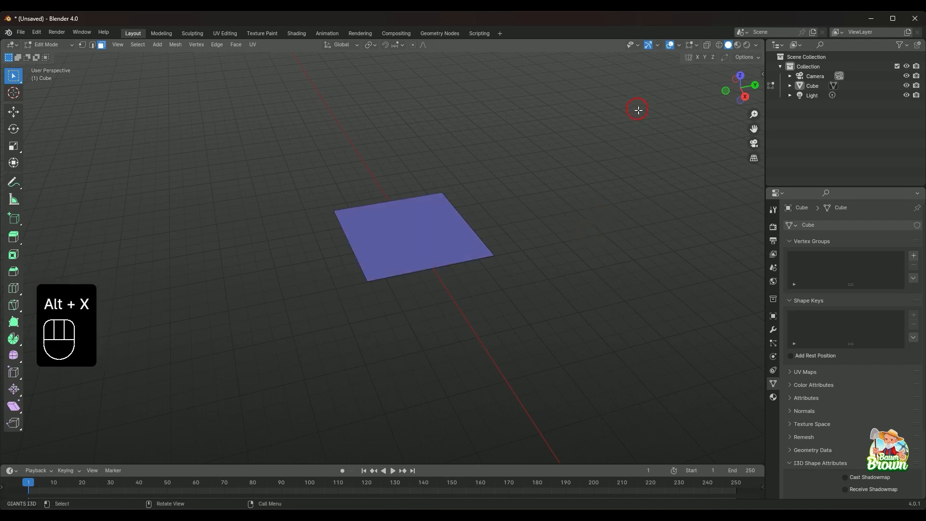
{"action": "left_click", "coordinate": [679, 47]}
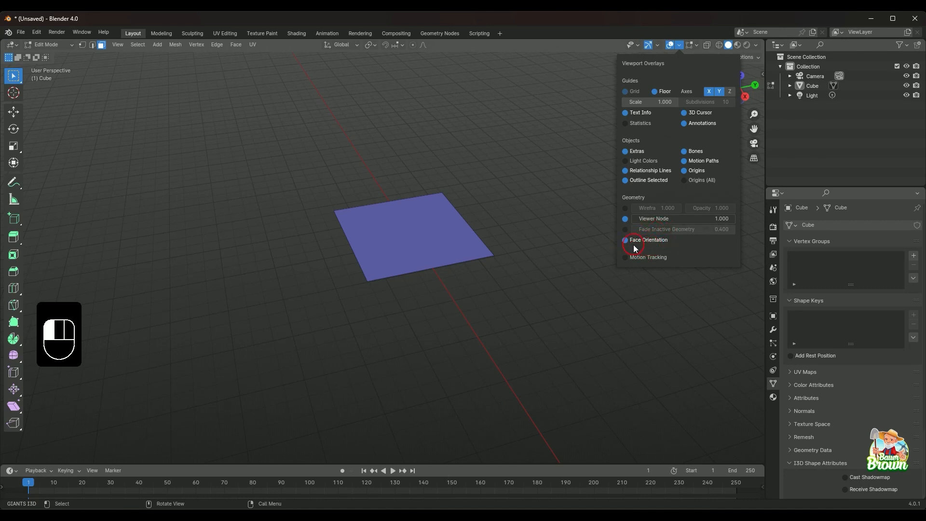
{"action": "left_click", "coordinate": [560, 247]}
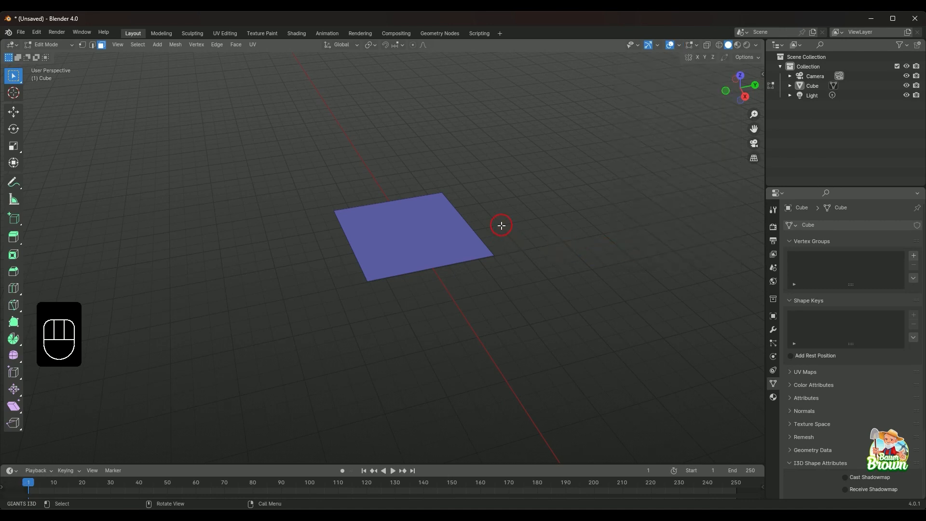
Examine the plane from above and below to compare the orientation colours of its front and back sides.
{"action": "middle_click_drag", "start_coordinate": [536, 236], "coordinate": [529, 300]}
{"action": "scroll", "coordinate": [529, 300], "scroll_direction": "up", "scroll_amount": 2}
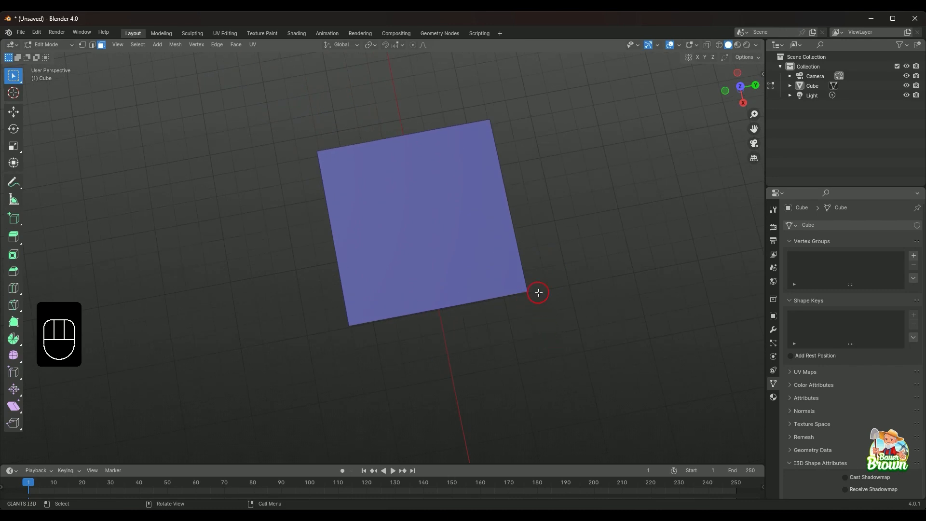
{"action": "middle_click_drag", "start_coordinate": [538, 292], "coordinate": [545, 277]}
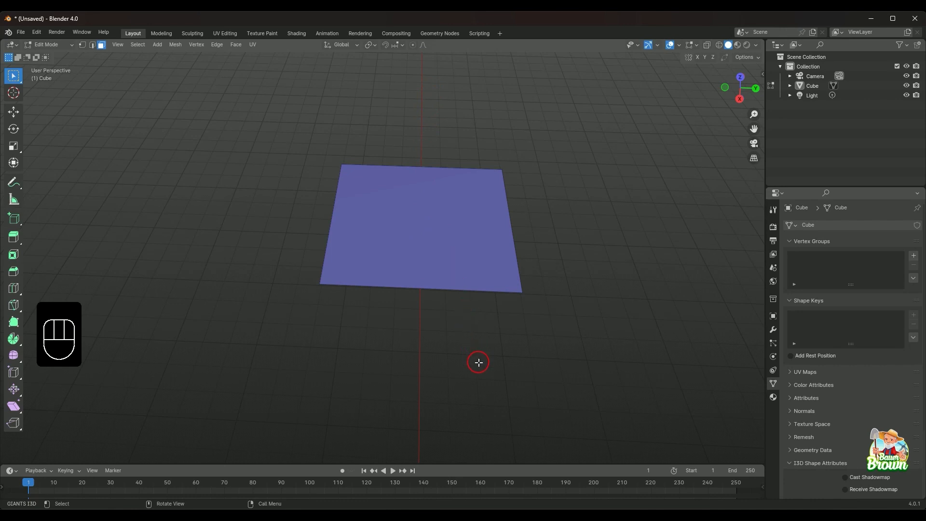
{"action": "mouse_move", "coordinate": [479, 362]}
{"action": "middle_mouse_down"}
{"action": "mouse_move", "coordinate": [476, 232]}
{"action": "mouse_move", "coordinate": [476, 351]}
{"action": "middle_mouse_up"}
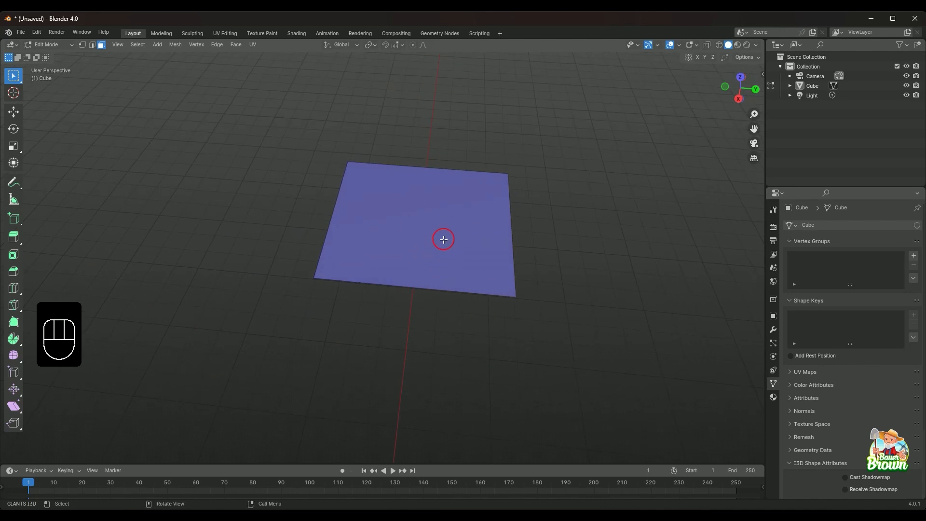
{"action": "middle_click_drag", "start_coordinate": [442, 310], "coordinate": [455, 325]}
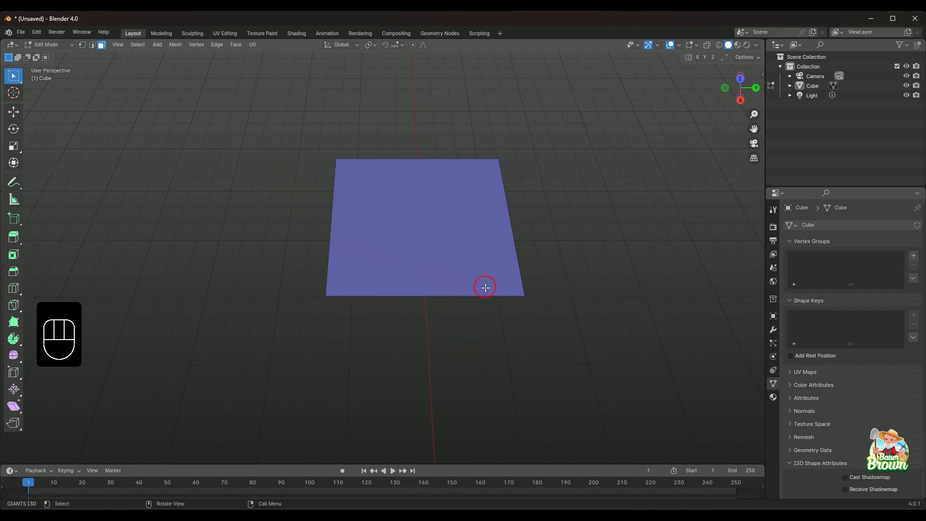
{"action": "middle_click_drag", "start_coordinate": [484, 285], "coordinate": [501, 285]}
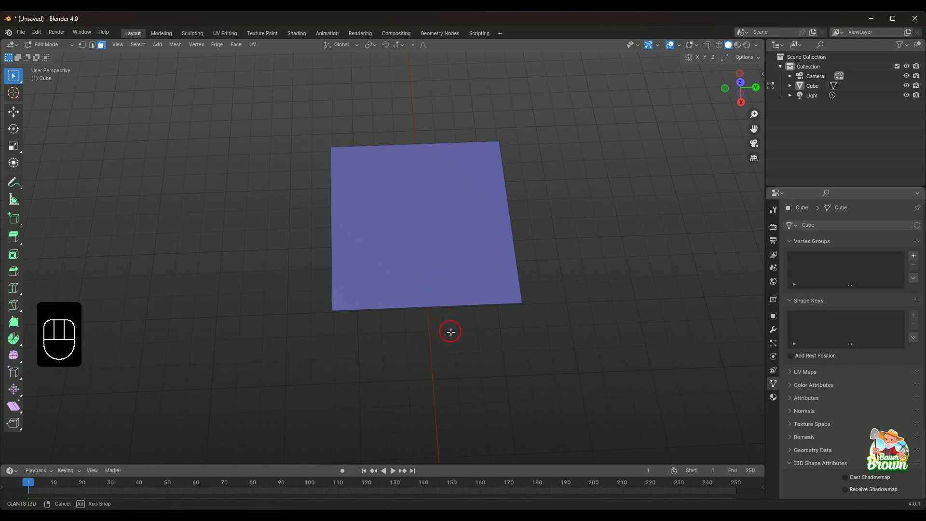
{"action": "middle_click_drag", "start_coordinate": [449, 330], "coordinate": [438, 182]}
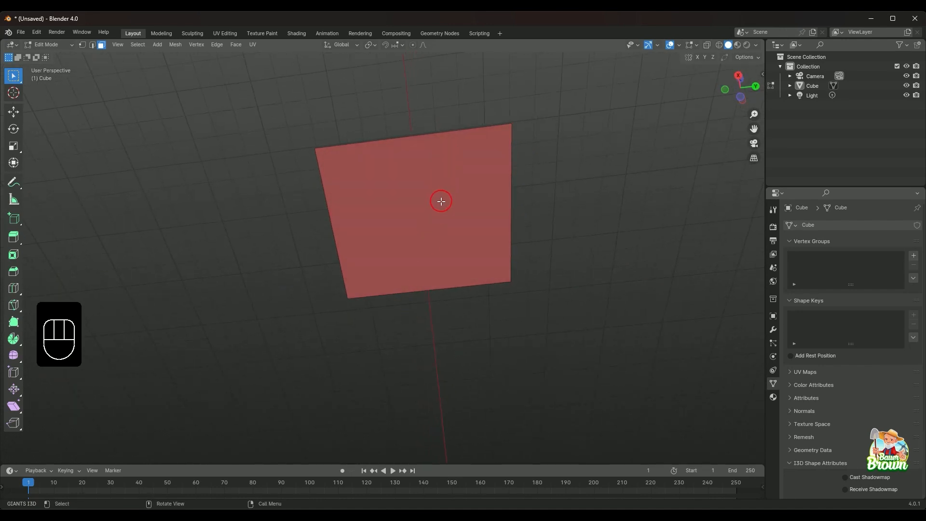
{"action": "middle_click_drag", "start_coordinate": [440, 201], "coordinate": [471, 356]}
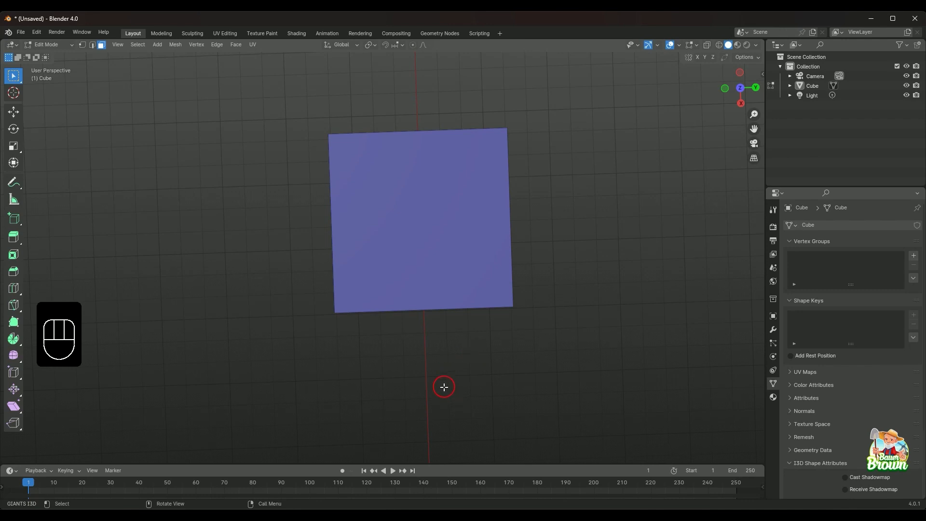
{"action": "middle_click_drag", "start_coordinate": [444, 387], "coordinate": [438, 313]}
{"action": "middle_click_drag", "start_coordinate": [439, 346], "coordinate": [401, 306]}
{"action": "middle_click_drag", "start_coordinate": [496, 296], "coordinate": [460, 273]}
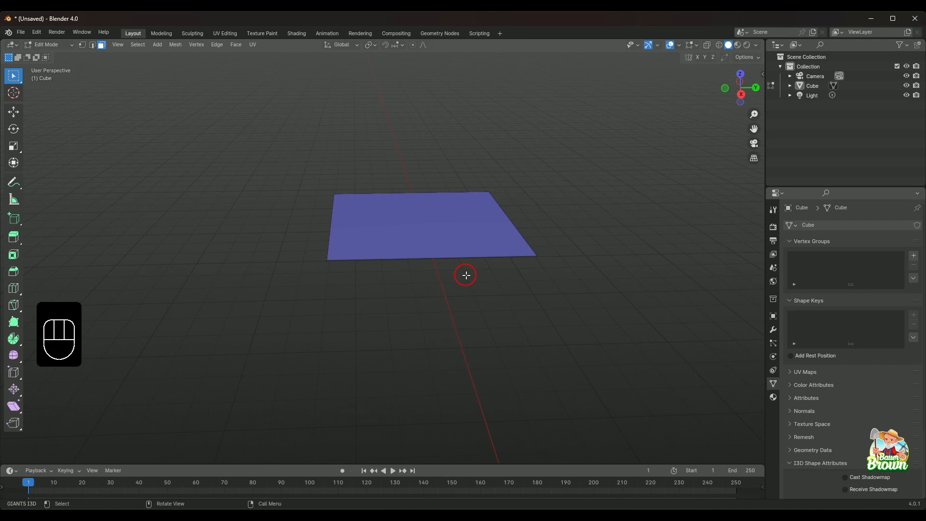
Turn off the Face Orientation overlay and extrude the plane slightly upward into a thin slab.
{"action": "key", "text": "alt+x"}
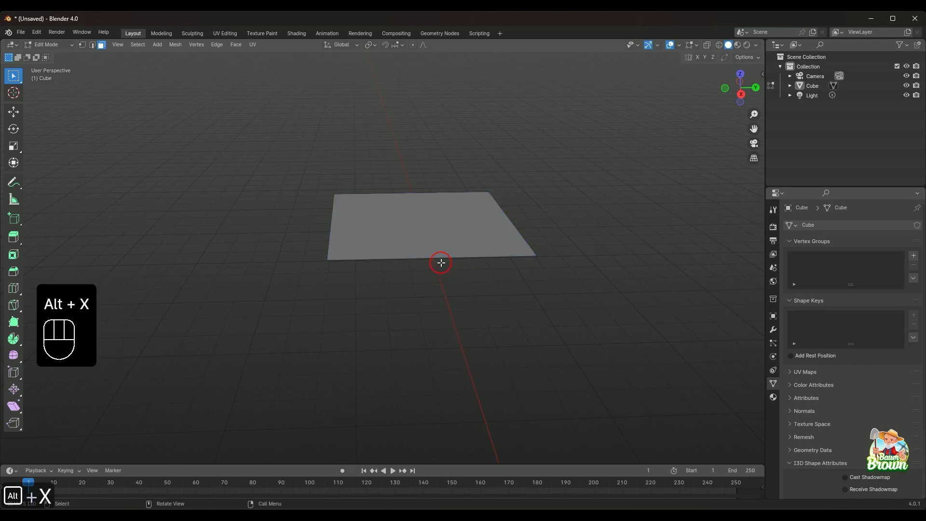
{"action": "left_click", "coordinate": [441, 236]}
{"action": "key", "text": "e"}
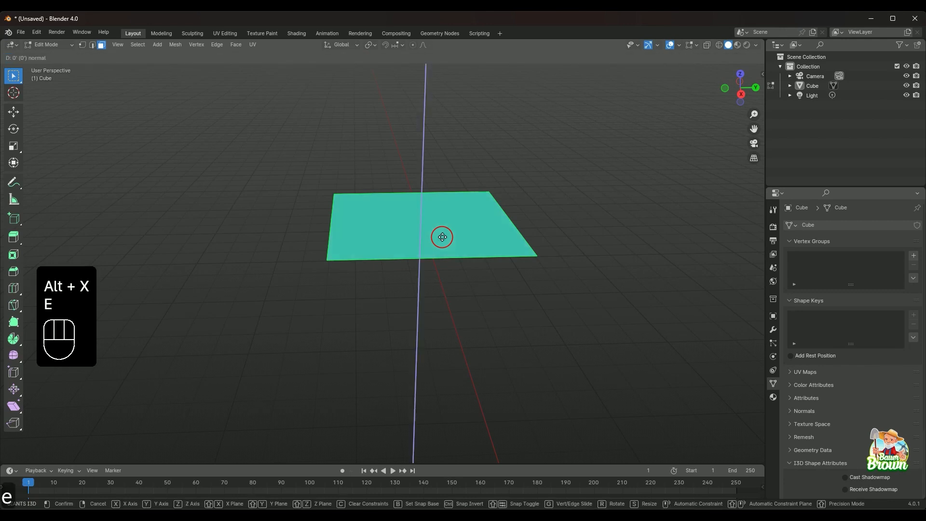
{"action": "left_click", "coordinate": [440, 225]}
{"action": "middle_click_drag", "start_coordinate": [478, 280], "coordinate": [549, 281]}
Show the Face Orientation overlay on the extruded slab and disable it again in the viewport overlay settings.
{"action": "key", "text": "alt+x"}
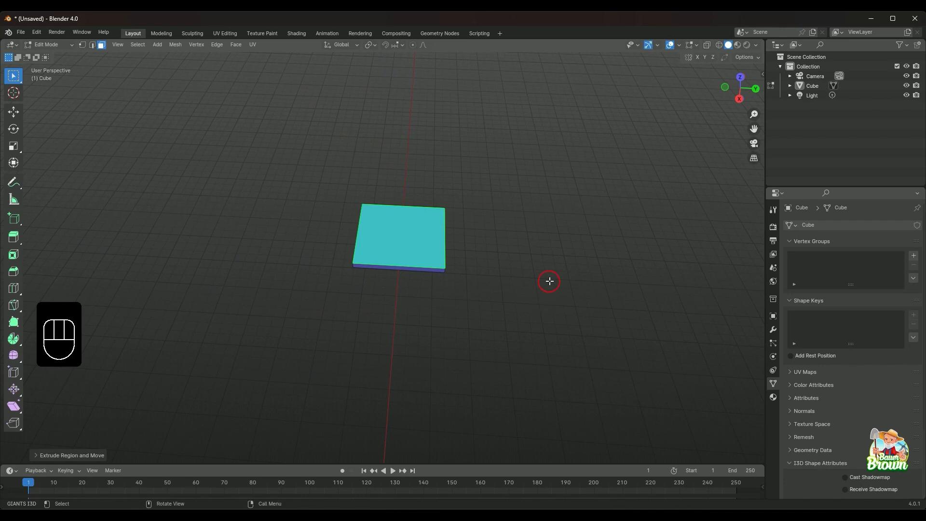
{"action": "left_click", "coordinate": [680, 44]}
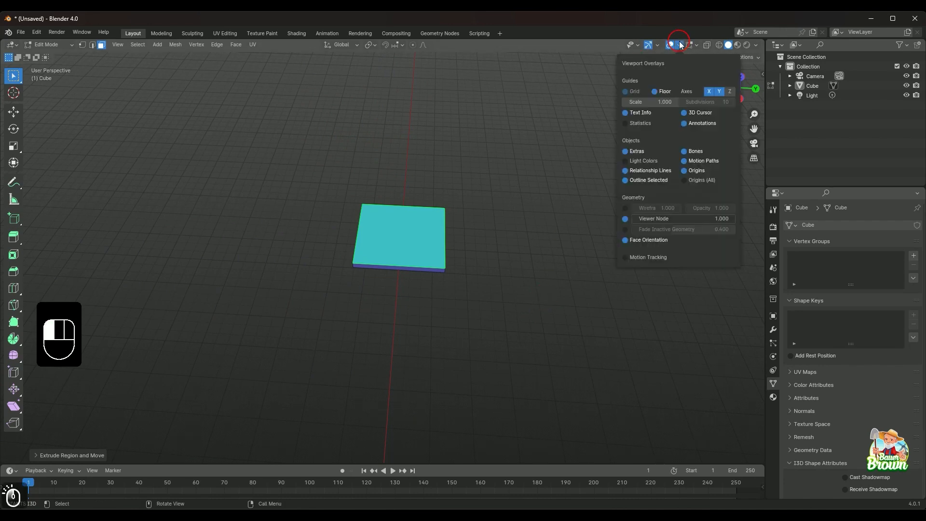
{"action": "left_click", "coordinate": [659, 243]}
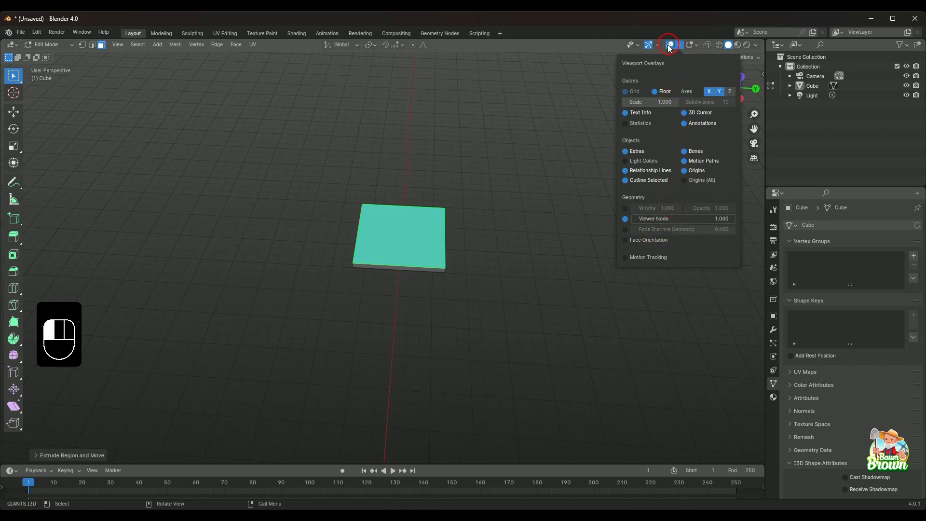
{"action": "mouse_move", "coordinate": [659, 48]}
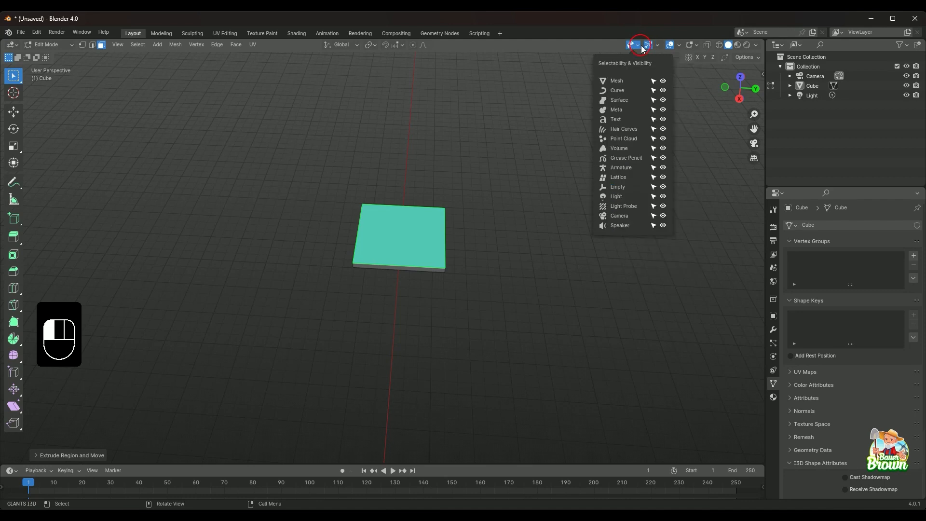
Display the face normals through the mesh edit mode overlays and set their size to 1.79.
{"action": "mouse_move", "coordinate": [704, 51]}
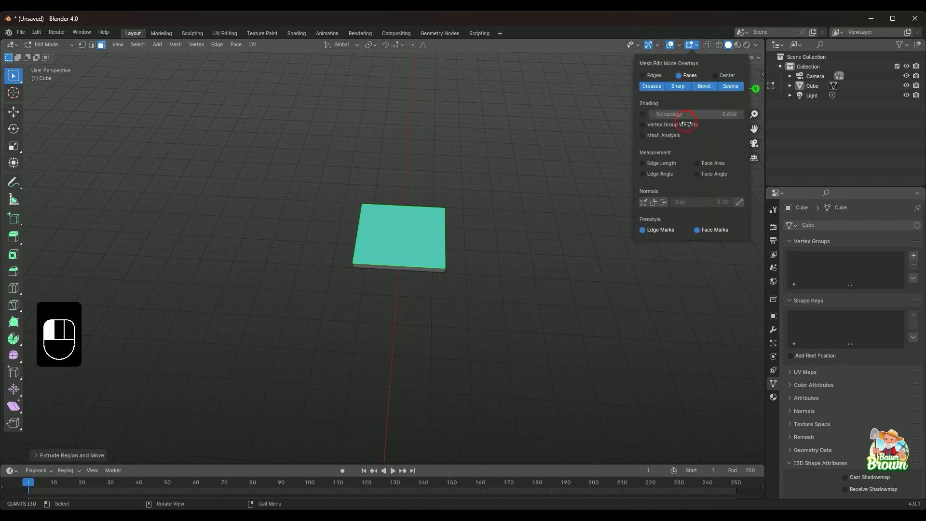
{"action": "left_click", "coordinate": [697, 47]}
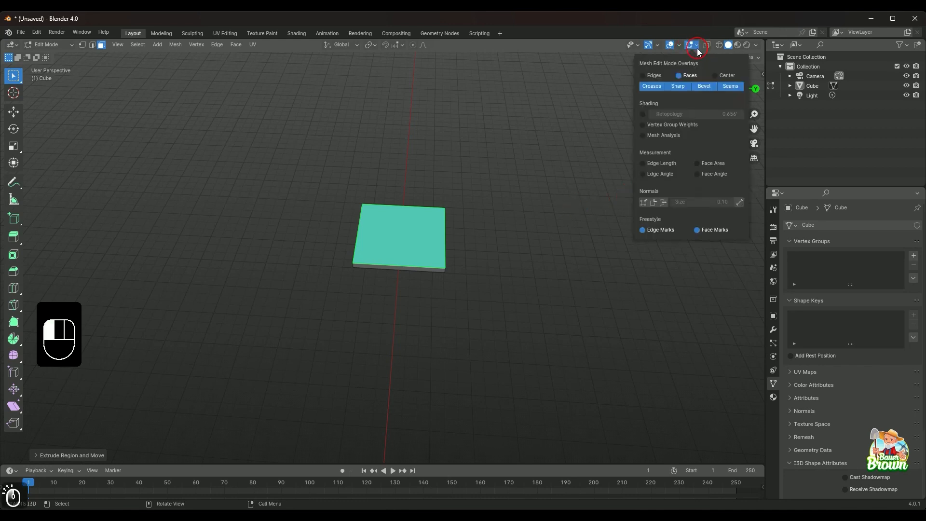
{"action": "left_click", "coordinate": [663, 204]}
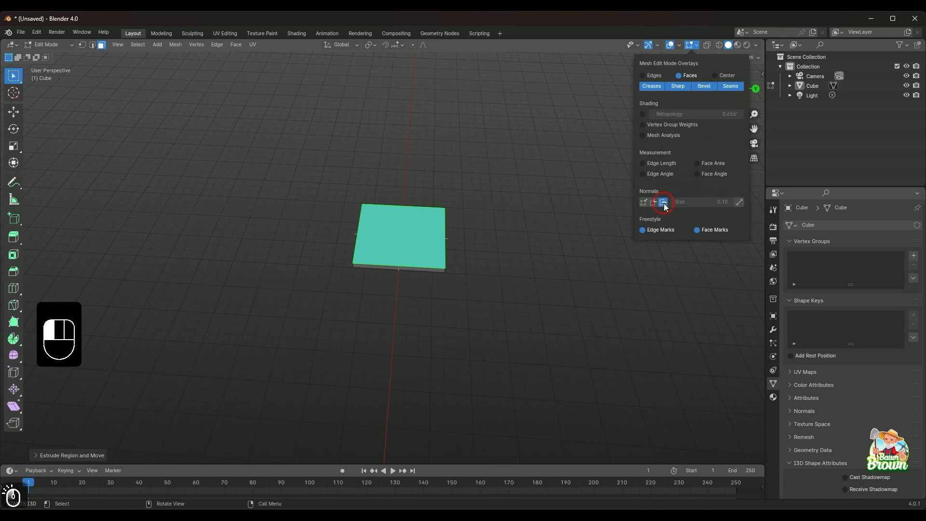
{"action": "mouse_move", "coordinate": [542, 267]}
{"action": "middle_mouse_down"}
{"action": "mouse_move", "coordinate": [527, 256]}
{"action": "mouse_move", "coordinate": [529, 269]}
{"action": "middle_mouse_up"}
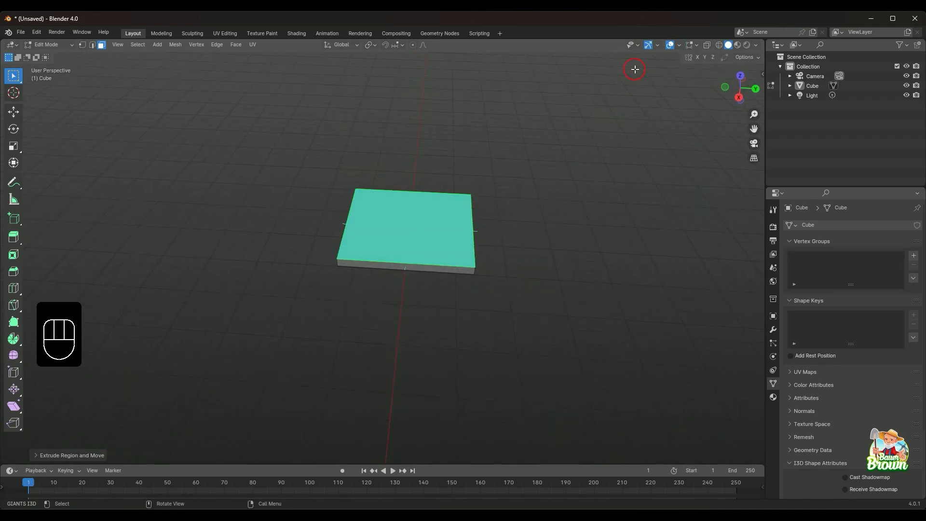
{"action": "left_click", "coordinate": [697, 45]}
{"action": "left_click_drag", "start_coordinate": [718, 201], "coordinate": [728, 201]}
Examine the direction of the face normals on the cube and the slab from several angles.
{"action": "middle_click_drag", "start_coordinate": [533, 279], "coordinate": [513, 351]}
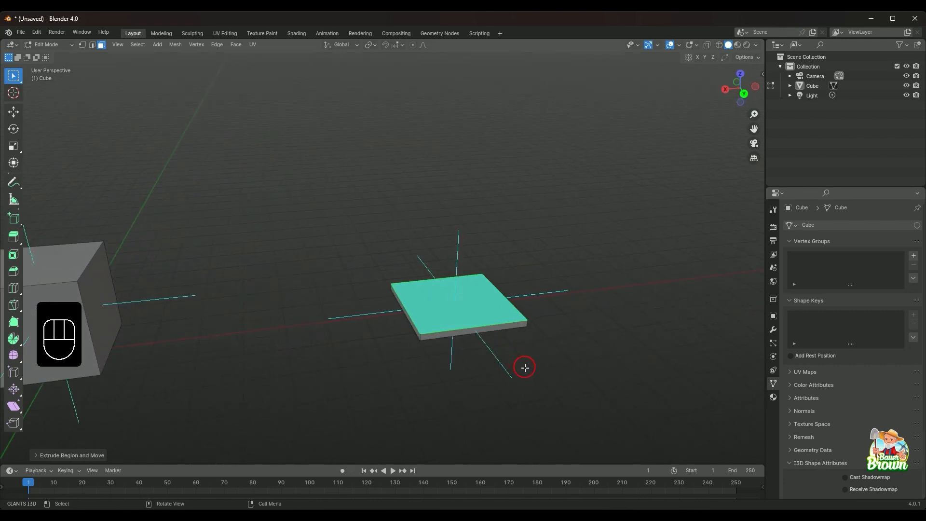
{"action": "middle_click_drag", "start_coordinate": [525, 367], "coordinate": [473, 342]}
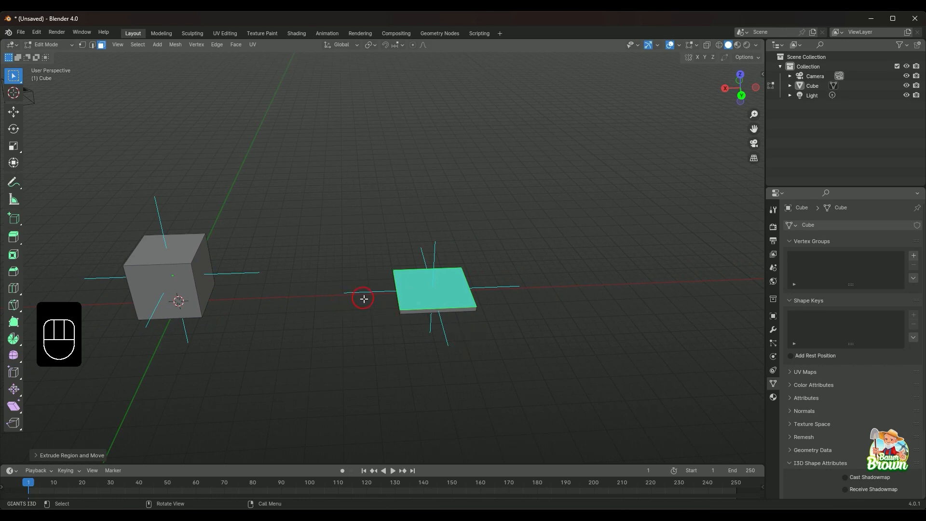
{"action": "middle_click_drag", "start_coordinate": [347, 311], "coordinate": [424, 319], "text": "shift"}
{"action": "scroll", "coordinate": [399, 313], "scroll_direction": "up", "scroll_amount": 2}
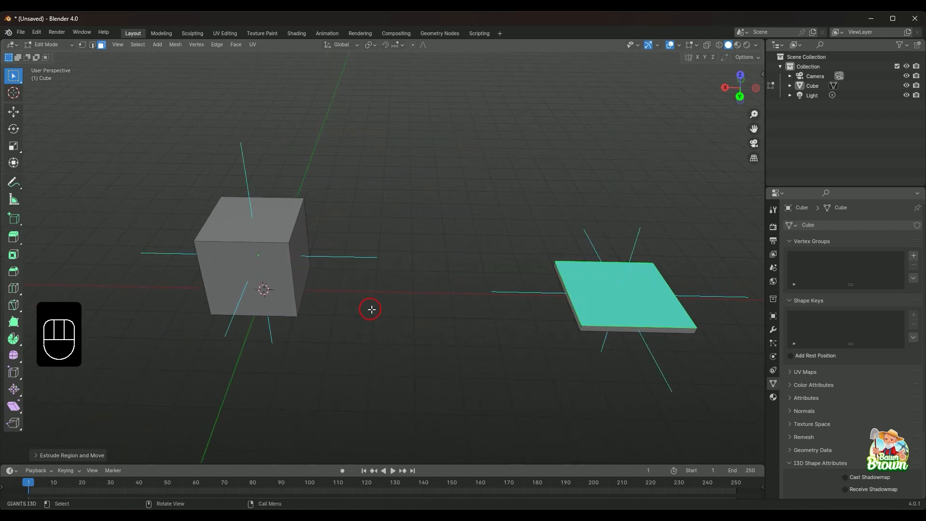
{"action": "middle_click_drag", "start_coordinate": [372, 309], "coordinate": [385, 308]}
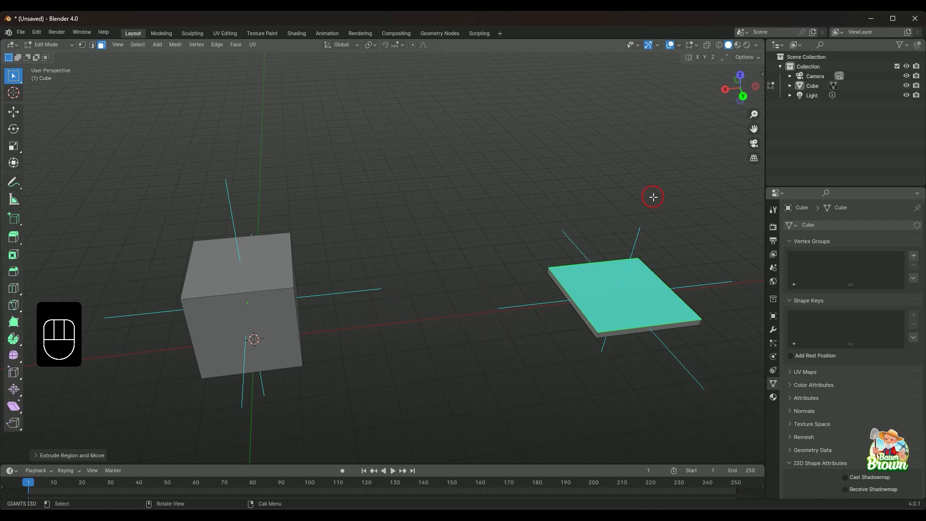
{"action": "middle_click_drag", "start_coordinate": [537, 297], "coordinate": [582, 328]}
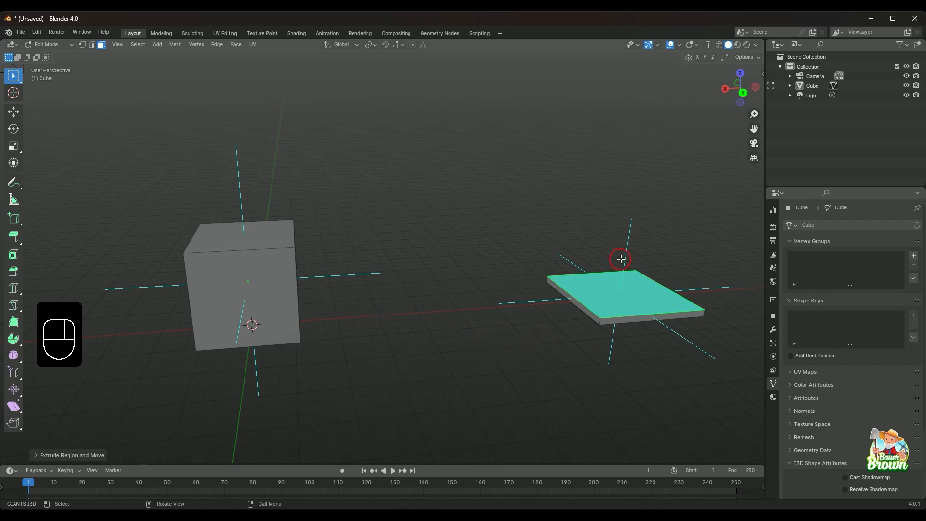
{"action": "middle_click_drag", "start_coordinate": [463, 290], "coordinate": [586, 343]}
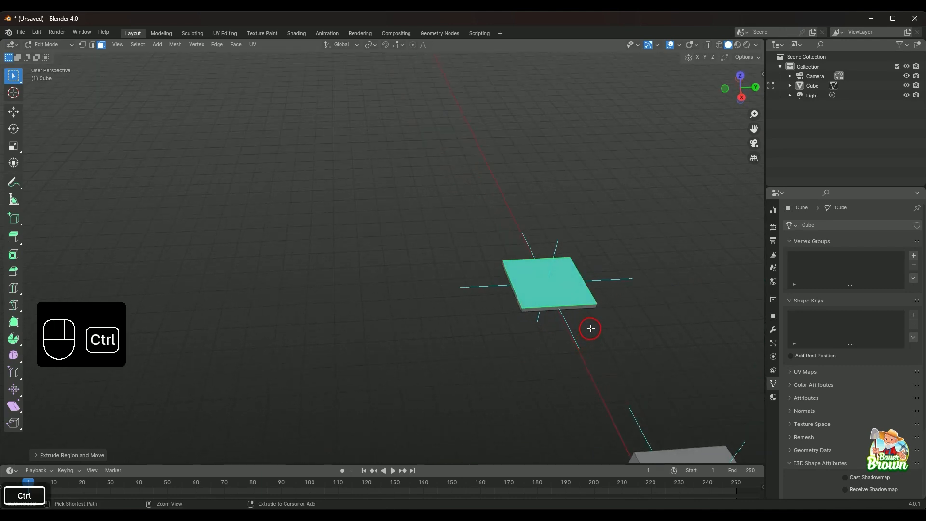
Undo the slab's extrusion and earlier scaling, and scale the small plane up to several times its size.
{"action": "key", "text": "ctrl+z"}
{"action": "key", "text": "ctrl+z"}
{"action": "key", "text": "ctrl+z"}
{"action": "key", "text": "ctrl+z"}
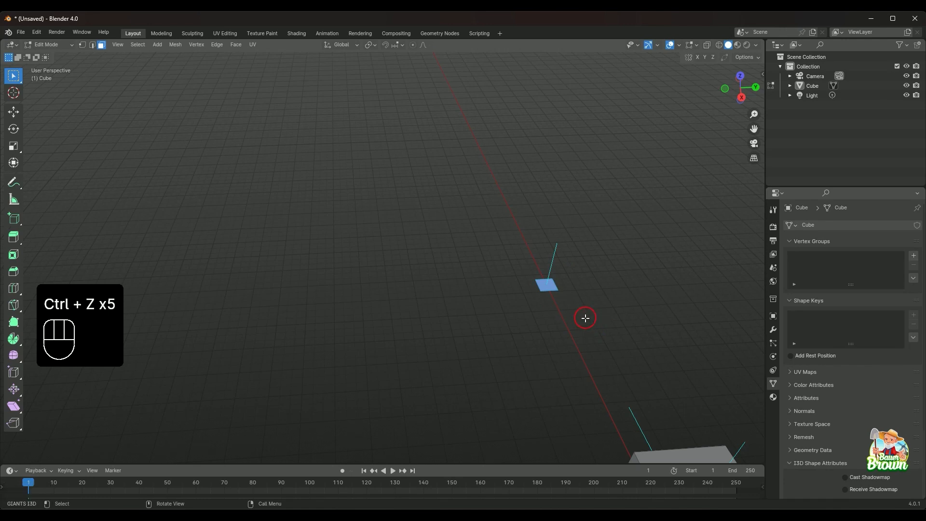
{"action": "key", "text": "s"}
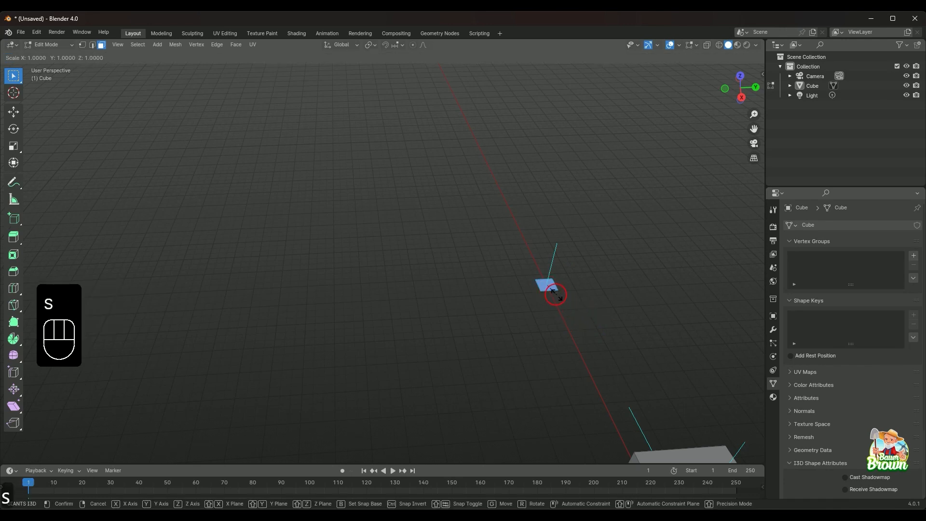
{"action": "left_click", "coordinate": [688, 406]}
Show the Face Orientation overlay and inspect the enlarged plane and the cube together with their face normals.
{"action": "middle_click_drag", "start_coordinate": [634, 347], "coordinate": [587, 229]}
{"action": "key", "text": "alt+x"}
{"action": "scroll", "coordinate": [587, 230], "scroll_direction": "down", "scroll_amount": 5}
{"action": "middle_click_drag", "start_coordinate": [585, 275], "coordinate": [428, 299]}
{"action": "scroll", "coordinate": [538, 322], "scroll_direction": "up", "scroll_amount": 3}
{"action": "scroll", "coordinate": [586, 336], "scroll_direction": "up", "scroll_amount": 4}
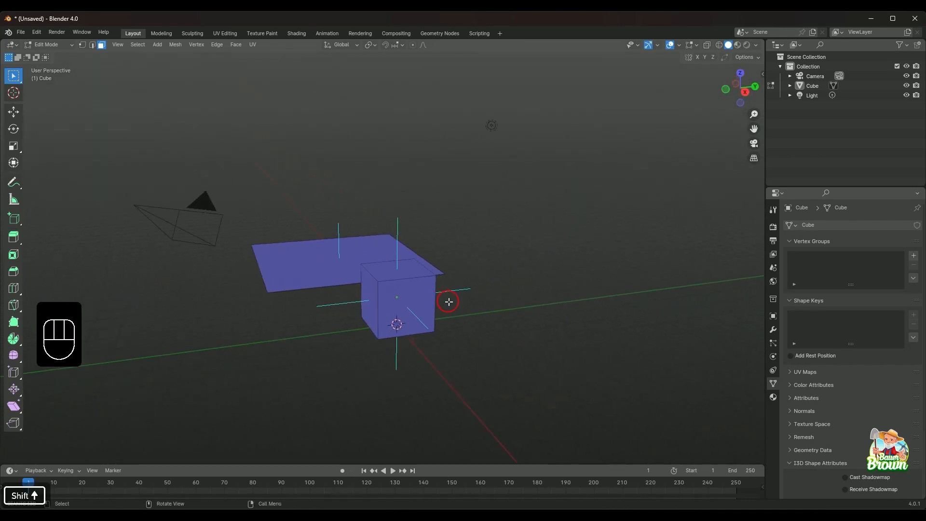
{"action": "scroll", "coordinate": [450, 299], "scroll_direction": "down", "scroll_amount": 1}
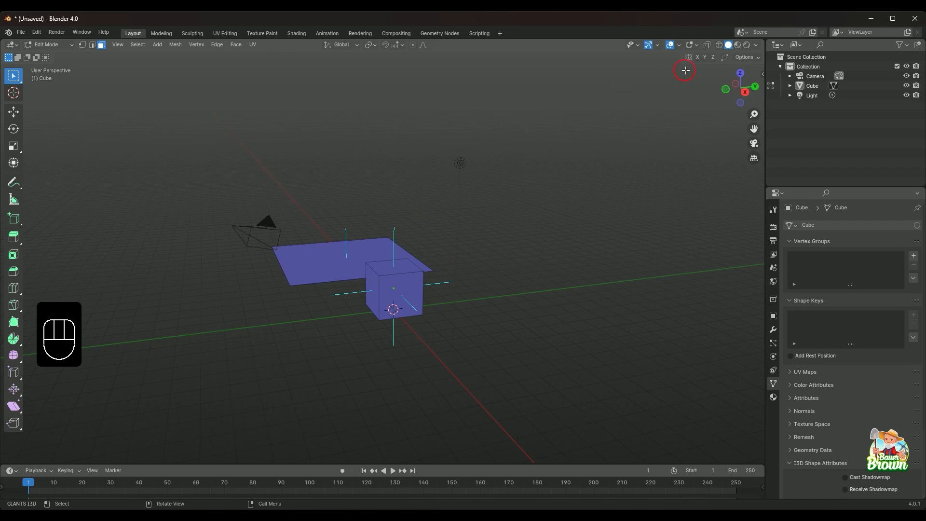
Turn off the face normals display and the Face Orientation overlay.
{"action": "left_click", "coordinate": [696, 44]}
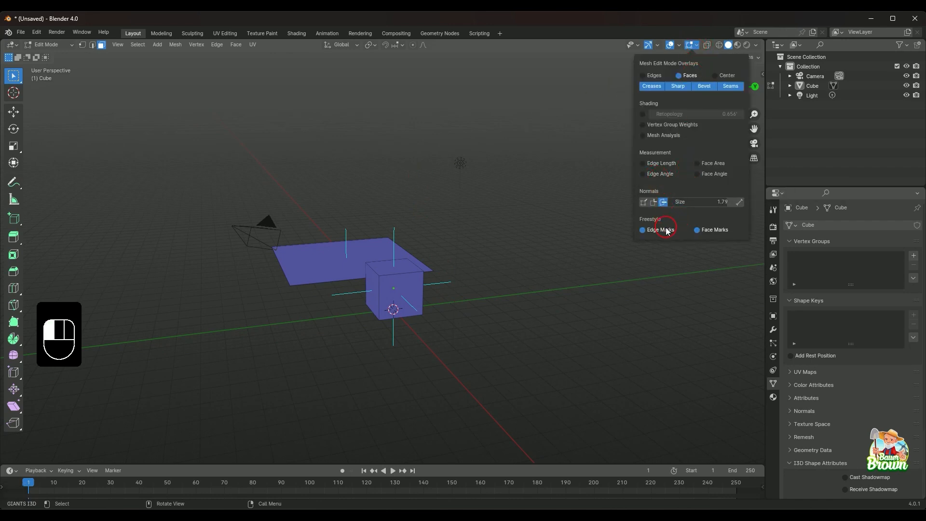
{"action": "left_click", "coordinate": [664, 203]}
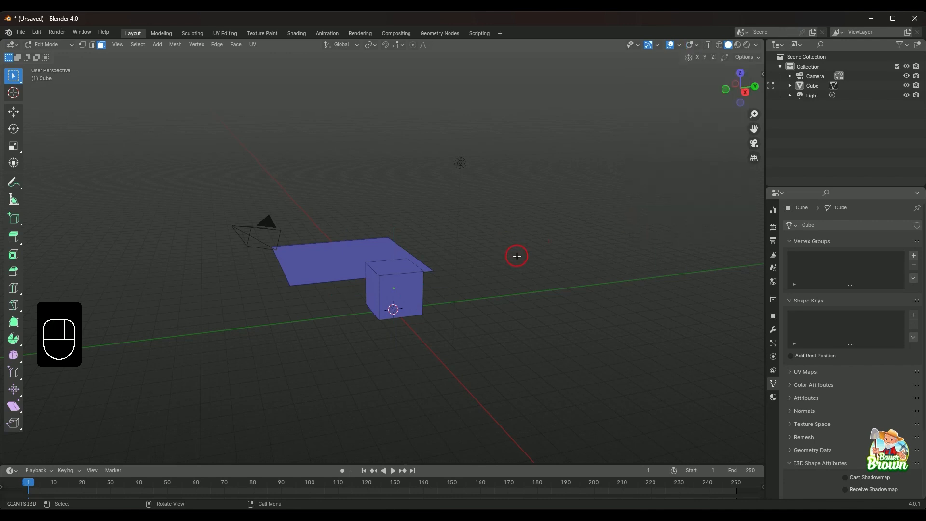
{"action": "key", "text": "alt+x"}
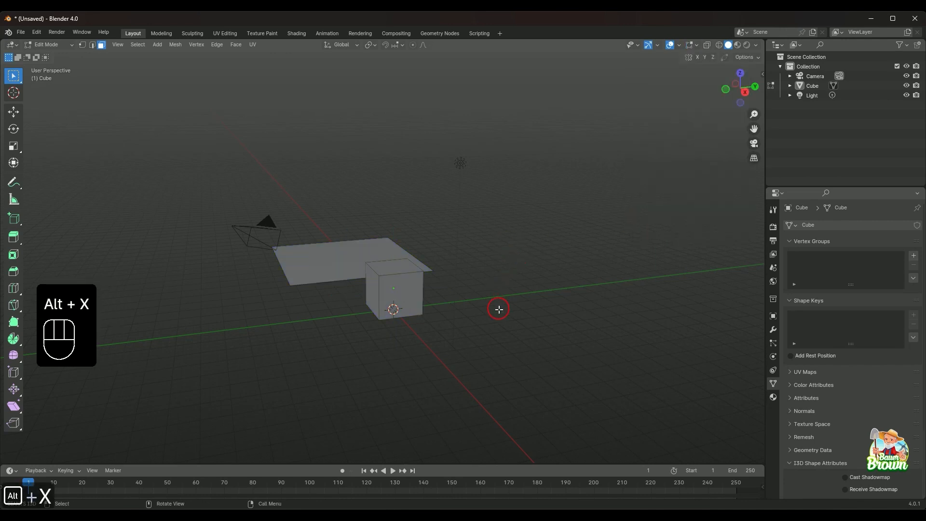
Apply Shade Smooth to the cube's top face and two adjacent side faces, and clear the selection.
{"action": "middle_click_drag", "start_coordinate": [514, 303], "coordinate": [497, 326]}
{"action": "scroll", "coordinate": [514, 339], "scroll_direction": "up", "scroll_amount": 3}
{"action": "scroll", "coordinate": [512, 350], "scroll_direction": "up", "scroll_amount": 2}
{"action": "left_click", "coordinate": [432, 294]}
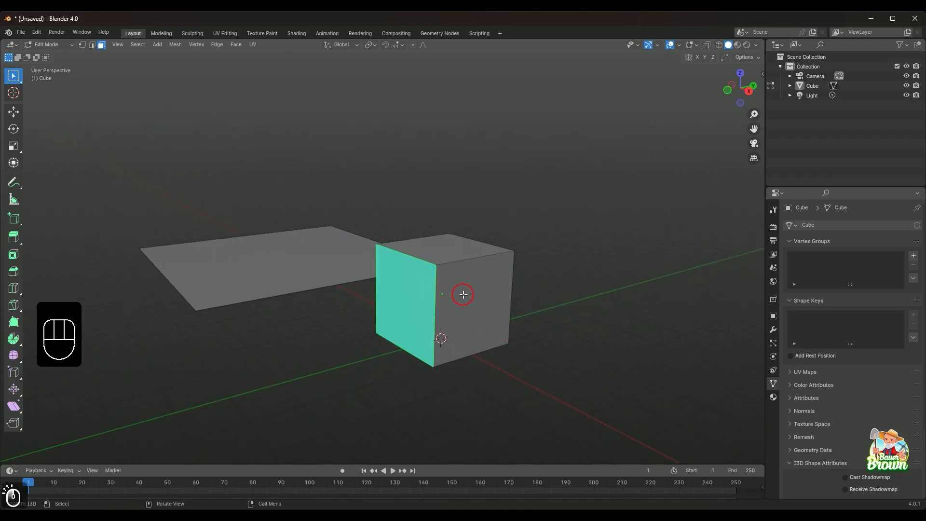
{"action": "left_click", "coordinate": [463, 293], "text": "shift"}
{"action": "left_click", "coordinate": [455, 253], "text": "shift"}
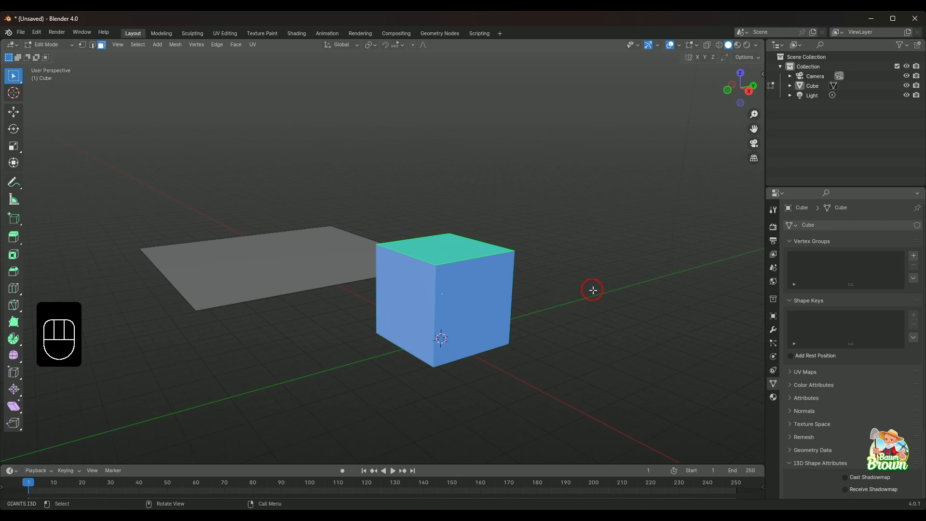
{"action": "middle_click_drag", "start_coordinate": [594, 290], "coordinate": [618, 292]}
{"action": "middle_click_drag", "start_coordinate": [541, 327], "coordinate": [516, 331]}
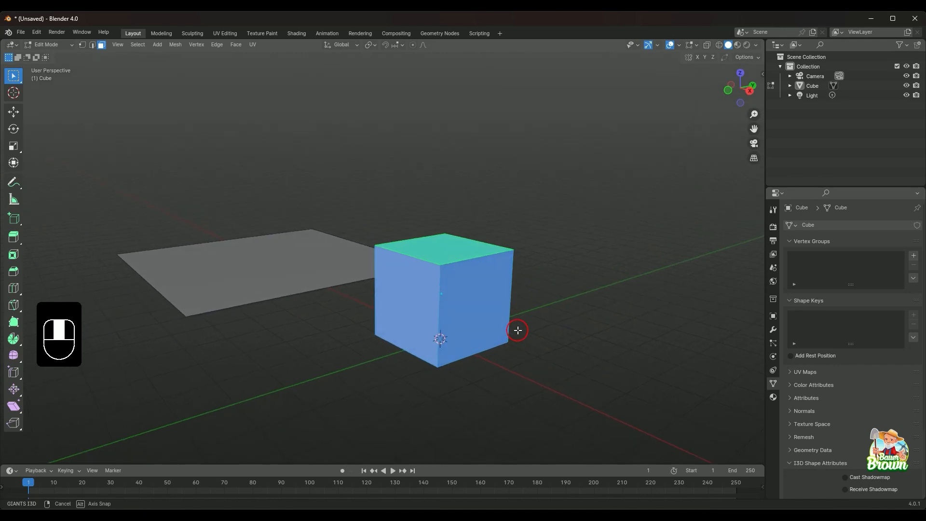
{"action": "right_click", "coordinate": [425, 273]}
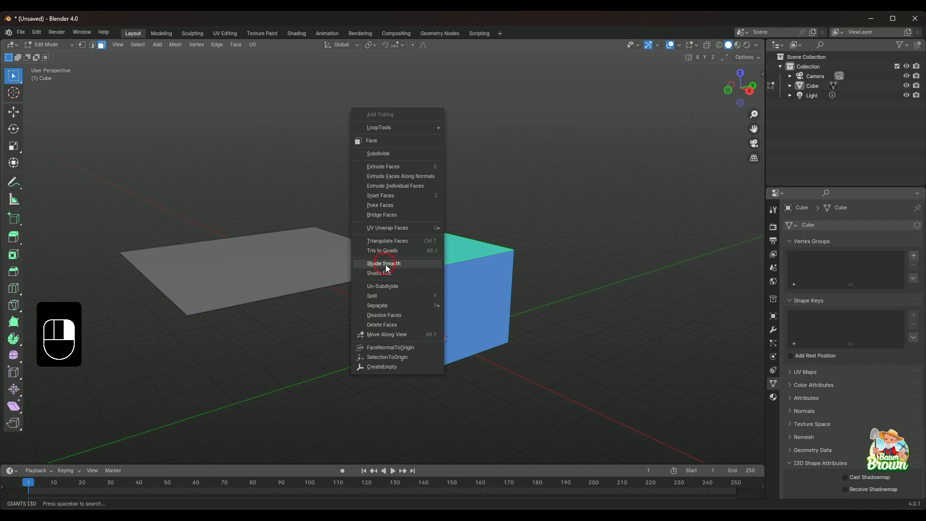
{"action": "left_click", "coordinate": [401, 264]}
{"action": "left_click", "coordinate": [595, 331]}
Apply Shade Flat to the cube's top face and the same two side faces, and clear the selection.
{"action": "middle_click_drag", "start_coordinate": [595, 331], "coordinate": [441, 377]}
{"action": "middle_click_drag", "start_coordinate": [456, 382], "coordinate": [454, 371]}
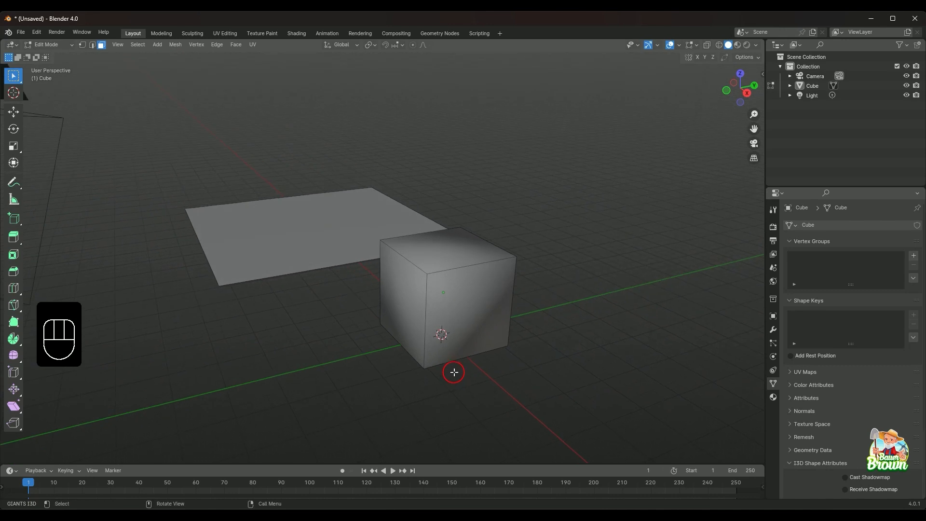
{"action": "left_click", "coordinate": [447, 259], "text": "shift"}
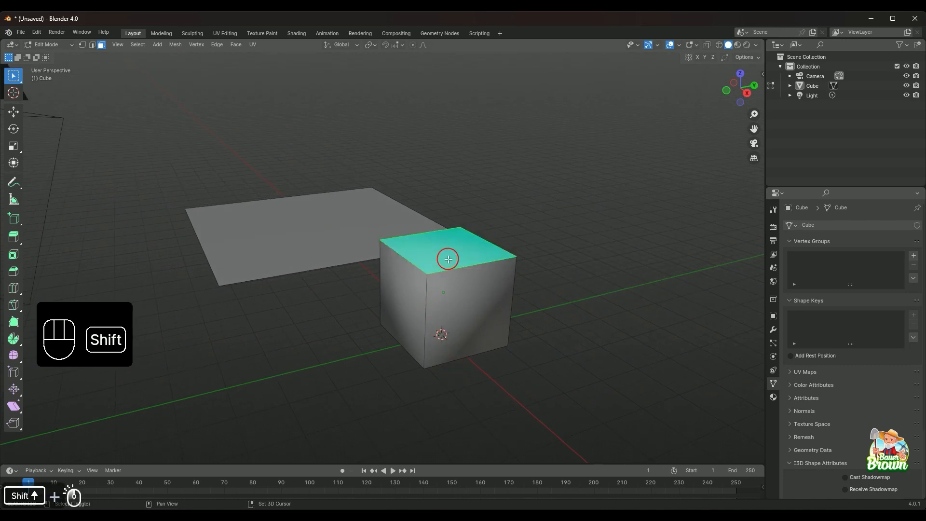
{"action": "left_click", "coordinate": [417, 300], "text": "shift"}
{"action": "left_click", "coordinate": [472, 288], "text": "shift"}
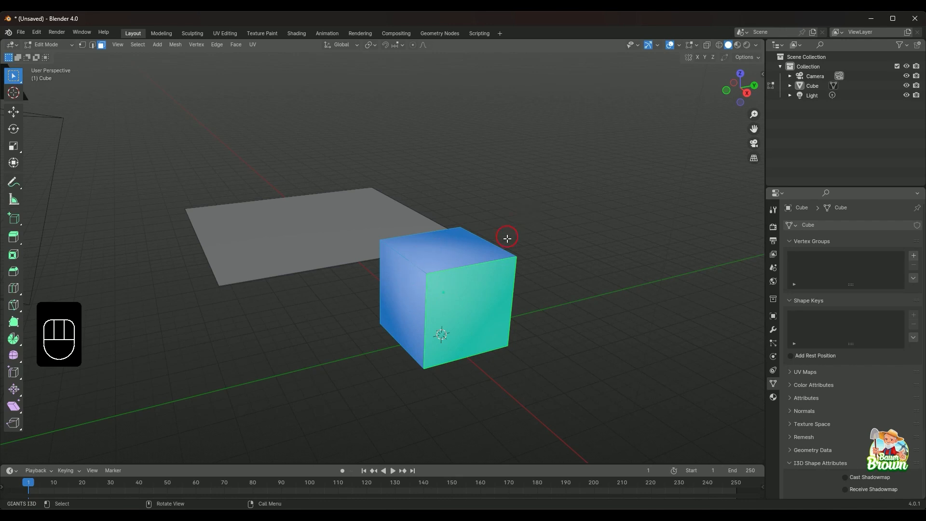
{"action": "right_click", "coordinate": [475, 281]}
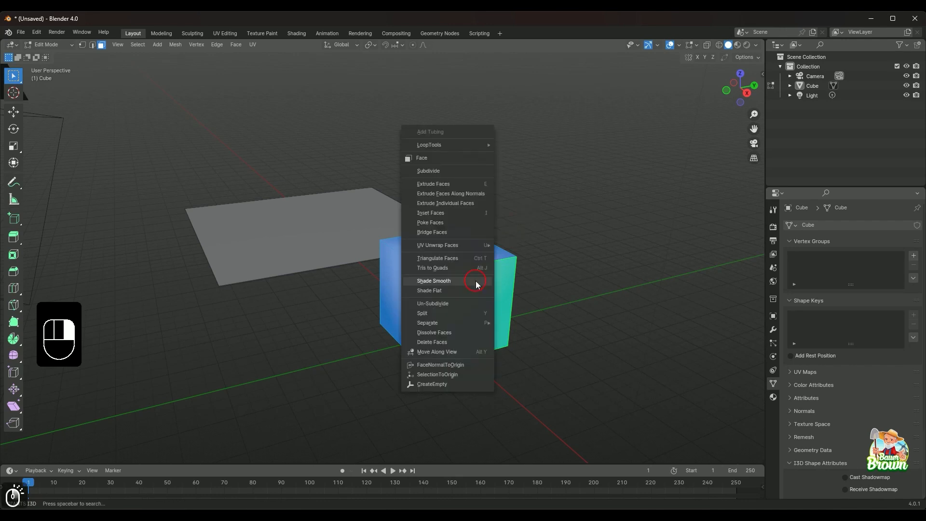
{"action": "left_click", "coordinate": [462, 290]}
{"action": "left_click", "coordinate": [560, 361]}
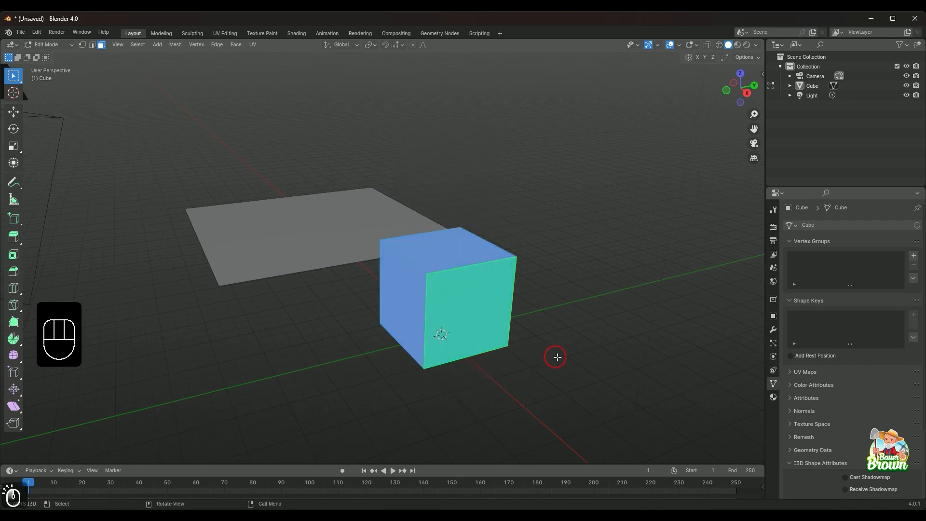
Delete the large plane by removing its vertices, leaving only the cube in the mesh.
{"action": "middle_click_drag", "start_coordinate": [561, 364], "coordinate": [537, 385]}
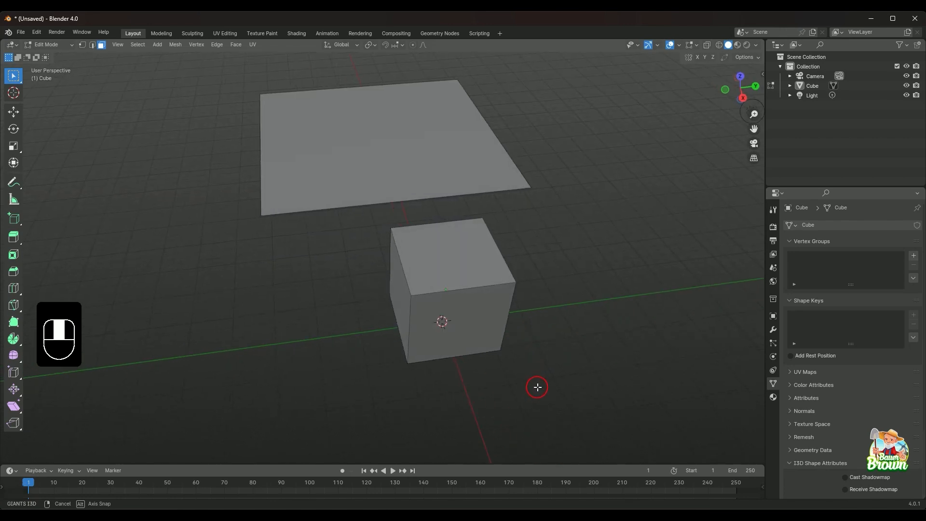
{"action": "left_click", "coordinate": [409, 169]}
{"action": "key", "text": "Delete"}
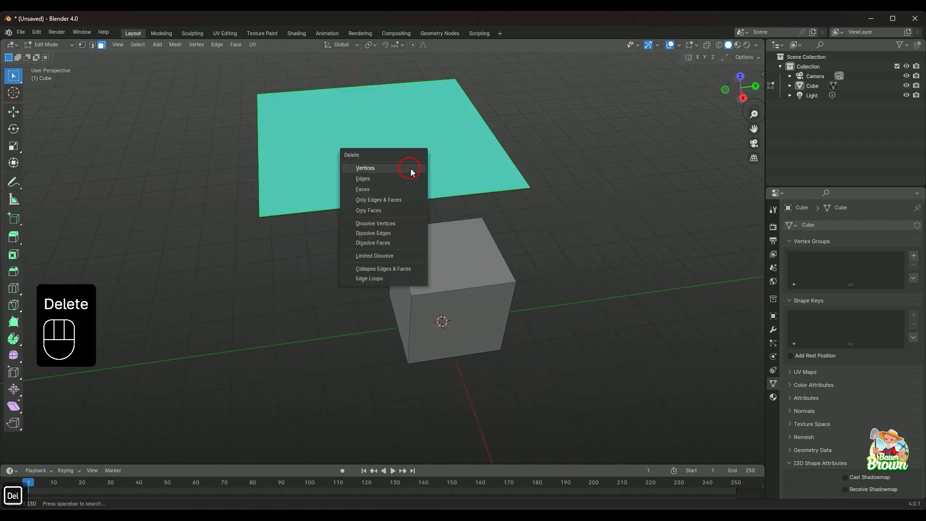
{"action": "left_click", "coordinate": [411, 168]}
{"action": "middle_click_drag", "start_coordinate": [485, 320], "coordinate": [514, 344]}
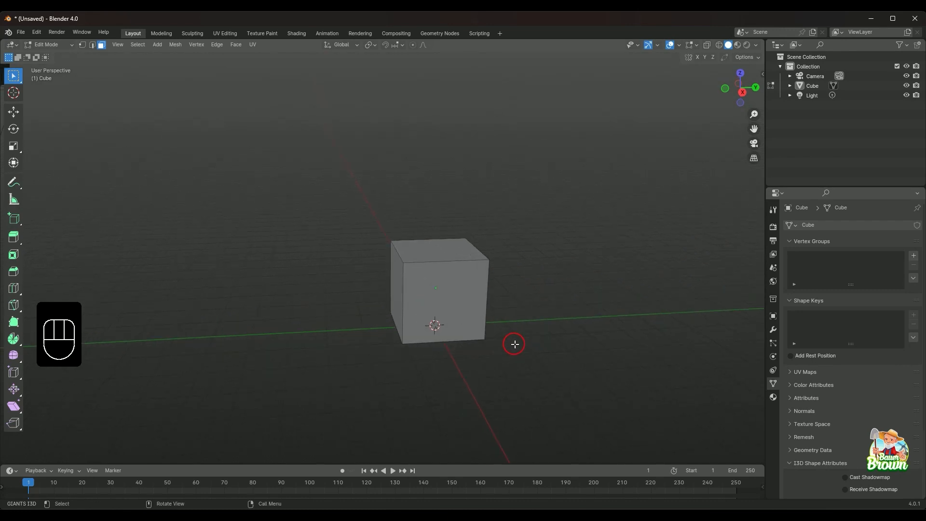
{"action": "middle_click_drag", "start_coordinate": [514, 344], "coordinate": [531, 349]}
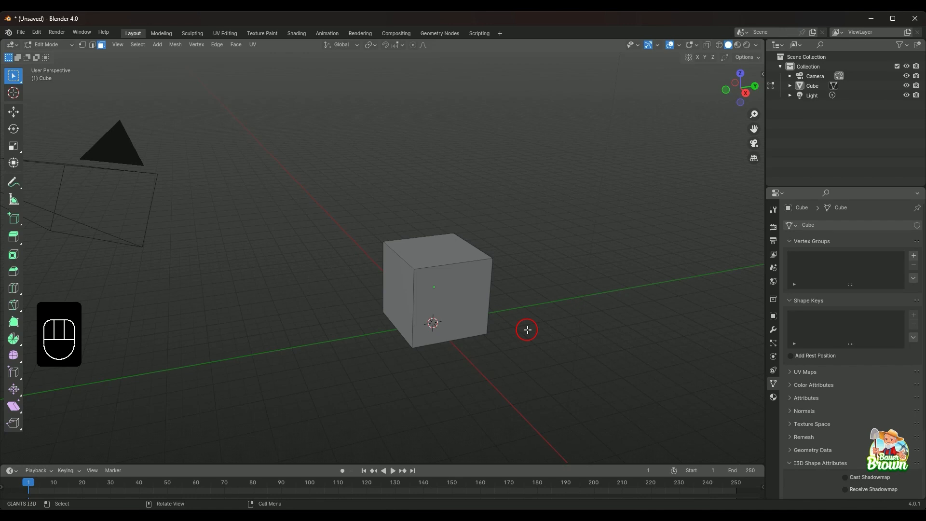
Extrude the cube's top face upward by slightly less than the cube's own height.
{"action": "left_click", "coordinate": [450, 244]}
{"action": "middle_click_drag", "start_coordinate": [558, 318], "coordinate": [523, 312]}
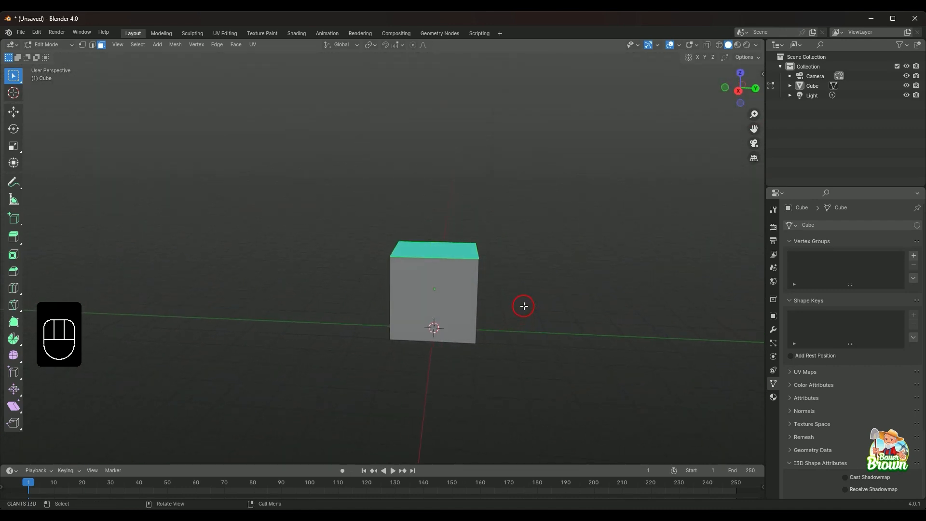
{"action": "key", "text": "e"}
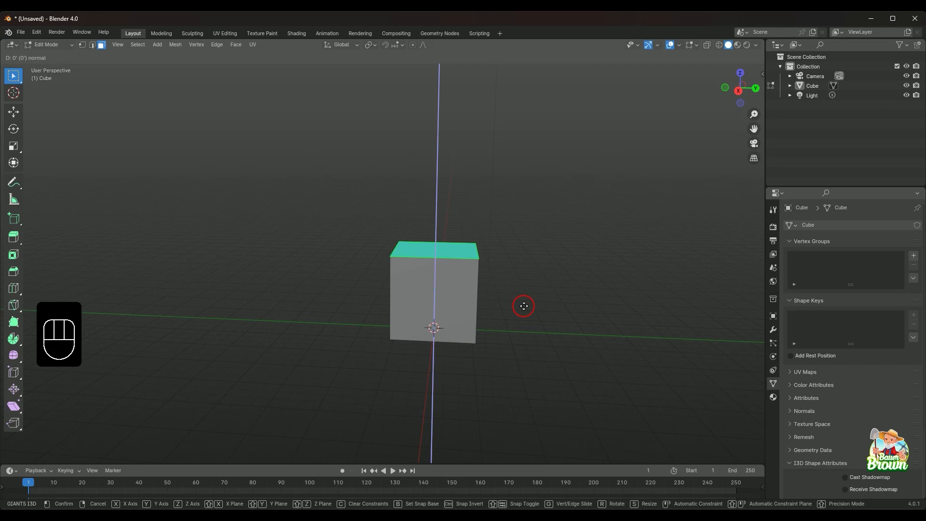
{"action": "left_click", "coordinate": [525, 264]}
{"action": "middle_click_drag", "start_coordinate": [529, 275], "coordinate": [498, 320]}
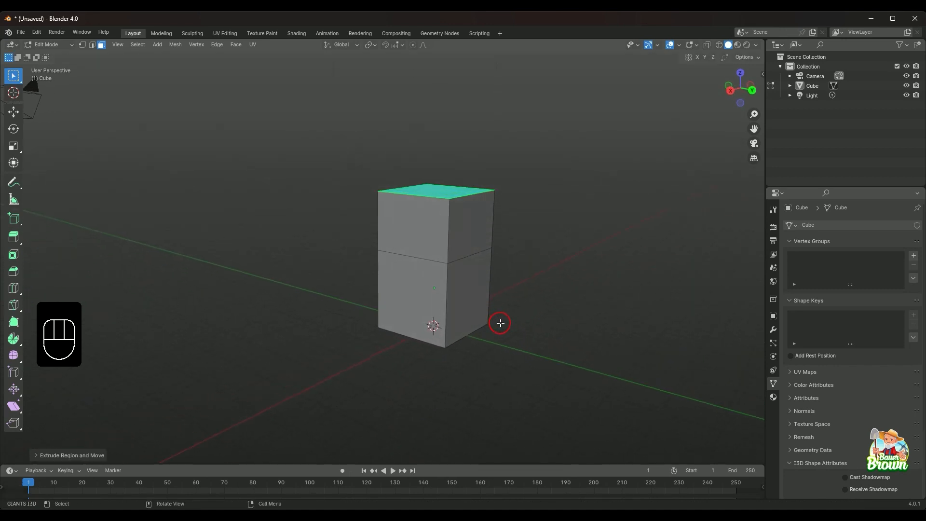
Extrude the lower cube's +Y side face outward by about one cube width.
{"action": "left_click", "coordinate": [471, 297]}
{"action": "middle_click_drag", "start_coordinate": [455, 360], "coordinate": [488, 369]}
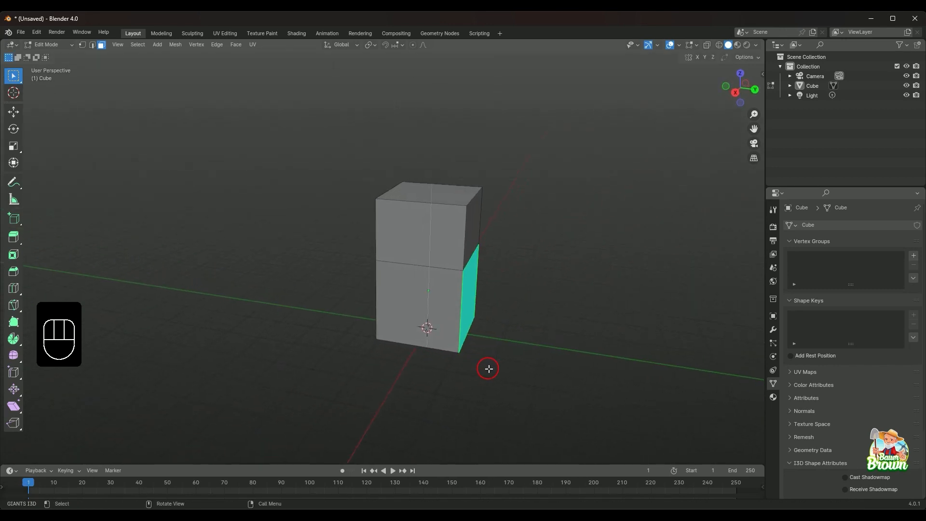
{"action": "key", "text": "e"}
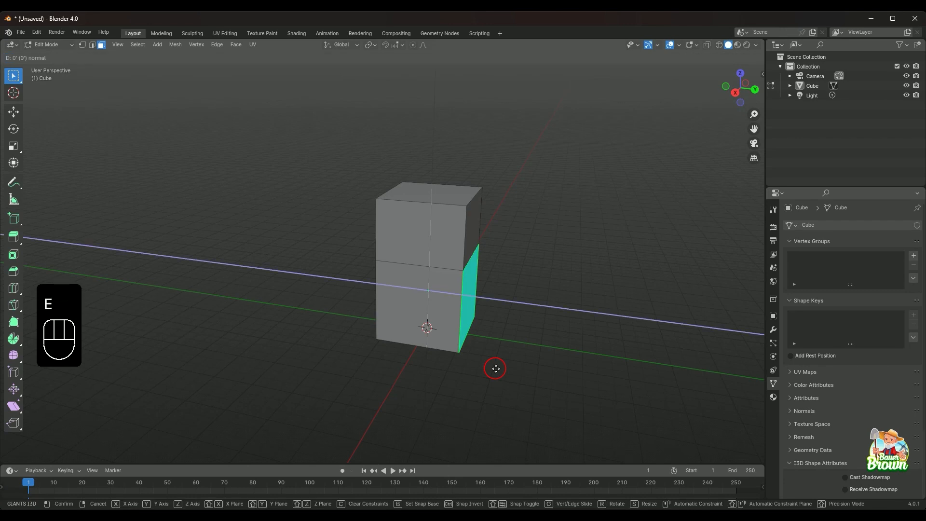
{"action": "left_click", "coordinate": [558, 391]}
Extrude the lower cube's -X side face, trying the Y and Z axis constraints before placing it along global X at somewhat less than one cube width.
{"action": "middle_click_drag", "start_coordinate": [560, 380], "coordinate": [463, 386]}
{"action": "middle_click_drag", "start_coordinate": [503, 386], "coordinate": [449, 384]}
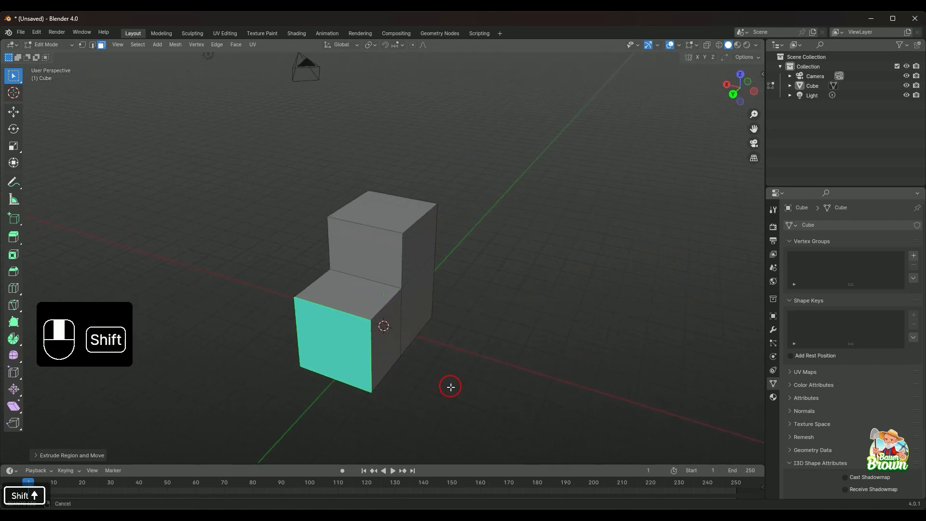
{"action": "left_click", "coordinate": [421, 309]}
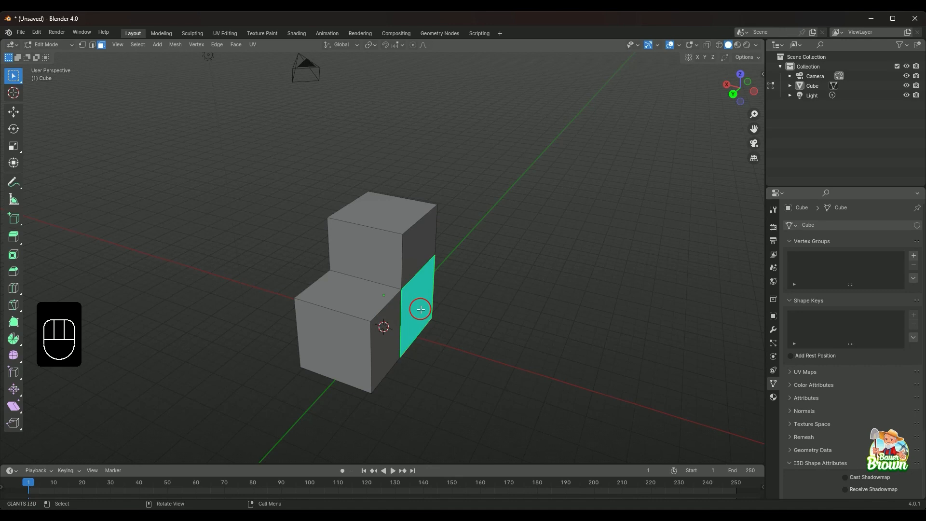
{"action": "key", "text": "e"}
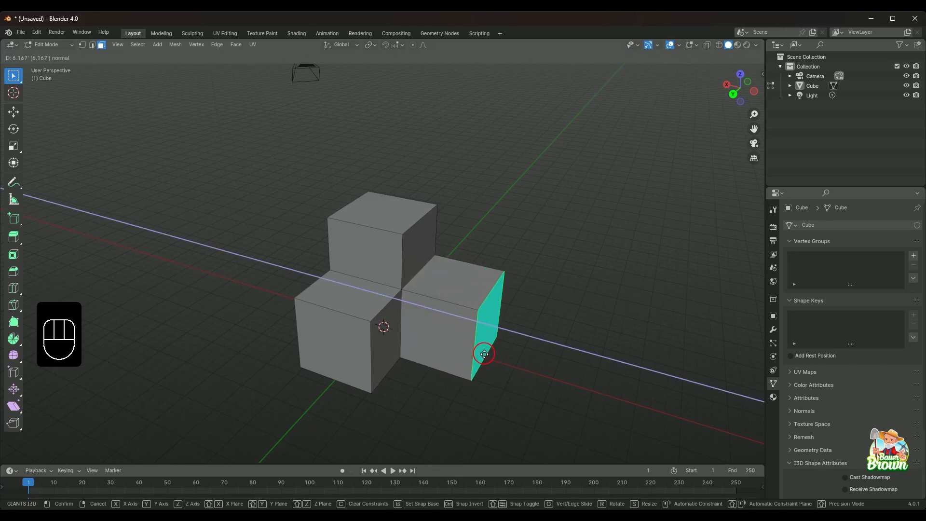
{"action": "key", "text": "y"}
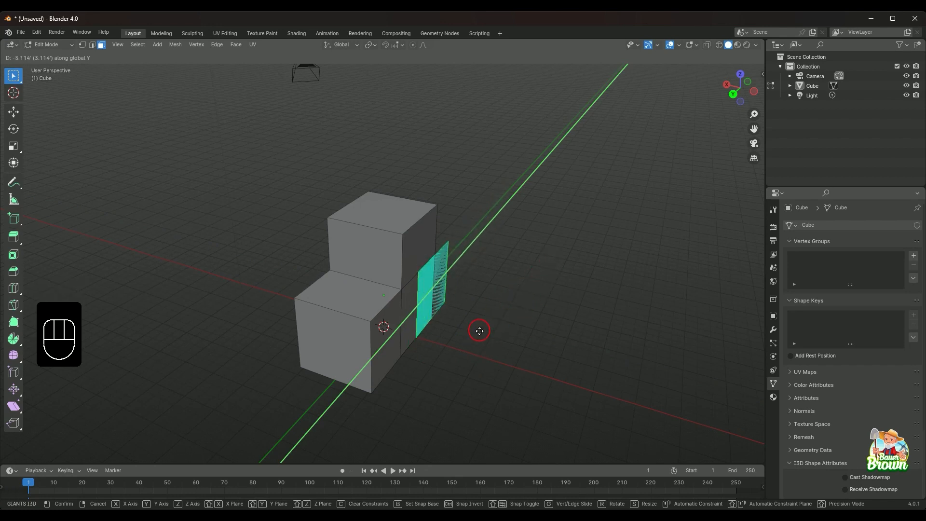
{"action": "key", "text": "z"}
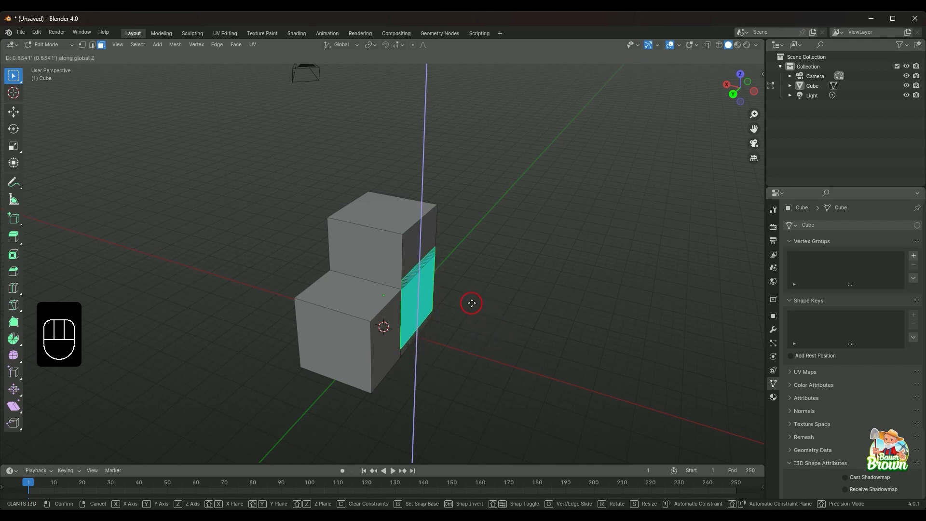
{"action": "key", "text": "x"}
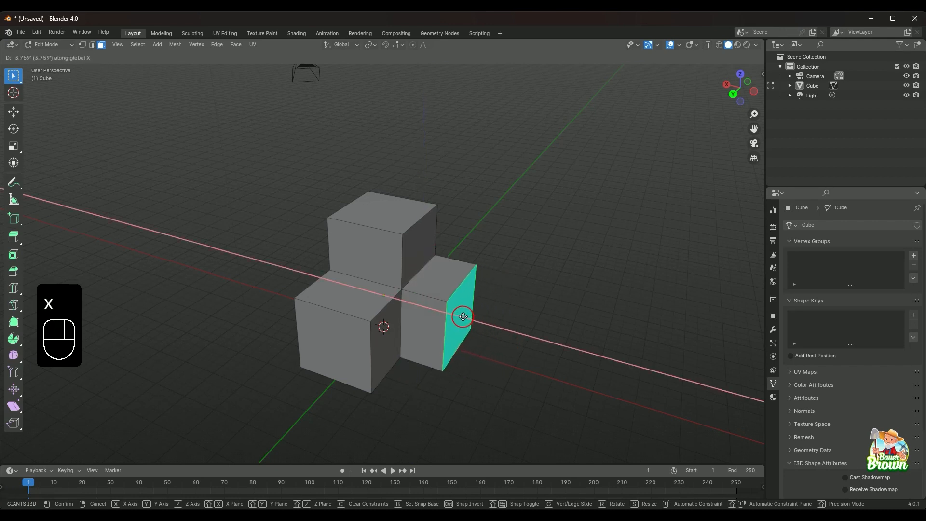
{"action": "left_click", "coordinate": [472, 327]}
Undo the side and top extrusions back to the single cube with its top face selected.
{"action": "middle_click_drag", "start_coordinate": [473, 329], "coordinate": [545, 240]}
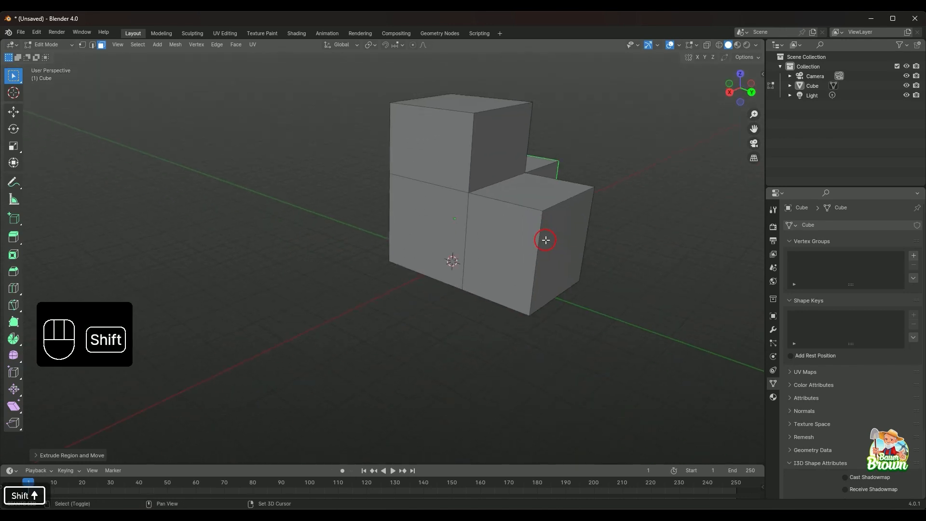
{"action": "left_click", "coordinate": [425, 230]}
{"action": "middle_click_drag", "start_coordinate": [492, 261], "coordinate": [479, 310]}
{"action": "key", "text": "ctrl+z"}
{"action": "key", "text": "ctrl+z"}
{"action": "key", "text": "ctrl+z"}
{"action": "key", "text": "ctrl+z"}
{"action": "key", "text": "ctrl+z"}
{"action": "key", "text": "ctrl+z"}
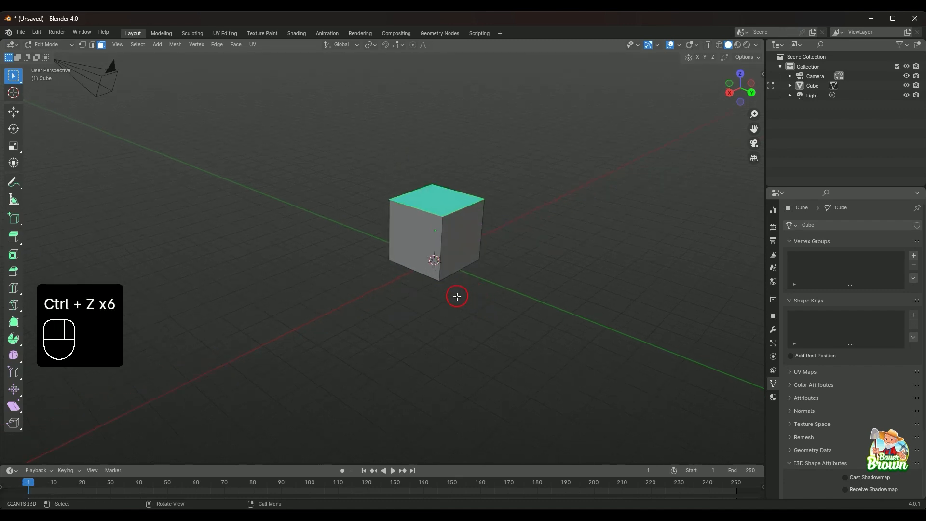
Extrude the cube's top face upward by slightly less than the cube's own height.
{"action": "middle_click_drag", "start_coordinate": [457, 294], "coordinate": [492, 348]}
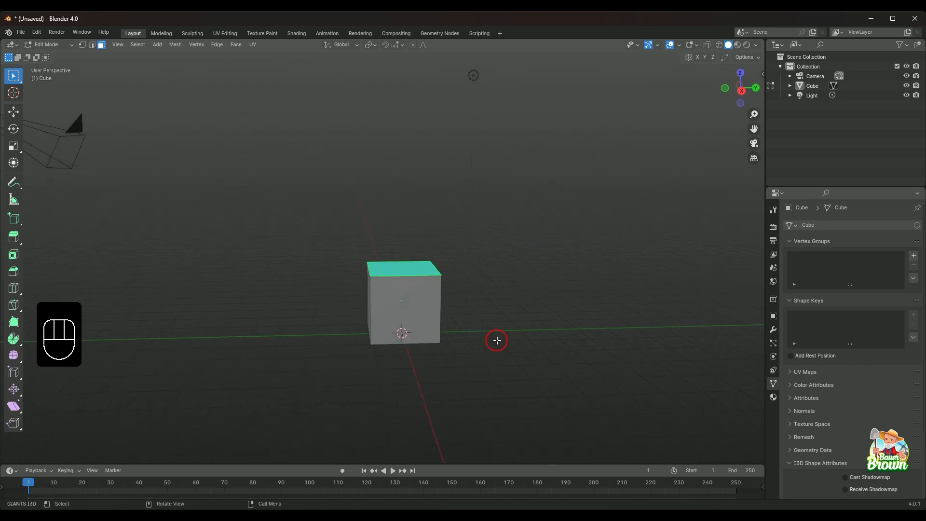
{"action": "key", "text": "e"}
{"action": "left_click", "coordinate": [493, 288]}
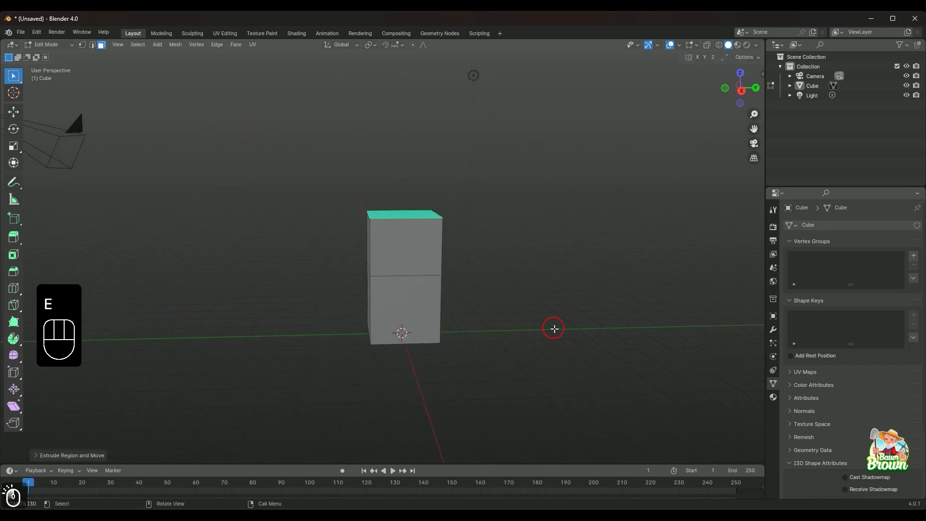
Add all upper and lower side faces of the two-block column to the selection, and clear the selection.
{"action": "middle_click_drag", "start_coordinate": [552, 327], "coordinate": [554, 385]}
{"action": "left_click", "coordinate": [467, 316], "text": "shift"}
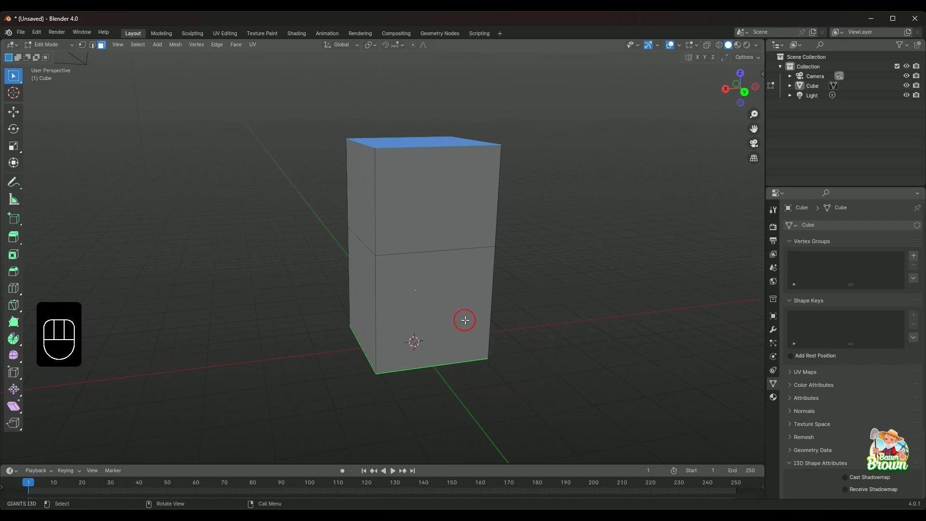
{"action": "left_click", "coordinate": [450, 255], "text": "shift"}
{"action": "left_click", "coordinate": [434, 217], "text": "shift"}
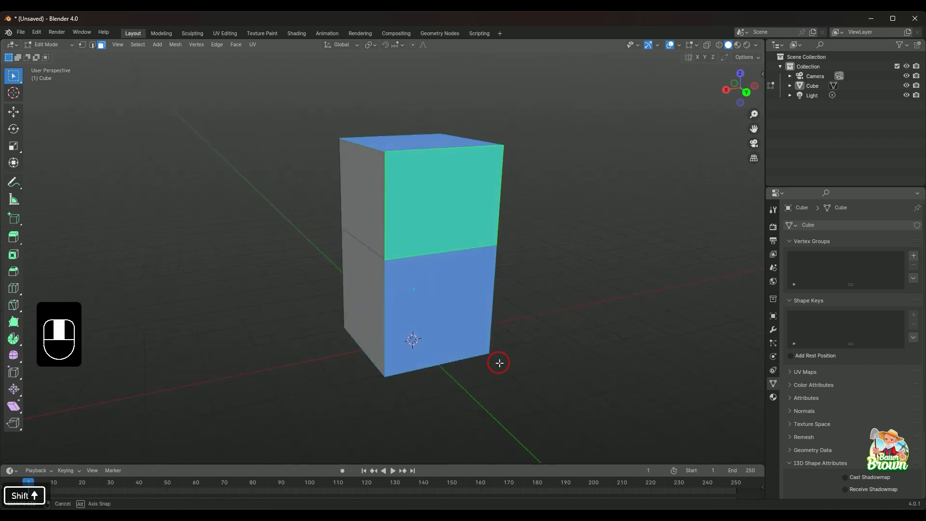
{"action": "middle_click_drag", "start_coordinate": [496, 364], "coordinate": [454, 269]}
{"action": "left_click", "coordinate": [411, 217], "text": "shift"}
{"action": "left_click", "coordinate": [349, 296], "text": "shift"}
{"action": "middle_click_drag", "start_coordinate": [349, 295], "coordinate": [481, 323]}
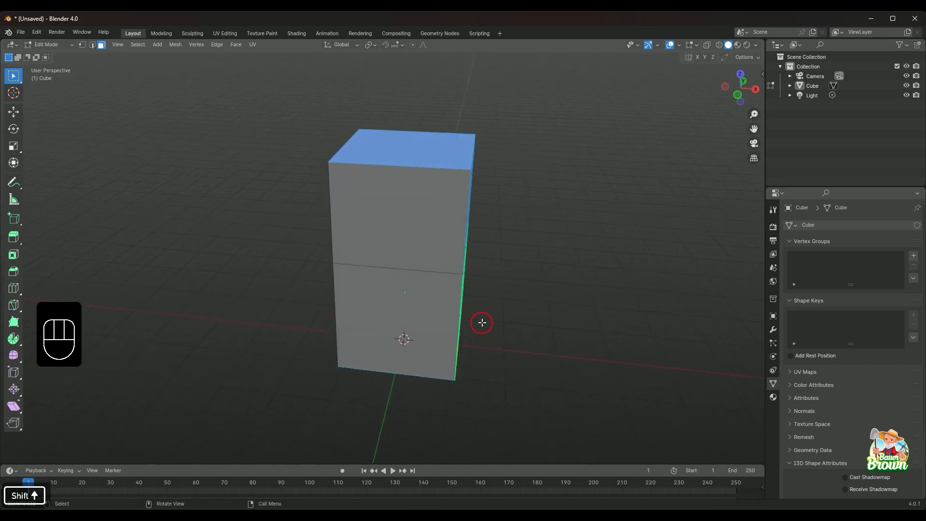
{"action": "left_click", "coordinate": [417, 265], "text": "shift"}
{"action": "left_click", "coordinate": [368, 292], "text": "shift"}
{"action": "middle_click_drag", "start_coordinate": [368, 292], "coordinate": [477, 327]}
{"action": "left_click", "coordinate": [400, 223], "text": "shift"}
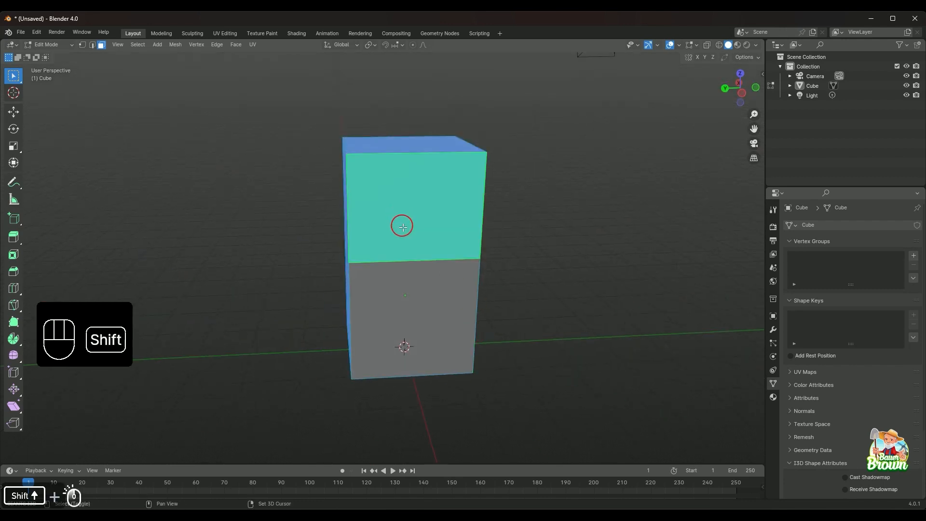
{"action": "left_click", "coordinate": [390, 302], "text": "shift"}
{"action": "middle_click_drag", "start_coordinate": [390, 302], "coordinate": [467, 333]}
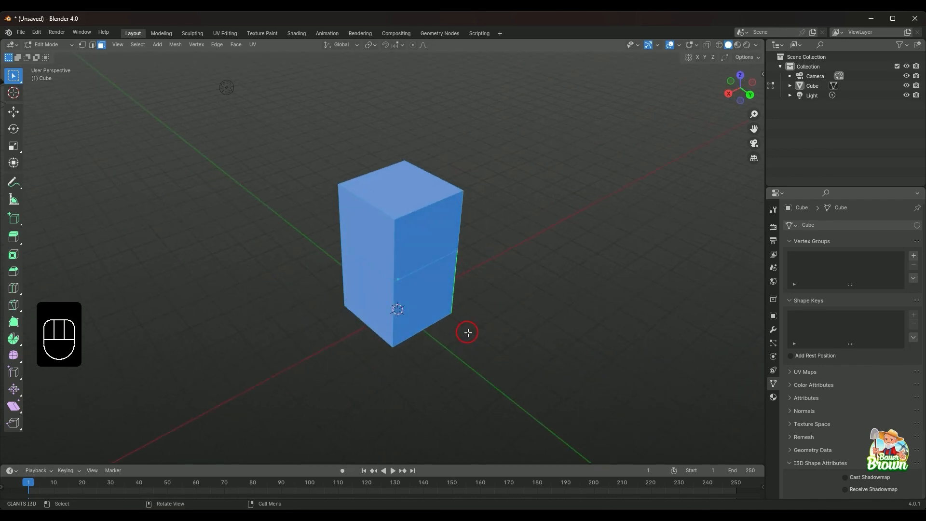
{"action": "left_click", "coordinate": [461, 334]}
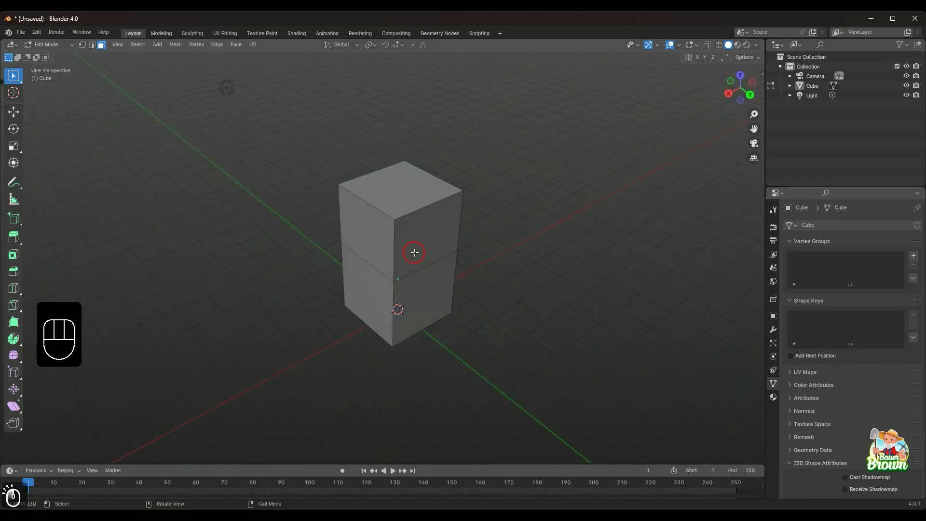
Select the column's upper and lower +Y side faces and its top face individually, one at a time.
{"action": "left_click", "coordinate": [414, 253]}
{"action": "left_click", "coordinate": [424, 280]}
{"action": "middle_click_drag", "start_coordinate": [468, 319], "coordinate": [430, 315], "text": "shift"}
{"action": "left_click", "coordinate": [376, 238]}
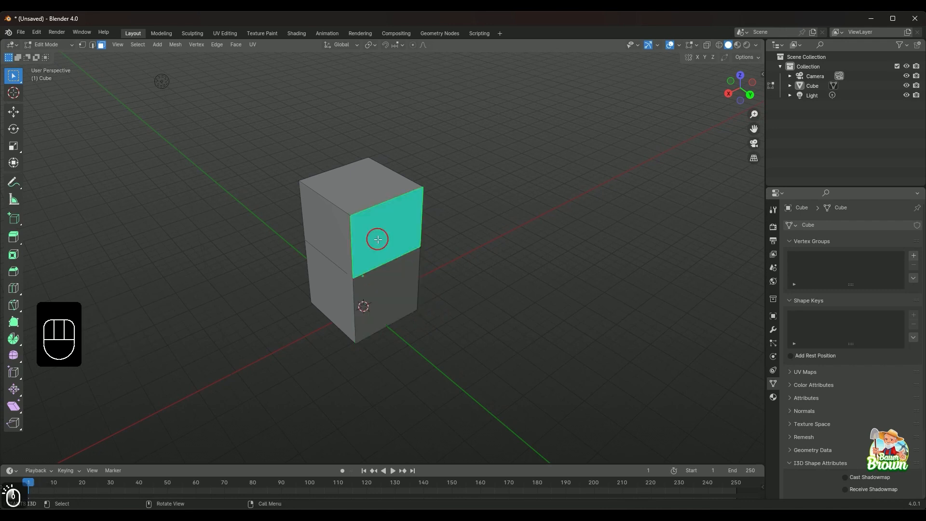
{"action": "middle_click_drag", "start_coordinate": [376, 238], "coordinate": [477, 280]}
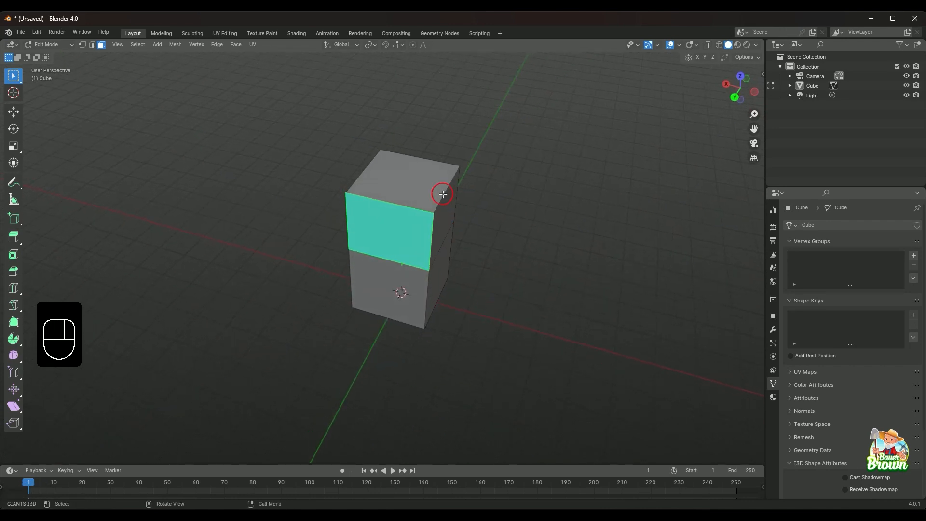
{"action": "left_click", "coordinate": [434, 190]}
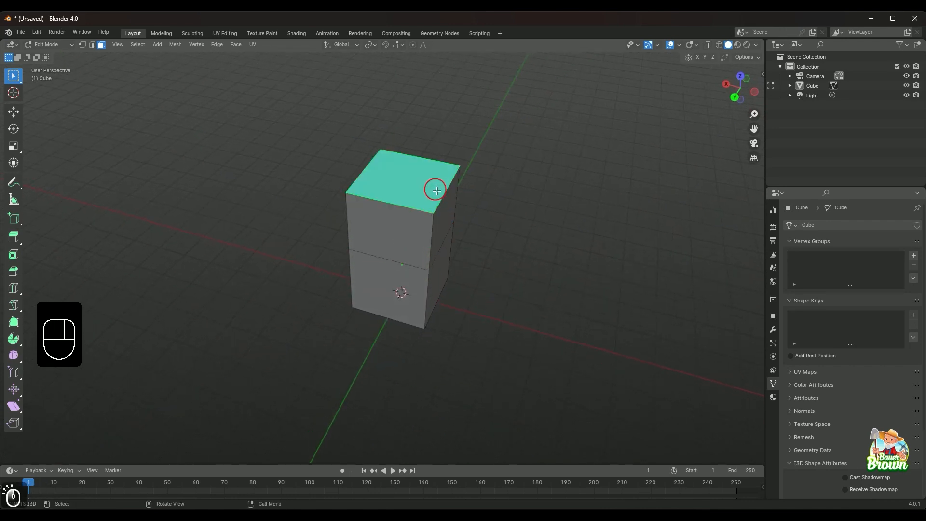
Extrude the column's upper -X side face outward by about one cube width.
{"action": "left_click", "coordinate": [450, 225]}
{"action": "middle_click_drag", "start_coordinate": [534, 316], "coordinate": [552, 295]}
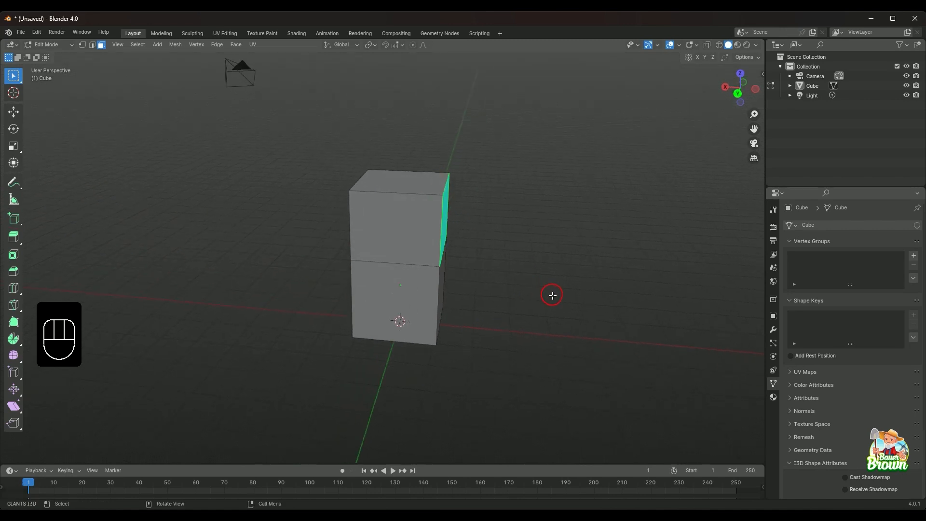
{"action": "key", "text": "e"}
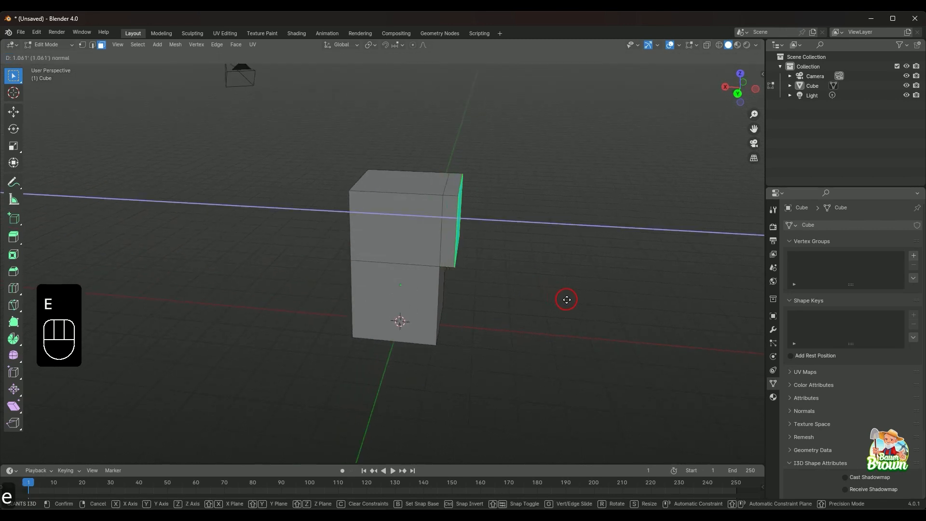
{"action": "left_click", "coordinate": [621, 317]}
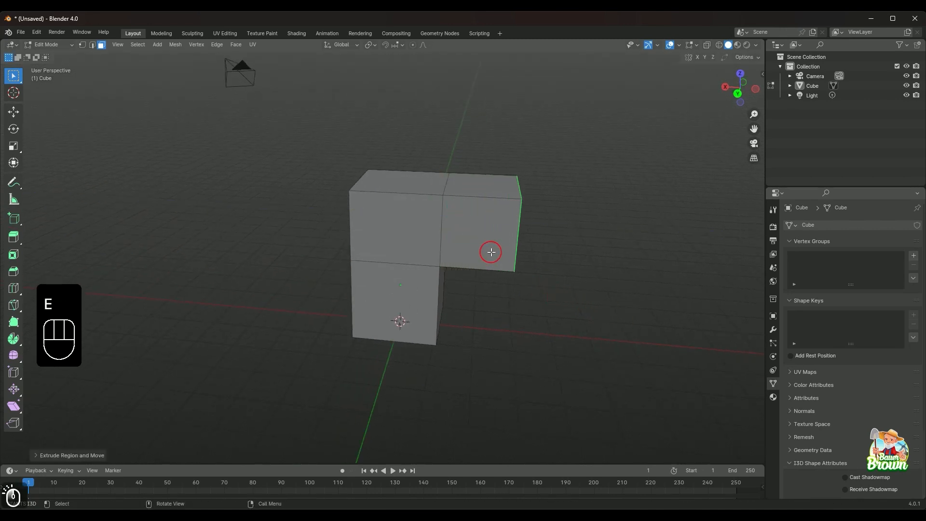
Select the overhanging block's +Y side face, and select its top face together with its -Y side face.
{"action": "left_click", "coordinate": [489, 251]}
{"action": "left_click", "coordinate": [471, 182]}
{"action": "middle_click_drag", "start_coordinate": [471, 181], "coordinate": [409, 248]}
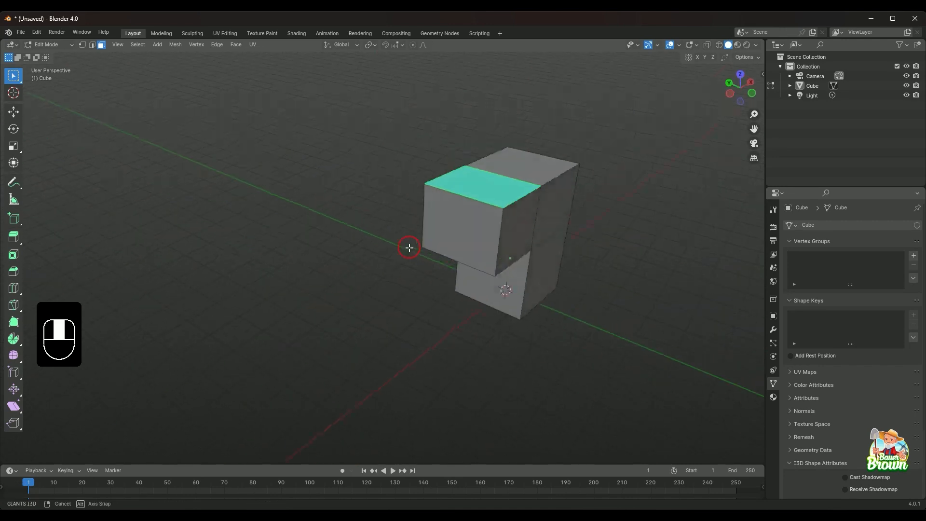
{"action": "left_click", "coordinate": [506, 242], "text": "shift"}
{"action": "middle_click_drag", "start_coordinate": [599, 234], "coordinate": [547, 230]}
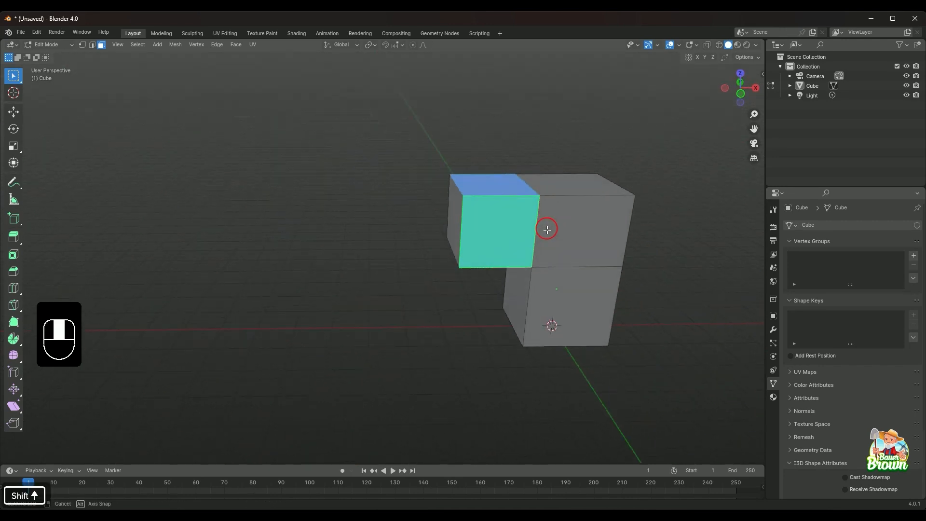
Try to move the column's top face upward without extruding it.
{"action": "left_click", "coordinate": [567, 185]}
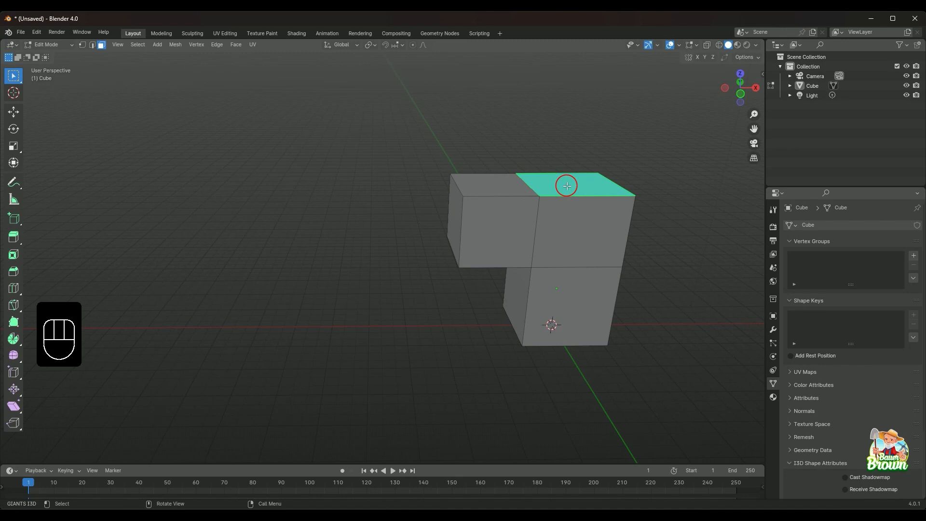
{"action": "key", "text": "g"}
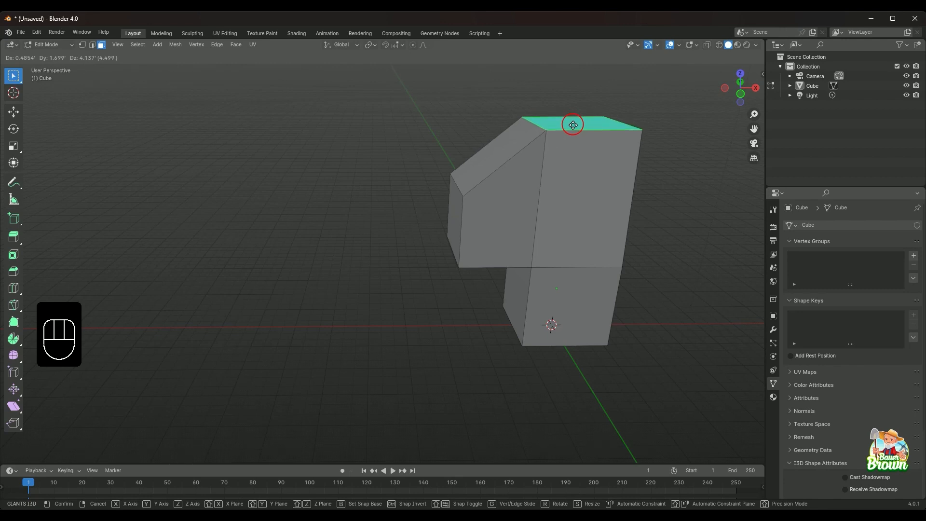
{"action": "right_click", "coordinate": [572, 124]}
Undo the face selections, the overhanging block and the top extrusion back to the single cube with its top face selected.
{"action": "middle_click_drag", "start_coordinate": [469, 230], "coordinate": [602, 276]}
{"action": "key", "text": "ctrl+z"}
{"action": "key", "text": "ctrl+z"}
{"action": "key", "text": "ctrl+z"}
{"action": "key", "text": "ctrl+z"}
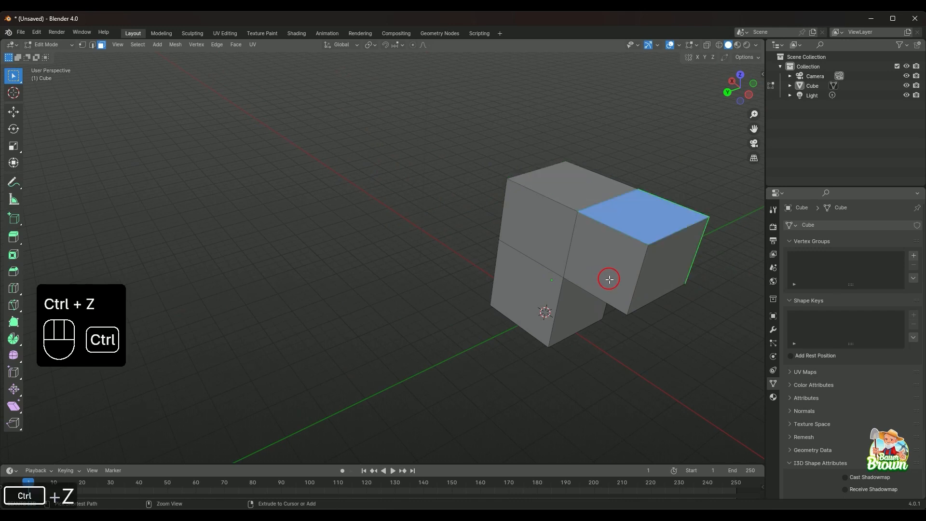
{"action": "key", "text": "ctrl+z"}
{"action": "key", "text": "ctrl+z"}
{"action": "key", "text": "ctrl+z"}
{"action": "key", "text": "ctrl+z"}
{"action": "key", "text": "ctrl+z"}
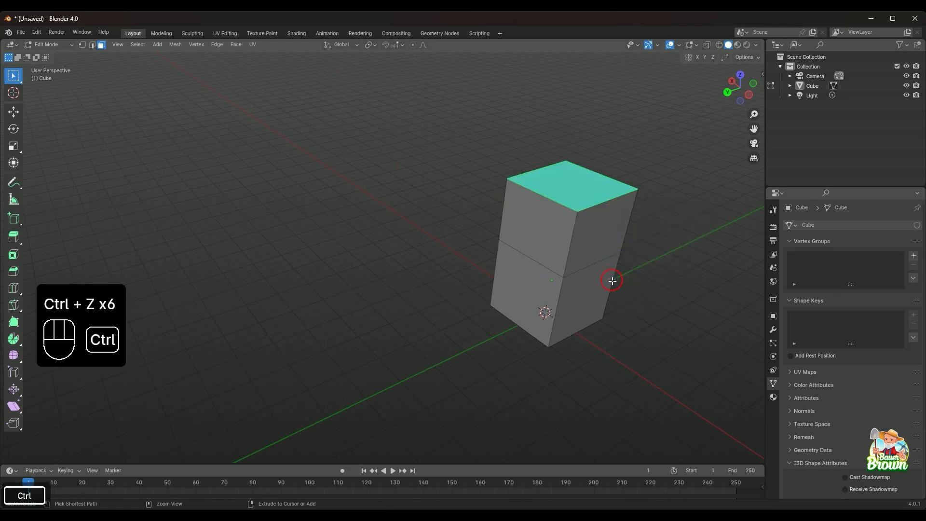
{"action": "key", "text": "ctrl+z"}
{"action": "key", "text": "ctrl+z"}
{"action": "key", "text": "ctrl+z"}
{"action": "key", "text": "ctrl+z"}
{"action": "key", "text": "ctrl+z"}
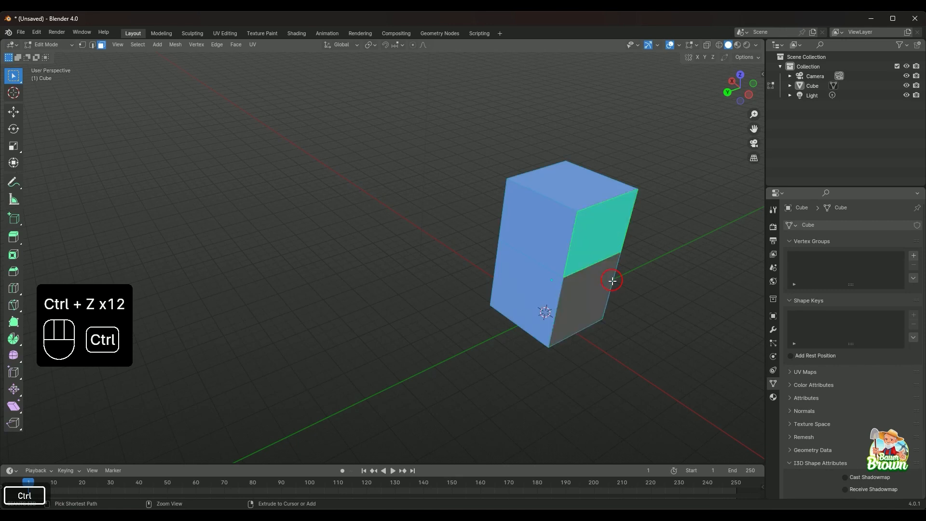
{"action": "key", "text": "ctrl+z"}
{"action": "key", "text": "ctrl+z"}
{"action": "key", "text": "ctrl+z"}
{"action": "key", "text": "ctrl+z"}
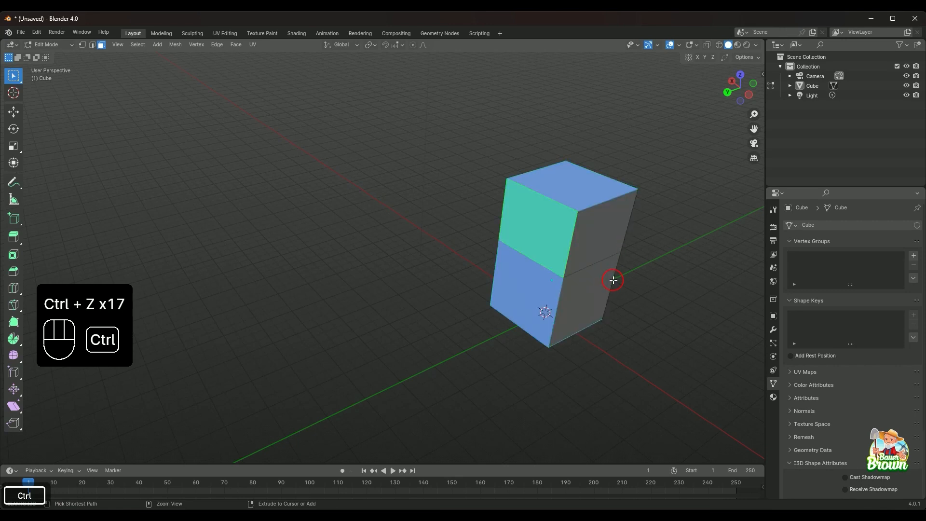
{"action": "key", "text": "ctrl+z"}
{"action": "key", "text": "ctrl+z"}
{"action": "key", "text": "ctrl+z"}
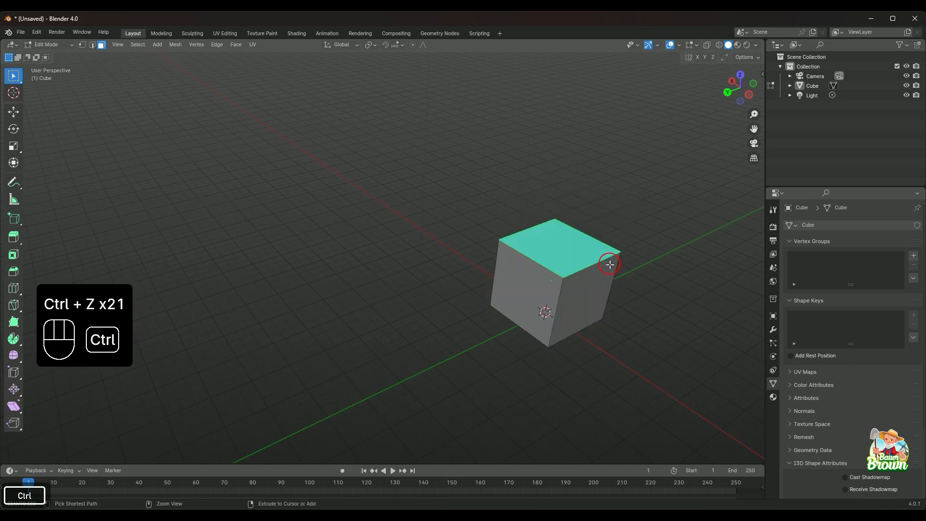
Extrude the cube's top face in place, cancelling its upward movement.
{"action": "middle_click_drag", "start_coordinate": [589, 315], "coordinate": [557, 343]}
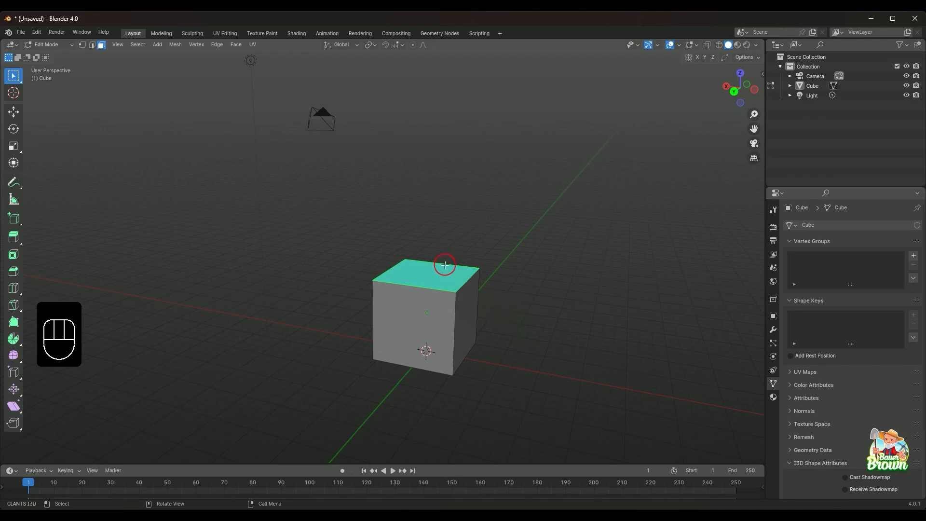
{"action": "key", "text": "e"}
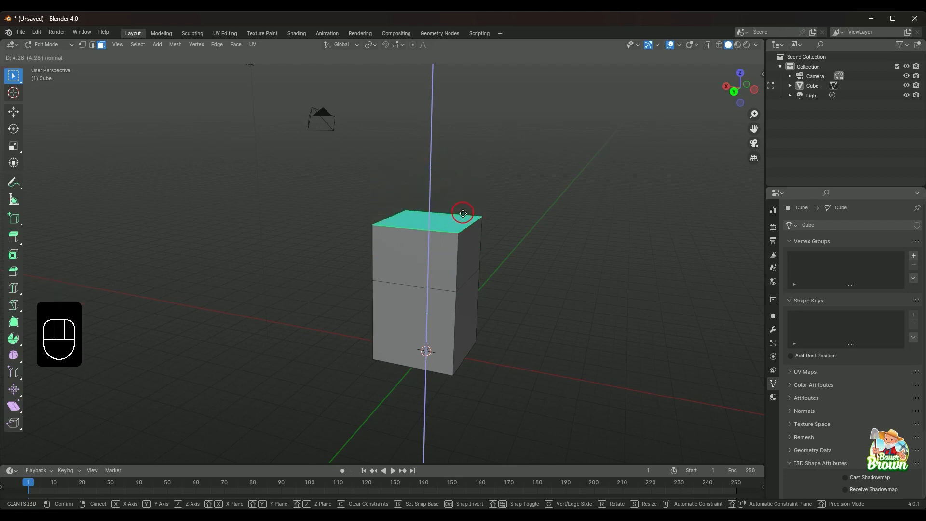
{"action": "right_click", "coordinate": [484, 190]}
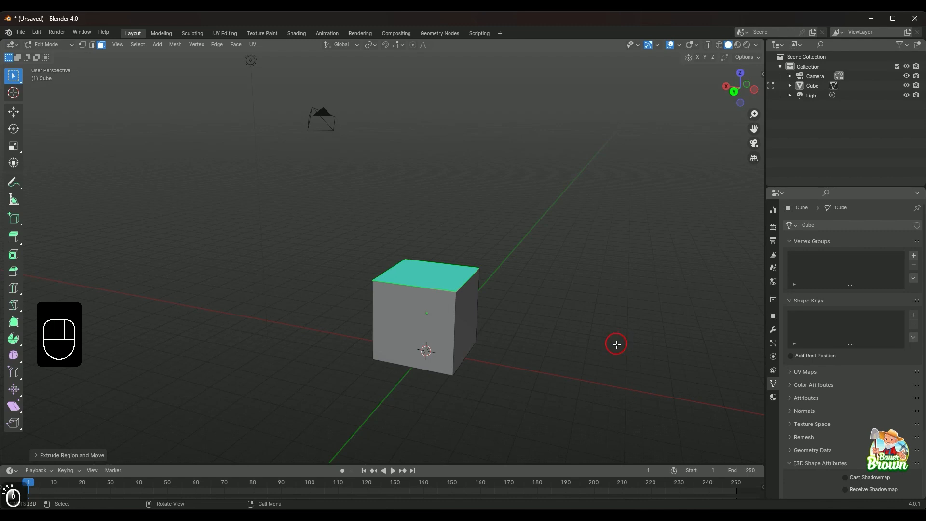
Clear the face selection and switch to vertex selection for the cube mesh.
{"action": "middle_click_drag", "start_coordinate": [616, 343], "coordinate": [500, 372]}
{"action": "left_click", "coordinate": [604, 342]}
{"action": "scroll", "coordinate": [531, 352], "scroll_direction": "up", "scroll_amount": 4}
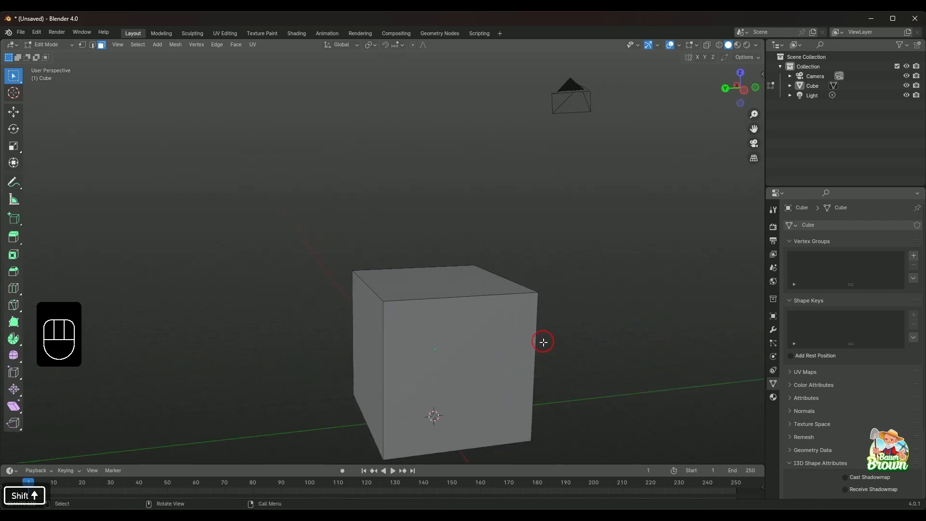
{"action": "mouse_move", "coordinate": [568, 368]}
{"action": "middle_mouse_down", "text": "shift"}
{"action": "mouse_move", "coordinate": [514, 320]}
{"action": "mouse_move", "coordinate": [534, 351]}
{"action": "mouse_move", "coordinate": [564, 356]}
{"action": "middle_mouse_up", "text": "shift"}
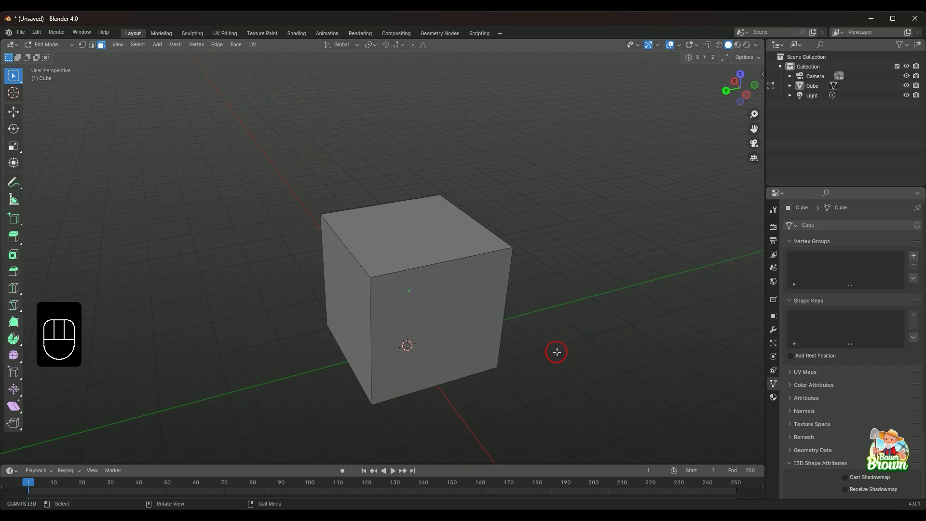
{"action": "key", "text": "1"}
Select one of the cube's bottom corner vertices and try to move it inward.
{"action": "middle_click_drag", "start_coordinate": [546, 336], "coordinate": [502, 392]}
{"action": "left_click", "coordinate": [451, 342]}
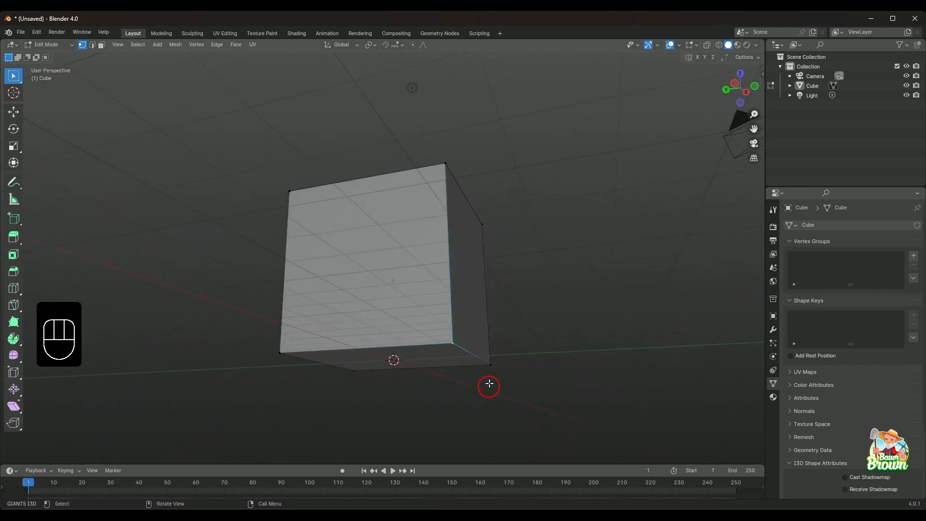
{"action": "key", "text": "g"}
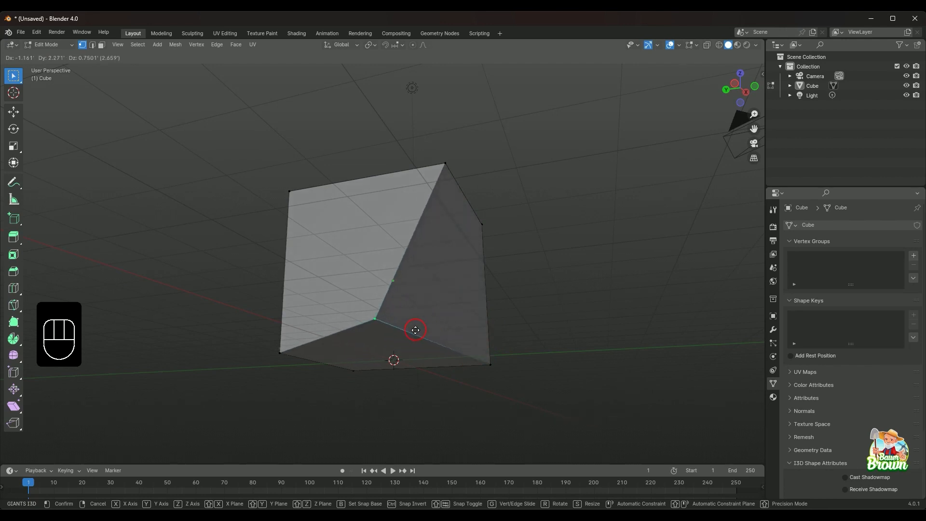
{"action": "left_click", "coordinate": [451, 341]}
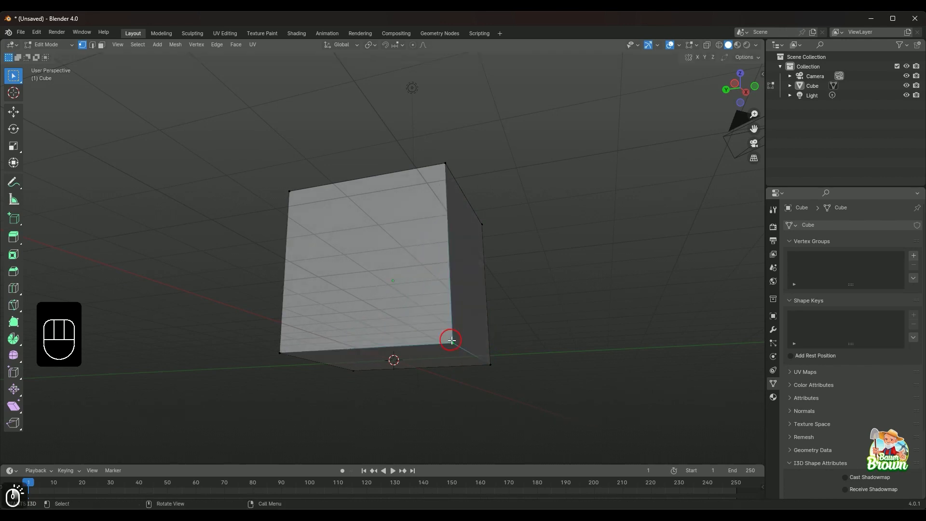
Select the top corner vertex above that bottom corner and try to move it across the top face.
{"action": "middle_click_drag", "start_coordinate": [451, 341], "coordinate": [518, 330]}
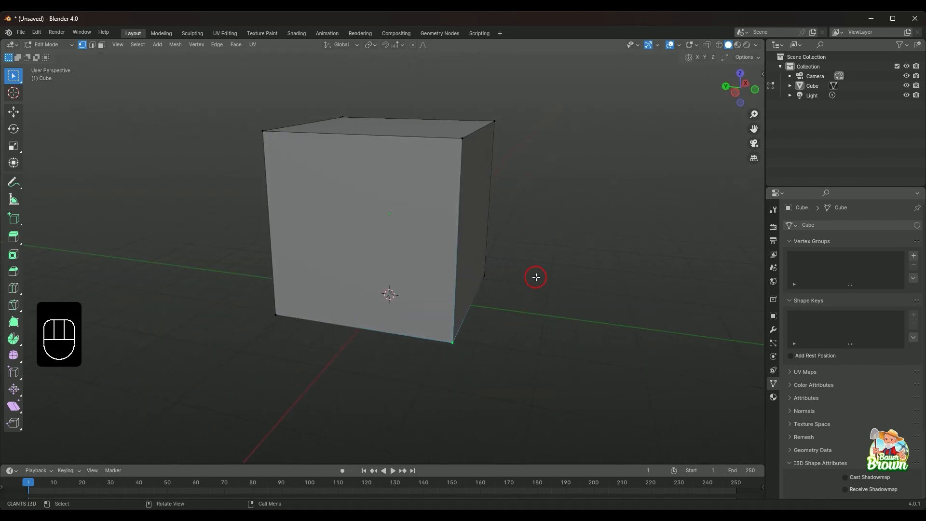
{"action": "middle_click_drag", "start_coordinate": [536, 278], "coordinate": [517, 334], "text": "shift"}
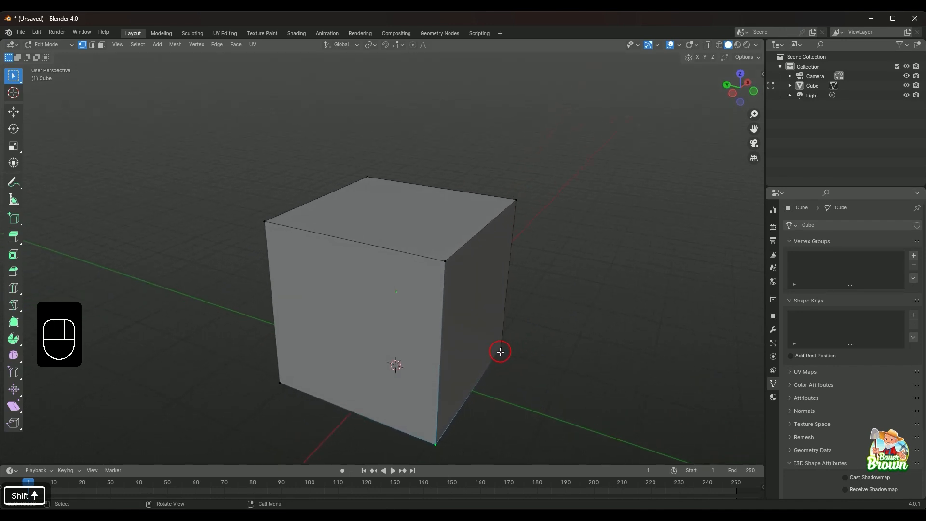
{"action": "left_click", "coordinate": [453, 272]}
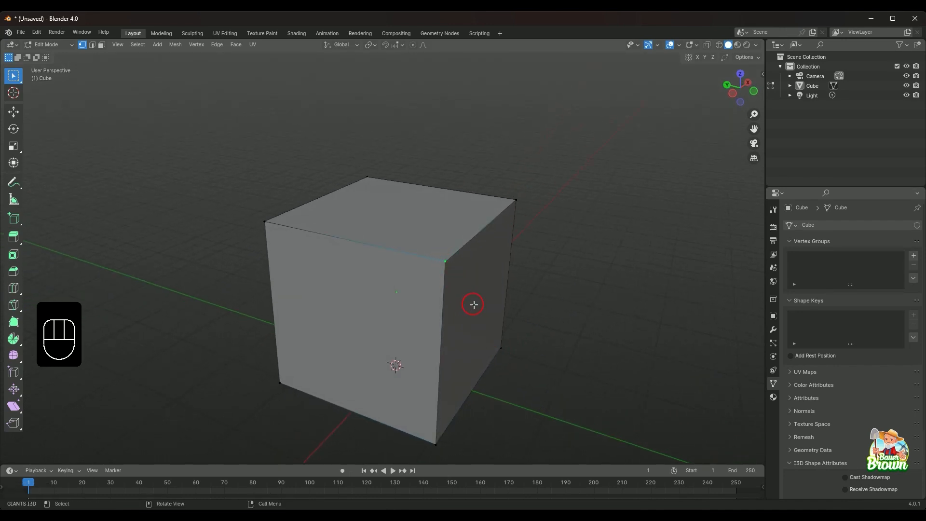
{"action": "key", "text": "g"}
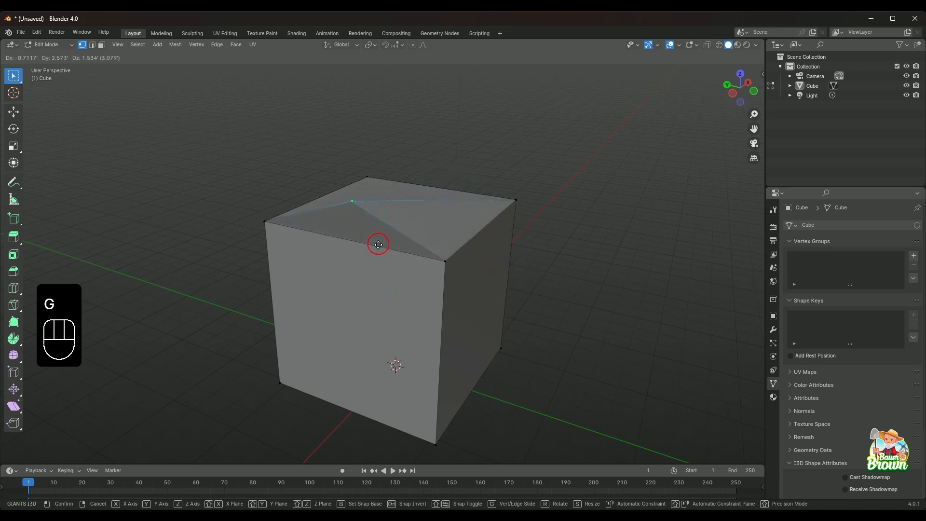
{"action": "right_click", "coordinate": [491, 271]}
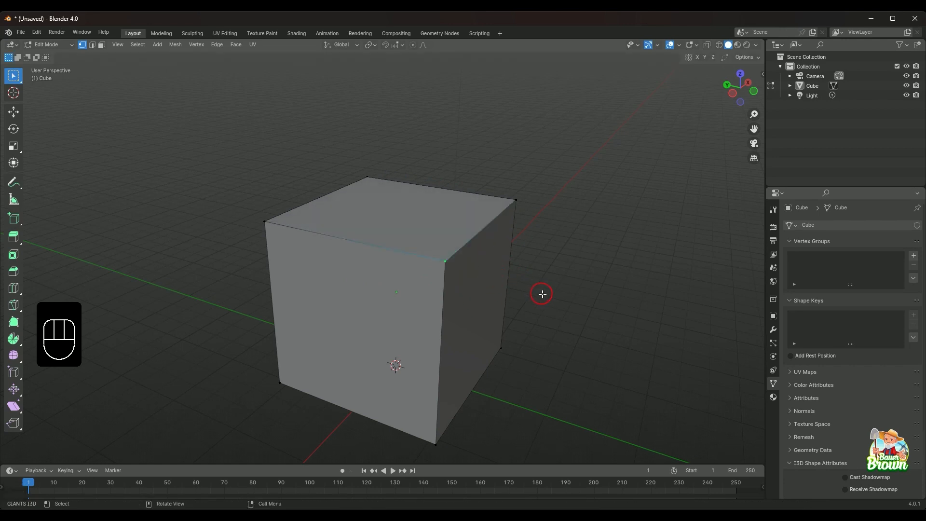
Examine the cube's top corners and upper edges from several sides for signs of duplicate geometry.
{"action": "middle_click_drag", "start_coordinate": [557, 277], "coordinate": [521, 318]}
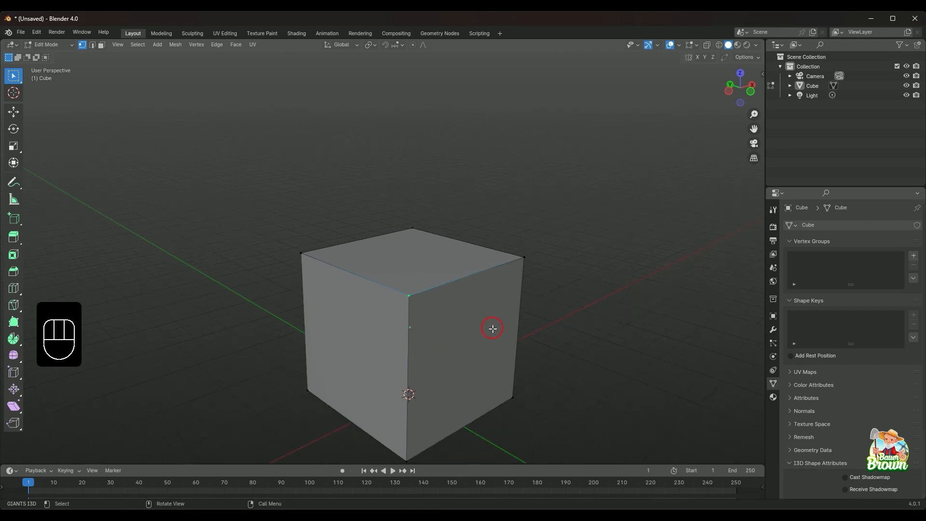
{"action": "middle_click_drag", "start_coordinate": [492, 326], "coordinate": [525, 336]}
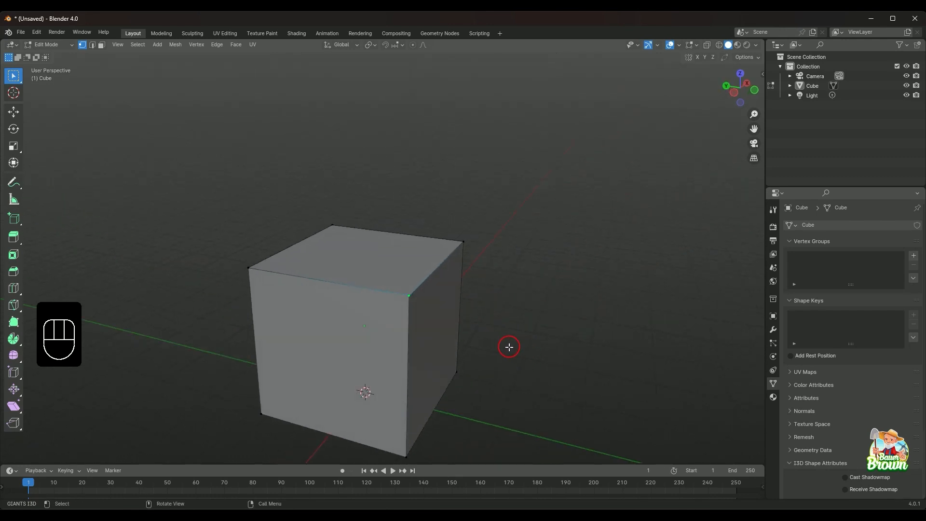
{"action": "middle_click_drag", "start_coordinate": [434, 334], "coordinate": [511, 389]}
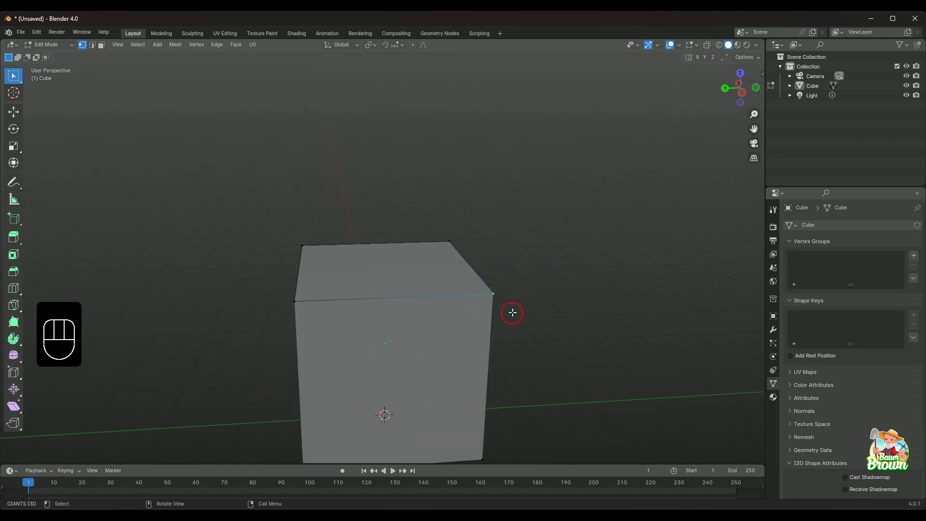
{"action": "middle_click_drag", "start_coordinate": [301, 309], "coordinate": [461, 329]}
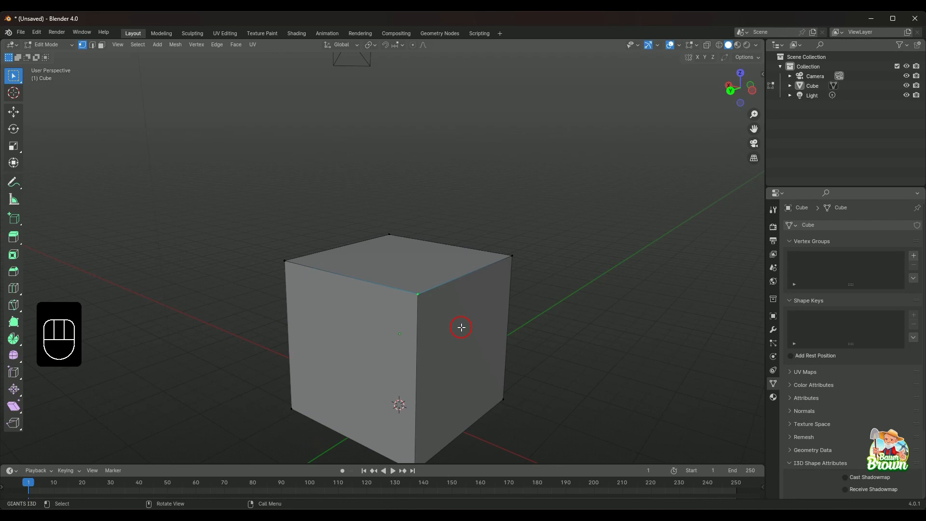
{"action": "middle_click_drag", "start_coordinate": [517, 316], "coordinate": [442, 332]}
{"action": "middle_click_drag", "start_coordinate": [521, 347], "coordinate": [420, 314], "text": "shift"}
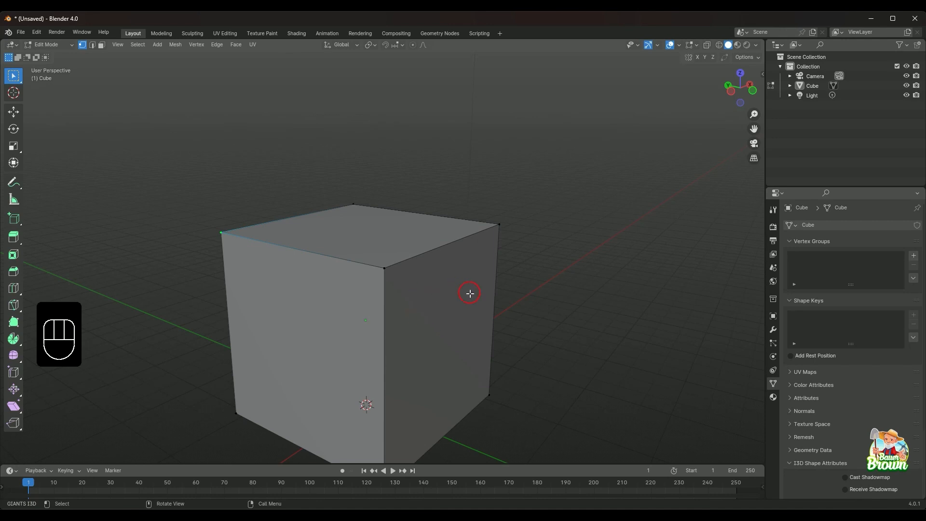
{"action": "middle_click_drag", "start_coordinate": [303, 296], "coordinate": [366, 341], "text": "shift"}
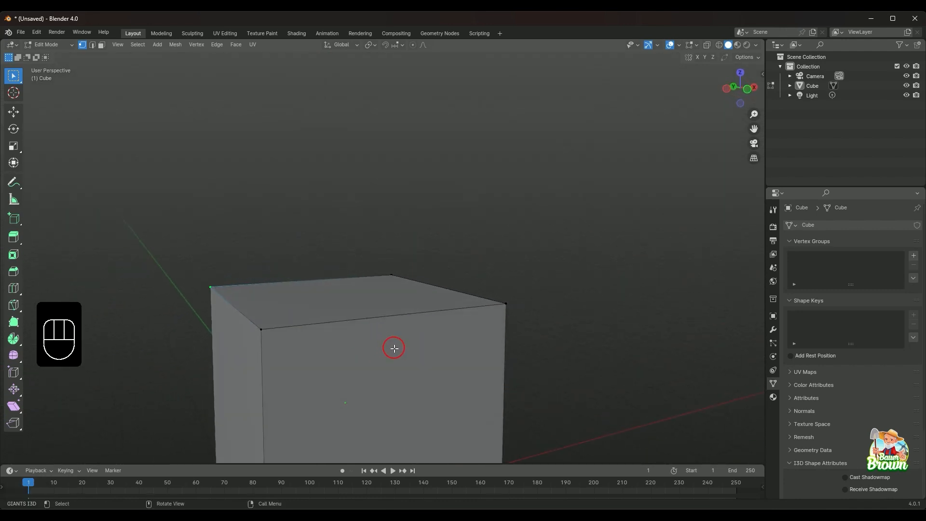
{"action": "mouse_move", "coordinate": [425, 355]}
{"action": "middle_mouse_down", "text": "shift"}
{"action": "mouse_move", "coordinate": [455, 316]}
{"action": "mouse_move", "coordinate": [450, 352]}
{"action": "mouse_move", "coordinate": [440, 302]}
{"action": "middle_mouse_up", "text": "shift"}
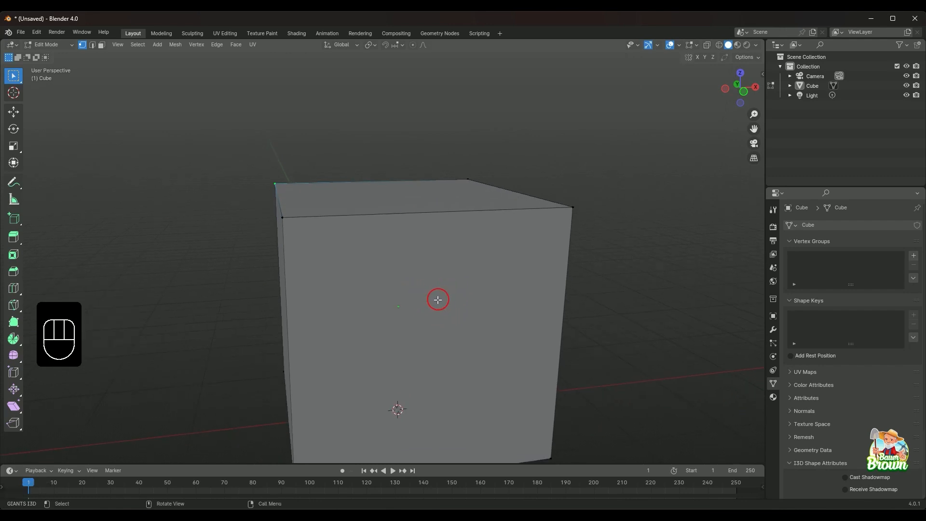
Set the viewport shading to Wireframe to see through the cube.
{"action": "key", "text": "shift+z"}
{"action": "scroll", "coordinate": [437, 299], "scroll_direction": "down", "scroll_amount": 3}
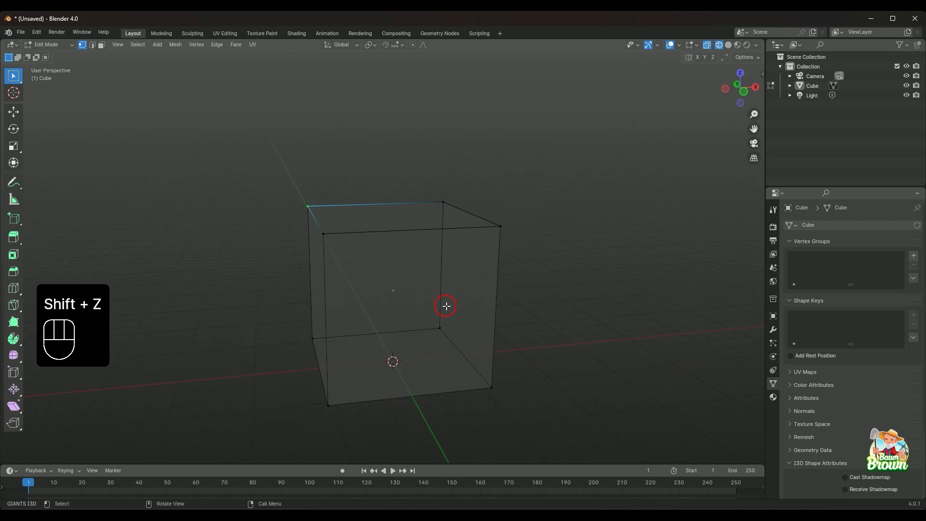
{"action": "mouse_move", "coordinate": [444, 306]}
{"action": "middle_mouse_down"}
{"action": "mouse_move", "coordinate": [477, 306]}
{"action": "mouse_move", "coordinate": [446, 300]}
{"action": "mouse_move", "coordinate": [432, 270]}
{"action": "mouse_move", "coordinate": [443, 300]}
{"action": "middle_mouse_up"}
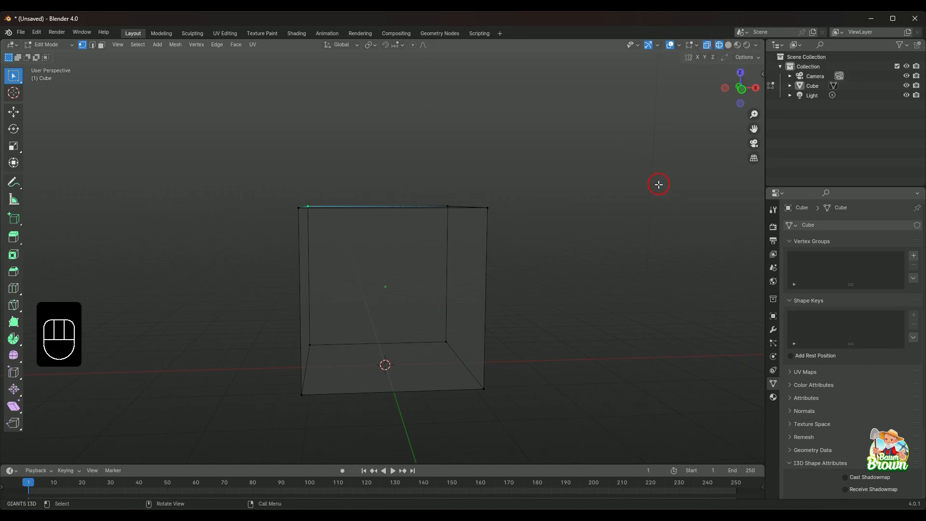
{"action": "key", "text": "z"}
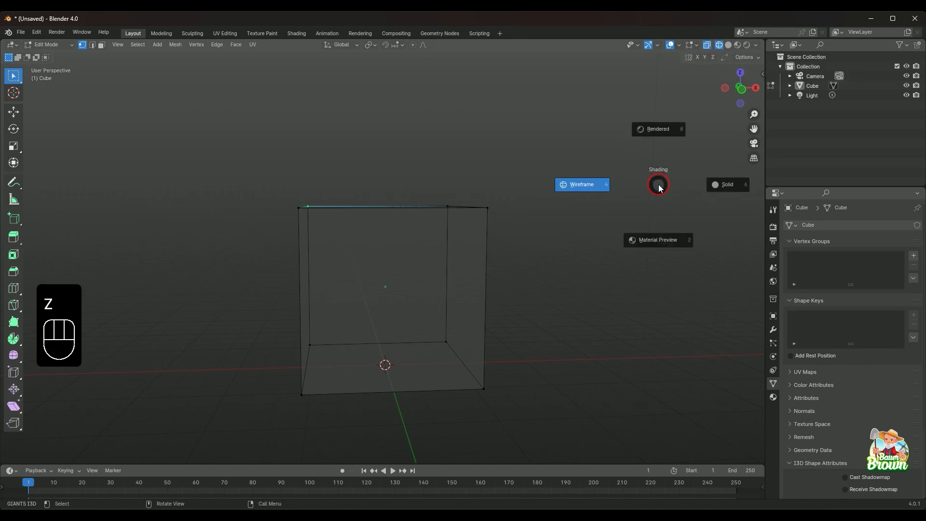
{"action": "left_click", "coordinate": [603, 181]}
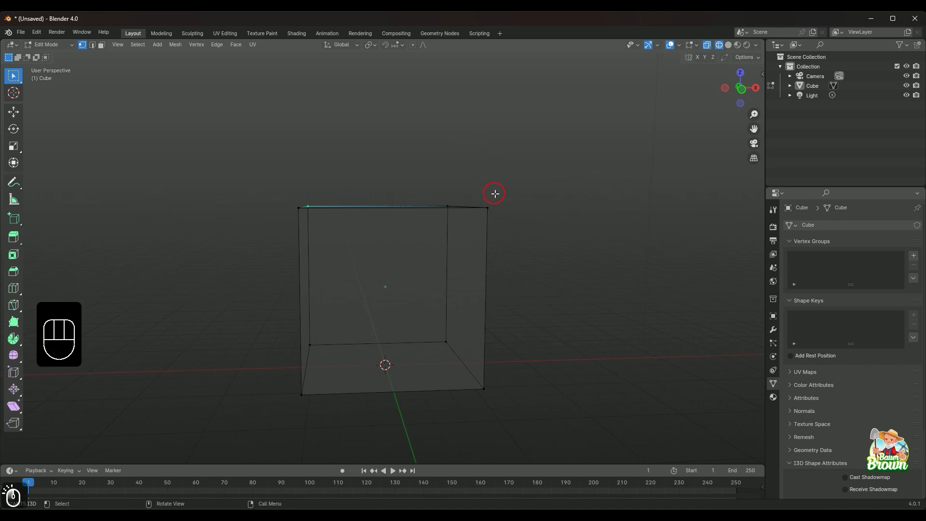
Select all vertices at the cube's top, including the overlapping ones, with a box selection.
{"action": "middle_click_drag", "start_coordinate": [492, 192], "coordinate": [494, 201]}
{"action": "left_click_drag", "start_coordinate": [286, 168], "coordinate": [543, 235]}
{"action": "middle_click_drag", "start_coordinate": [540, 300], "coordinate": [569, 316]}
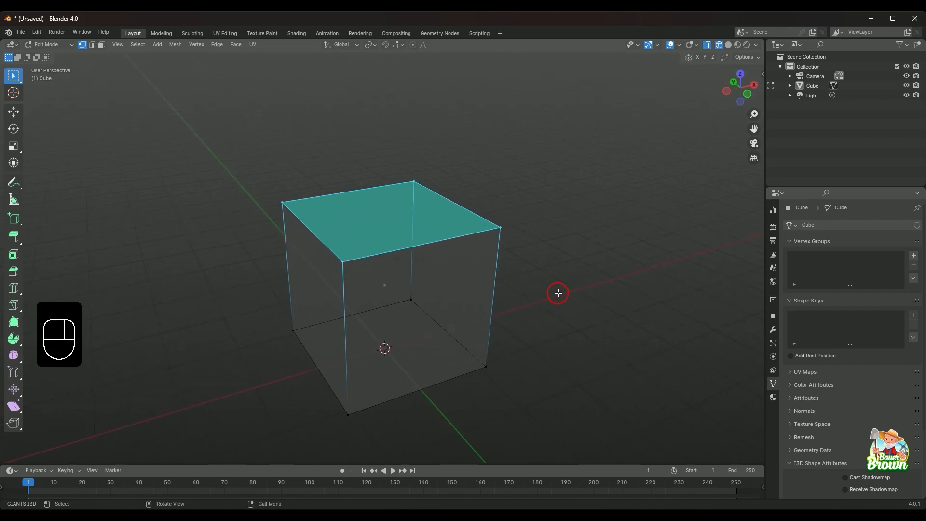
{"action": "key", "text": "m"}
{"action": "left_click", "coordinate": [353, 239]}
{"action": "key", "text": "m"}
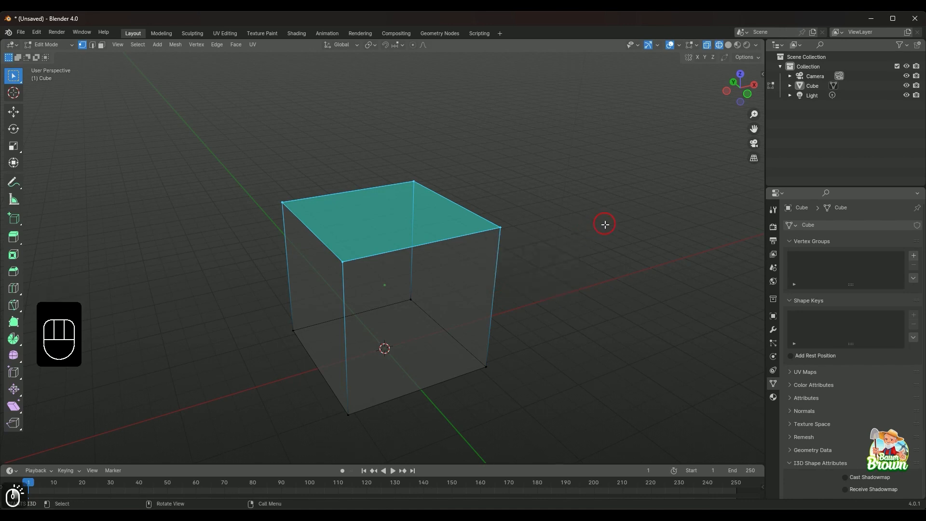
{"action": "middle_click_drag", "start_coordinate": [614, 276], "coordinate": [609, 264]}
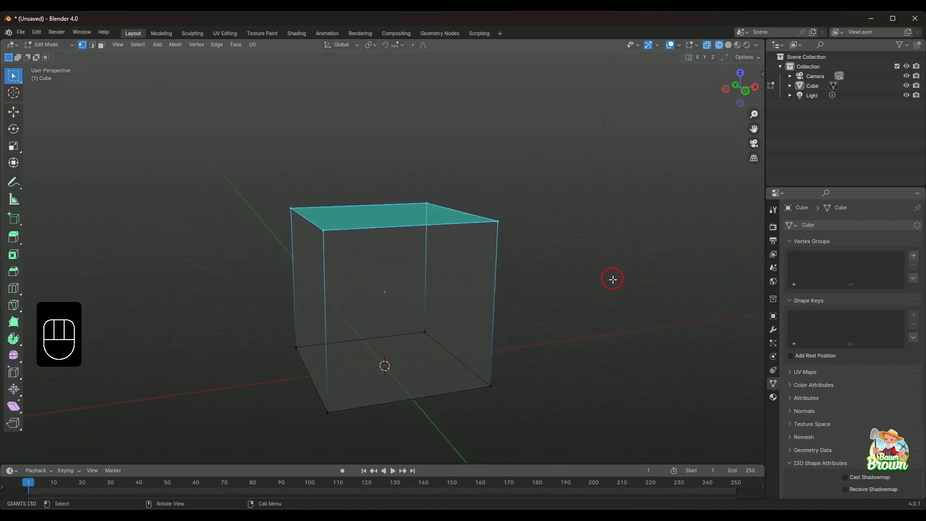
Switch to object mode, box-select the cube, and return to edit mode.
{"action": "key", "text": "Tab"}
{"action": "middle_click_drag", "start_coordinate": [615, 299], "coordinate": [518, 279]}
{"action": "left_click_drag", "start_coordinate": [284, 184], "coordinate": [533, 248]}
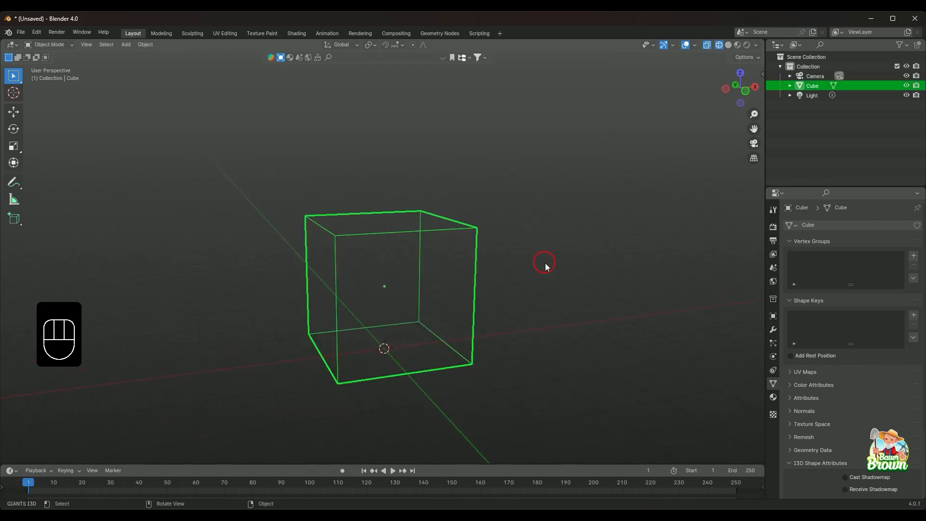
{"action": "key", "text": "Tab"}
{"action": "middle_click_drag", "start_coordinate": [558, 295], "coordinate": [546, 284]}
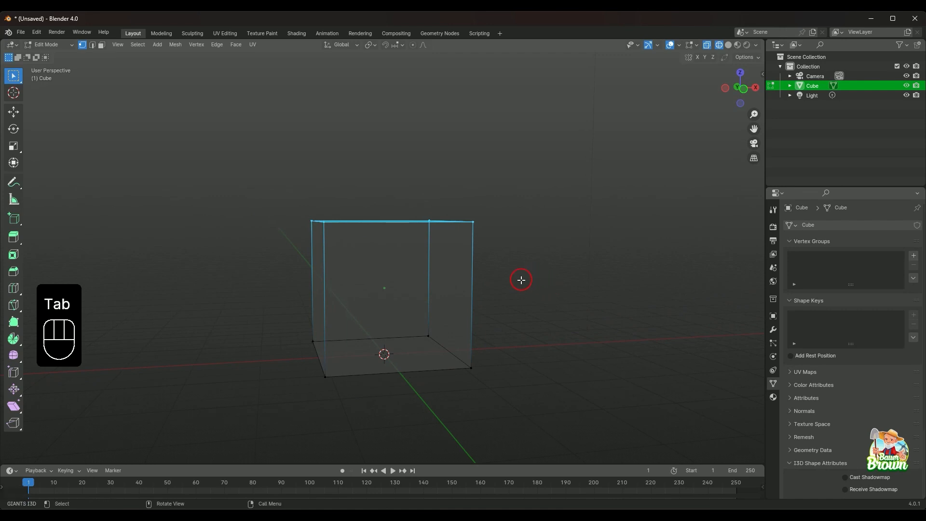
Merge the selected top vertices by distance and return the viewport to solid shading.
{"action": "key", "text": "m"}
{"action": "key", "text": "m"}
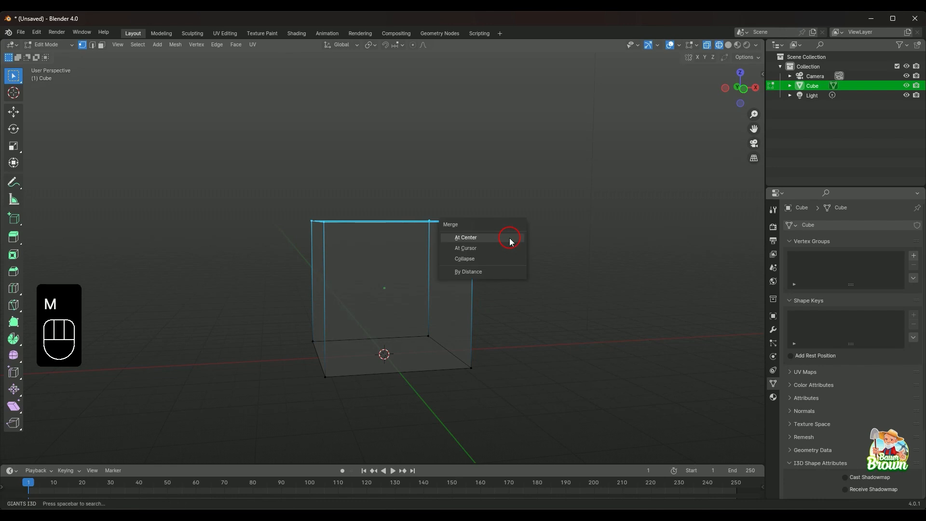
{"action": "left_click", "coordinate": [492, 271]}
{"action": "middle_click_drag", "start_coordinate": [546, 245], "coordinate": [565, 271]}
{"action": "key", "text": "shift+z"}
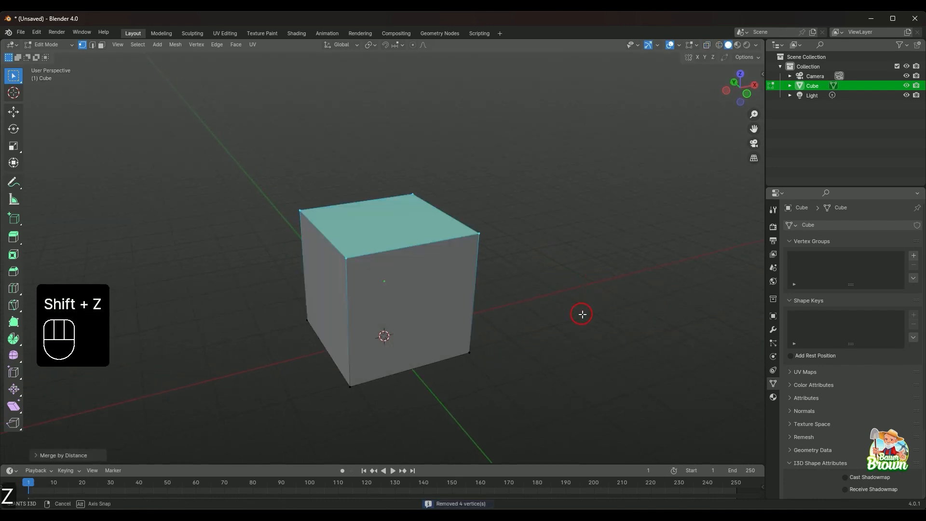
Select a single top corner vertex of the merged cube and try to move it inward.
{"action": "middle_click_drag", "start_coordinate": [581, 313], "coordinate": [475, 290]}
{"action": "left_click", "coordinate": [363, 249]}
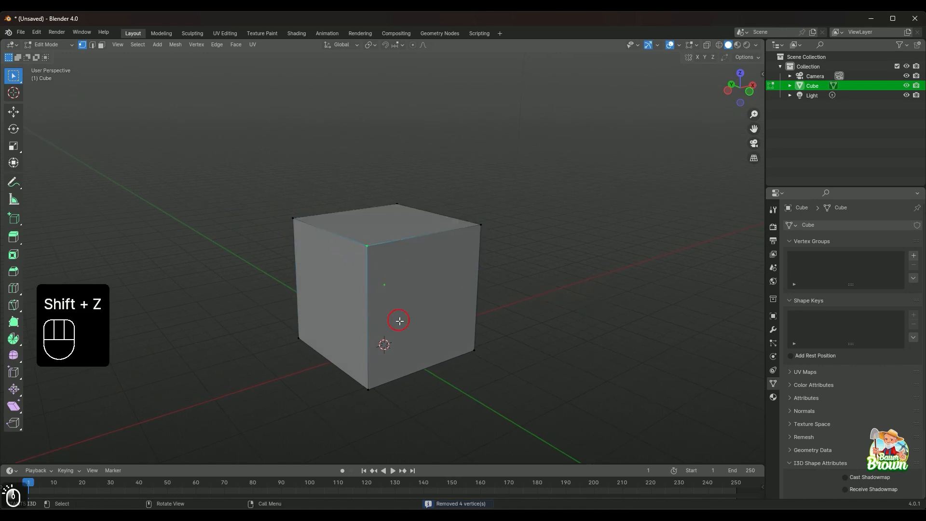
{"action": "middle_click_drag", "start_coordinate": [399, 328], "coordinate": [429, 319]}
{"action": "scroll", "coordinate": [429, 319], "scroll_direction": "up", "scroll_amount": 2}
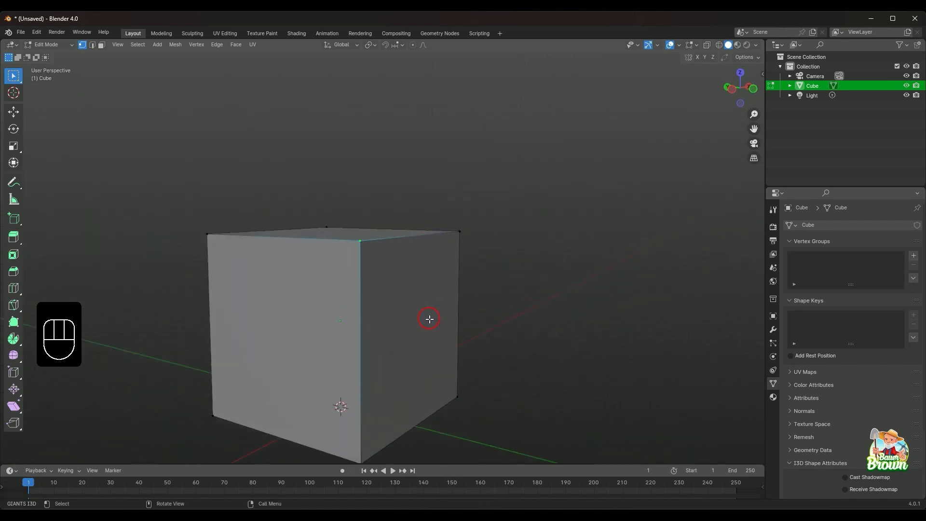
{"action": "key", "text": "g"}
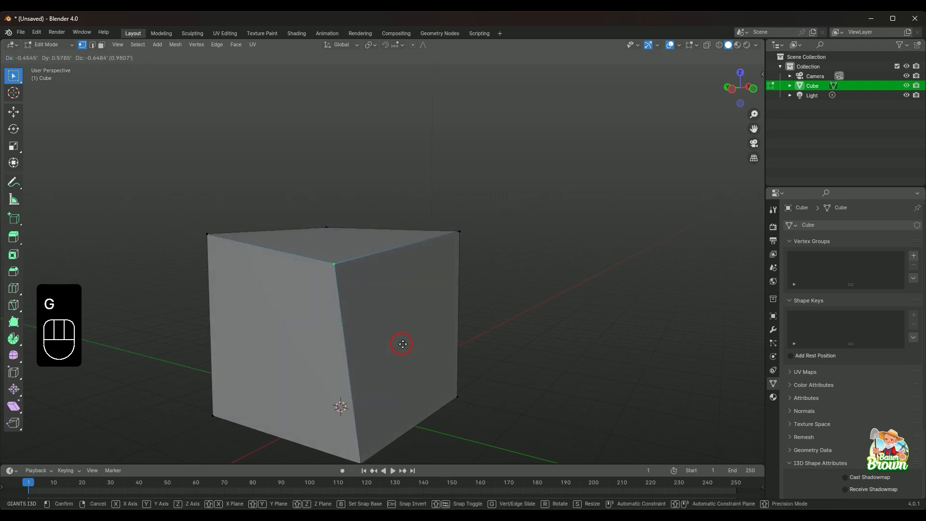
{"action": "right_click", "coordinate": [433, 300]}
{"action": "middle_click_drag", "start_coordinate": [519, 258], "coordinate": [510, 281]}
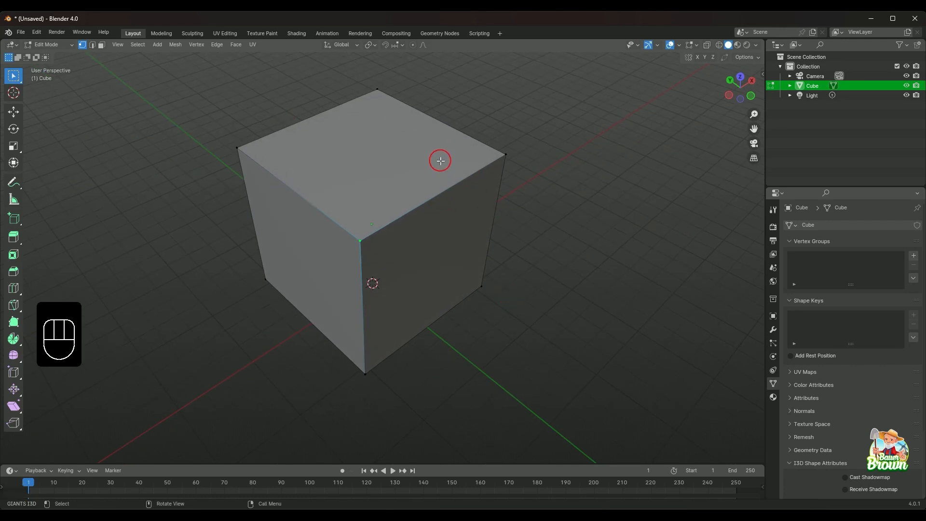
Deselect the corner vertex, switch to face selection, and extrude the cube's top face upward by about 1.7 feet.
{"action": "middle_click_drag", "start_coordinate": [479, 291], "coordinate": [473, 290]}
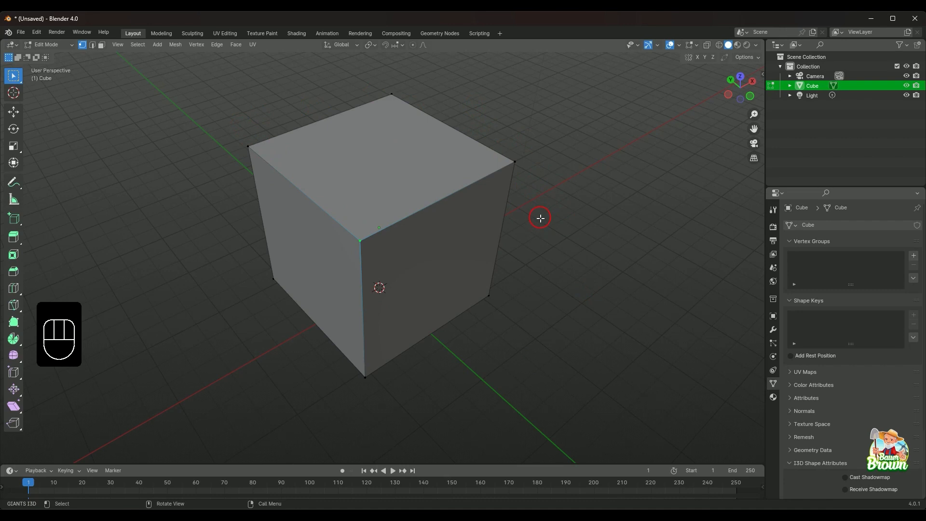
{"action": "middle_click_drag", "start_coordinate": [543, 243], "coordinate": [521, 236]}
{"action": "left_click", "coordinate": [437, 172]}
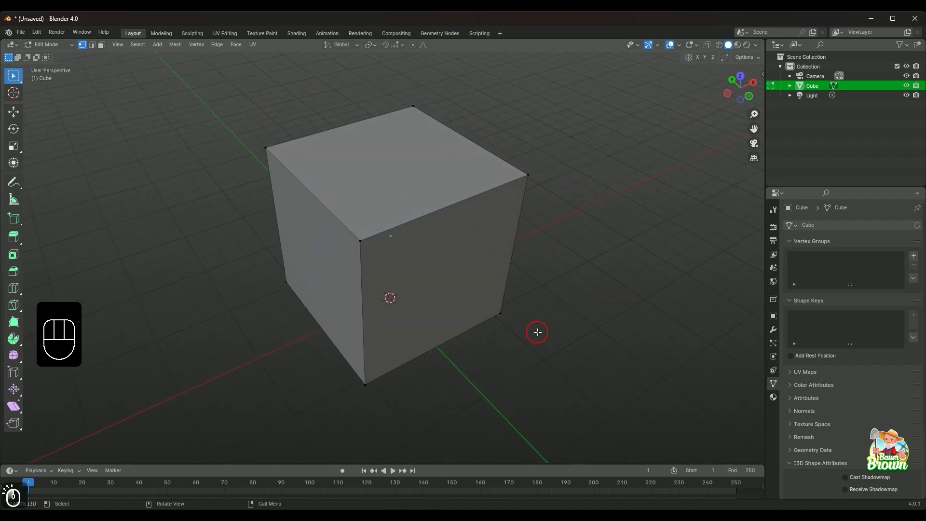
{"action": "middle_click_drag", "start_coordinate": [538, 330], "coordinate": [507, 305]}
{"action": "key", "text": "3"}
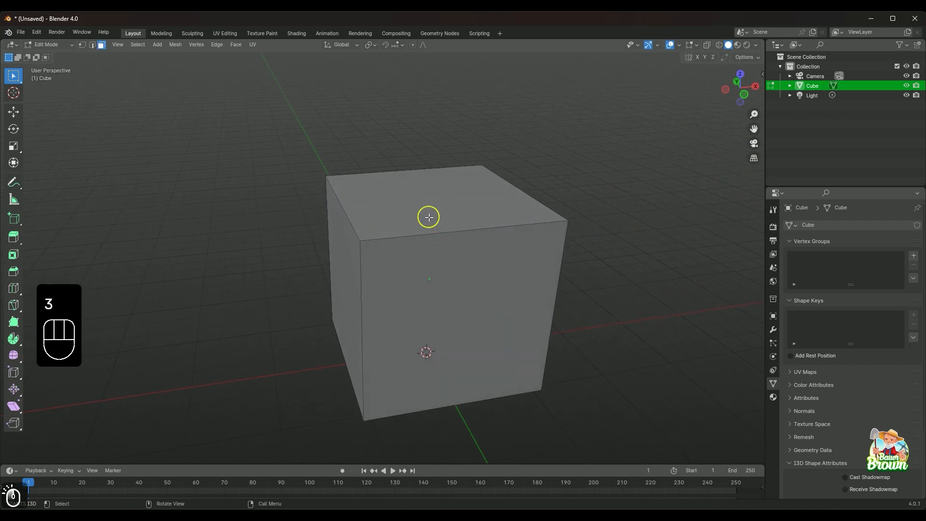
{"action": "left_click", "coordinate": [435, 222]}
{"action": "key", "text": "e"}
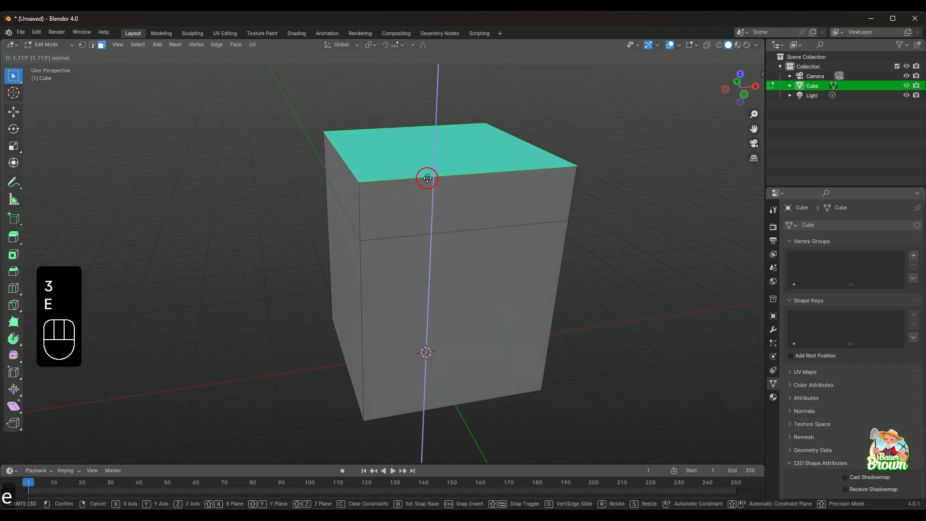
{"action": "left_click", "coordinate": [424, 177]}
Switch to wireframe shading and vertex selection, and box-select all vertices of the extruded upper section.
{"action": "mouse_move", "coordinate": [427, 231]}
{"action": "middle_mouse_down"}
{"action": "mouse_move", "coordinate": [439, 227]}
{"action": "mouse_move", "coordinate": [463, 265]}
{"action": "mouse_move", "coordinate": [474, 264]}
{"action": "mouse_move", "coordinate": [467, 271]}
{"action": "mouse_move", "coordinate": [454, 250]}
{"action": "middle_mouse_up"}
{"action": "key", "text": "shift+z"}
{"action": "key", "text": "1"}
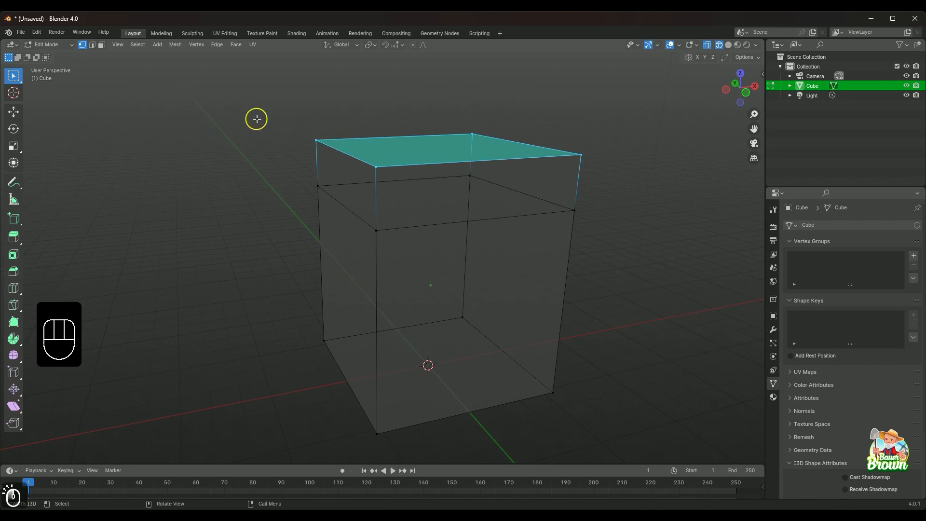
{"action": "left_click_drag", "start_coordinate": [257, 118], "coordinate": [620, 256]}
{"action": "middle_click_drag", "start_coordinate": [620, 256], "coordinate": [358, 207]}
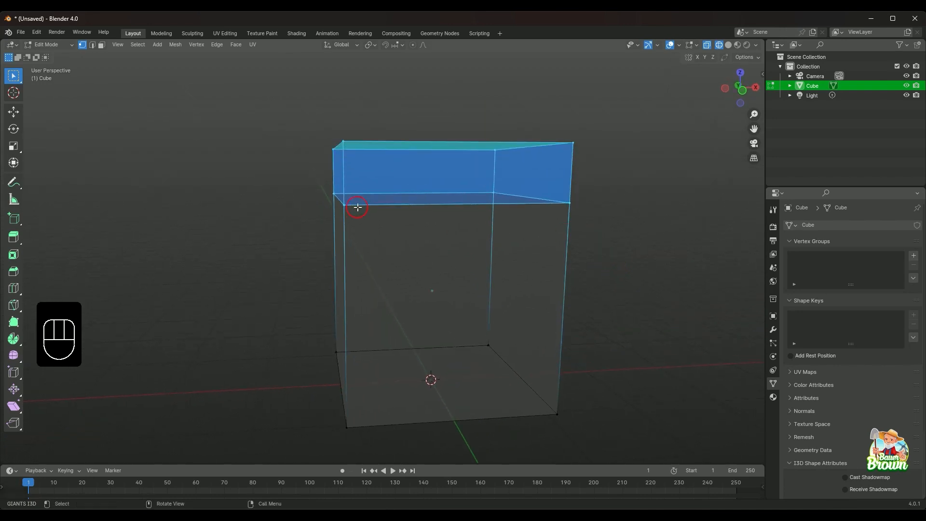
{"action": "middle_click_drag", "start_coordinate": [564, 193], "coordinate": [612, 202]}
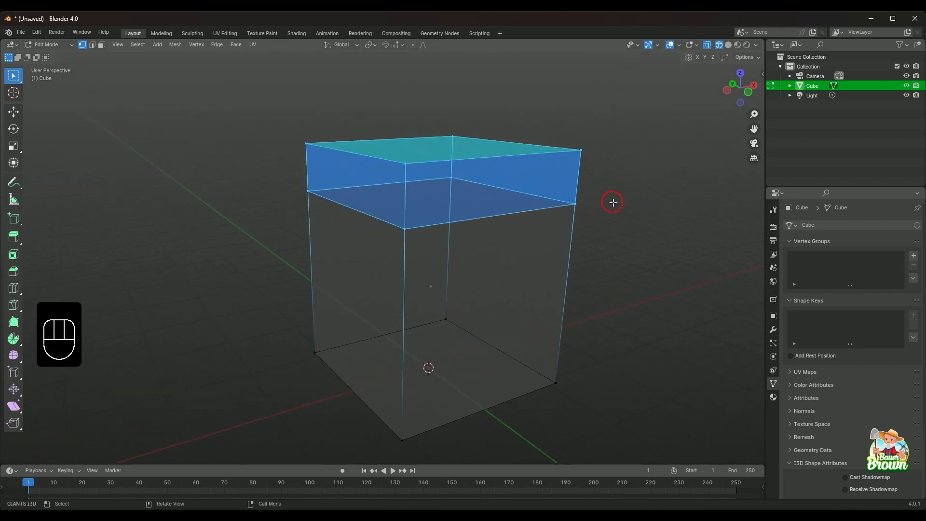
Merge all the selected upper vertices at their center, and undo the merge.
{"action": "key", "text": "m"}
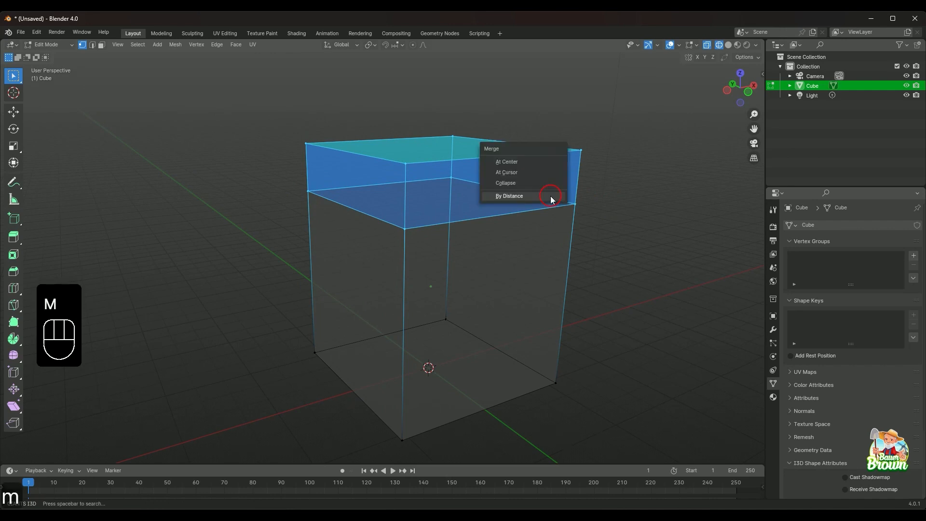
{"action": "left_click", "coordinate": [541, 167]}
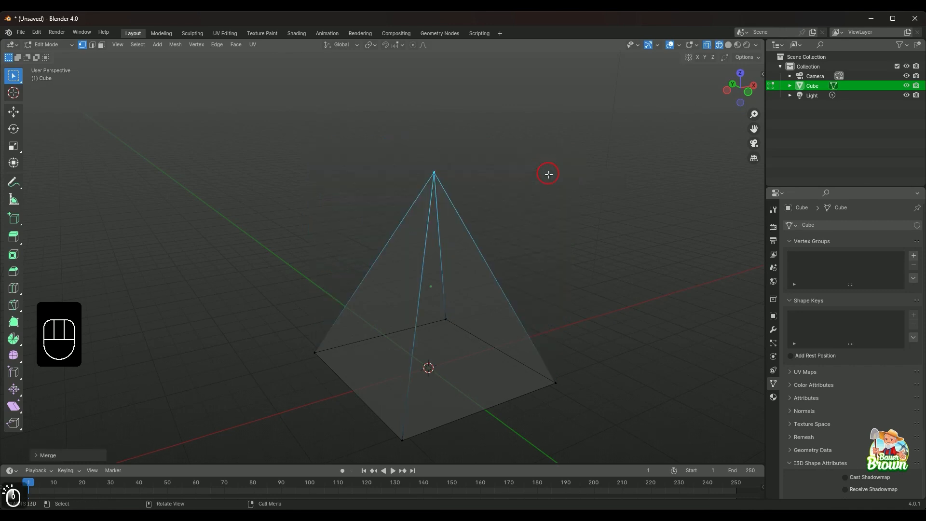
{"action": "middle_click_drag", "start_coordinate": [603, 246], "coordinate": [593, 270]}
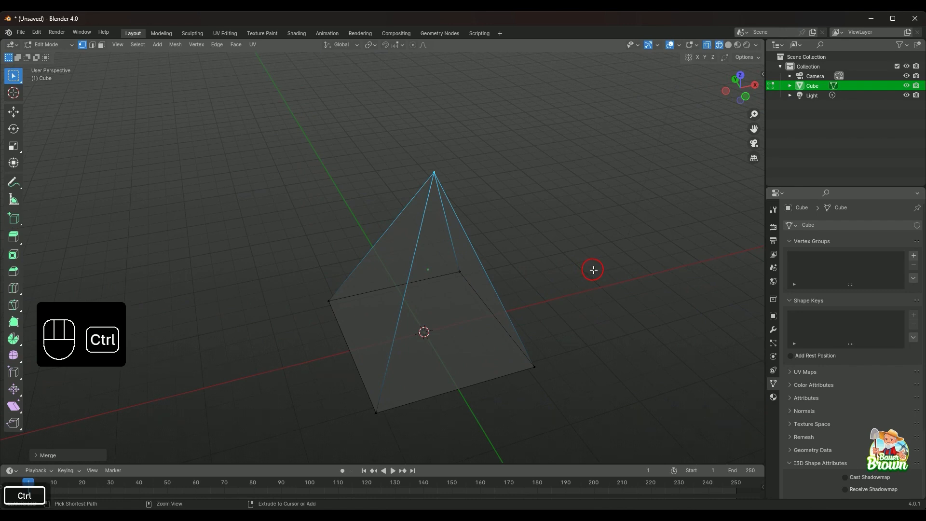
{"action": "key", "text": "ctrl+z"}
Box-select only the two upper vertices along the cube's front vertical edge.
{"action": "middle_click_drag", "start_coordinate": [619, 316], "coordinate": [625, 284]}
{"action": "left_click_drag", "start_coordinate": [375, 128], "coordinate": [418, 216]}
{"action": "middle_click_drag", "start_coordinate": [417, 216], "coordinate": [443, 243]}
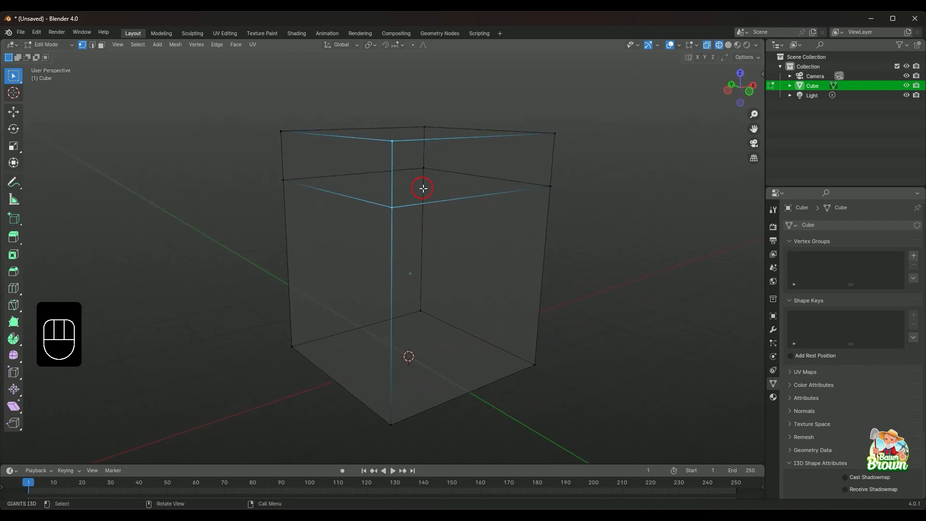
Merge the two front edge vertices at their center, view the shape from several sides, and undo the merge.
{"action": "key", "text": "m"}
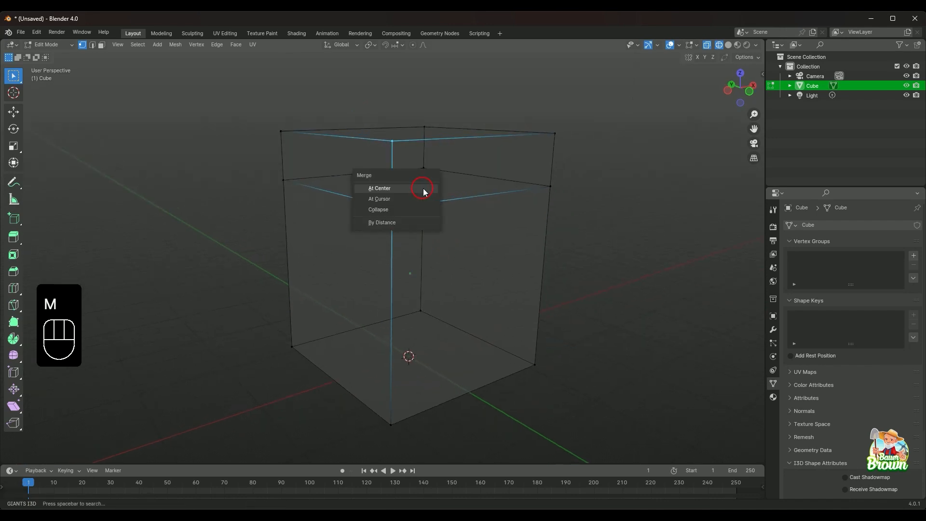
{"action": "left_click", "coordinate": [424, 188]}
{"action": "middle_click_drag", "start_coordinate": [439, 232], "coordinate": [496, 222]}
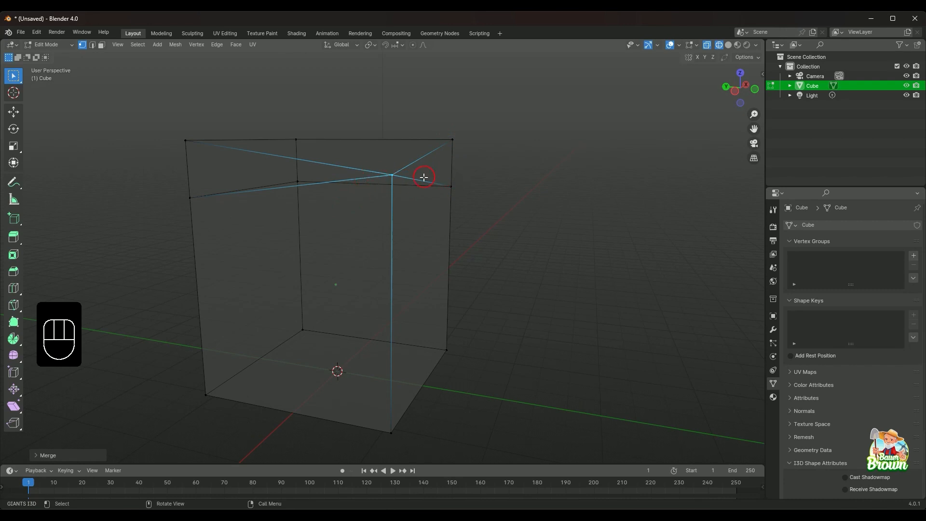
{"action": "middle_click_drag", "start_coordinate": [562, 196], "coordinate": [519, 194]}
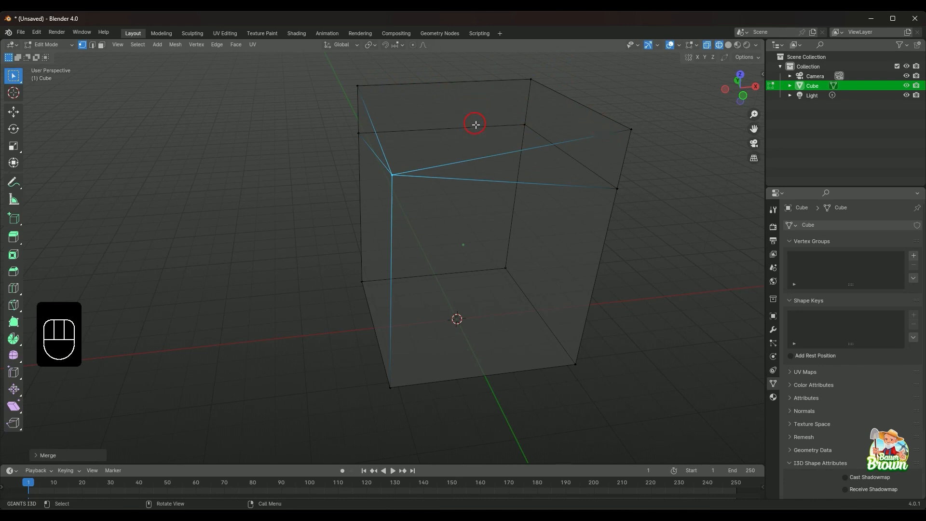
{"action": "middle_click_drag", "start_coordinate": [355, 225], "coordinate": [410, 236]}
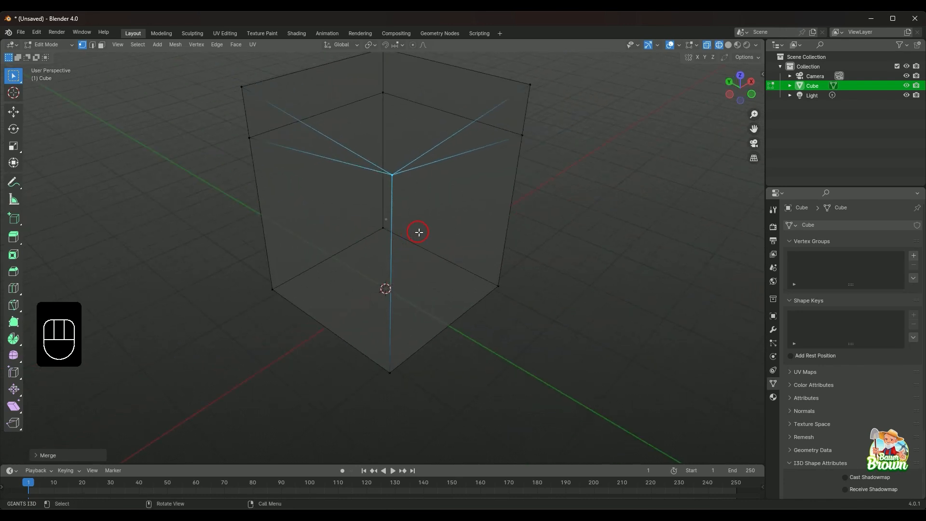
{"action": "key", "text": "ctrl+z"}
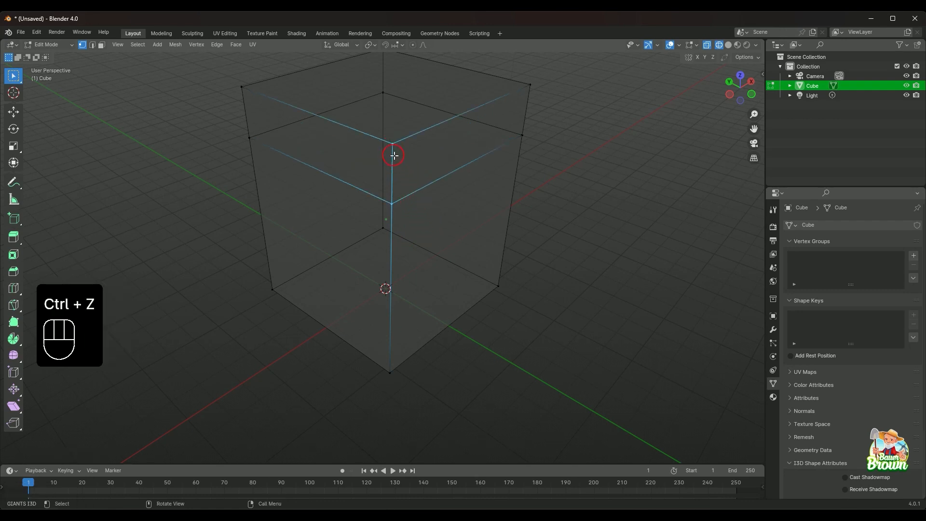
Merge the two front edge vertices at the 3D cursor, and undo the merge.
{"action": "key", "text": "m"}
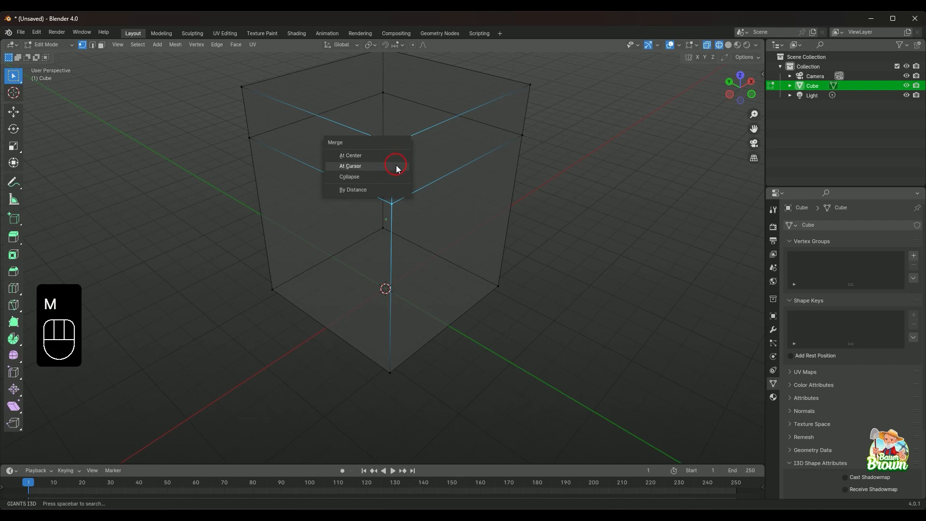
{"action": "left_click", "coordinate": [396, 165]}
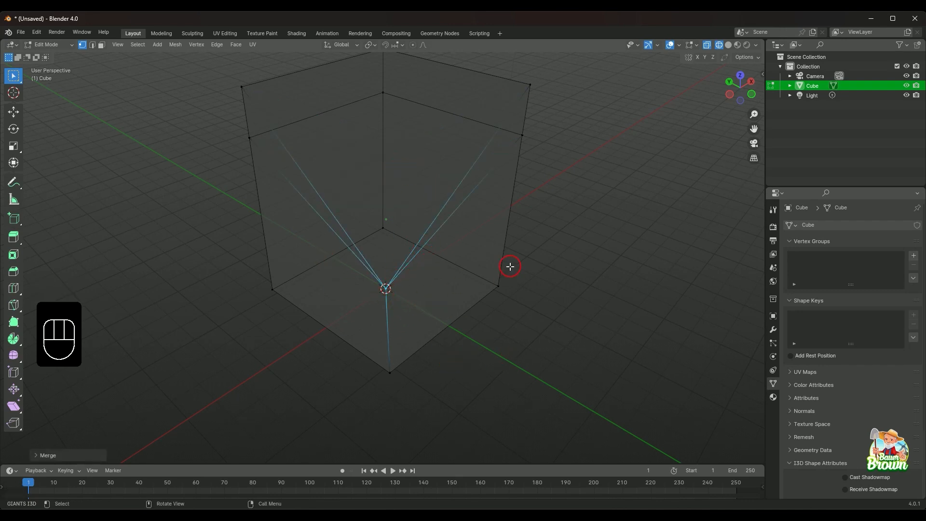
{"action": "key", "text": "ctrl+z"}
Merge the two front edge vertices with Collapse, and undo the merge.
{"action": "key", "text": "m"}
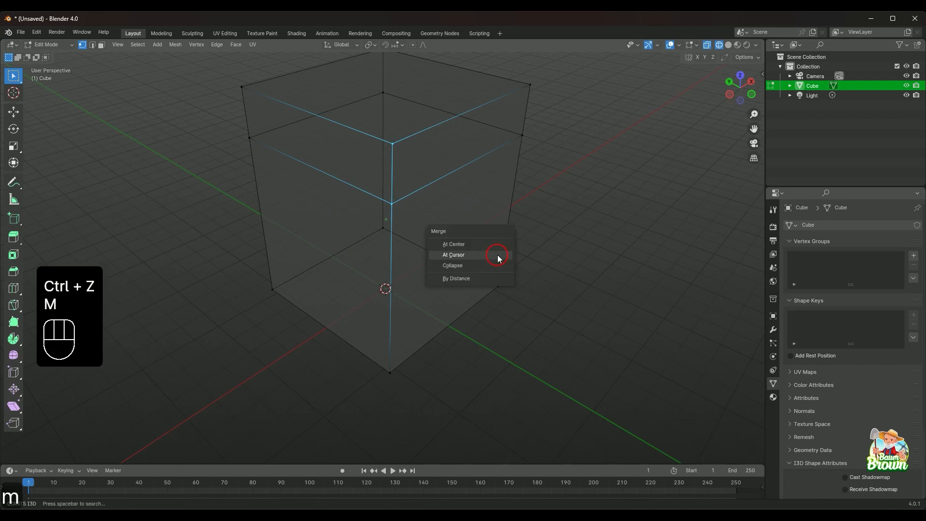
{"action": "left_click", "coordinate": [494, 264]}
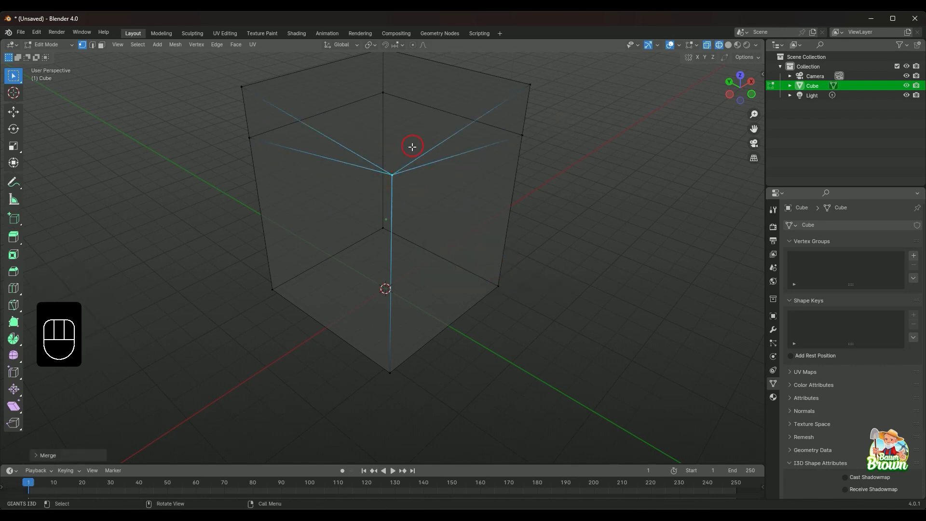
{"action": "middle_click_drag", "start_coordinate": [403, 184], "coordinate": [490, 268]}
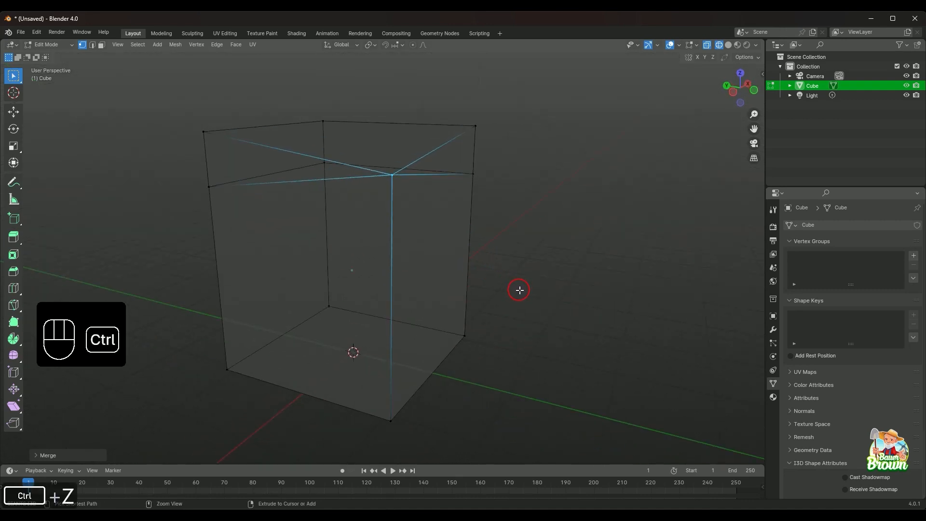
{"action": "key", "text": "ctrl+z"}
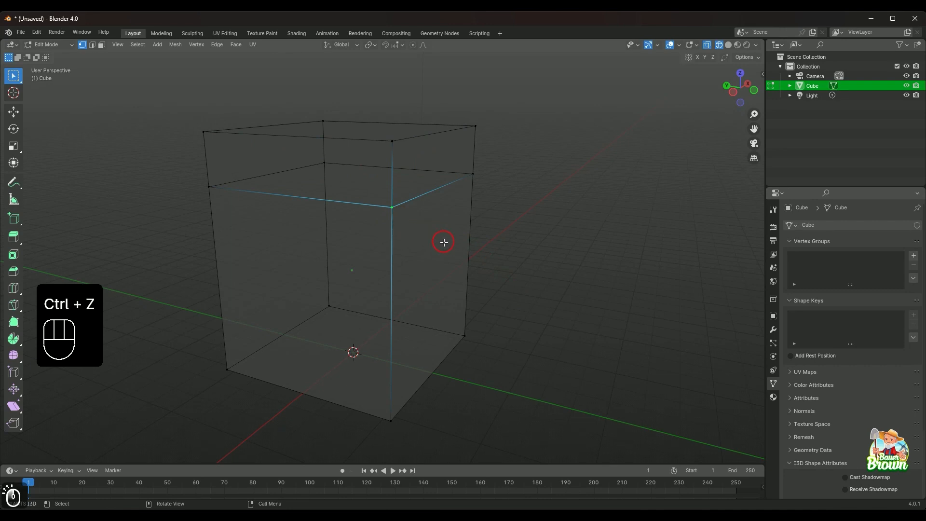
Add the uppermost front corner vertex to the selected one below it and try the At First merge.
{"action": "left_click", "coordinate": [394, 140], "text": "alt+shift"}
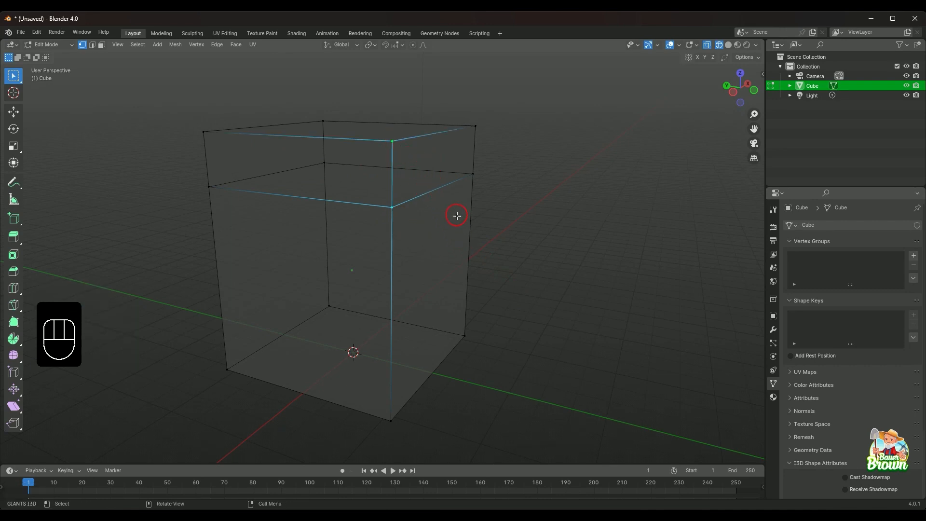
{"action": "key", "text": "m"}
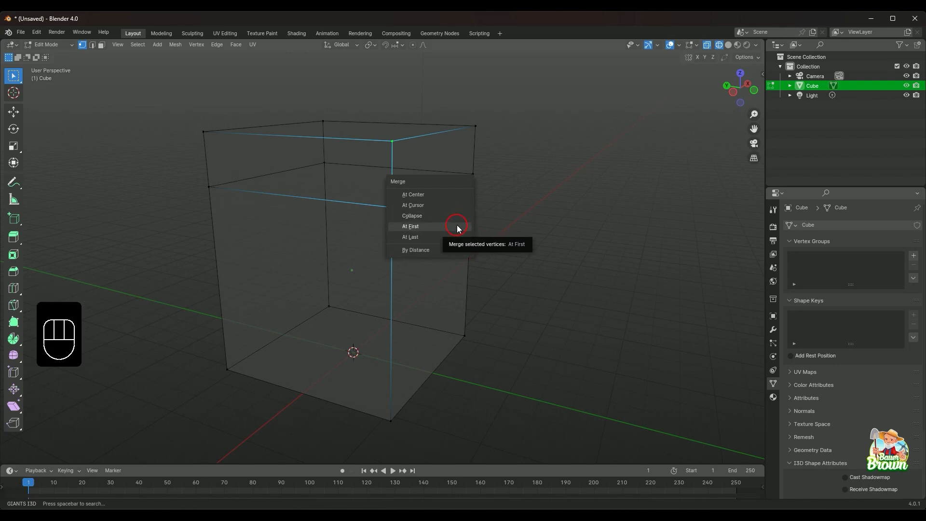
{"action": "left_click", "coordinate": [458, 227]}
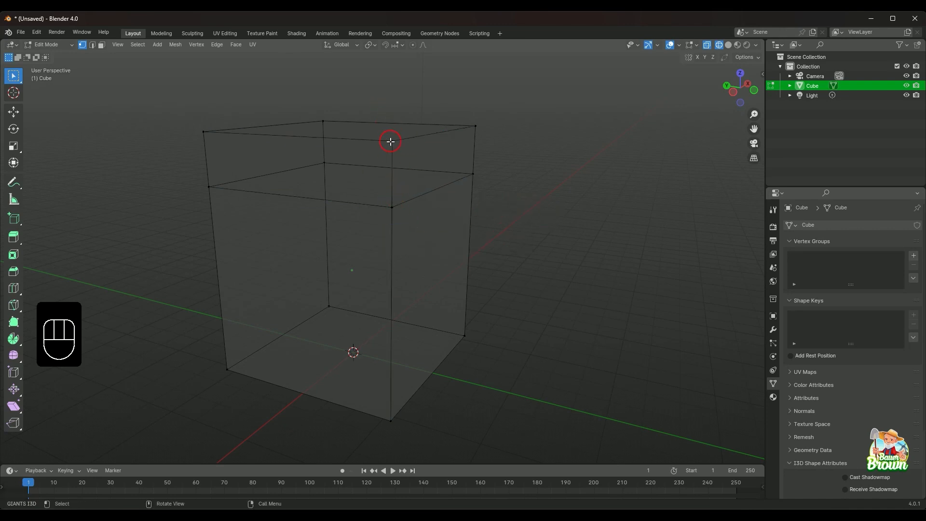
Select the lower of the two upper front edge vertices first, and add the top corner vertex to the selection.
{"action": "left_click", "coordinate": [391, 210]}
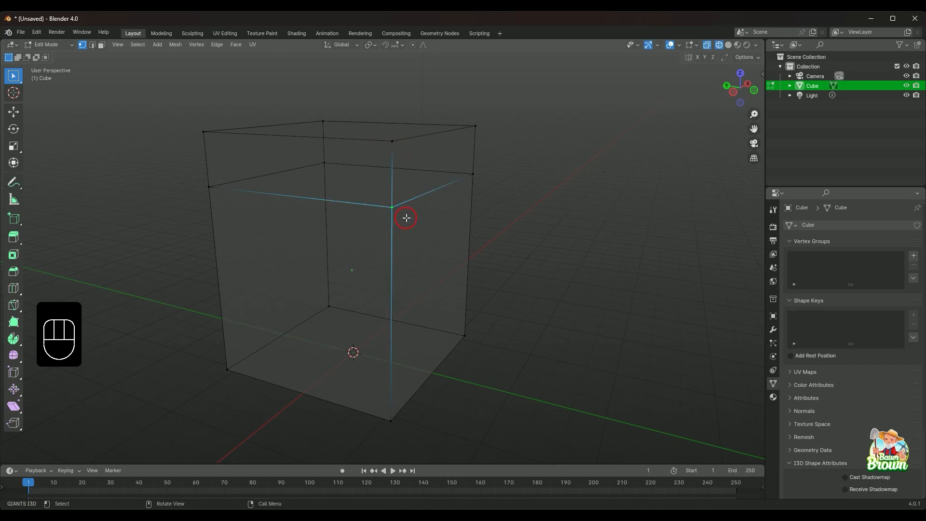
{"action": "left_click", "coordinate": [389, 142], "text": "shift"}
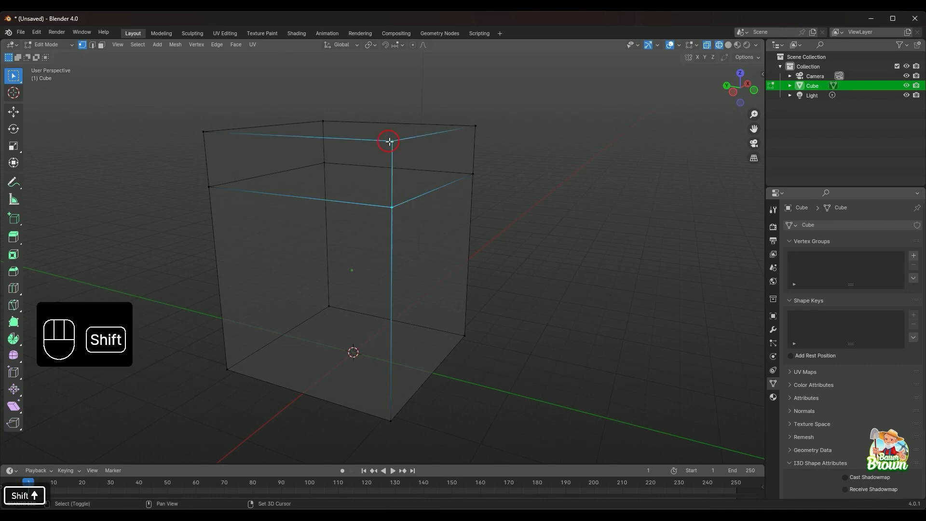
{"action": "left_click", "coordinate": [397, 207]}
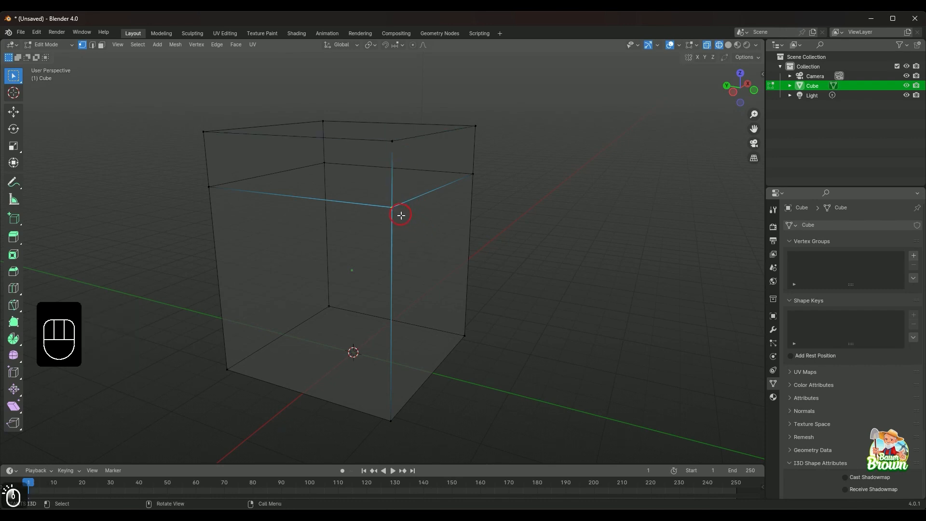
{"action": "middle_click_drag", "start_coordinate": [462, 257], "coordinate": [415, 252]}
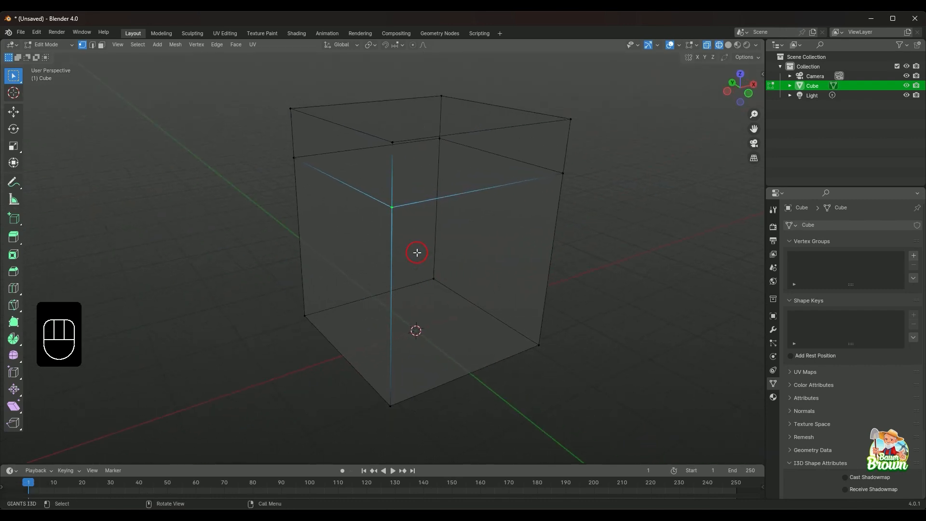
{"action": "middle_click_drag", "start_coordinate": [424, 215], "coordinate": [436, 258]}
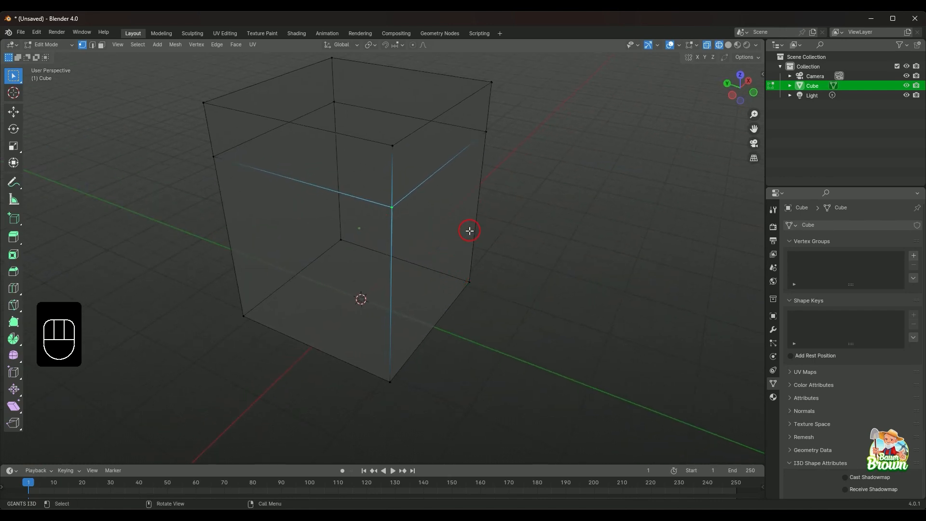
{"action": "middle_click_drag", "start_coordinate": [390, 209], "coordinate": [419, 228]}
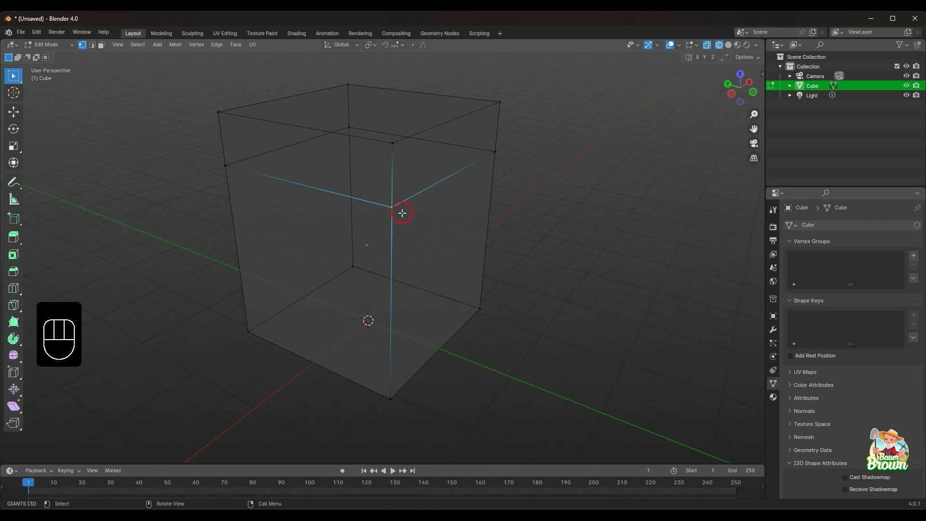
{"action": "left_click", "coordinate": [390, 143], "text": "shift"}
{"action": "mouse_move", "coordinate": [455, 242]}
{"action": "middle_mouse_down"}
{"action": "mouse_move", "coordinate": [442, 231]}
{"action": "mouse_move", "coordinate": [484, 239]}
{"action": "mouse_move", "coordinate": [459, 245]}
{"action": "middle_mouse_up"}
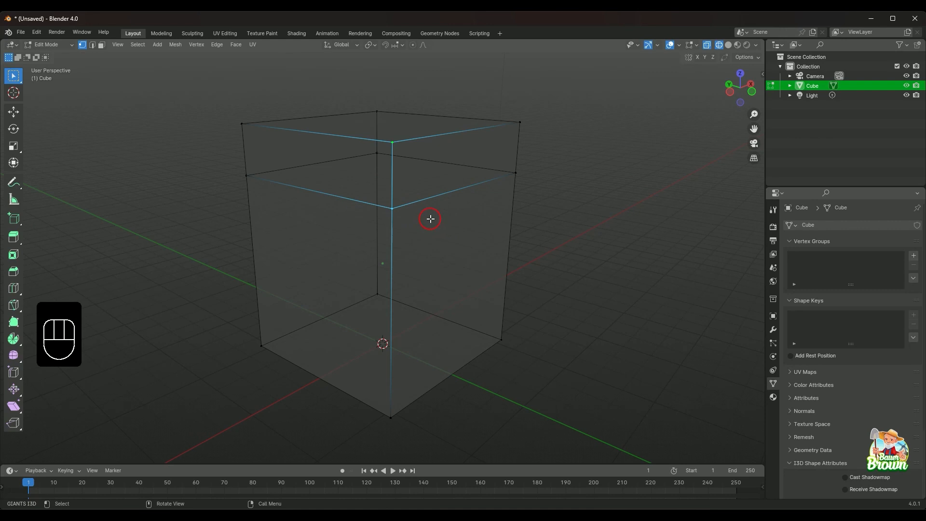
Merge the two selected front corner vertices at the first selected vertex, and undo the merge.
{"action": "key", "text": "m"}
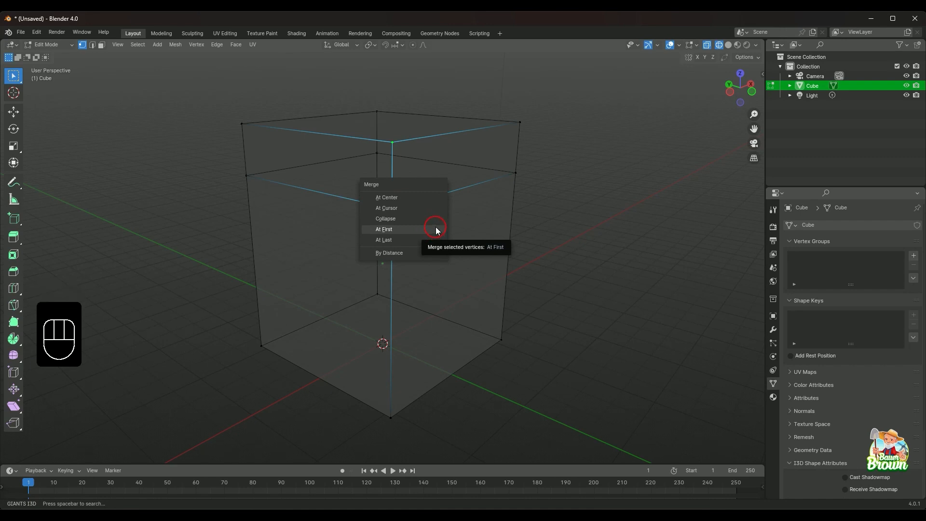
{"action": "left_click", "coordinate": [437, 231]}
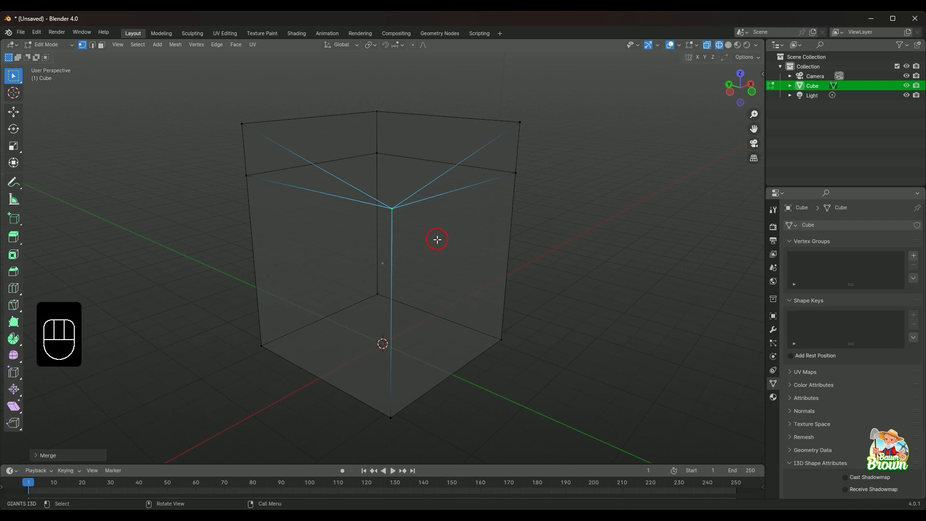
{"action": "key", "text": "ctrl"}
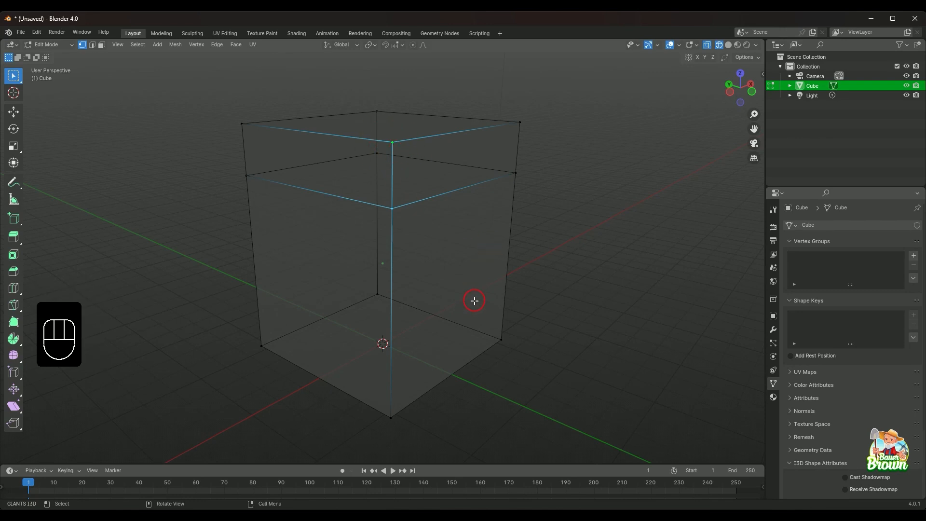
Merge the two selected front corner vertices at the last selected vertex, and undo the merge.
{"action": "key", "text": "m"}
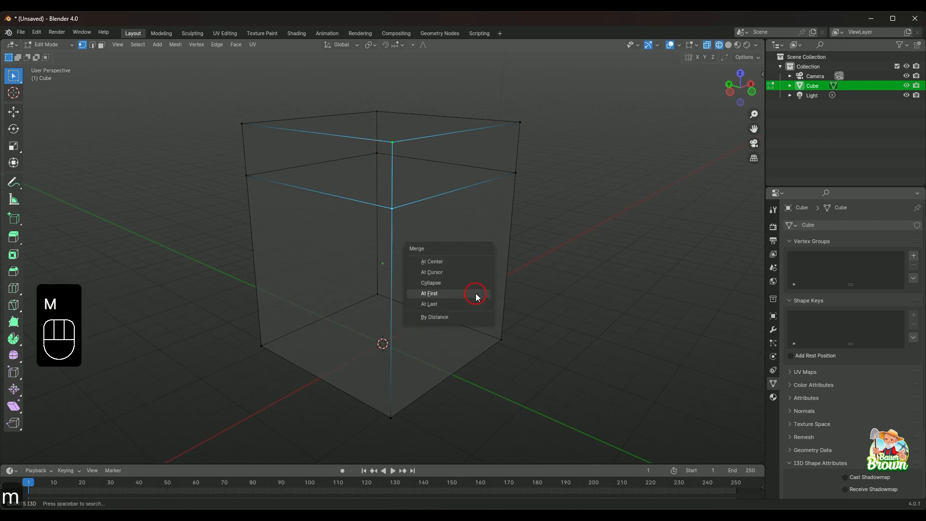
{"action": "left_click", "coordinate": [476, 299]}
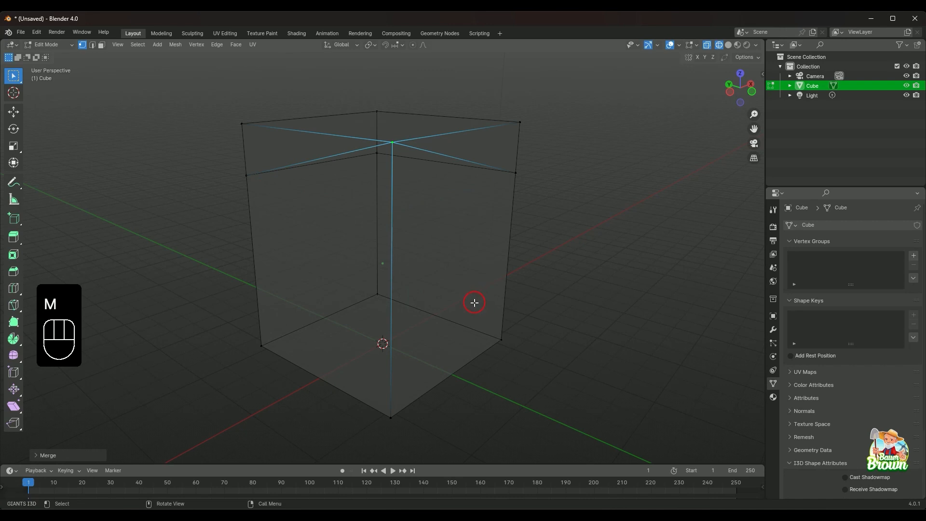
{"action": "key", "text": "ctrl+z"}
Select all vertices of the stacked cube mesh and merge them By Distance.
{"action": "middle_click_drag", "start_coordinate": [554, 269], "coordinate": [531, 279]}
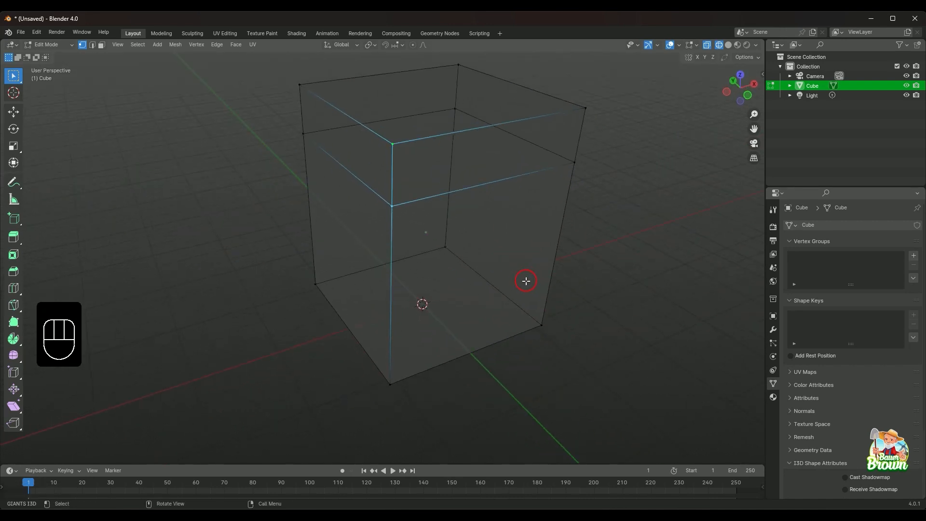
{"action": "middle_click_drag", "start_coordinate": [609, 280], "coordinate": [592, 276]}
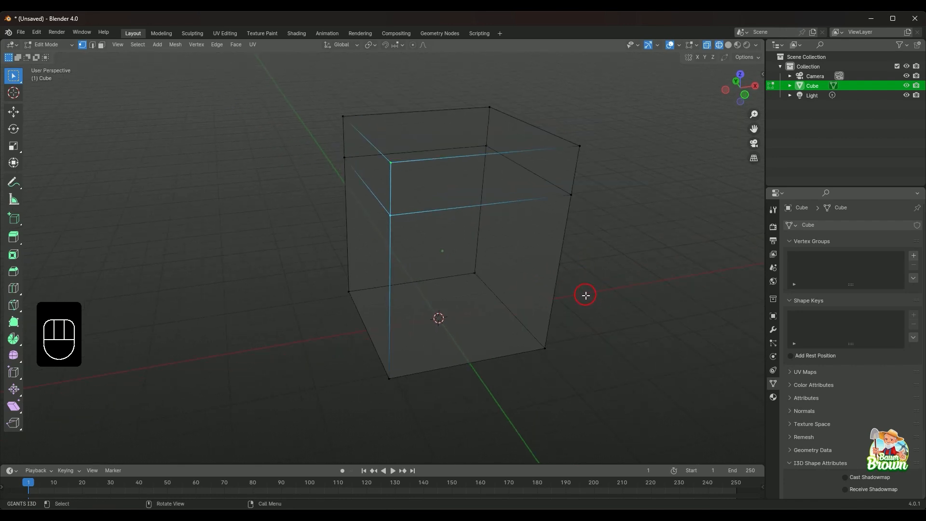
{"action": "middle_click_drag", "start_coordinate": [611, 330], "coordinate": [605, 314]}
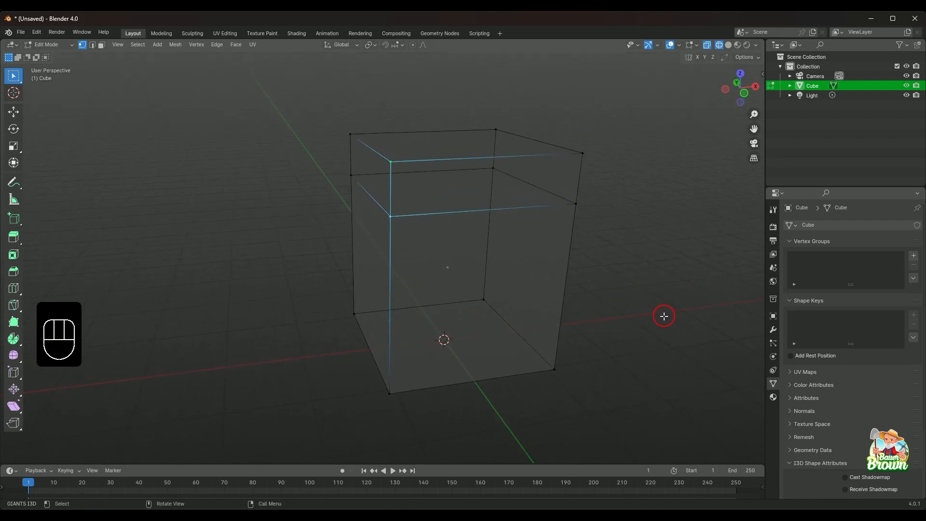
{"action": "middle_click_drag", "start_coordinate": [664, 317], "coordinate": [607, 337], "text": "shift"}
{"action": "scroll", "coordinate": [626, 350], "scroll_direction": "down", "scroll_amount": 2}
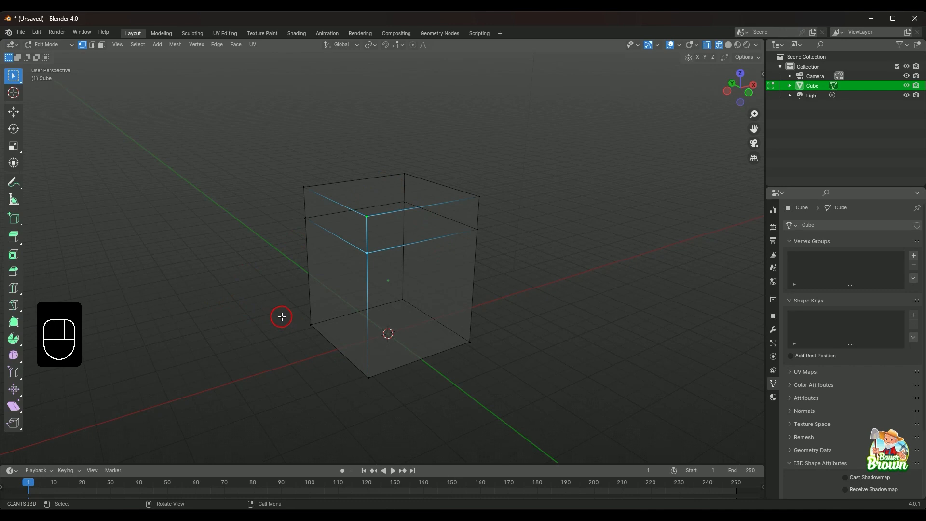
{"action": "scroll", "coordinate": [274, 266], "scroll_direction": "down", "scroll_amount": 1}
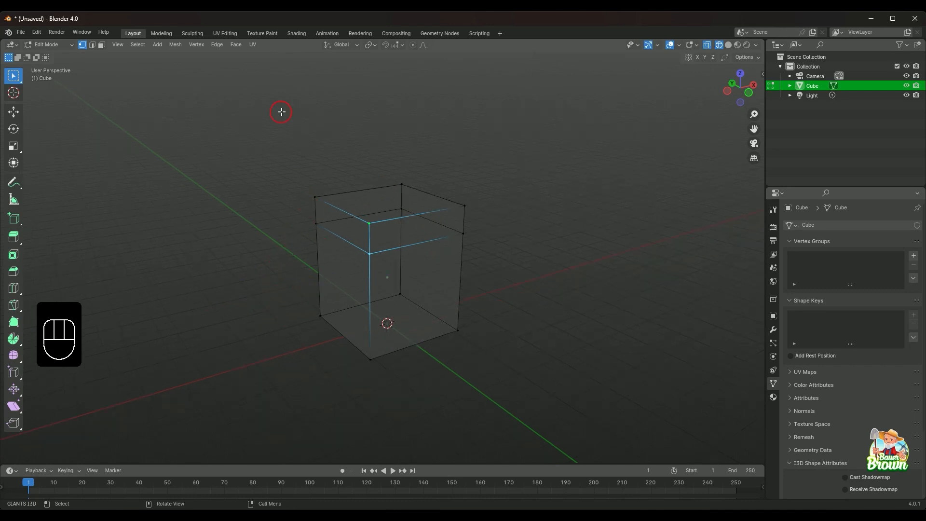
{"action": "left_click_drag", "start_coordinate": [282, 112], "coordinate": [543, 357]}
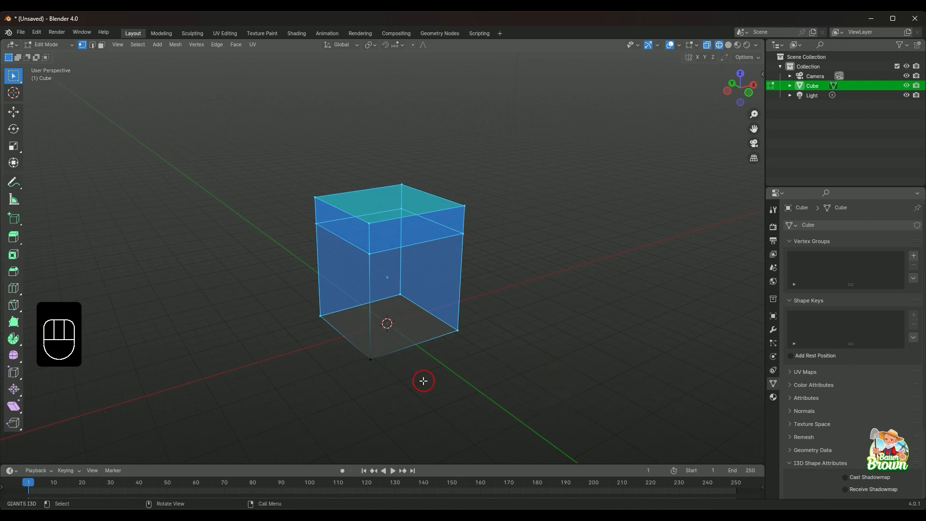
{"action": "left_click_drag", "start_coordinate": [298, 166], "coordinate": [550, 401]}
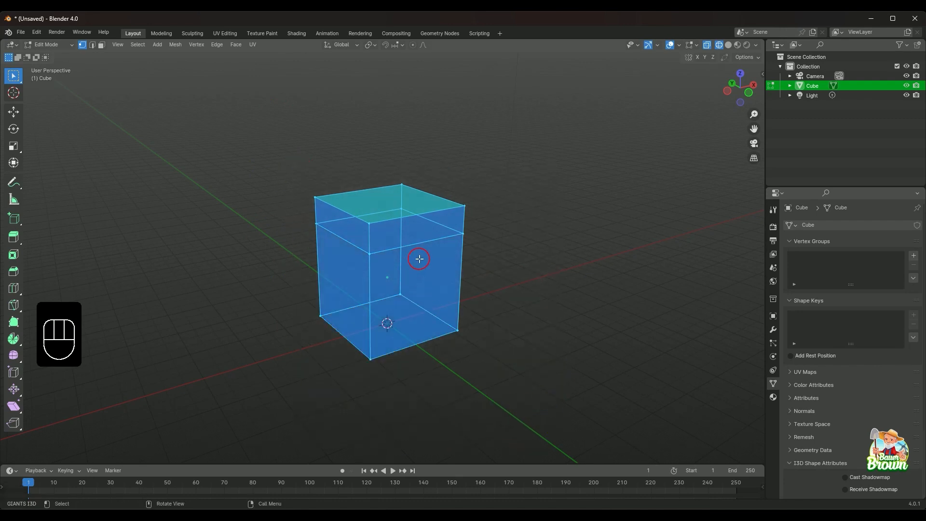
{"action": "key", "text": "m"}
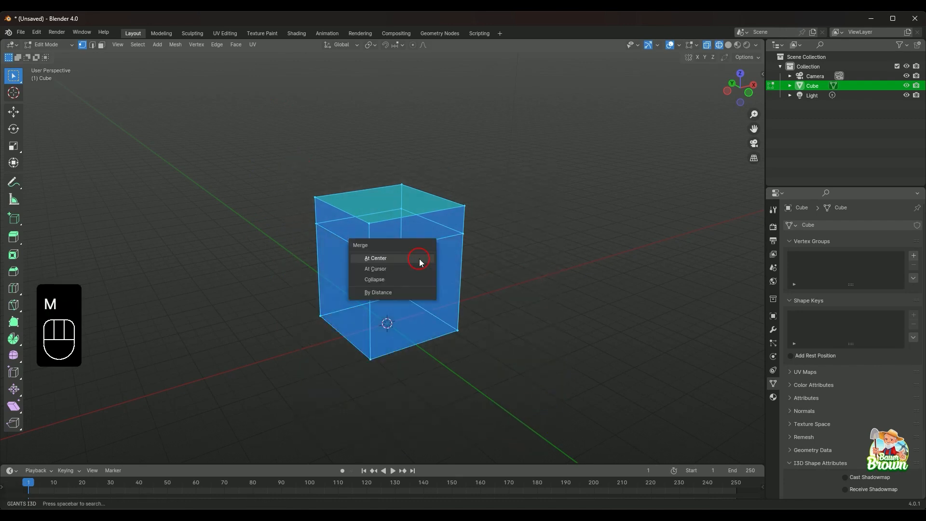
{"action": "key", "text": "b"}
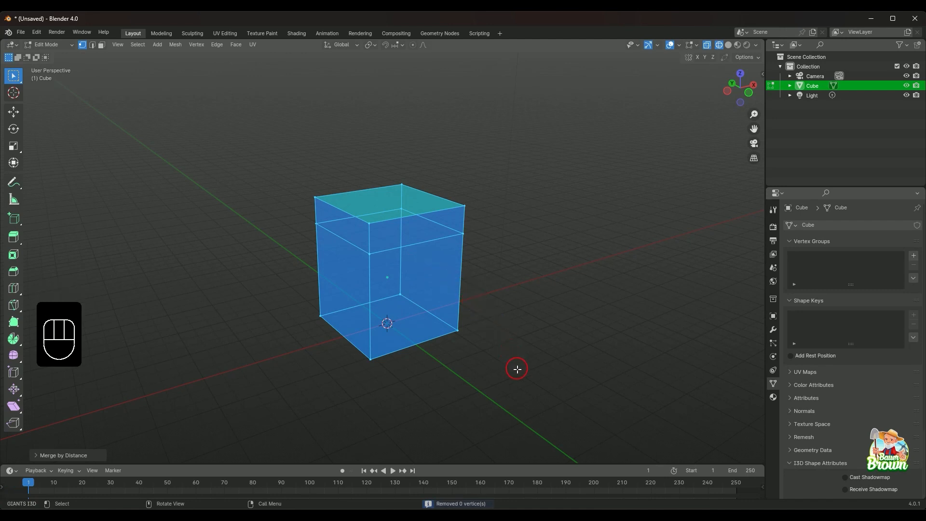
{"action": "left_click", "coordinate": [447, 505]}
Delete all the selected geometry and add a new cube to the mesh at the 3D cursor.
{"action": "key", "text": "Delete"}
{"action": "left_click", "coordinate": [530, 256]}
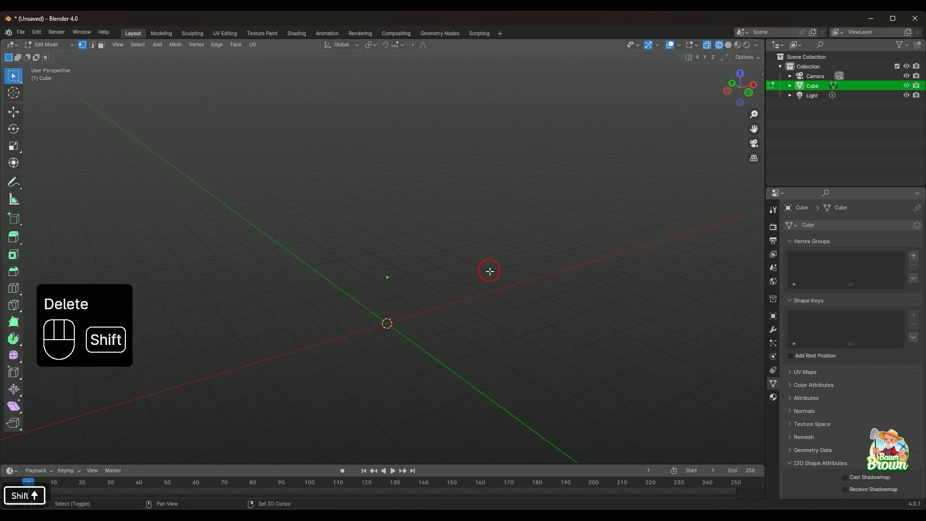
{"action": "key", "text": "shift+a"}
{"action": "left_click", "coordinate": [504, 268]}
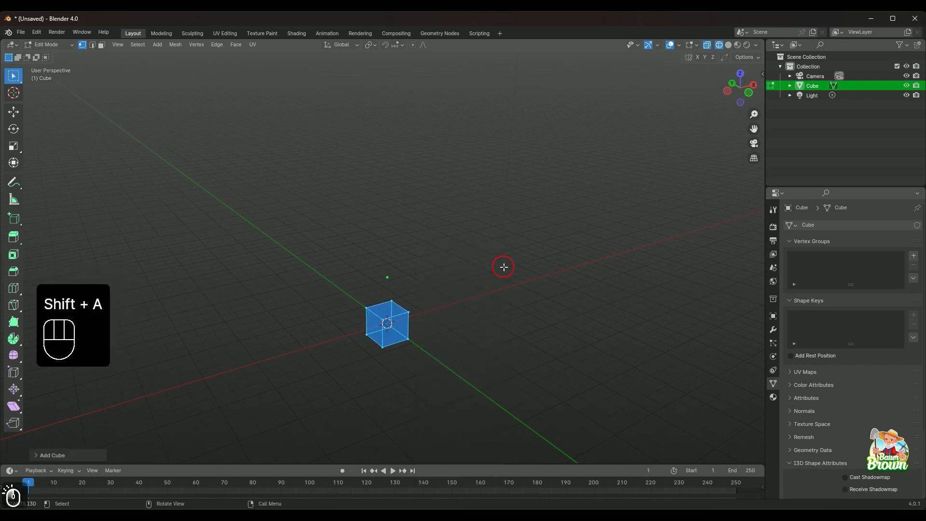
In solid shading and face select mode, extrude the new cube's top face in place, without moving the extruded face.
{"action": "scroll", "coordinate": [484, 304], "scroll_direction": "up", "scroll_amount": 3}
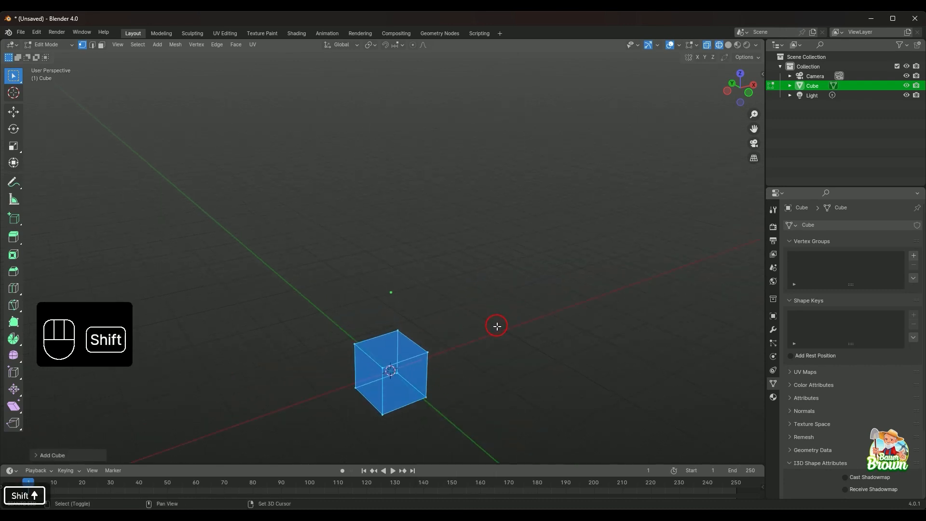
{"action": "middle_click_drag", "start_coordinate": [495, 324], "coordinate": [446, 148], "text": "shift"}
{"action": "scroll", "coordinate": [463, 296], "scroll_direction": "up", "scroll_amount": 3}
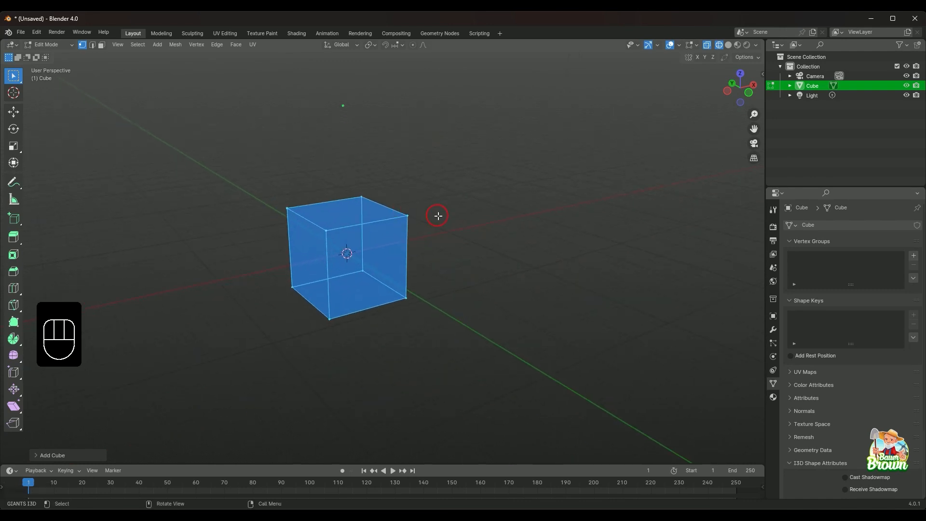
{"action": "key", "text": "shift+z"}
{"action": "left_click", "coordinate": [366, 206]}
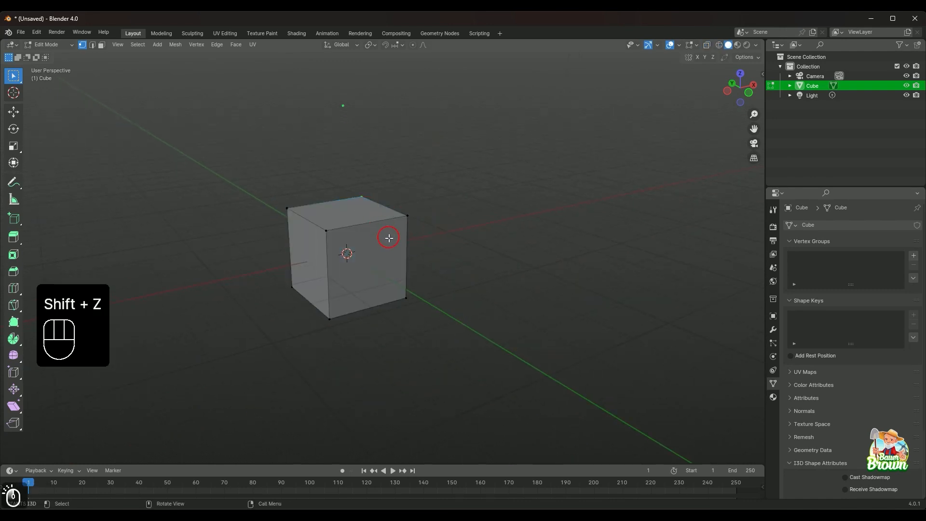
{"action": "key", "text": "3"}
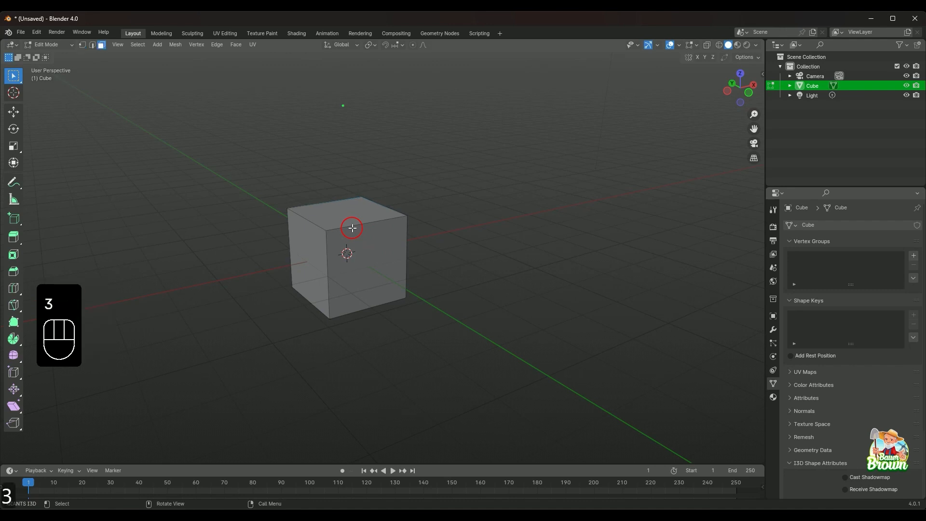
{"action": "left_click", "coordinate": [346, 216]}
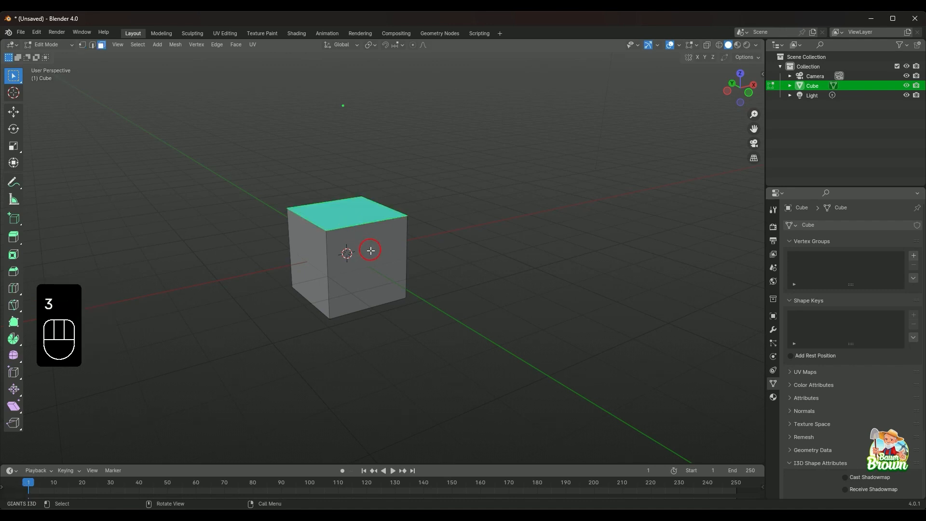
{"action": "key", "text": "e"}
{"action": "right_click", "coordinate": [366, 203]}
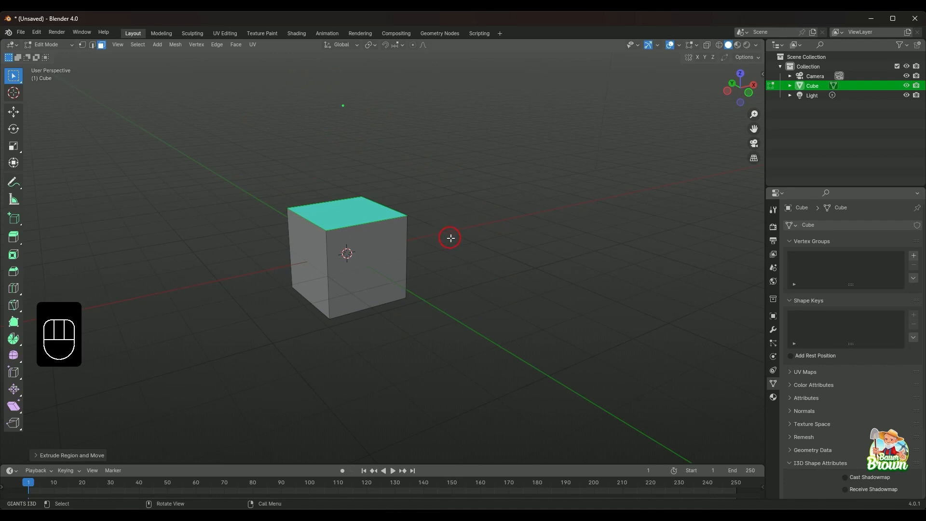
In vertex select mode with solid shading, box-select the cube's top corners and try to merge the vertices By Distance.
{"action": "middle_click_drag", "start_coordinate": [450, 231], "coordinate": [427, 250]}
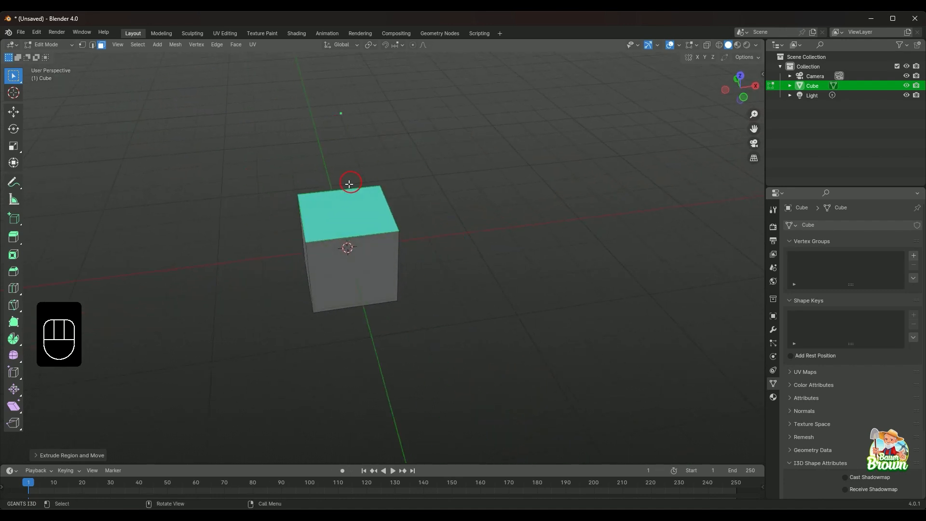
{"action": "key", "text": "1"}
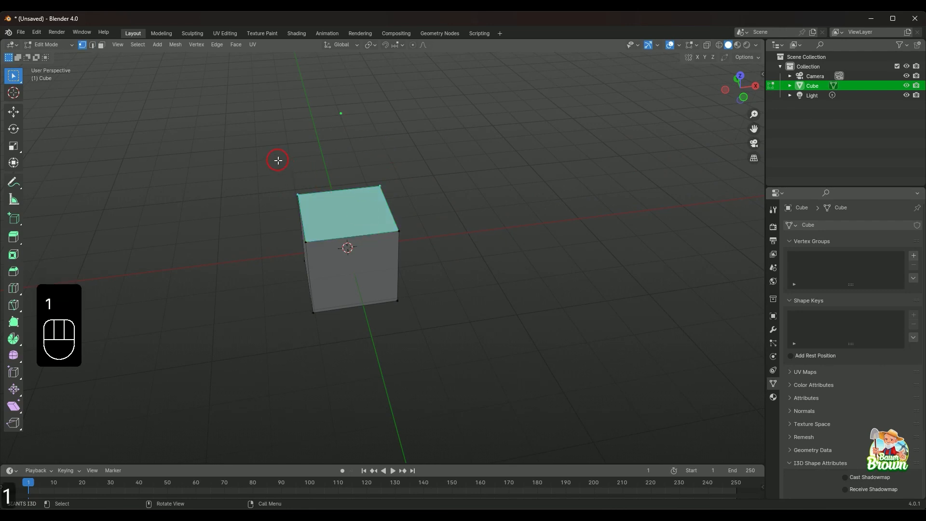
{"action": "left_click_drag", "start_coordinate": [278, 160], "coordinate": [417, 250]}
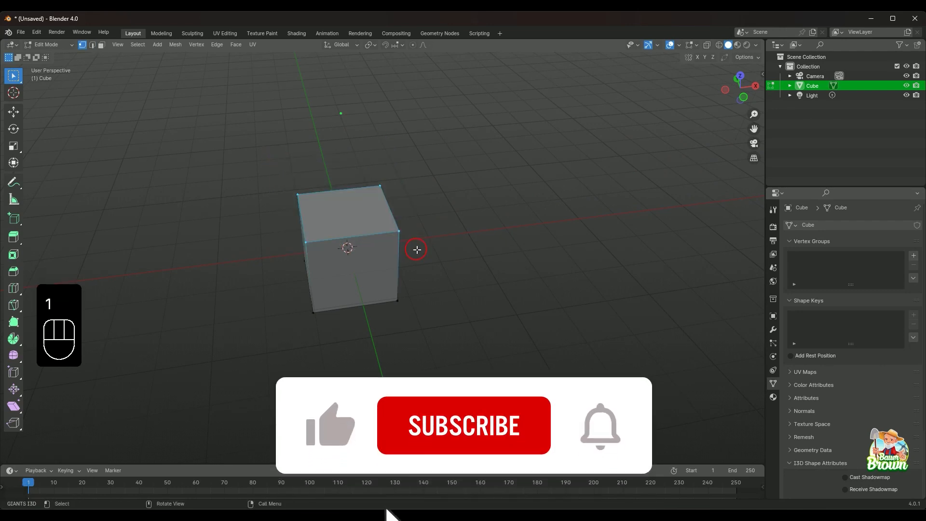
{"action": "middle_click_drag", "start_coordinate": [467, 306], "coordinate": [467, 283]}
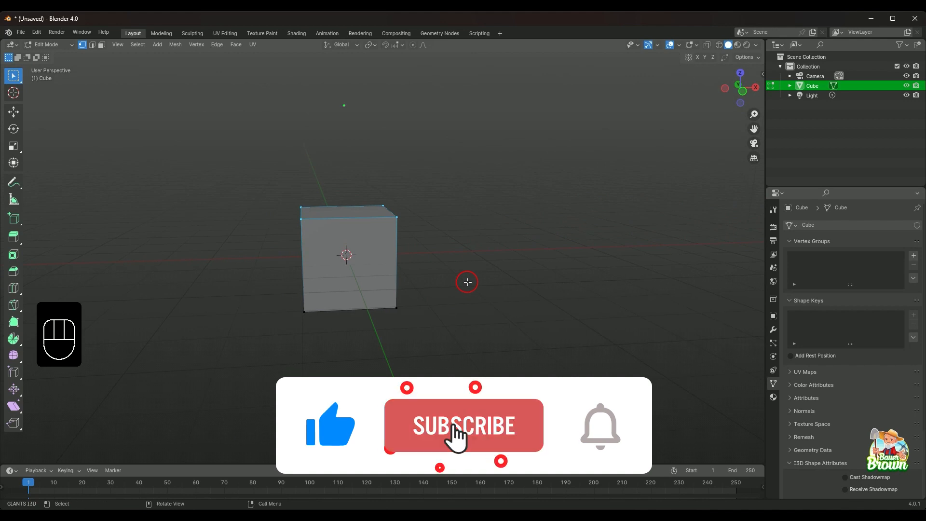
{"action": "key", "text": "m"}
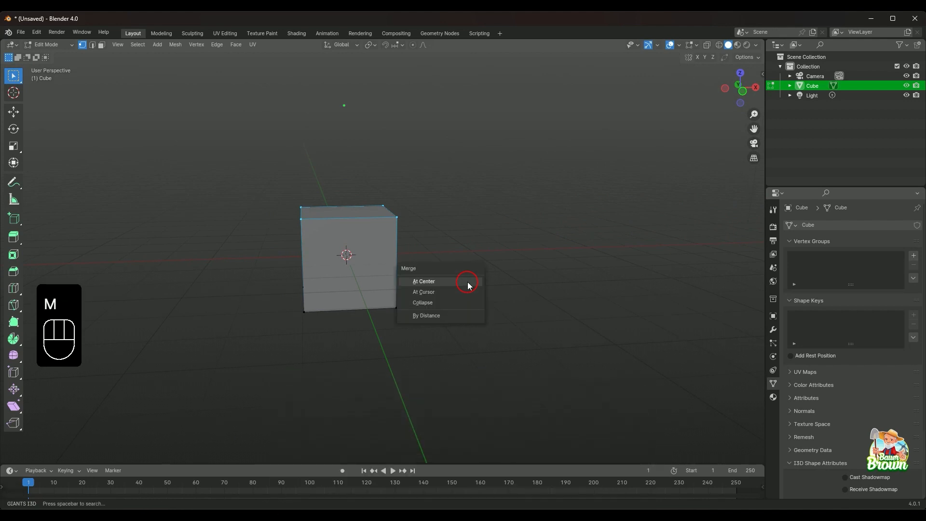
{"action": "key", "text": "b"}
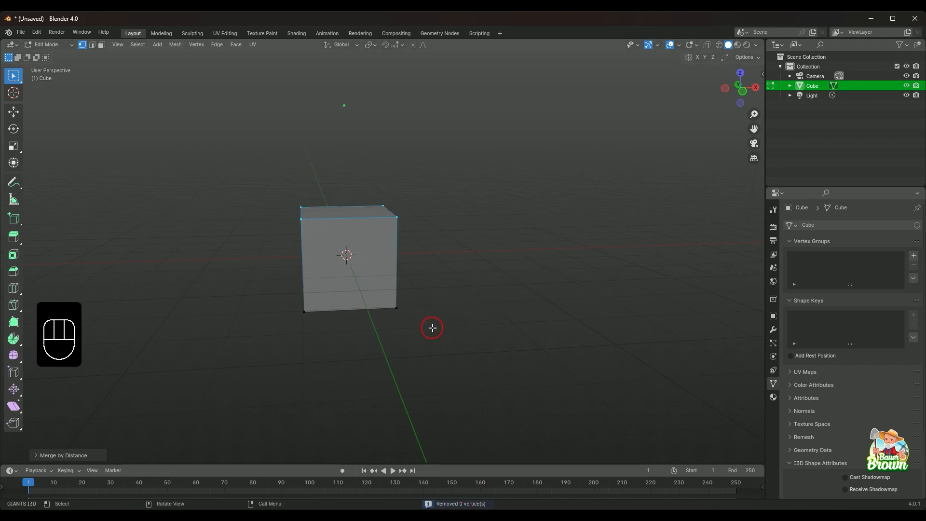
Switch to wireframe shading, box-select all vertices at the cube's top corners, and merge them By Distance.
{"action": "mouse_move", "coordinate": [432, 328]}
{"action": "middle_mouse_down"}
{"action": "mouse_move", "coordinate": [440, 356]}
{"action": "mouse_move", "coordinate": [432, 333]}
{"action": "mouse_move", "coordinate": [444, 322]}
{"action": "middle_mouse_up"}
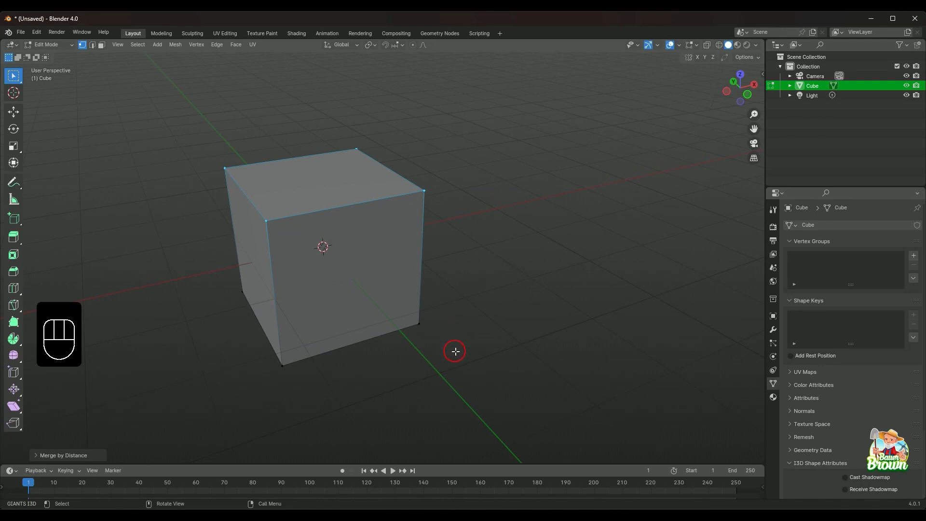
{"action": "middle_click_drag", "start_coordinate": [456, 352], "coordinate": [422, 312]}
{"action": "key", "text": "shift+z"}
{"action": "left_click_drag", "start_coordinate": [201, 107], "coordinate": [437, 228]}
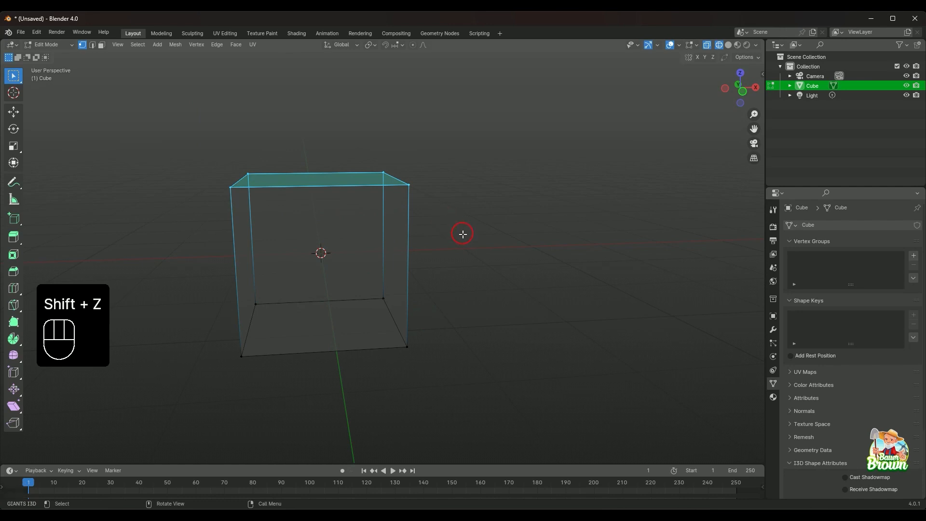
{"action": "key", "text": "m"}
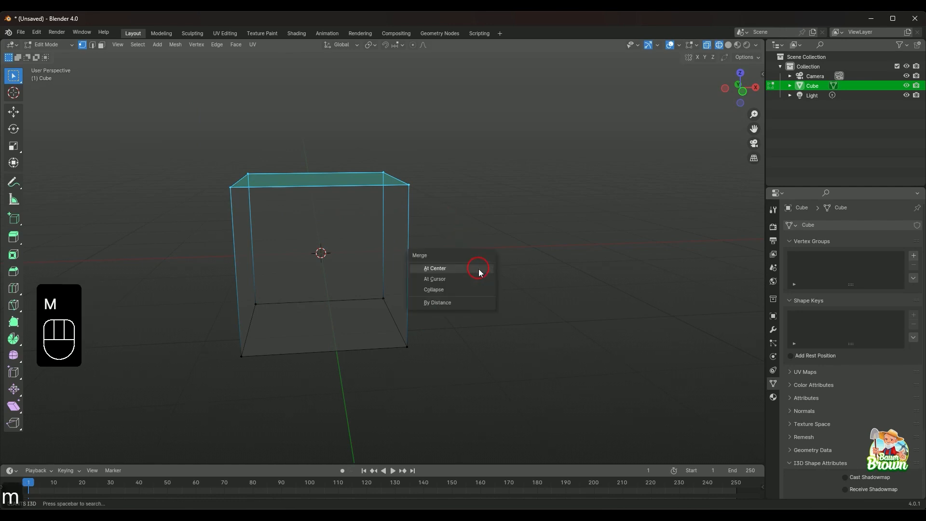
{"action": "key", "text": "b"}
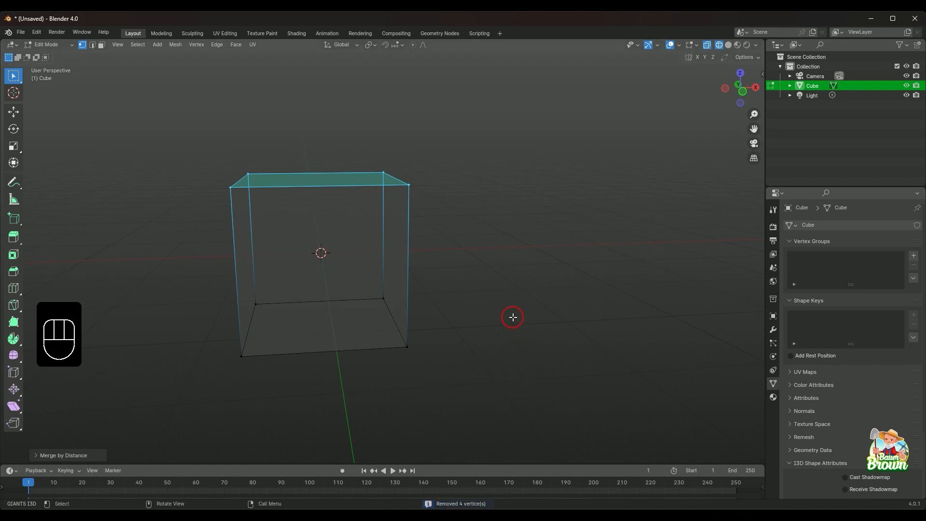
Reselect the cube's top vertices in wireframe and examine the merged corners from several sides.
{"action": "middle_click_drag", "start_coordinate": [513, 315], "coordinate": [511, 265]}
{"action": "scroll", "coordinate": [520, 319], "scroll_direction": "up", "scroll_amount": 2}
{"action": "mouse_move", "coordinate": [521, 322]}
{"action": "middle_mouse_down"}
{"action": "mouse_move", "coordinate": [514, 315]}
{"action": "mouse_move", "coordinate": [475, 331]}
{"action": "mouse_move", "coordinate": [528, 333]}
{"action": "mouse_move", "coordinate": [530, 318]}
{"action": "middle_mouse_up"}
{"action": "scroll", "coordinate": [514, 318], "scroll_direction": "down", "scroll_amount": 1}
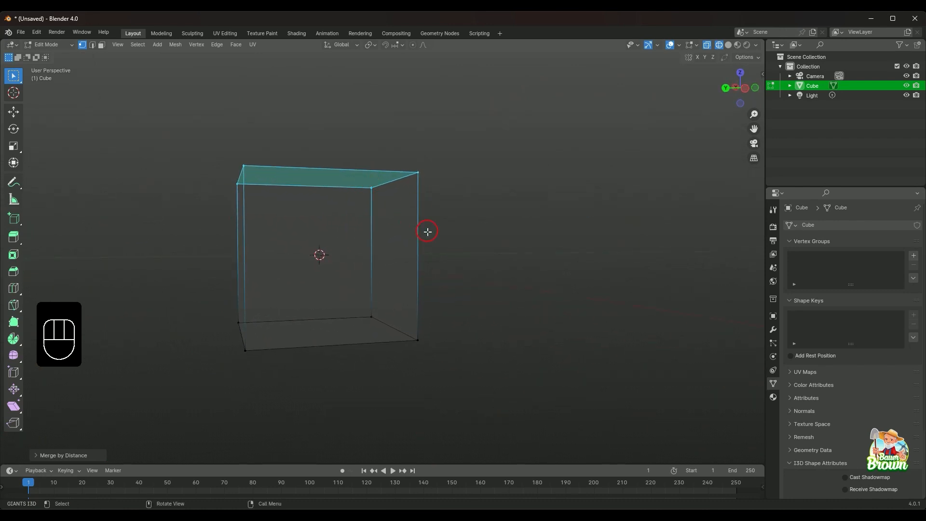
{"action": "middle_click_drag", "start_coordinate": [427, 233], "coordinate": [433, 250]}
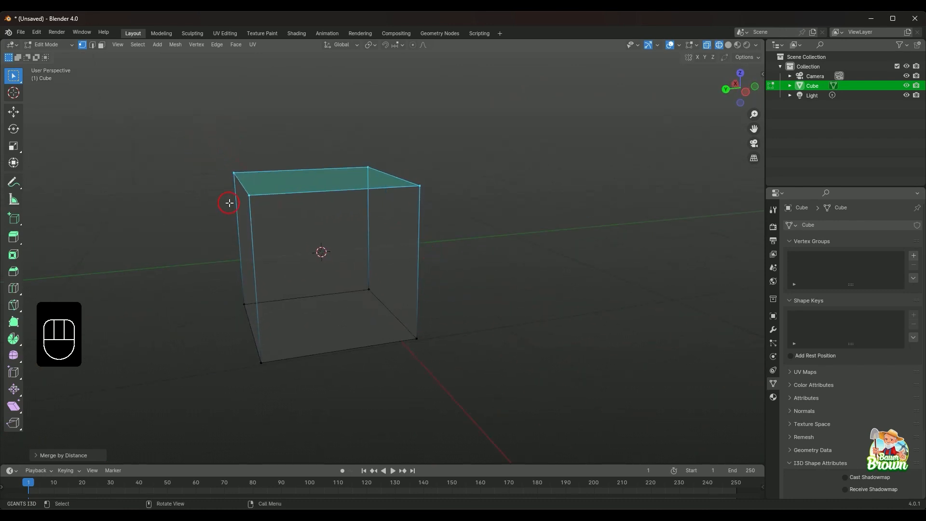
{"action": "left_click_drag", "start_coordinate": [213, 152], "coordinate": [478, 203]}
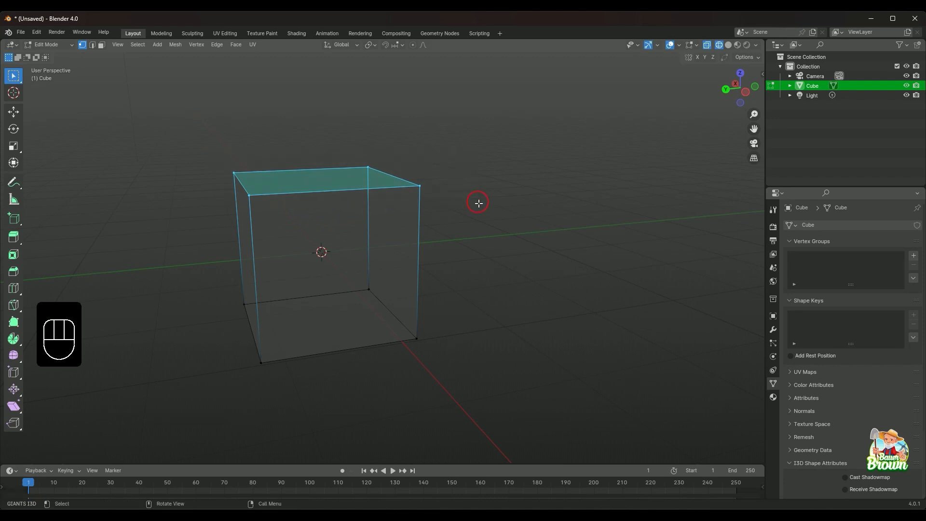
{"action": "middle_click_drag", "start_coordinate": [514, 231], "coordinate": [425, 163]}
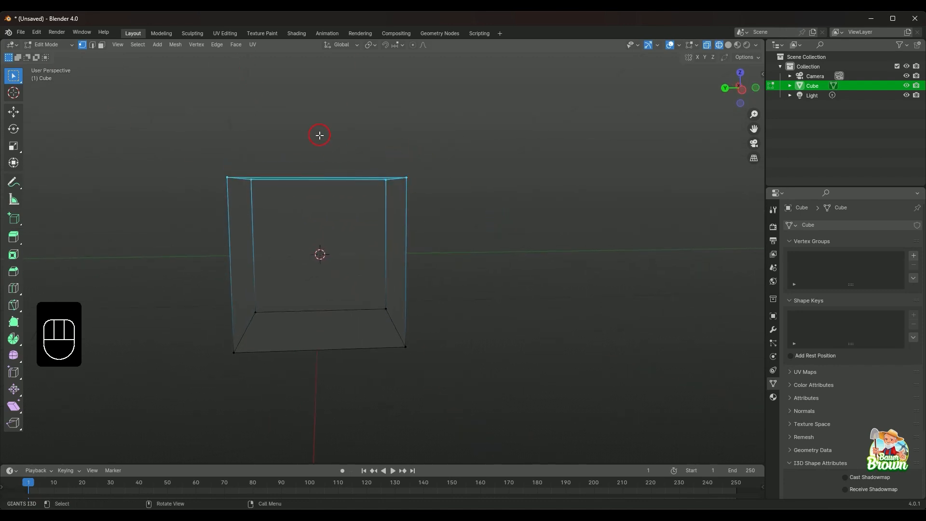
{"action": "left_click_drag", "start_coordinate": [188, 149], "coordinate": [454, 204]}
{"action": "mouse_move", "coordinate": [444, 194]}
{"action": "middle_mouse_down"}
{"action": "mouse_move", "coordinate": [457, 209]}
{"action": "mouse_move", "coordinate": [453, 200]}
{"action": "middle_mouse_up"}
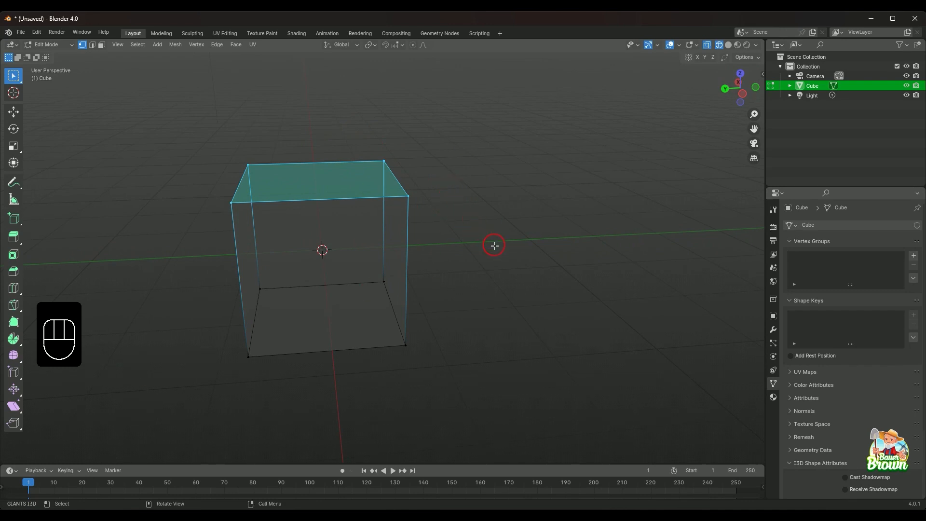
Switch back to solid shading and examine a front top corner of the cube up close from above.
{"action": "key", "text": "shift+z"}
{"action": "mouse_move", "coordinate": [494, 242]}
{"action": "middle_mouse_down"}
{"action": "mouse_move", "coordinate": [494, 234]}
{"action": "mouse_move", "coordinate": [490, 270]}
{"action": "mouse_move", "coordinate": [478, 265]}
{"action": "middle_mouse_up"}
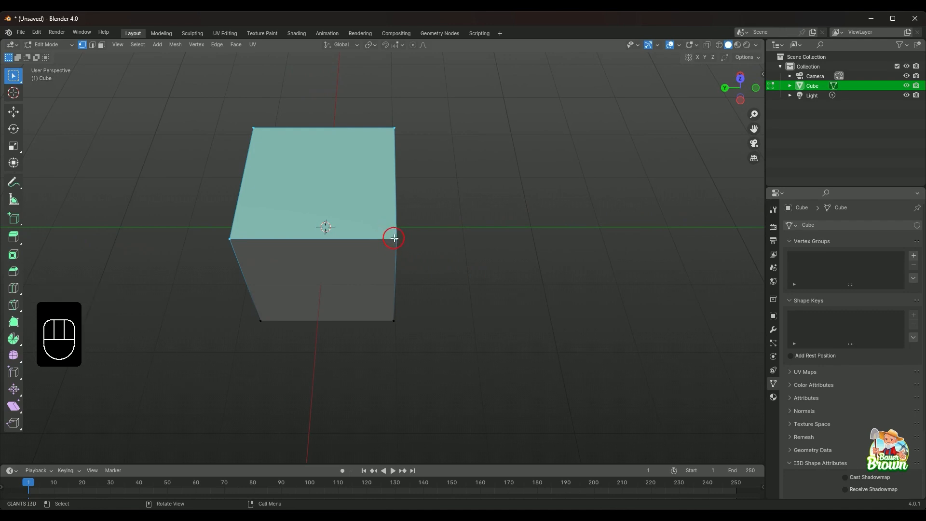
{"action": "scroll", "coordinate": [449, 298], "scroll_direction": "up", "scroll_amount": 5}
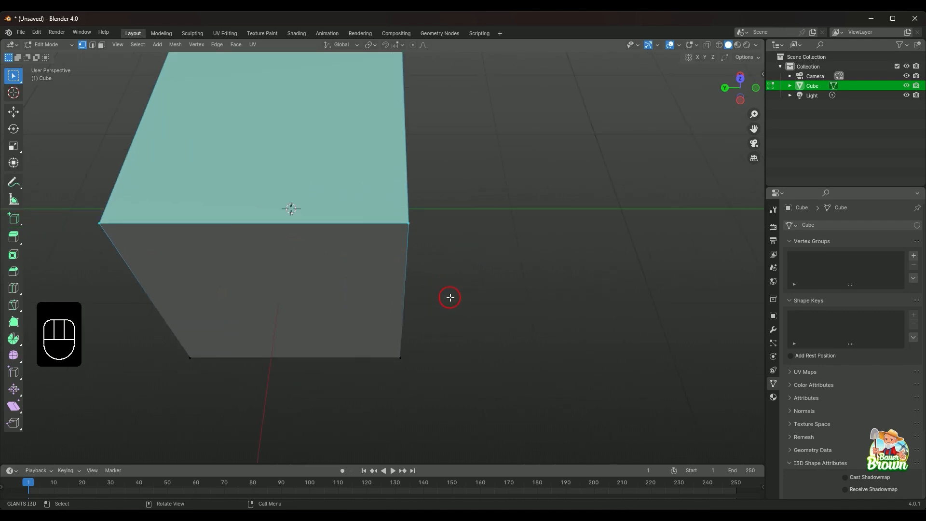
Select a single upper corner vertex of the cube.
{"action": "middle_click_drag", "start_coordinate": [448, 297], "coordinate": [477, 279]}
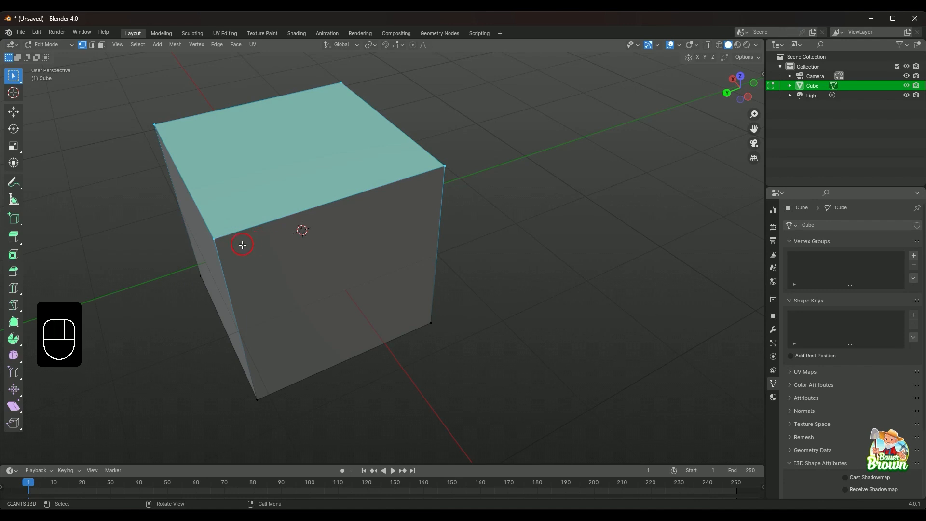
{"action": "left_click", "coordinate": [209, 240]}
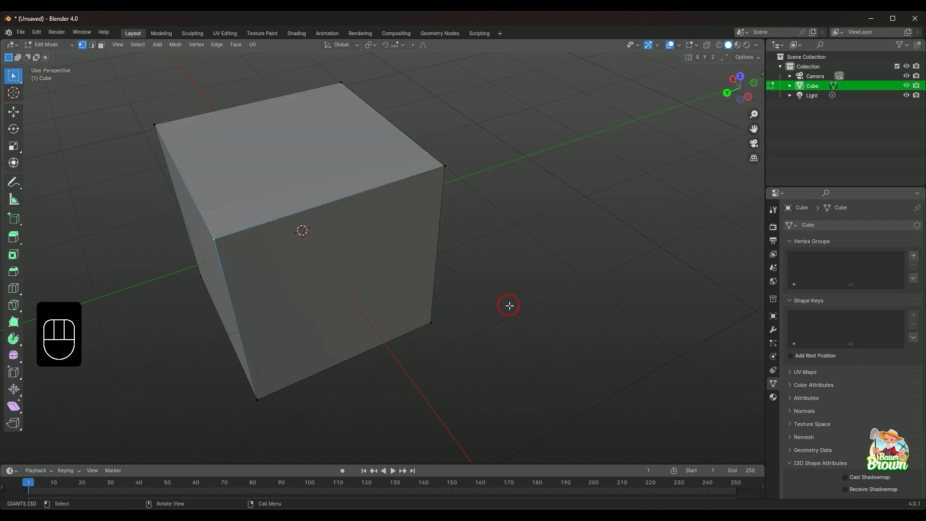
{"action": "middle_click_drag", "start_coordinate": [509, 305], "coordinate": [461, 306]}
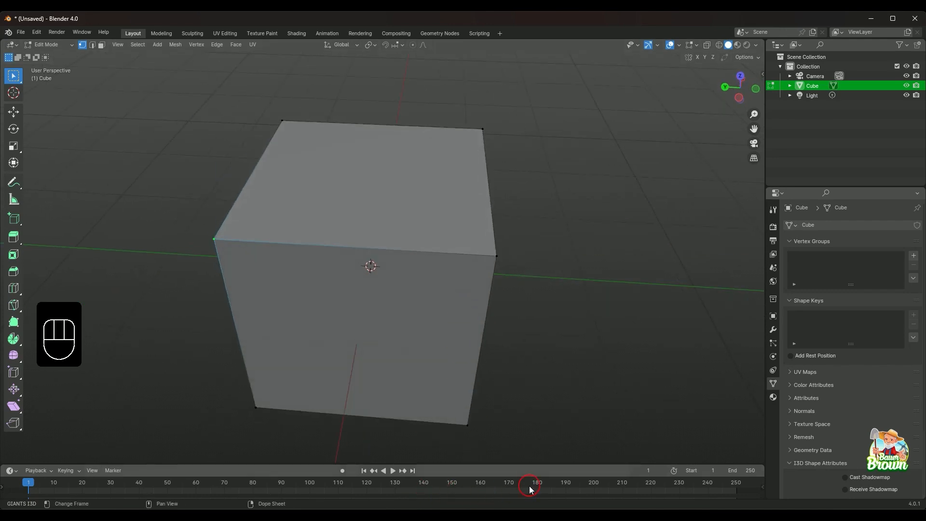
{"action": "scroll", "coordinate": [539, 365], "scroll_direction": "down", "scroll_amount": 2}
{"action": "middle_click_drag", "start_coordinate": [529, 386], "coordinate": [536, 308], "text": "shift"}
{"action": "middle_click_drag", "start_coordinate": [526, 370], "coordinate": [510, 318]}
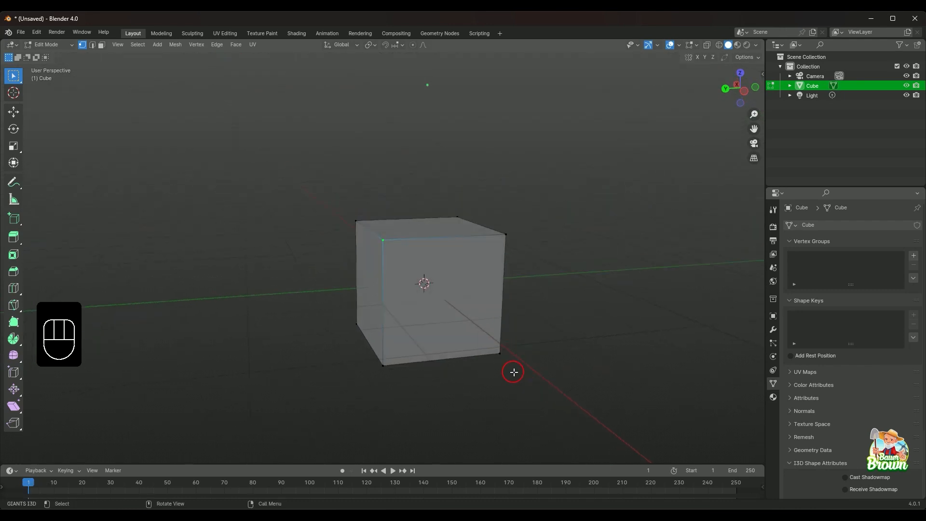
{"action": "left_click", "coordinate": [445, 223]}
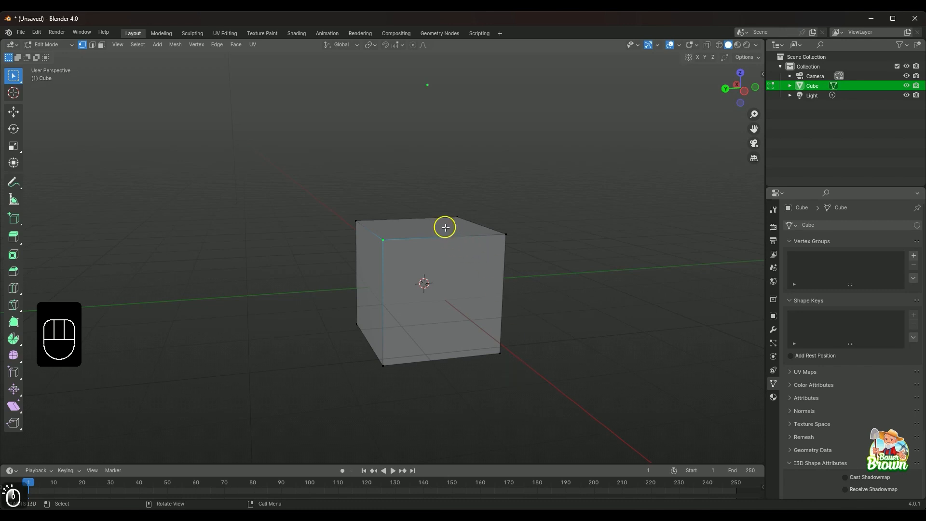
Switch to face selection mode and try to extrude the cube's top face upward.
{"action": "key", "text": "3"}
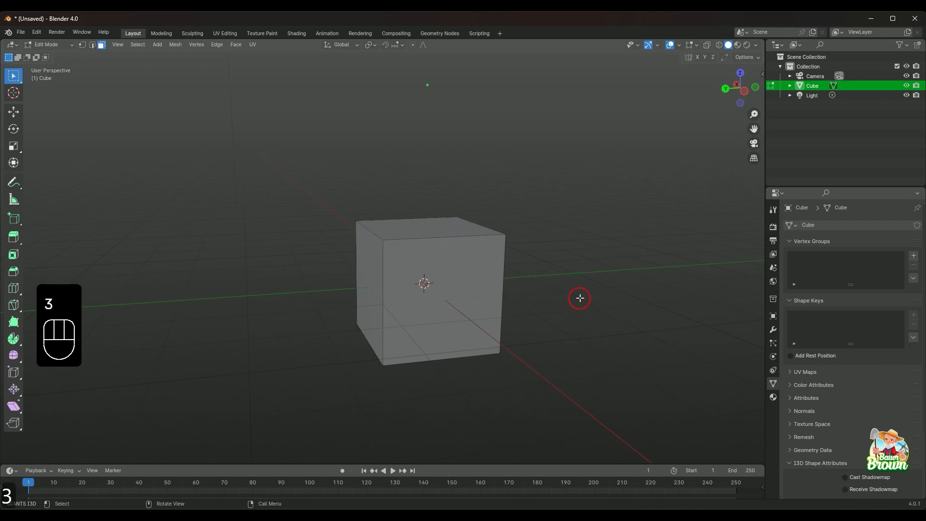
{"action": "middle_click_drag", "start_coordinate": [581, 295], "coordinate": [578, 329]}
{"action": "left_click", "coordinate": [464, 211]}
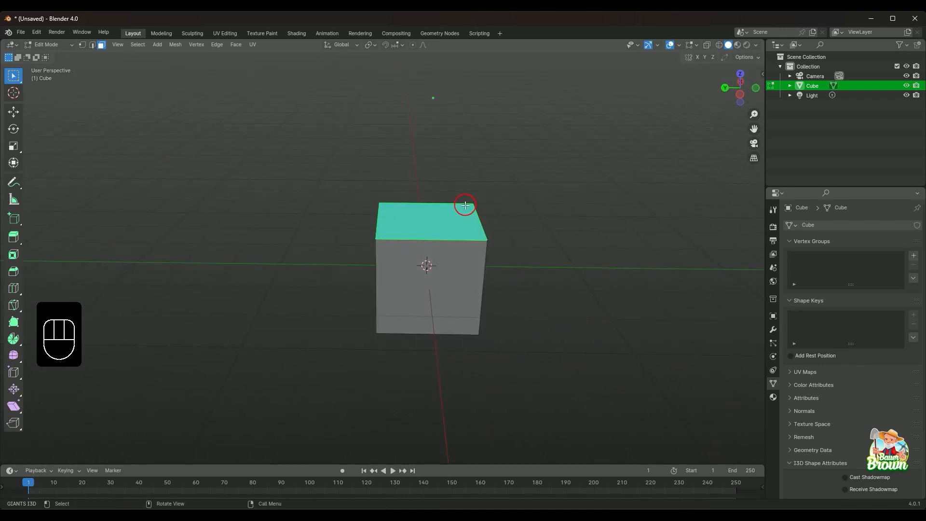
{"action": "key", "text": "e"}
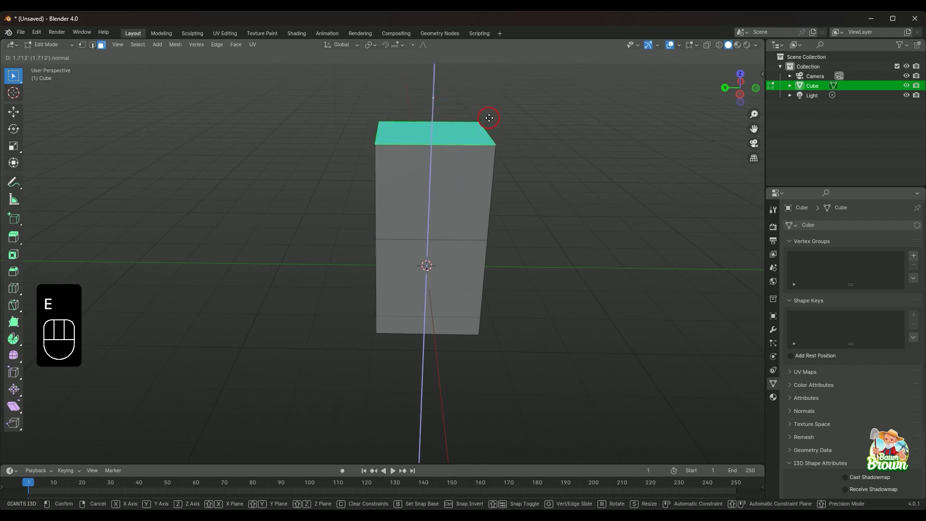
{"action": "right_click", "coordinate": [508, 112]}
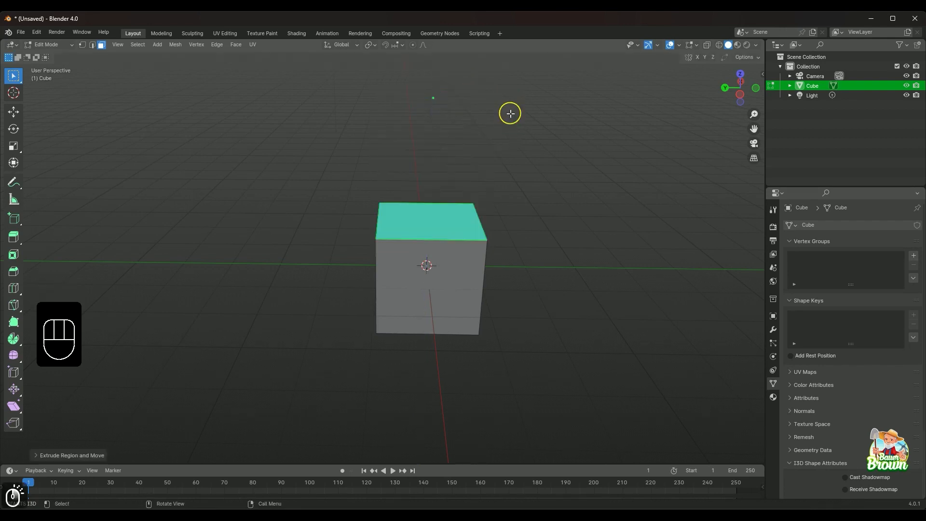
Extrude one side face of the cube outward along its normal by roughly the cube's own width.
{"action": "middle_click_drag", "start_coordinate": [585, 262], "coordinate": [546, 246]}
{"action": "left_click", "coordinate": [494, 254]}
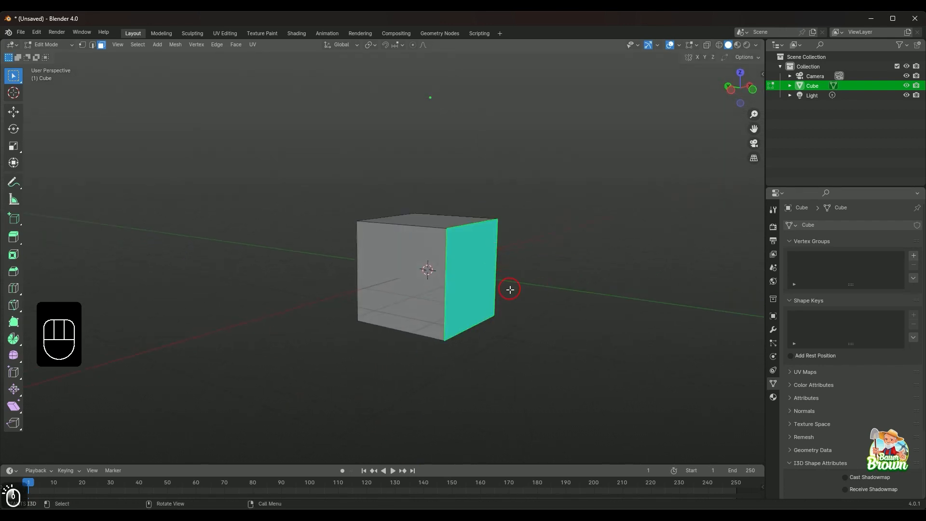
{"action": "middle_click_drag", "start_coordinate": [508, 287], "coordinate": [556, 331]}
{"action": "key", "text": "e"}
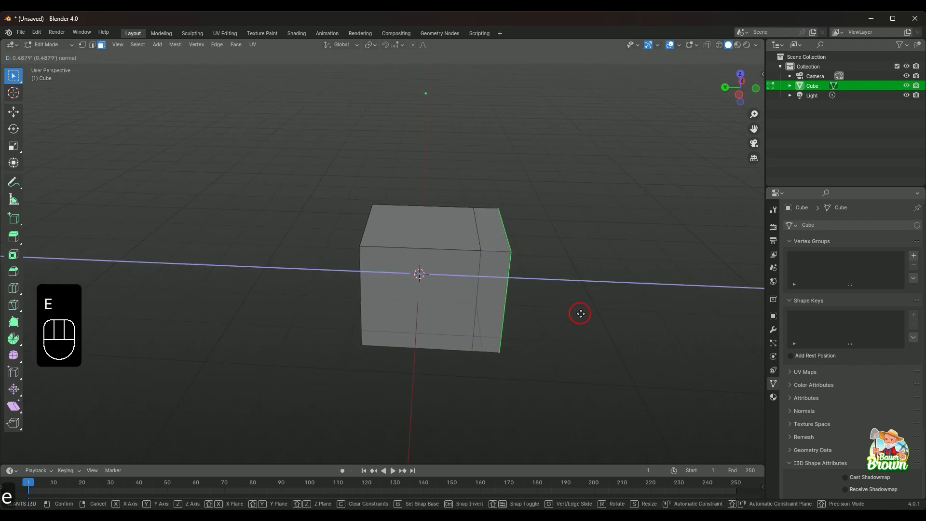
{"action": "left_click", "coordinate": [651, 307]}
{"action": "middle_click_drag", "start_coordinate": [532, 324], "coordinate": [510, 324]}
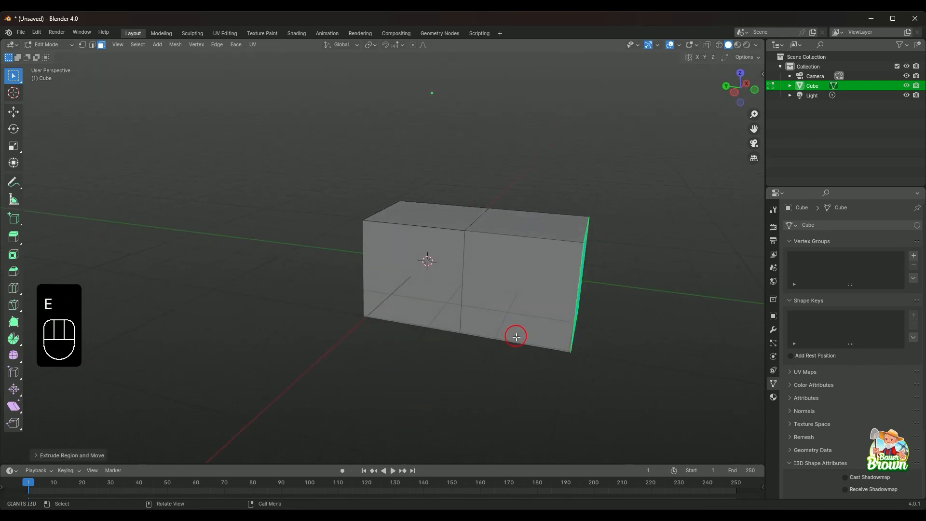
{"action": "middle_click_drag", "start_coordinate": [415, 211], "coordinate": [449, 239]}
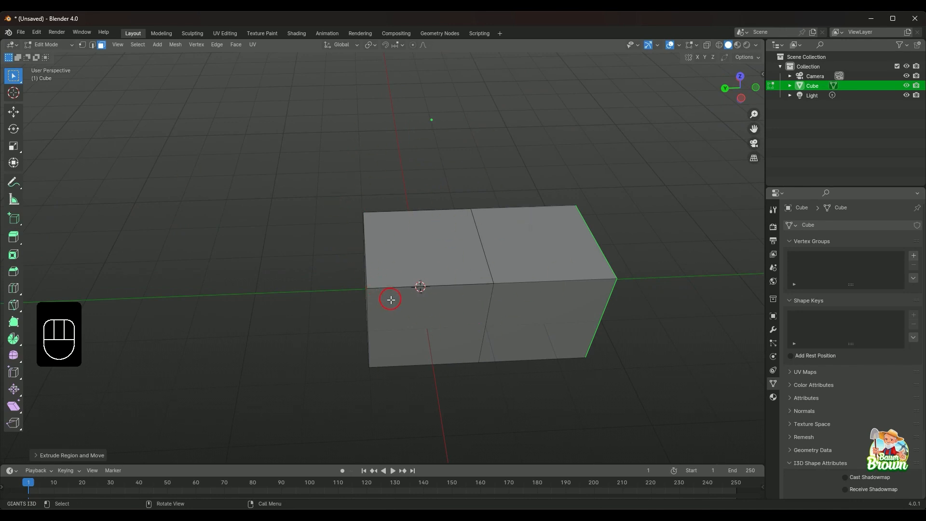
Select the whole block in wireframe shading, merge its vertices by distance, and return to deselected solid shading.
{"action": "mouse_move", "coordinate": [391, 300]}
{"action": "middle_mouse_down"}
{"action": "mouse_move", "coordinate": [389, 261]}
{"action": "mouse_move", "coordinate": [407, 264]}
{"action": "middle_mouse_up"}
{"action": "key", "text": "shift+z"}
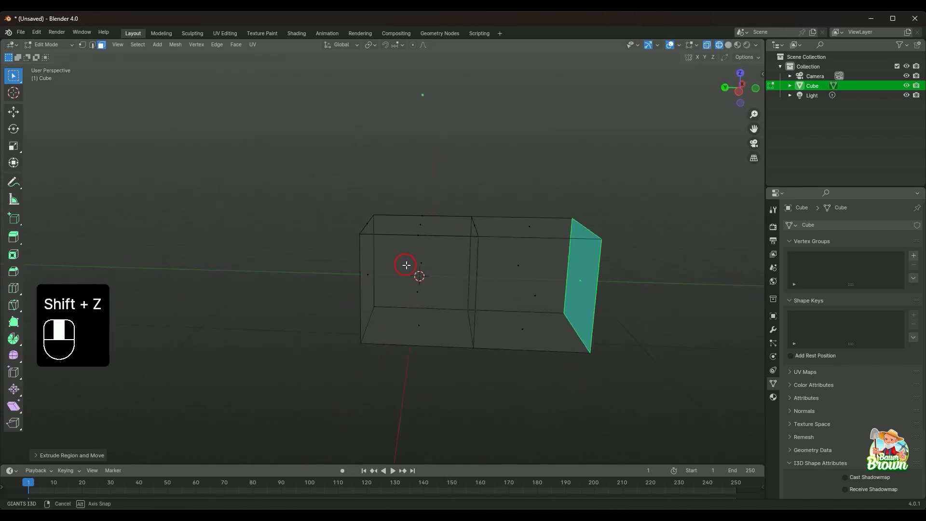
{"action": "left_click_drag", "start_coordinate": [294, 156], "coordinate": [660, 379]}
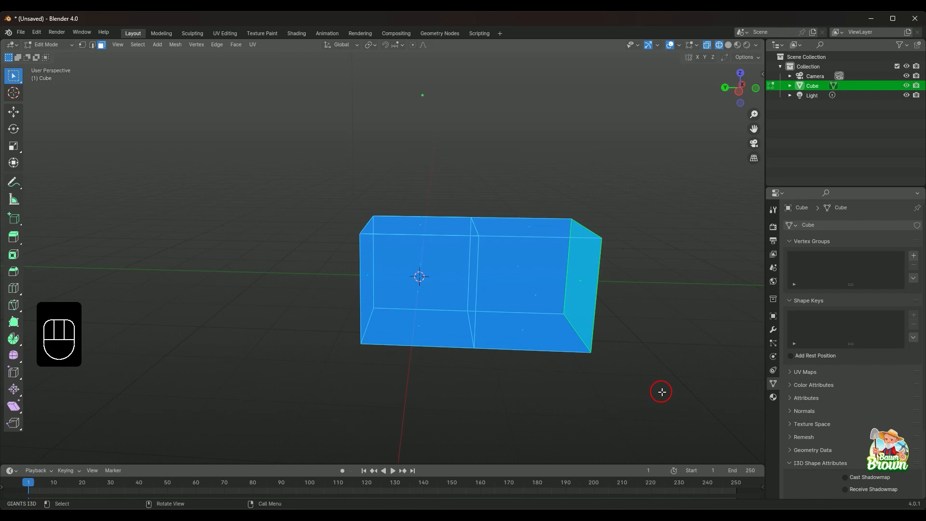
{"action": "key", "text": "m"}
{"action": "left_click", "coordinate": [661, 392]}
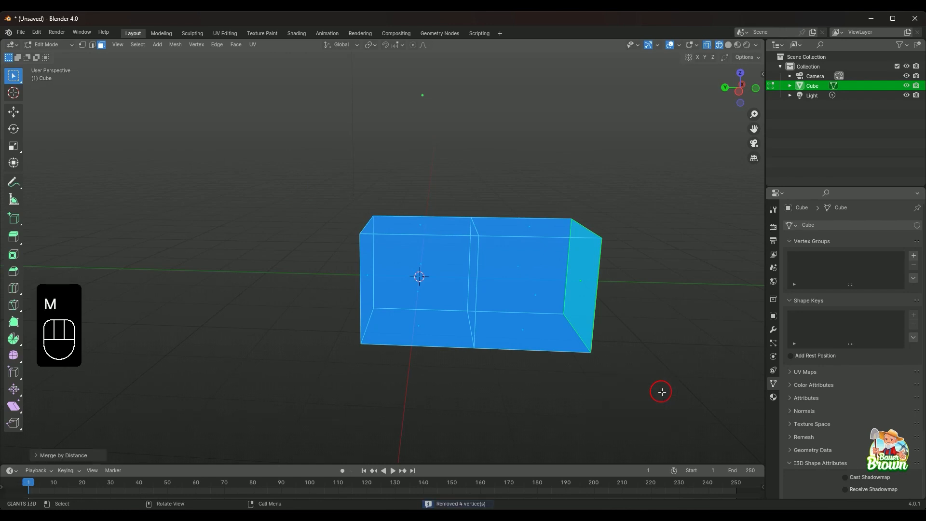
{"action": "left_click", "coordinate": [303, 206]}
{"action": "middle_click_drag", "start_coordinate": [306, 209], "coordinate": [426, 239]}
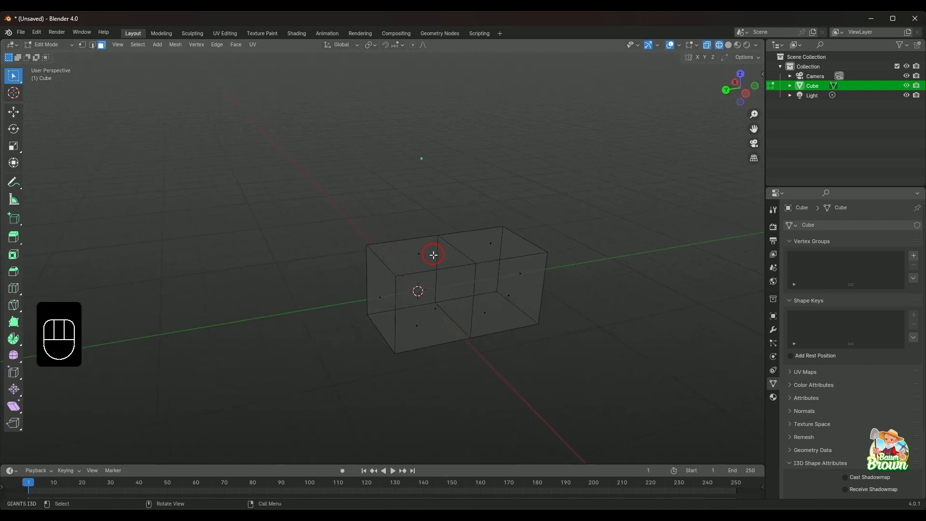
{"action": "key", "text": "shift+z"}
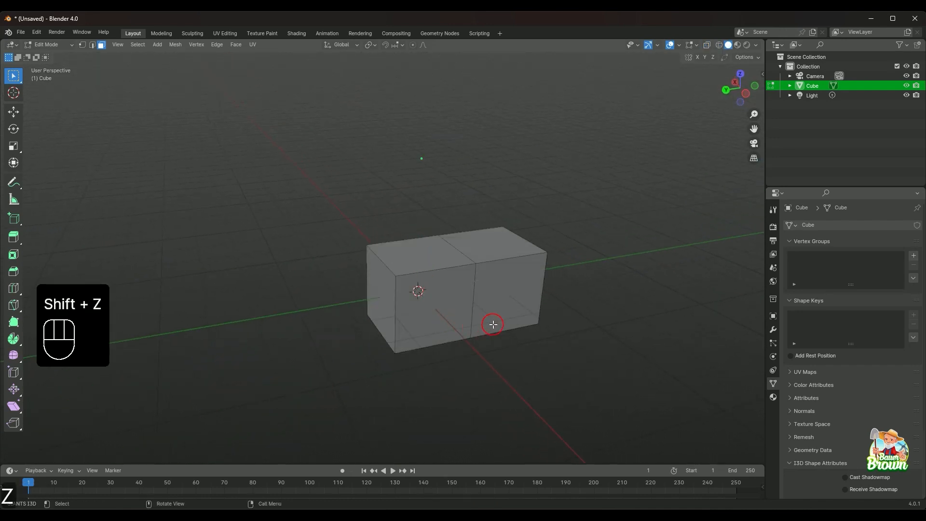
Undo the merge by distance and the side face extrusion.
{"action": "middle_click_drag", "start_coordinate": [488, 320], "coordinate": [432, 314]}
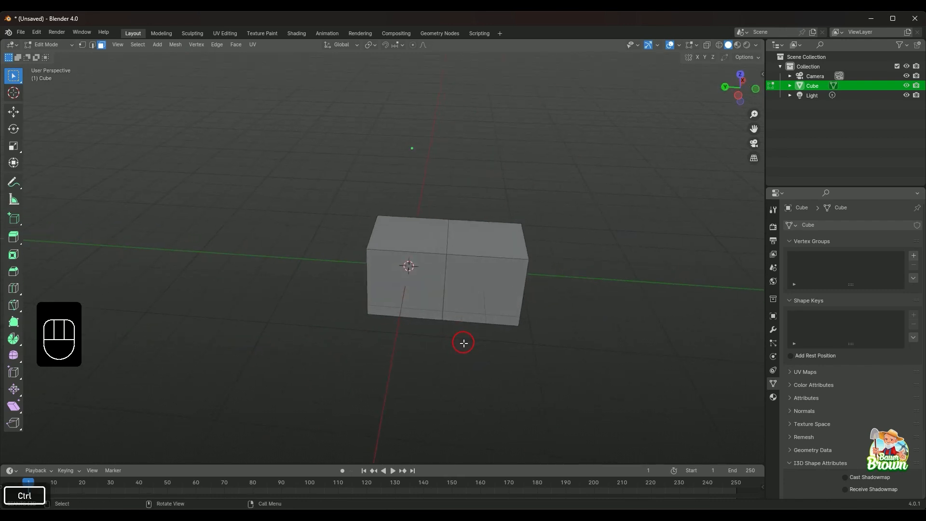
{"action": "key", "text": "ctrl+z"}
{"action": "key", "text": "ctrl+z"}
{"action": "key", "text": "ctrl+z"}
{"action": "key", "text": "ctrl+z"}
{"action": "middle_click_drag", "start_coordinate": [465, 345], "coordinate": [488, 318]}
{"action": "scroll", "coordinate": [481, 328], "scroll_direction": "up", "scroll_amount": 1}
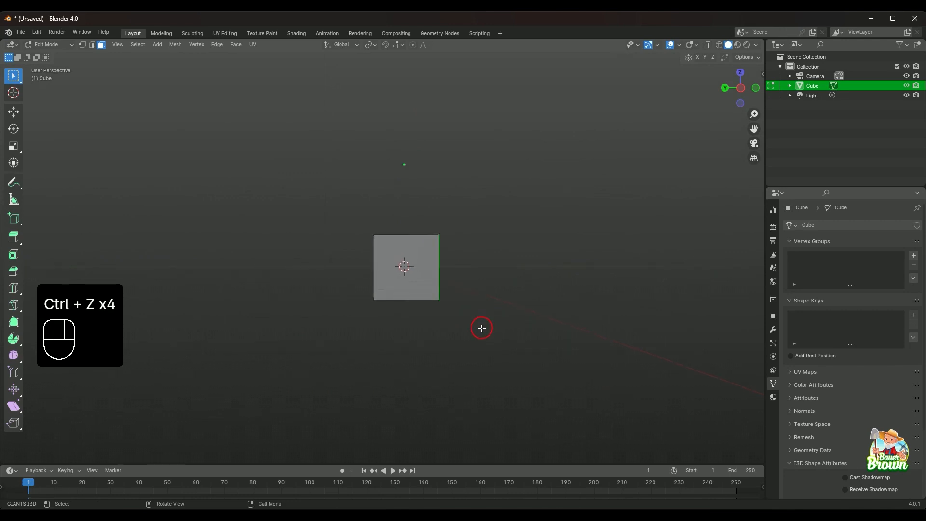
{"action": "middle_click_drag", "start_coordinate": [471, 315], "coordinate": [492, 311]}
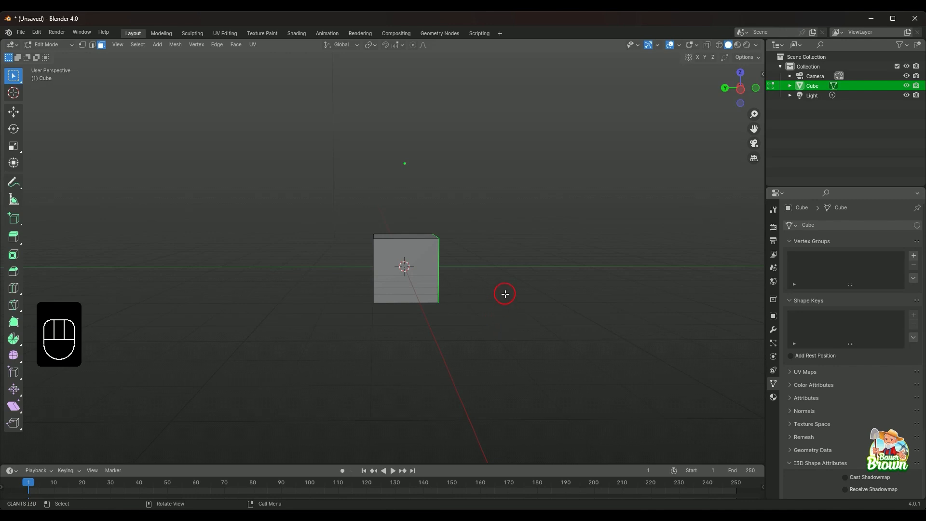
{"action": "middle_click_drag", "start_coordinate": [505, 293], "coordinate": [458, 321]}
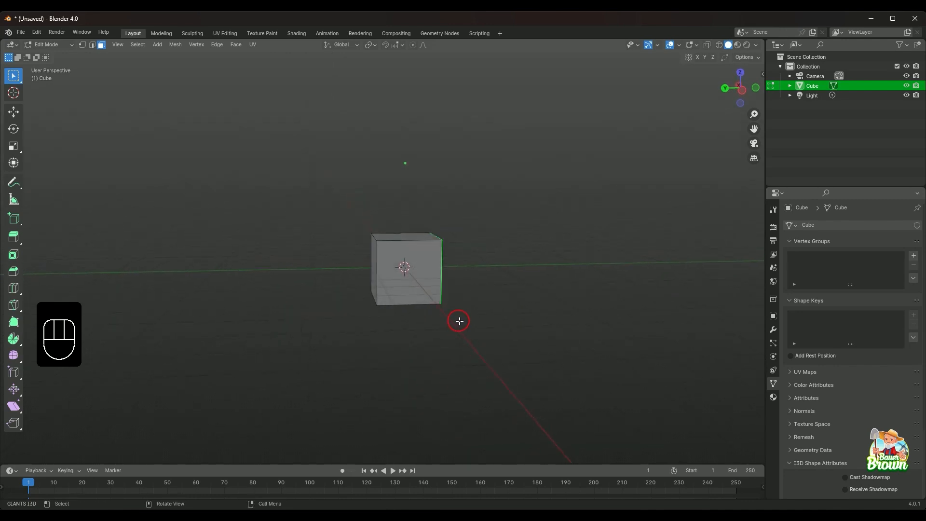
In Object Mode and front view, move the whole cube up about 1.02 ft along the Z axis.
{"action": "key", "text": "Tab"}
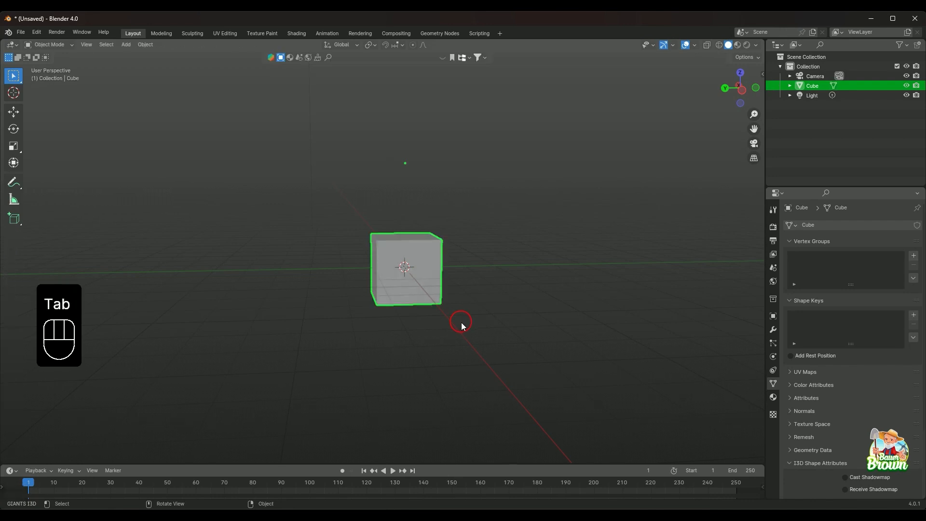
{"action": "key", "text": "KP_1"}
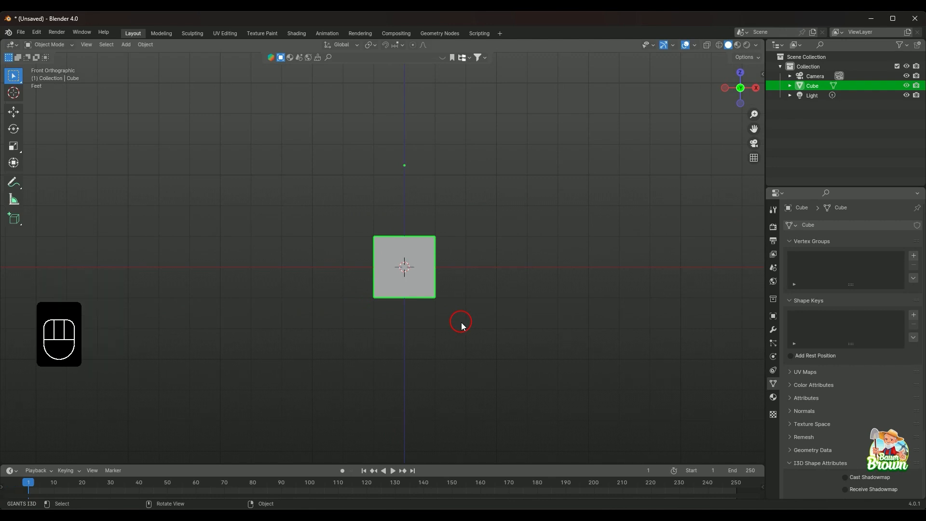
{"action": "key", "text": "g"}
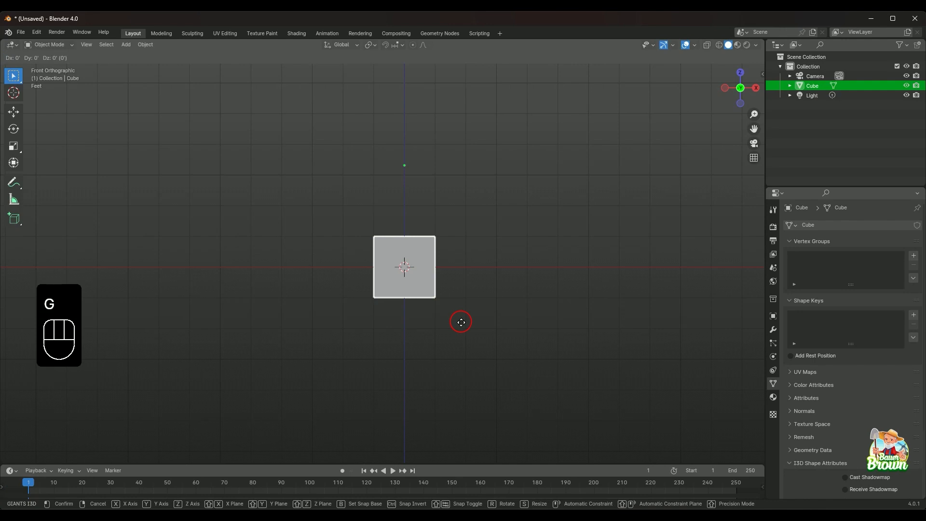
{"action": "key", "text": "z"}
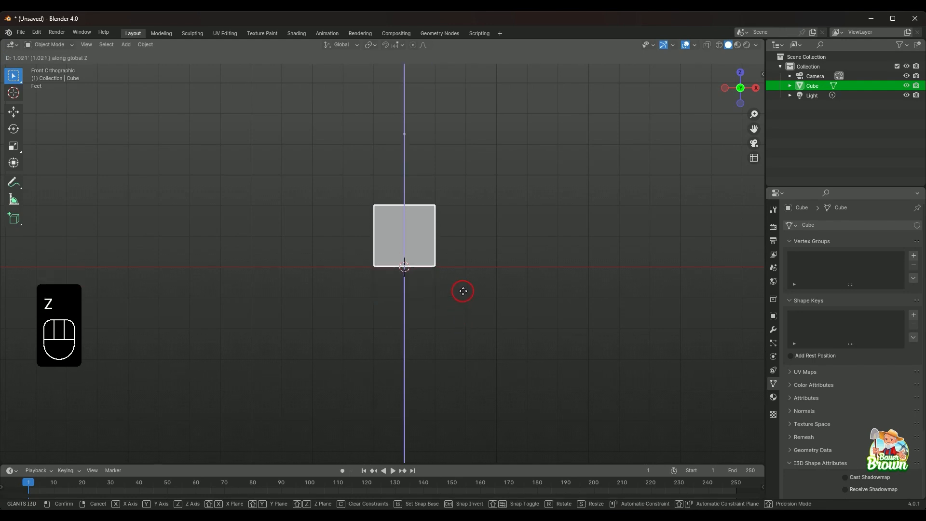
{"action": "left_click", "coordinate": [463, 292]}
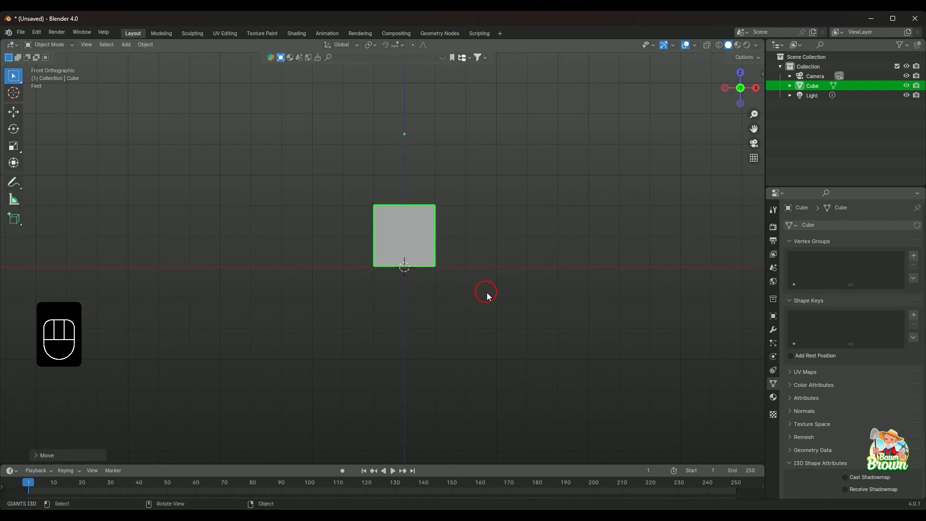
{"action": "middle_click_drag", "start_coordinate": [500, 291], "coordinate": [451, 323]}
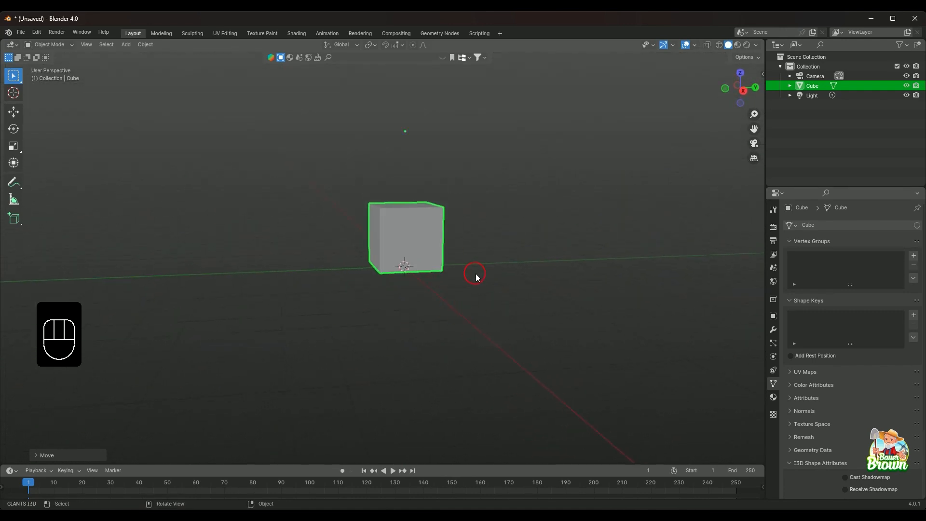
{"action": "middle_click_drag", "start_coordinate": [487, 279], "coordinate": [511, 312]}
In Object Mode, scale the cube along the Z axis to about one fifth of its height, making a flat slab.
{"action": "key", "text": "Tab"}
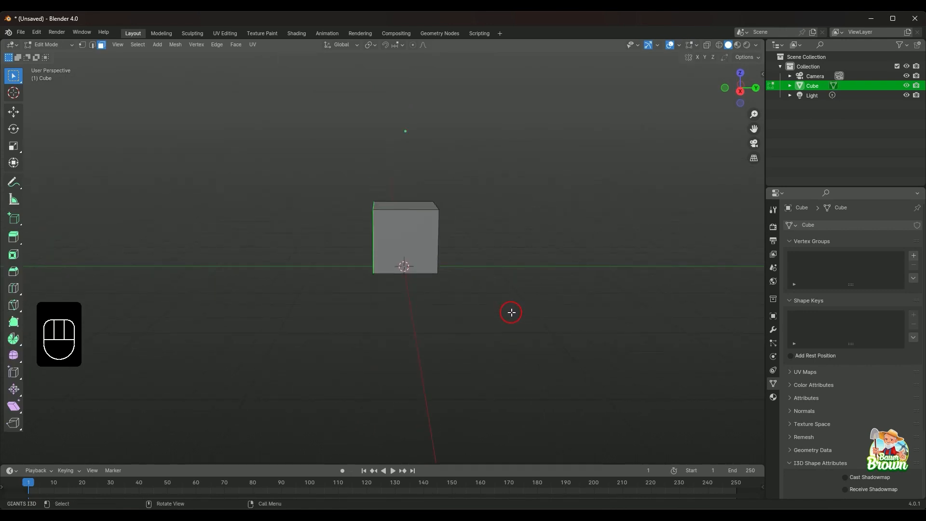
{"action": "key", "text": "Tab"}
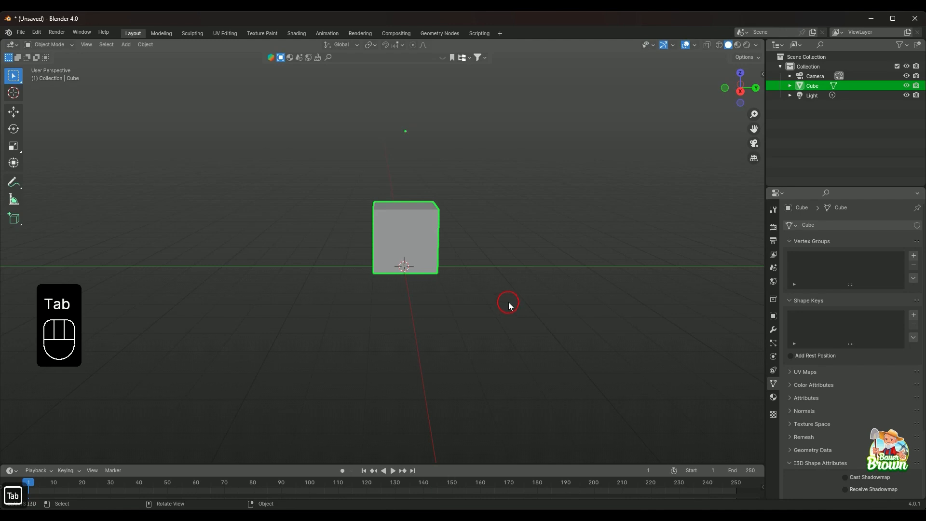
{"action": "middle_click_drag", "start_coordinate": [509, 302], "coordinate": [504, 300]}
{"action": "scroll", "coordinate": [506, 298], "scroll_direction": "up", "scroll_amount": 2}
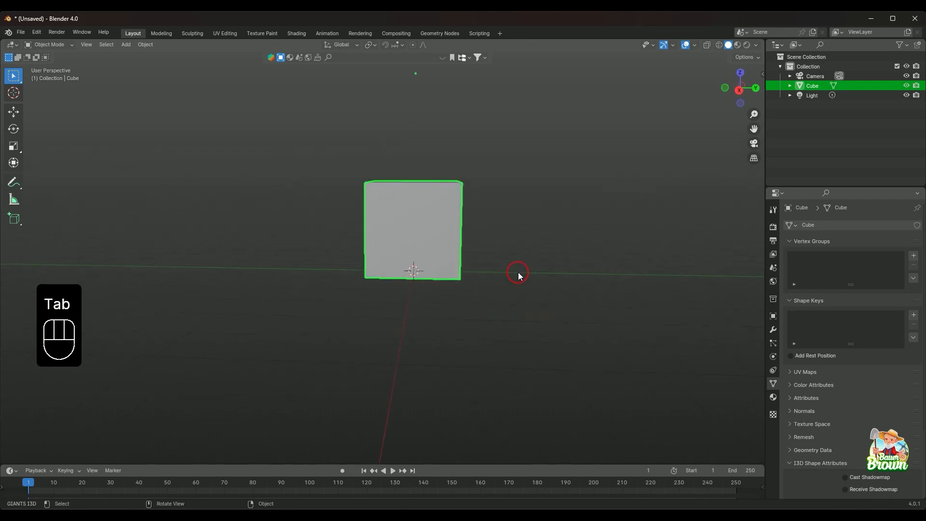
{"action": "middle_click_drag", "start_coordinate": [523, 257], "coordinate": [487, 346], "text": "shift"}
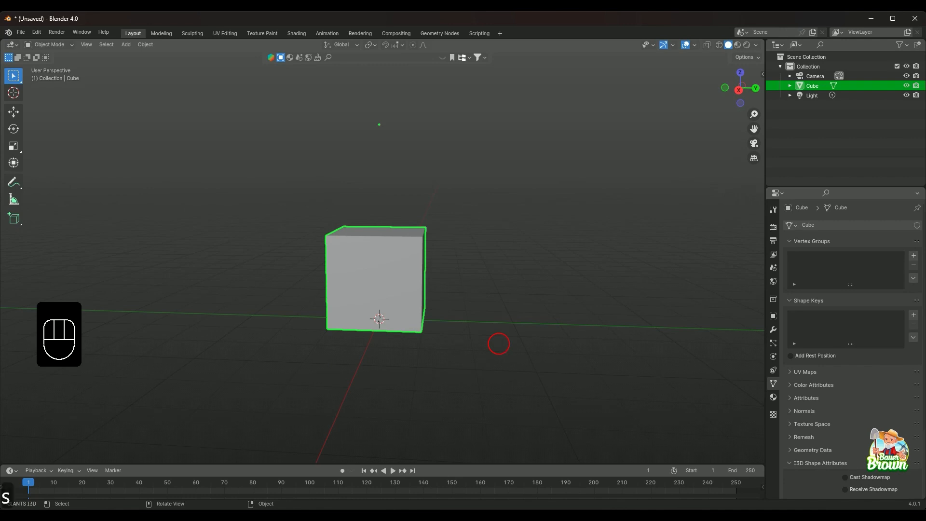
{"action": "key", "text": "s"}
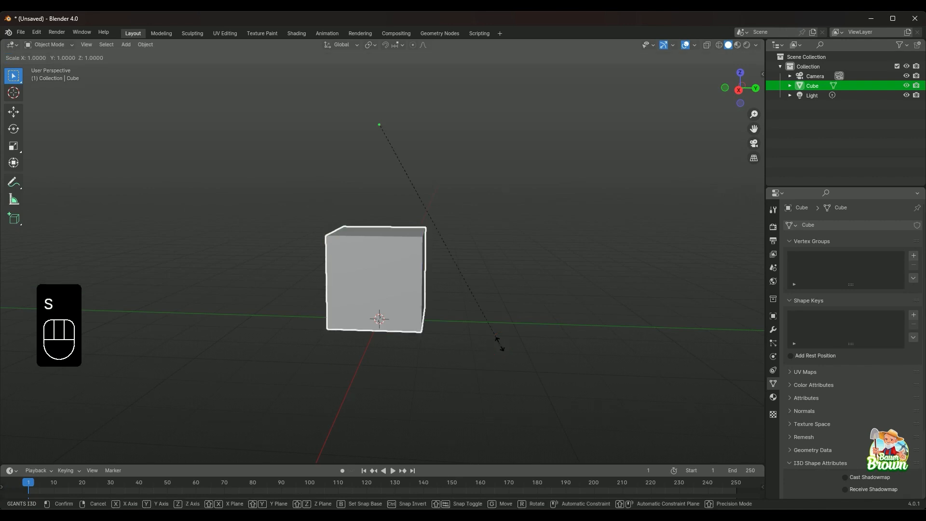
{"action": "key", "text": "y"}
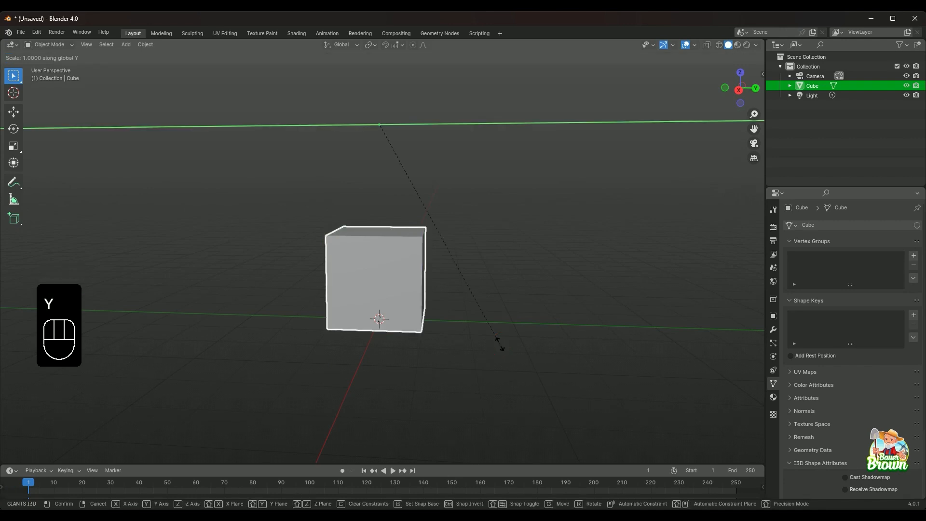
{"action": "key", "text": "z"}
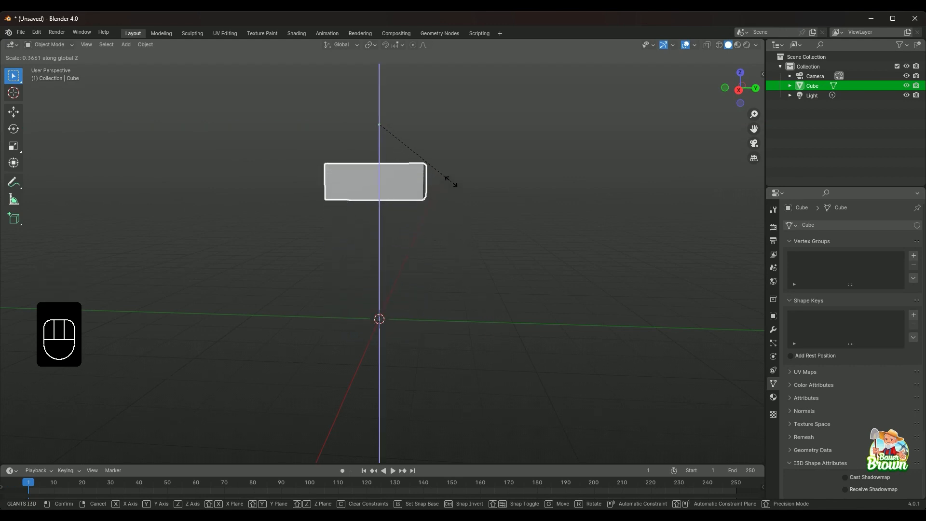
{"action": "left_click", "coordinate": [424, 144]}
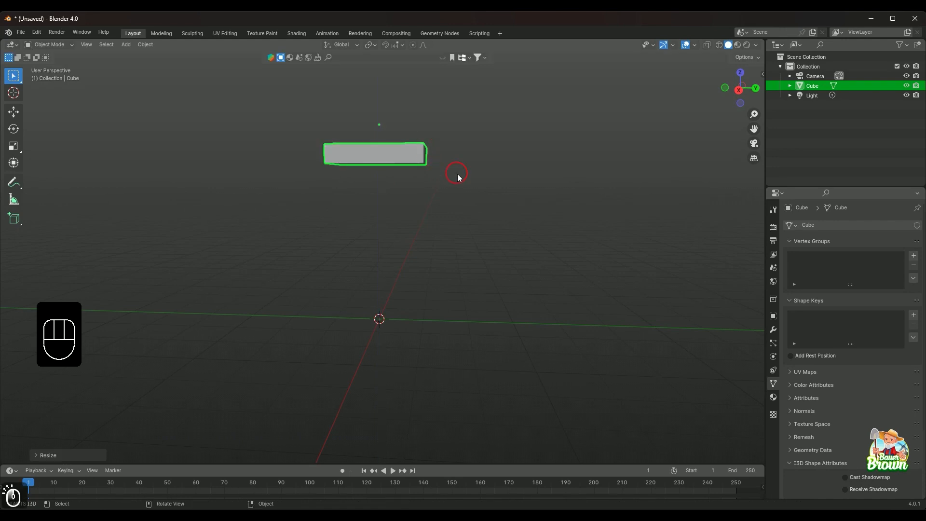
In front view, set the slab's origin to its geometry.
{"action": "middle_click_drag", "start_coordinate": [458, 174], "coordinate": [361, 185]}
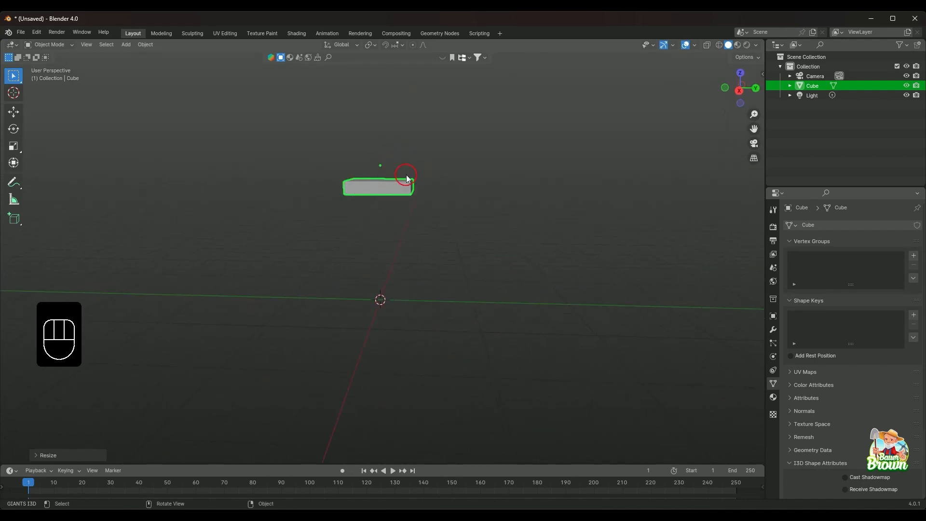
{"action": "middle_click_drag", "start_coordinate": [458, 254], "coordinate": [444, 342]}
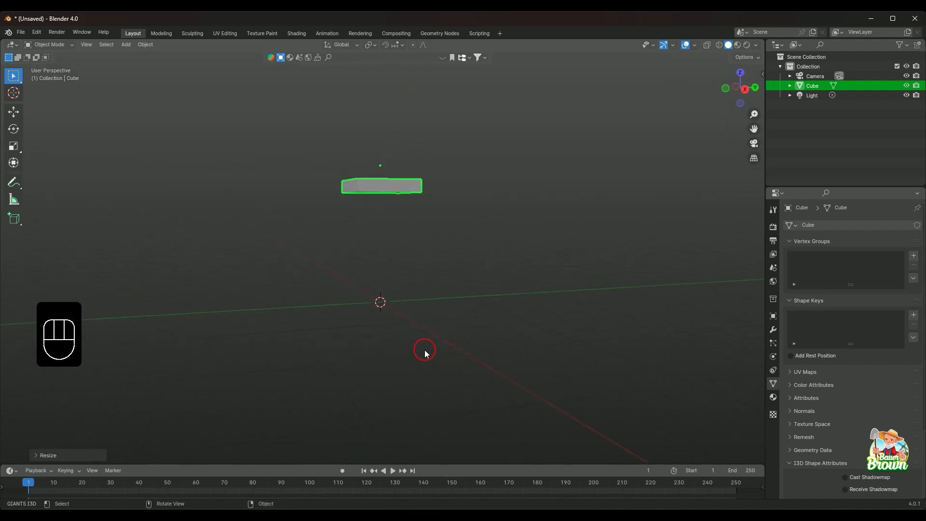
{"action": "middle_click_drag", "start_coordinate": [407, 212], "coordinate": [439, 335]}
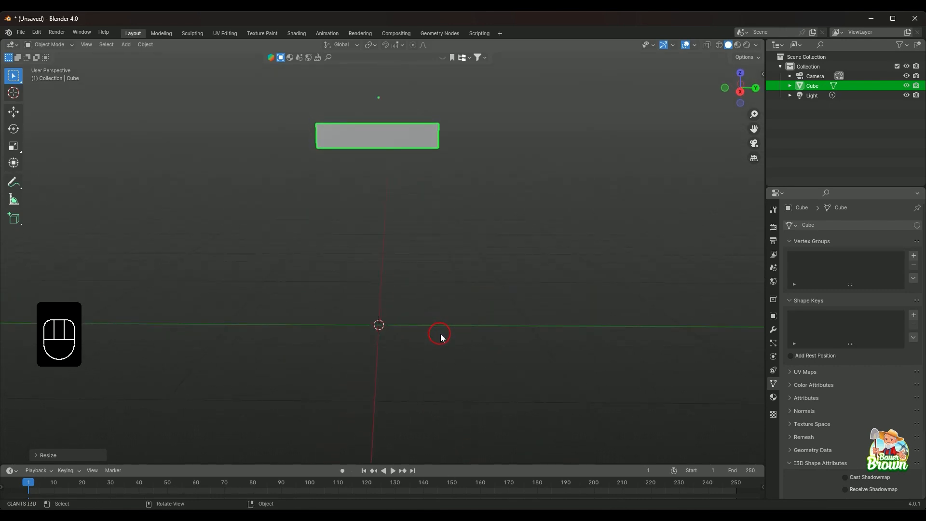
{"action": "key", "text": "KP_1"}
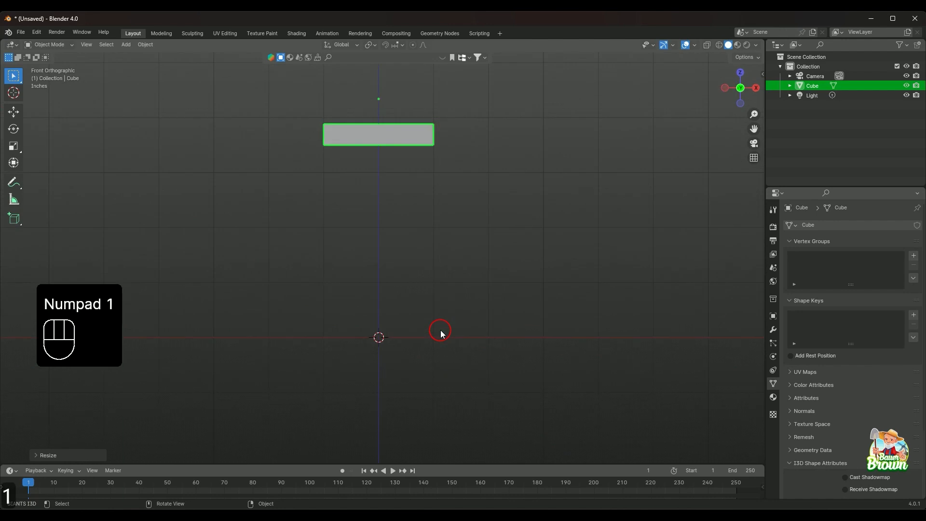
{"action": "right_click", "coordinate": [372, 134]}
{"action": "mouse_move", "coordinate": [371, 165]}
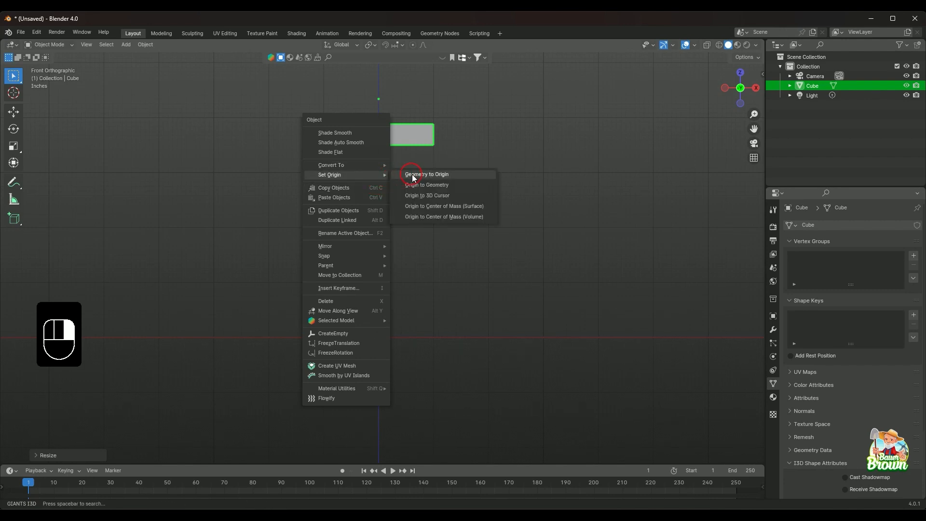
{"action": "left_click", "coordinate": [448, 187]}
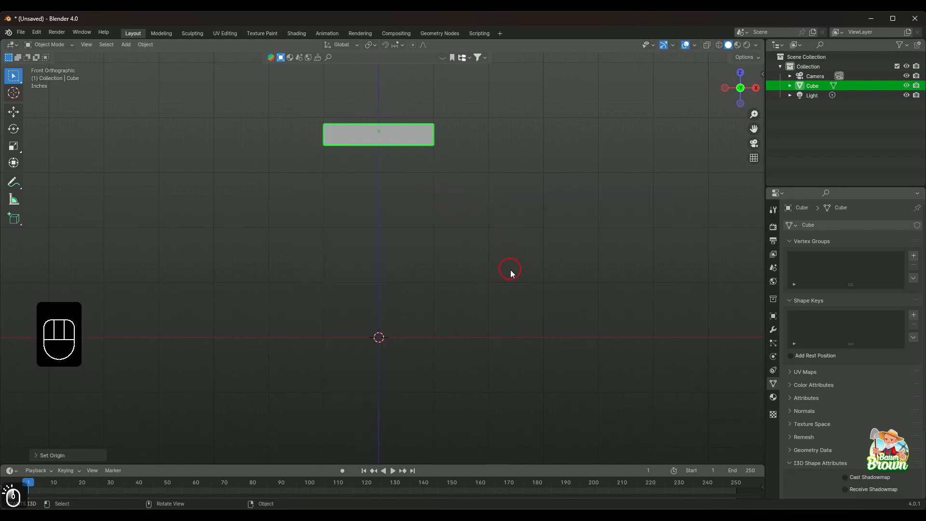
In front view, move the slab down along the Z axis until its underside rests near the ground line.
{"action": "middle_click_drag", "start_coordinate": [509, 267], "coordinate": [491, 289]}
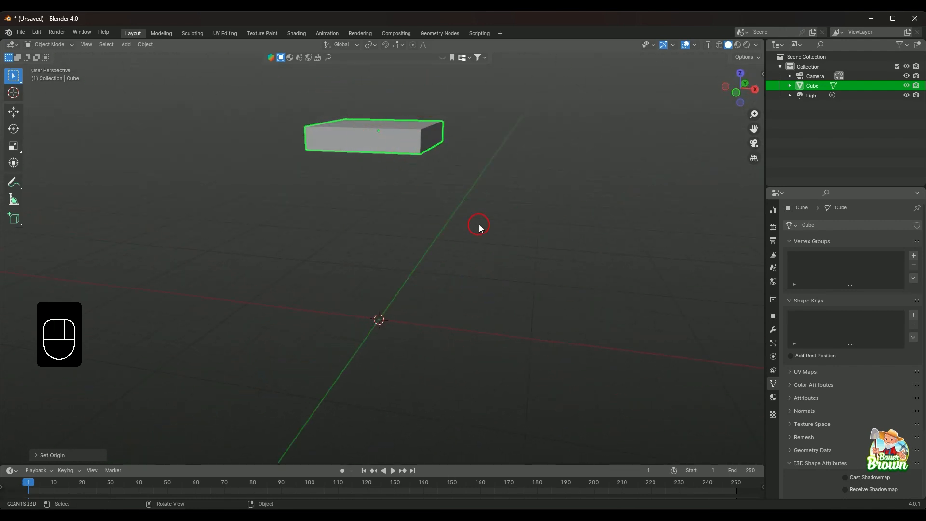
{"action": "middle_click_drag", "start_coordinate": [481, 227], "coordinate": [500, 224]}
{"action": "key", "text": "KP_1"}
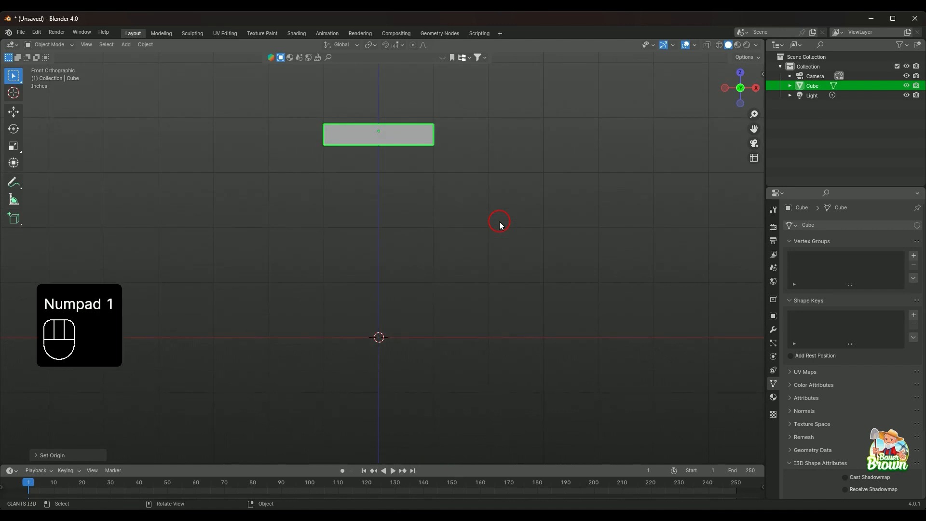
{"action": "key", "text": "g"}
{"action": "key", "text": "z"}
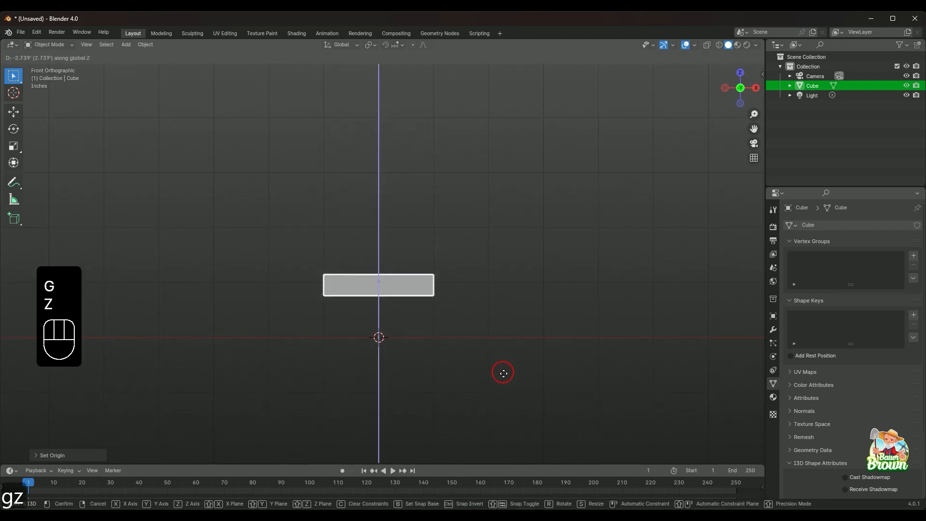
{"action": "left_click", "coordinate": [516, 411]}
In Edit Mode, select the slab's top face, extrude it in place and scale it inward to about 0.89.
{"action": "middle_click_drag", "start_coordinate": [513, 306], "coordinate": [498, 349]}
{"action": "key", "text": "Tab"}
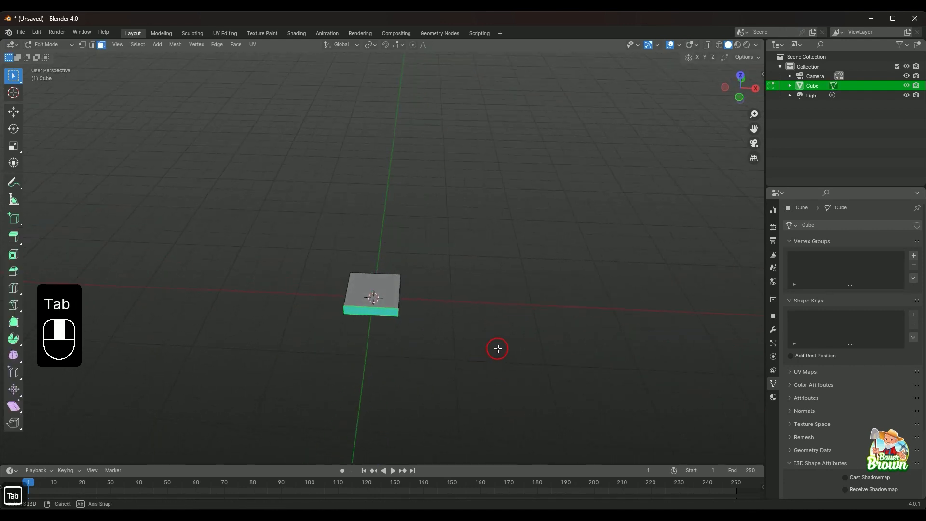
{"action": "scroll", "coordinate": [495, 351], "scroll_direction": "up", "scroll_amount": 3}
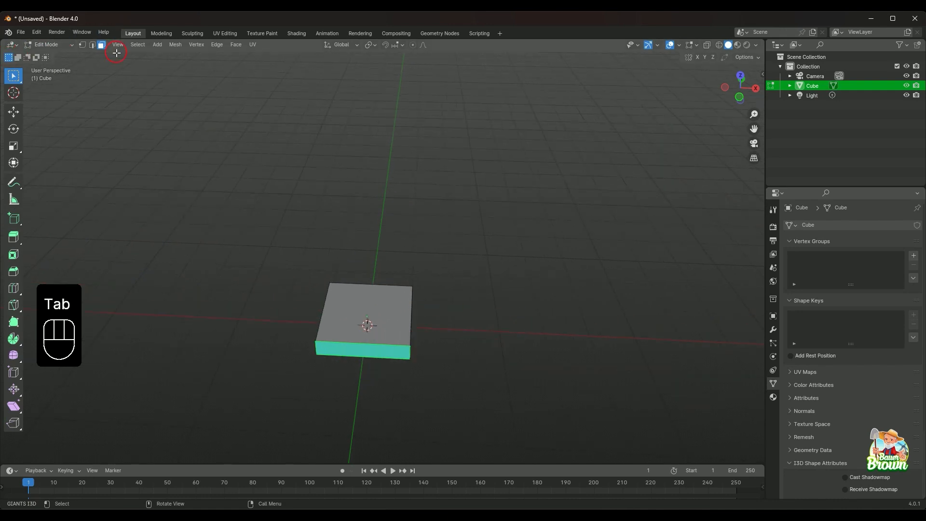
{"action": "left_click", "coordinate": [366, 304]}
{"action": "mouse_move", "coordinate": [482, 356]}
{"action": "middle_mouse_down"}
{"action": "mouse_move", "coordinate": [489, 302]}
{"action": "mouse_move", "coordinate": [490, 314]}
{"action": "mouse_move", "coordinate": [583, 326]}
{"action": "mouse_move", "coordinate": [486, 354]}
{"action": "mouse_move", "coordinate": [467, 318]}
{"action": "mouse_move", "coordinate": [496, 341]}
{"action": "mouse_move", "coordinate": [492, 351]}
{"action": "mouse_move", "coordinate": [494, 337]}
{"action": "mouse_move", "coordinate": [496, 345]}
{"action": "middle_mouse_up"}
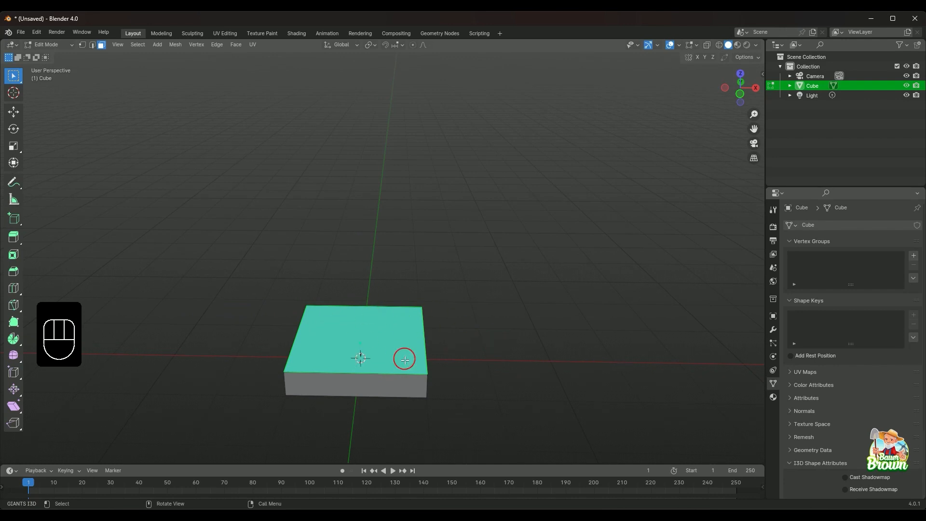
{"action": "middle_click_drag", "start_coordinate": [548, 310], "coordinate": [539, 314]}
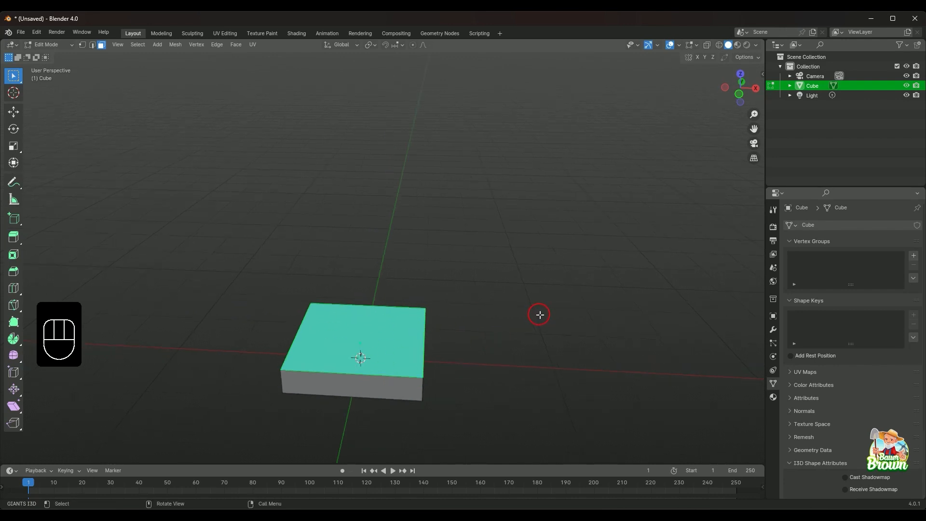
{"action": "key", "text": "e"}
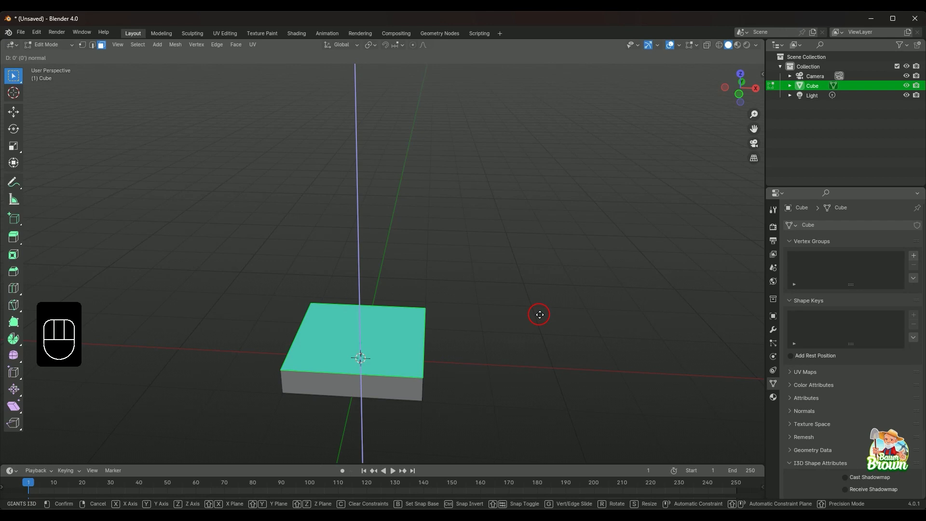
{"action": "key", "text": "s"}
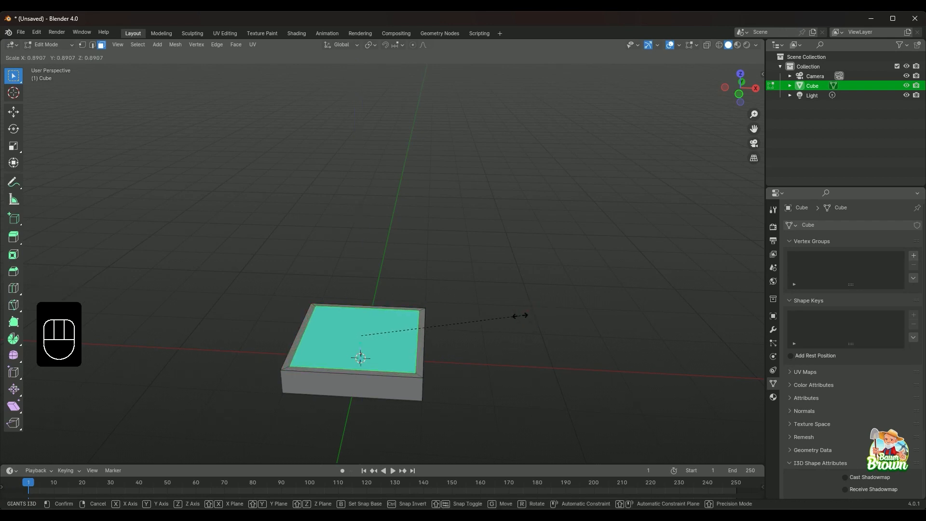
{"action": "left_click", "coordinate": [521, 317]}
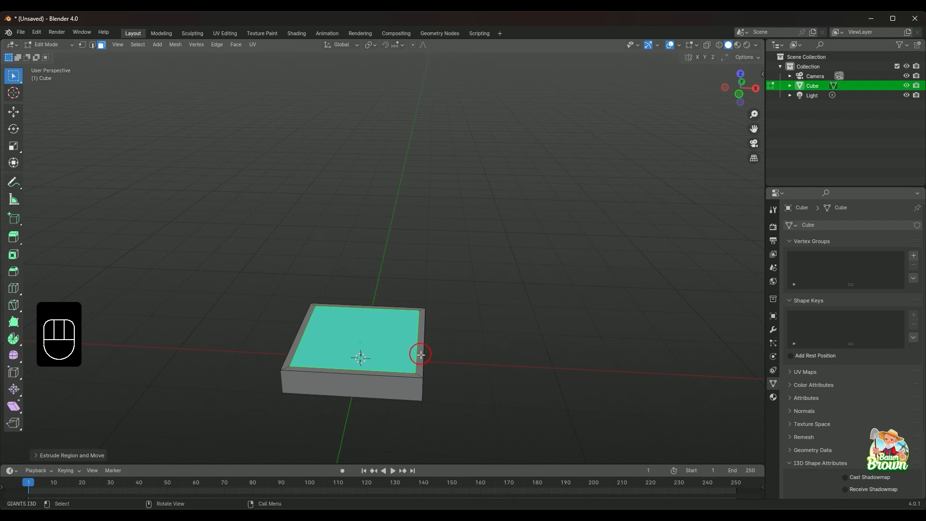
Examine the narrow border around the inner top face in perspective, front and top views.
{"action": "mouse_move", "coordinate": [520, 342]}
{"action": "middle_mouse_down"}
{"action": "mouse_move", "coordinate": [519, 360]}
{"action": "mouse_move", "coordinate": [528, 333]}
{"action": "mouse_move", "coordinate": [520, 352]}
{"action": "middle_mouse_up"}
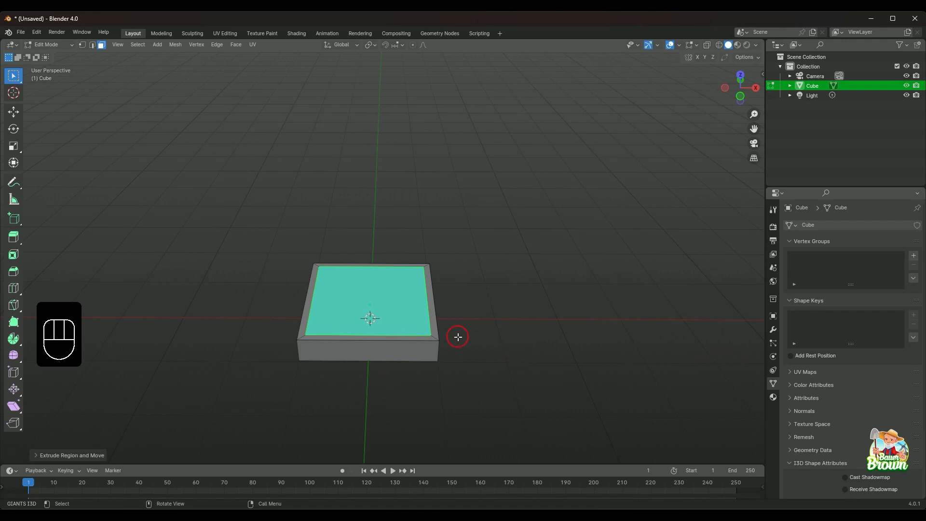
{"action": "scroll", "coordinate": [472, 338], "scroll_direction": "up", "scroll_amount": 1}
{"action": "middle_click_drag", "start_coordinate": [476, 337], "coordinate": [485, 327]}
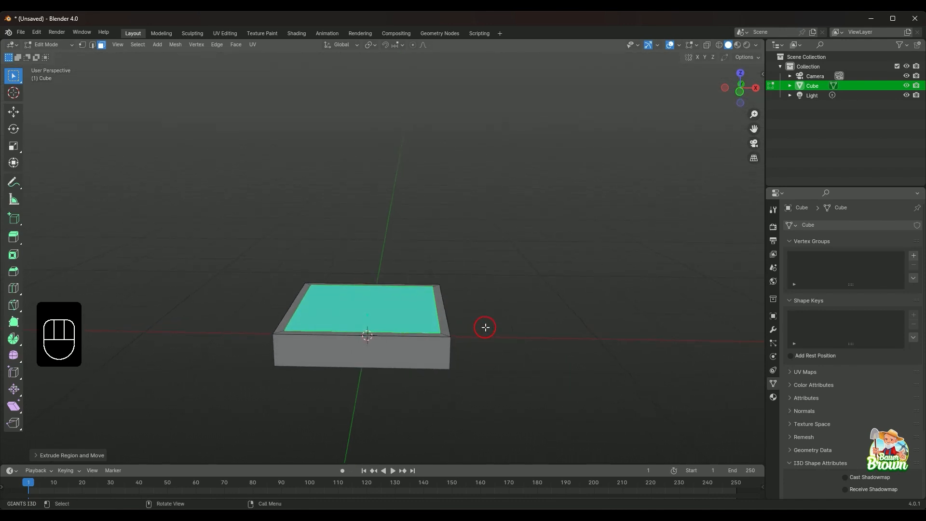
{"action": "middle_click_drag", "start_coordinate": [485, 327], "coordinate": [407, 290]}
{"action": "scroll", "coordinate": [490, 364], "scroll_direction": "up", "scroll_amount": 2}
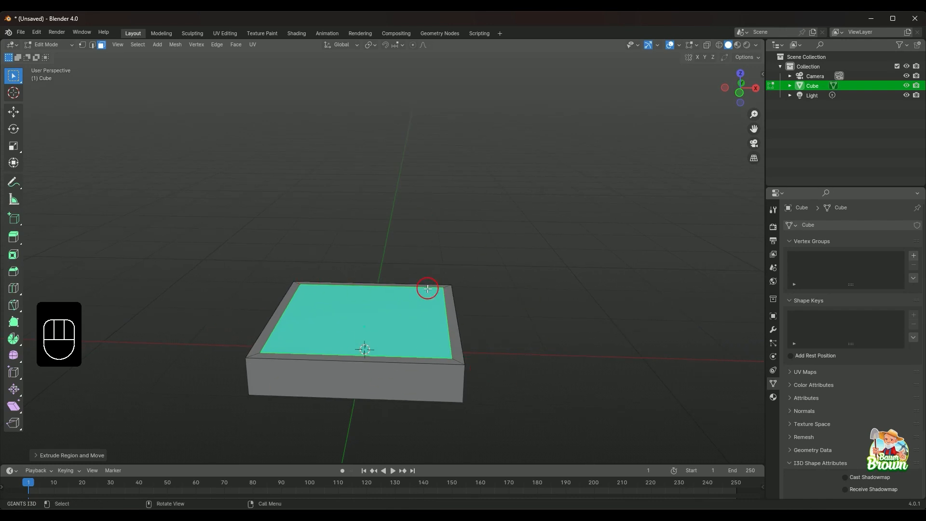
{"action": "key", "text": "KP_1"}
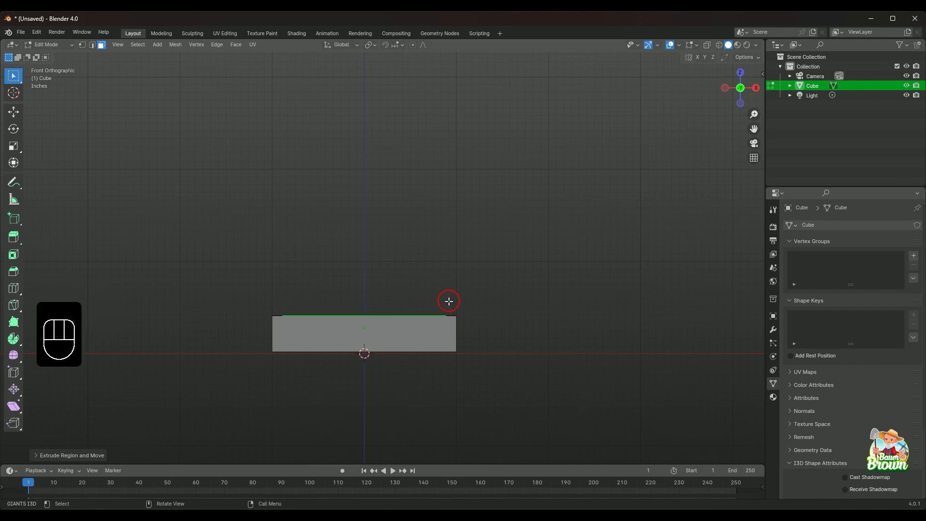
{"action": "key", "text": "KP_7"}
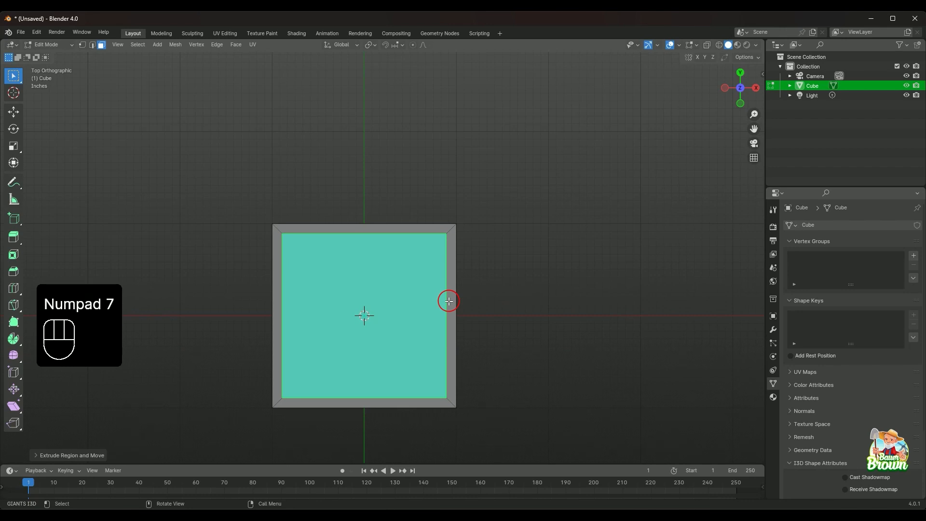
{"action": "middle_click_drag", "start_coordinate": [583, 323], "coordinate": [527, 316]}
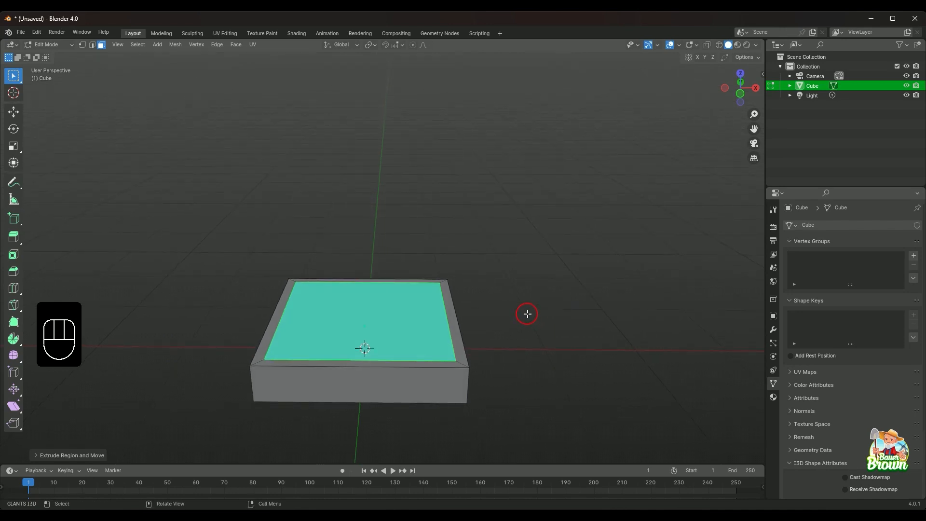
Extrude the inner top face up about 0.087 ft, and inset the raised face by extruding it in place and scaling to about 0.93.
{"action": "key", "text": "e"}
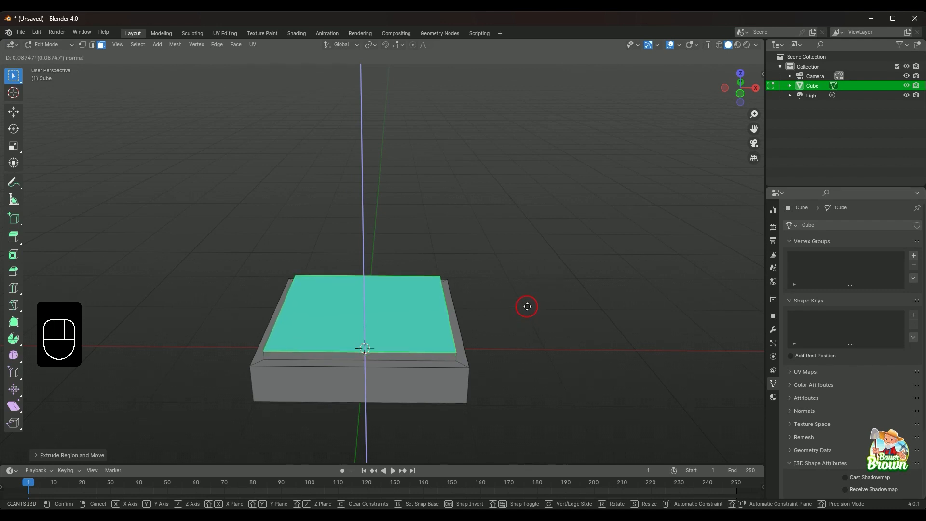
{"action": "left_click", "coordinate": [527, 306]}
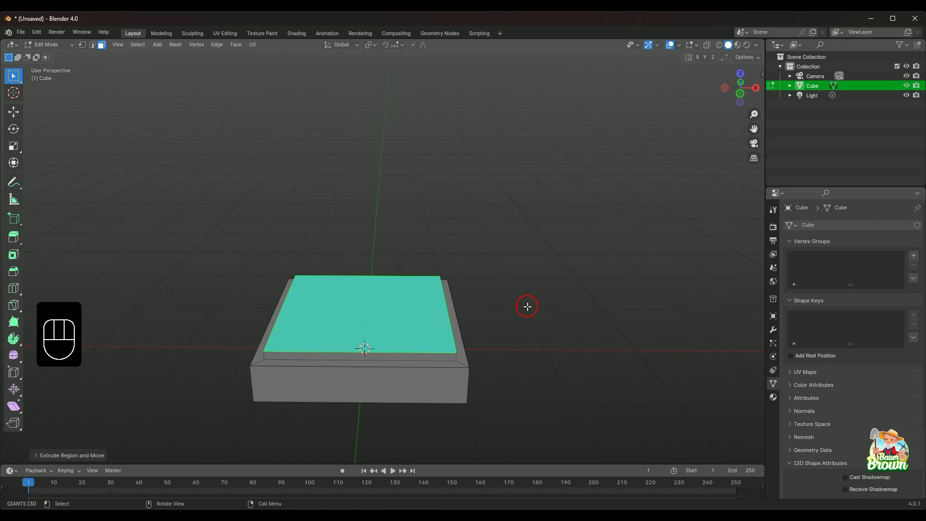
{"action": "key", "text": "e"}
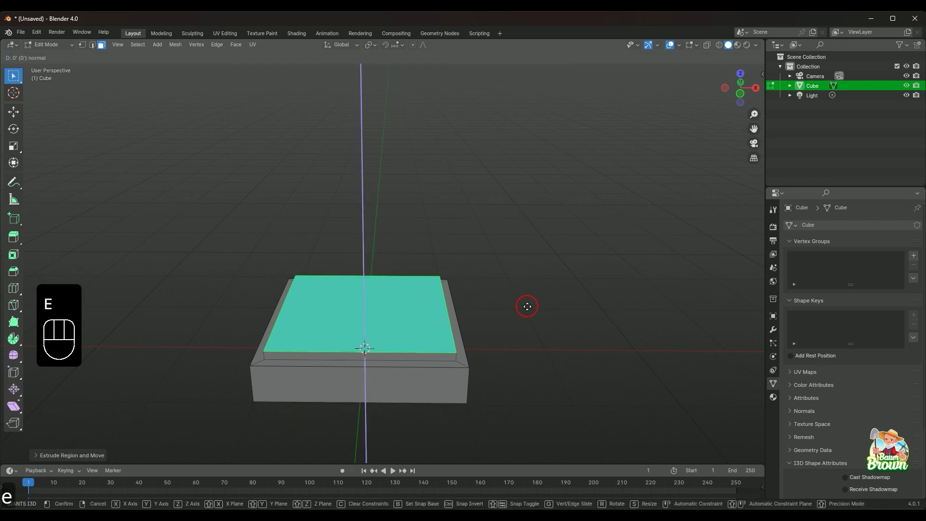
{"action": "key", "text": "s"}
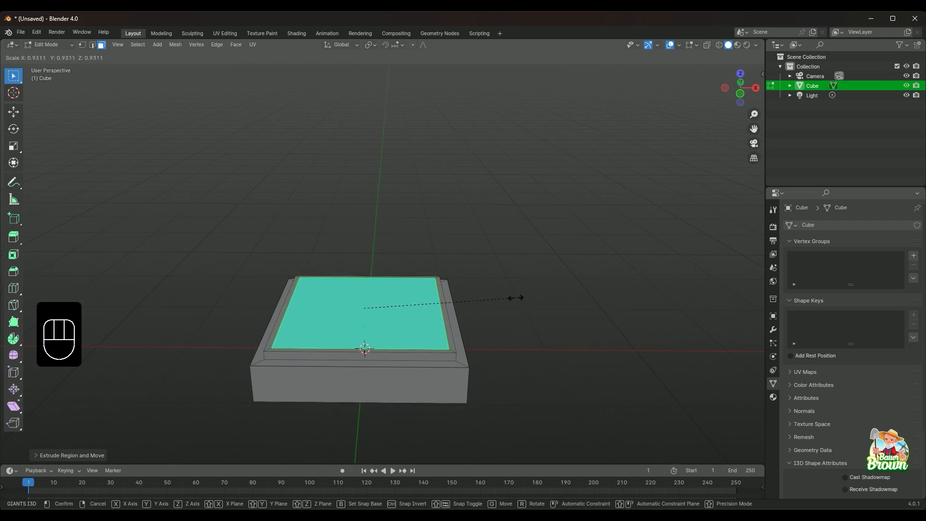
{"action": "left_click", "coordinate": [516, 298]}
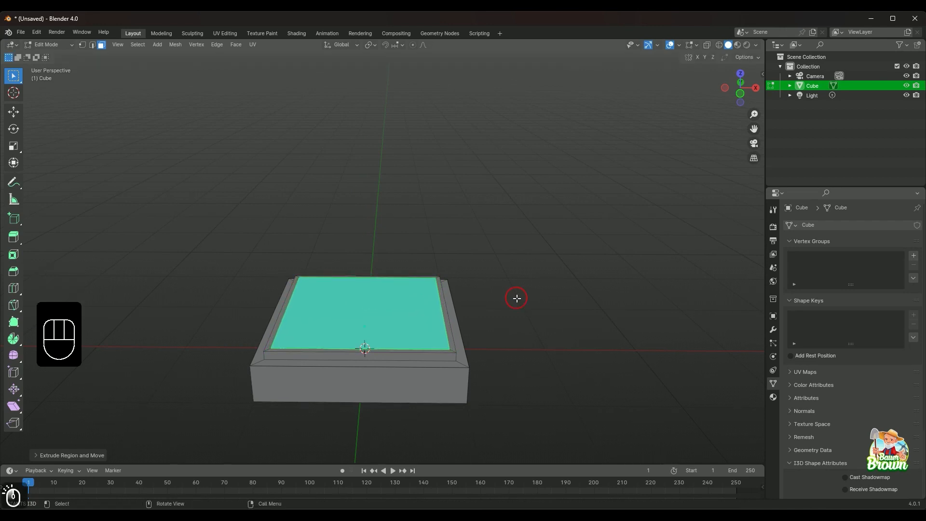
Extrude the inner top face up about 0.064 ft, and inset the raised face by extruding it in place and scaling to about 0.66.
{"action": "middle_click_drag", "start_coordinate": [516, 298], "coordinate": [526, 349]}
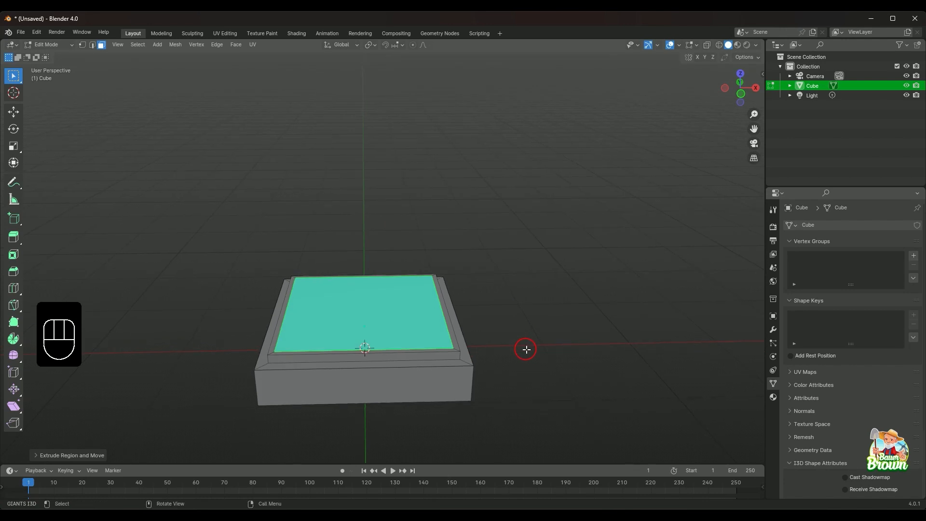
{"action": "key", "text": "e"}
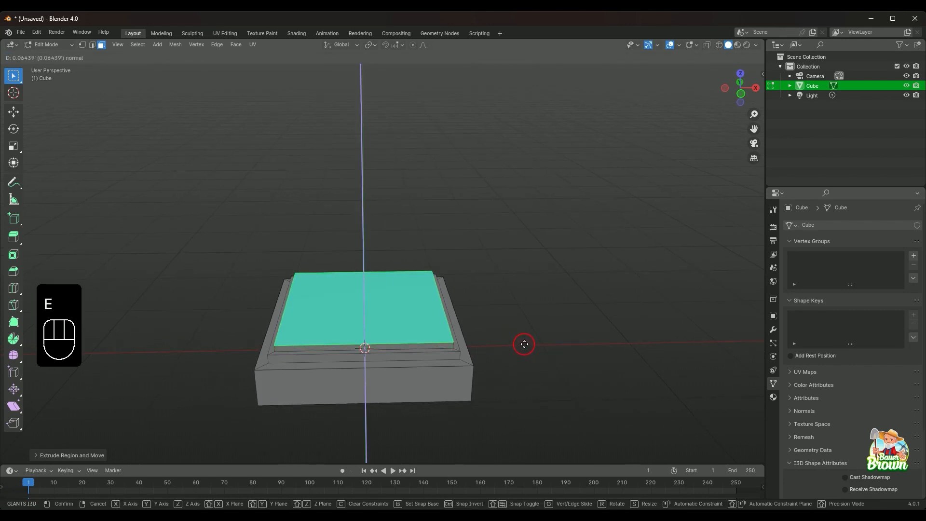
{"action": "left_click", "coordinate": [524, 342]}
{"action": "middle_click_drag", "start_coordinate": [524, 343], "coordinate": [515, 375]}
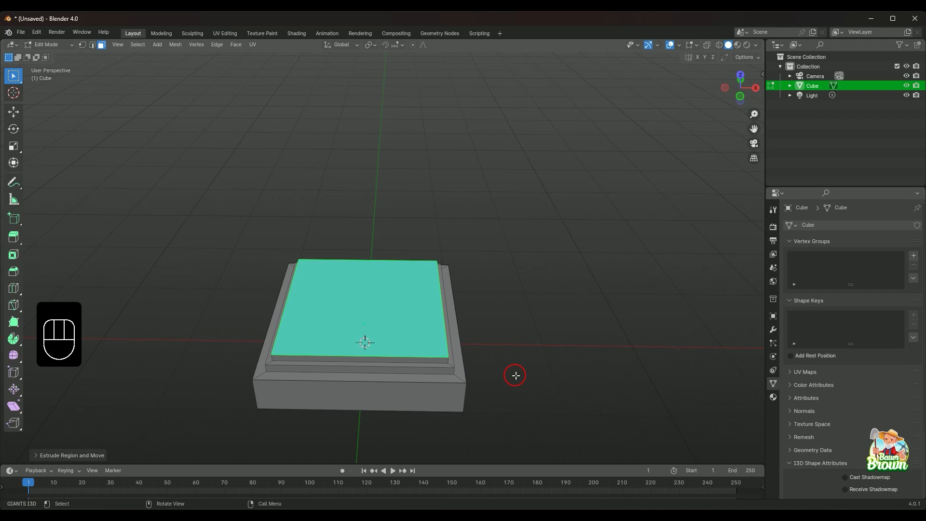
{"action": "key", "text": "e"}
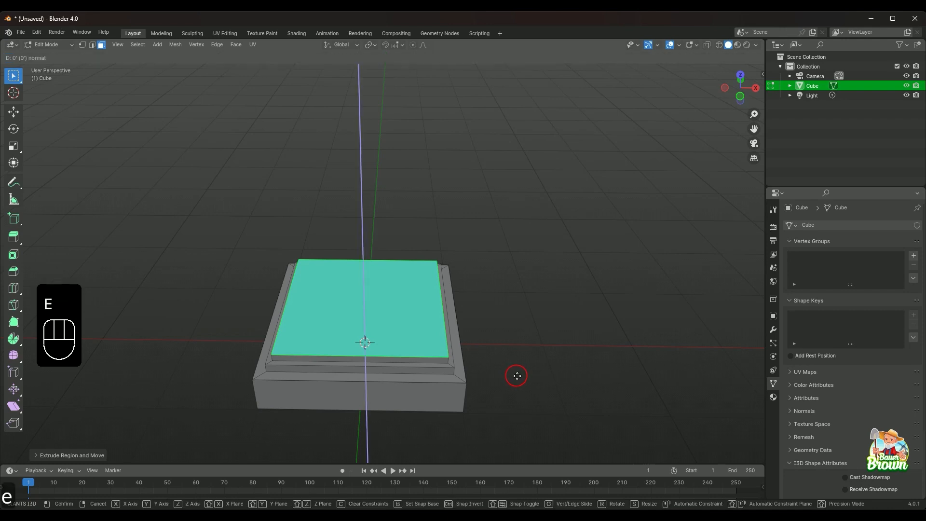
{"action": "key", "text": "s"}
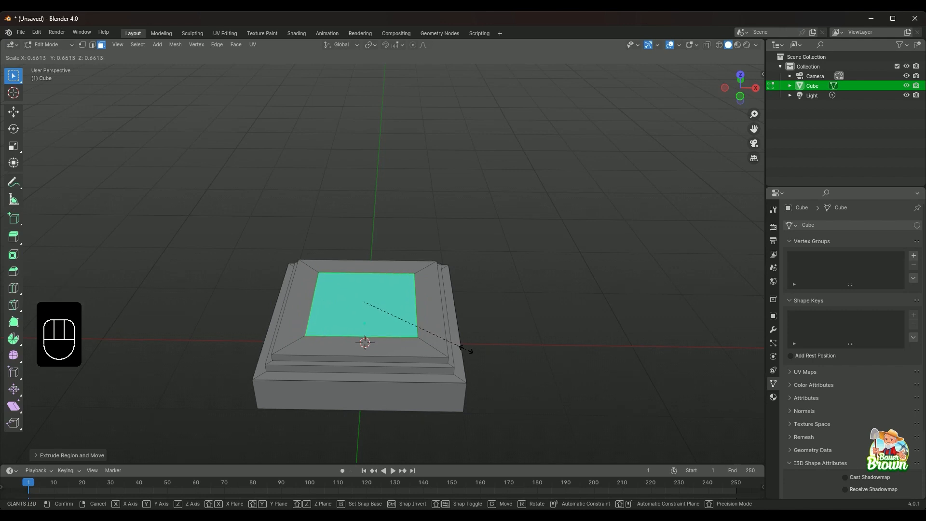
{"action": "left_click", "coordinate": [467, 350]}
Extrude the small inner face straight up by more than 4.4 ft to form a tall column shaft.
{"action": "scroll", "coordinate": [480, 329], "scroll_direction": "down", "scroll_amount": 5}
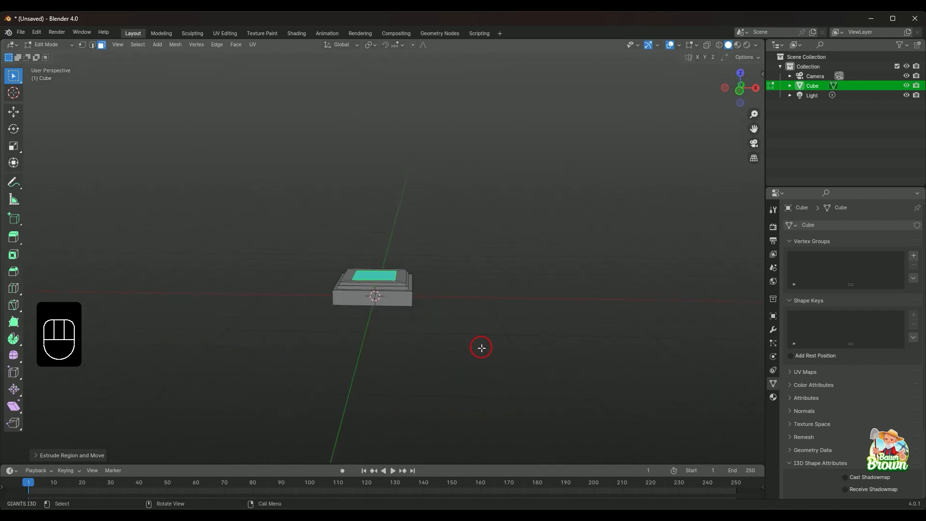
{"action": "middle_click_drag", "start_coordinate": [482, 347], "coordinate": [495, 341]}
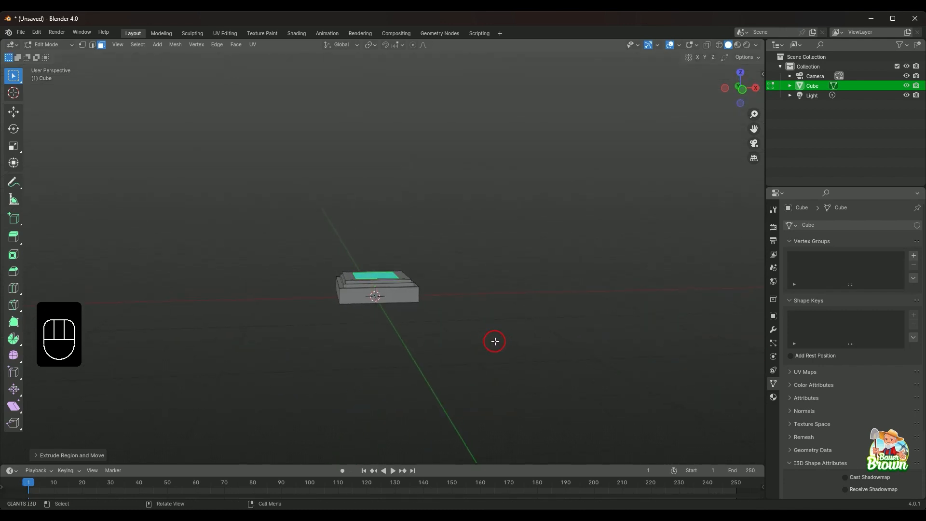
{"action": "key", "text": "e"}
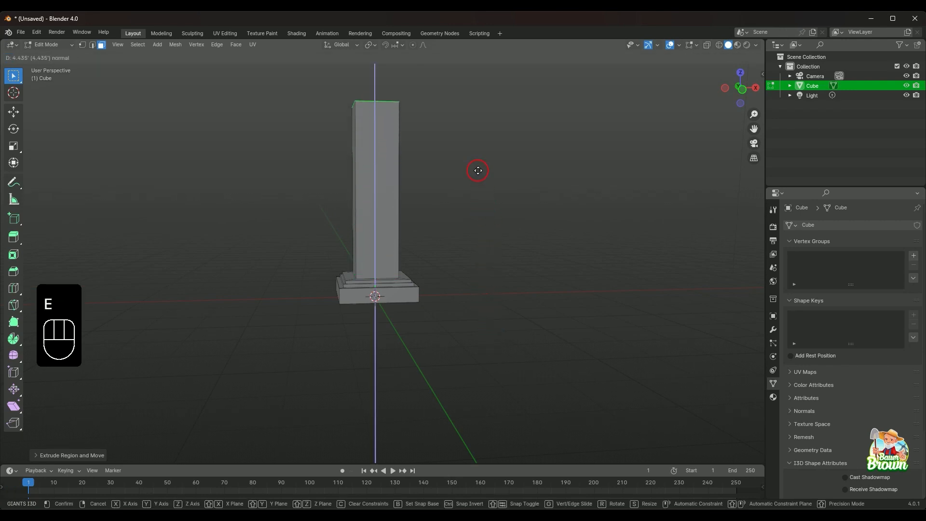
{"action": "left_click", "coordinate": [478, 141]}
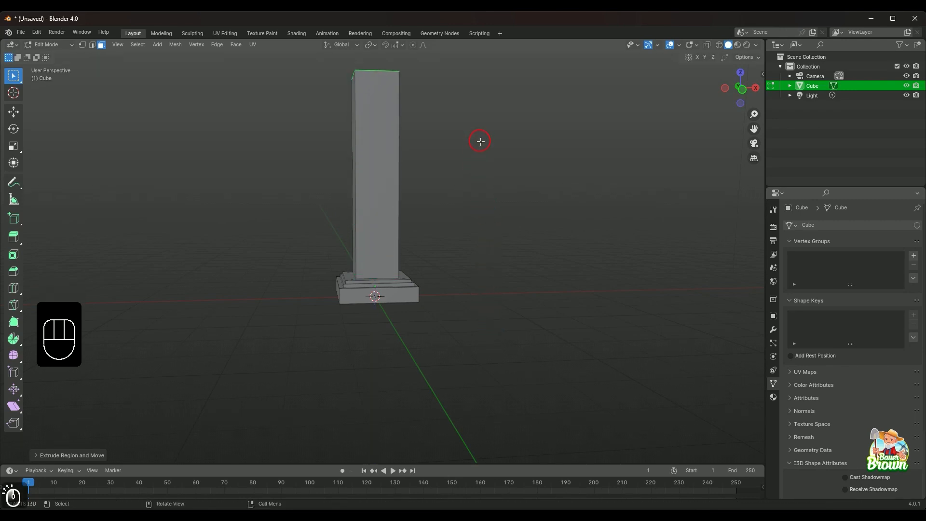
Extrude the shaft's top face in place, scale it outward to slightly wider than the base, and extrude it up into a thick cap.
{"action": "middle_click_drag", "start_coordinate": [494, 147], "coordinate": [472, 333], "text": "shift"}
{"action": "key", "text": "e"}
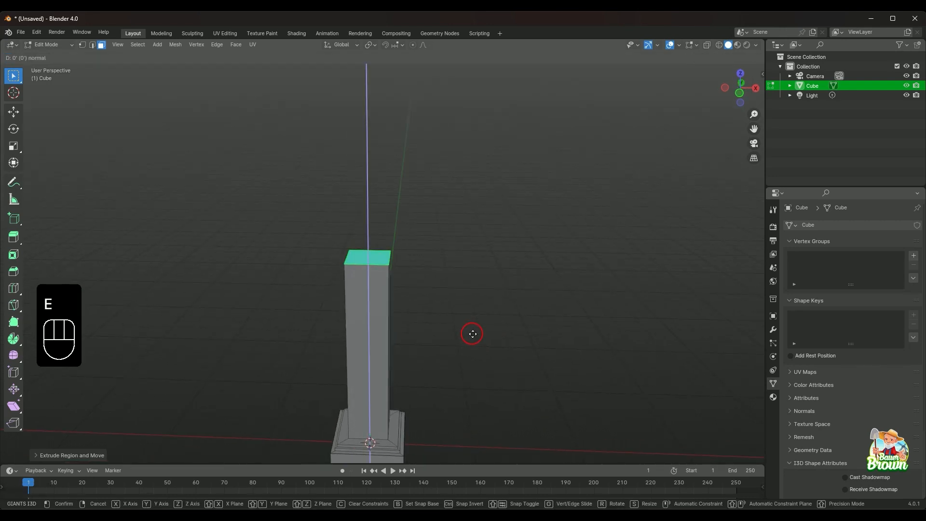
{"action": "key", "text": "s"}
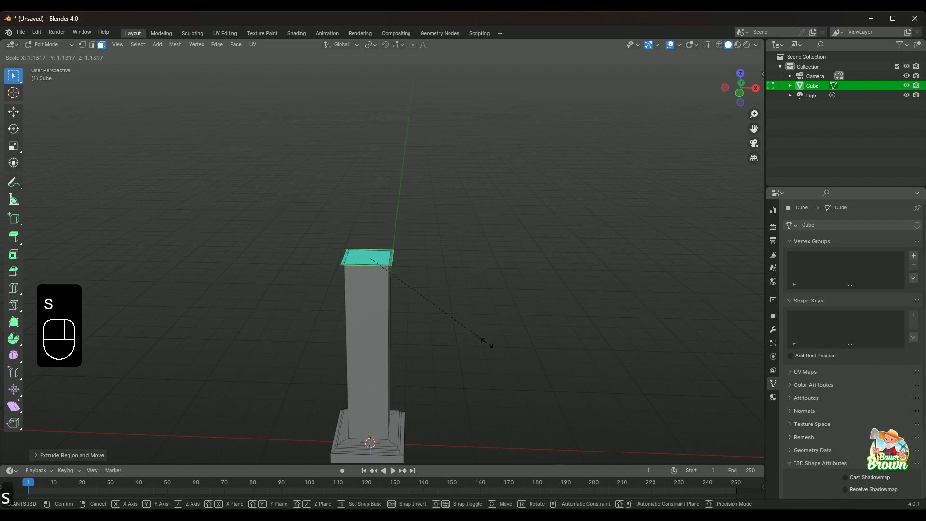
{"action": "left_click", "coordinate": [560, 393]}
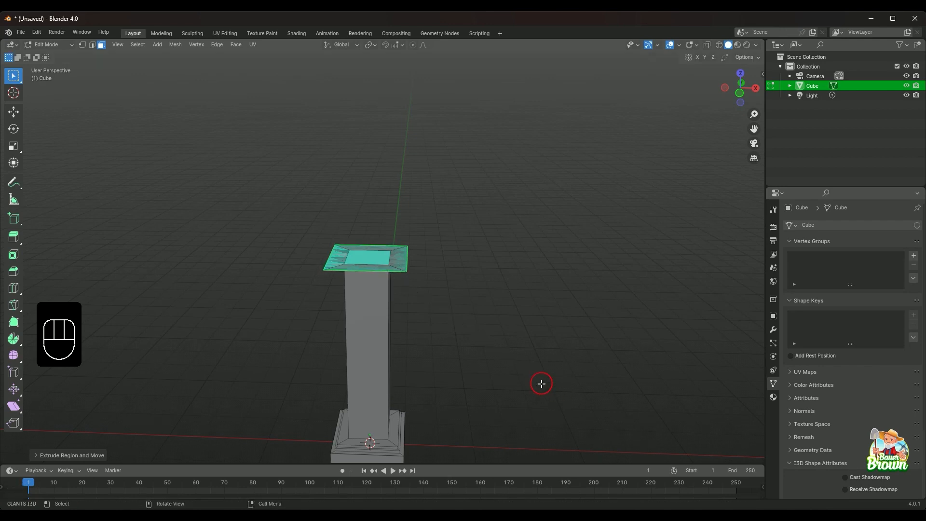
{"action": "key", "text": "e"}
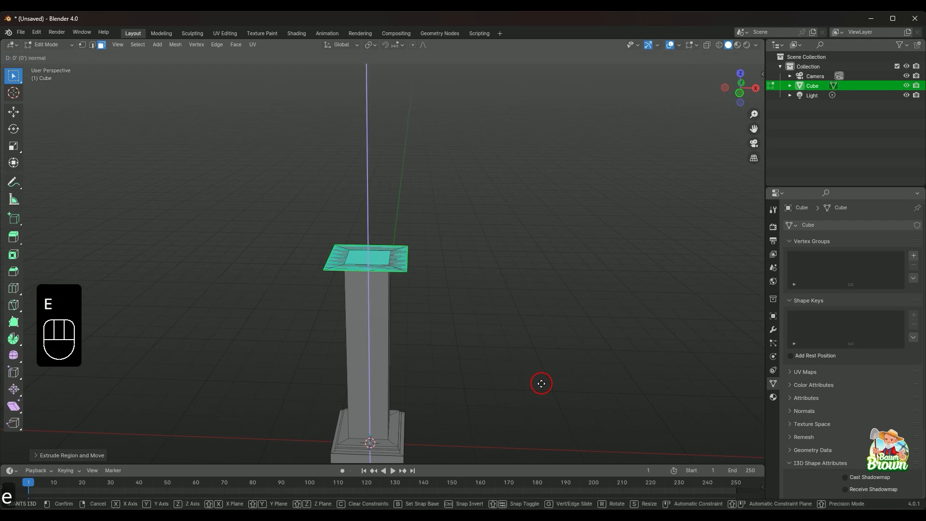
{"action": "left_click", "coordinate": [533, 372]}
{"action": "middle_click_drag", "start_coordinate": [534, 372], "coordinate": [513, 320]}
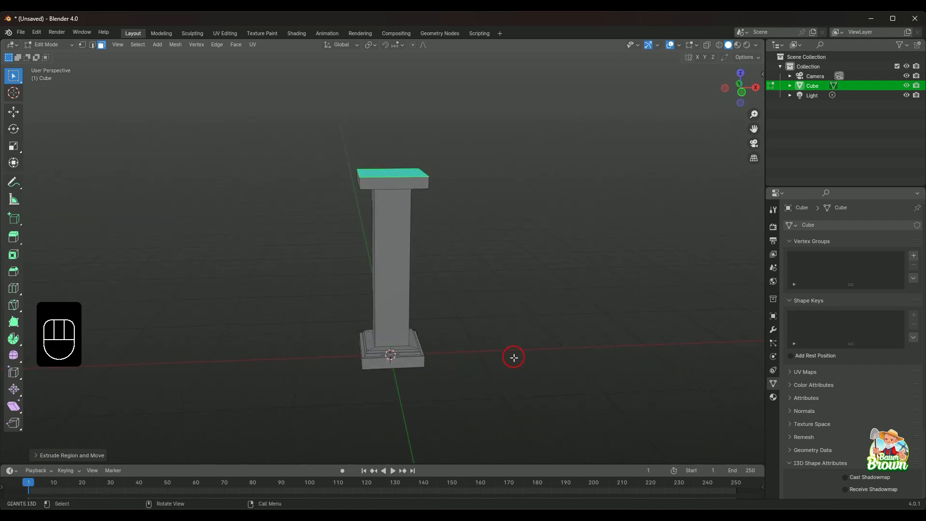
Examine the column from several sides, from the underside of the cap down to the stepped base.
{"action": "scroll", "coordinate": [513, 358], "scroll_direction": "up", "scroll_amount": 2}
{"action": "middle_click_drag", "start_coordinate": [517, 358], "coordinate": [407, 341]}
{"action": "middle_click_drag", "start_coordinate": [483, 318], "coordinate": [463, 314]}
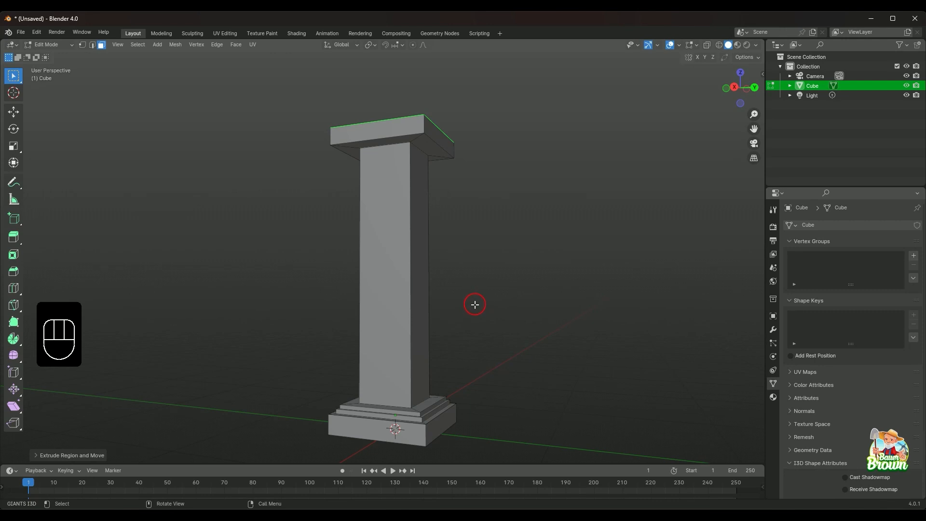
{"action": "mouse_move", "coordinate": [474, 304]}
{"action": "middle_mouse_down", "text": "shift"}
{"action": "mouse_move", "coordinate": [455, 258]}
{"action": "mouse_move", "coordinate": [474, 290]}
{"action": "middle_mouse_up", "text": "shift"}
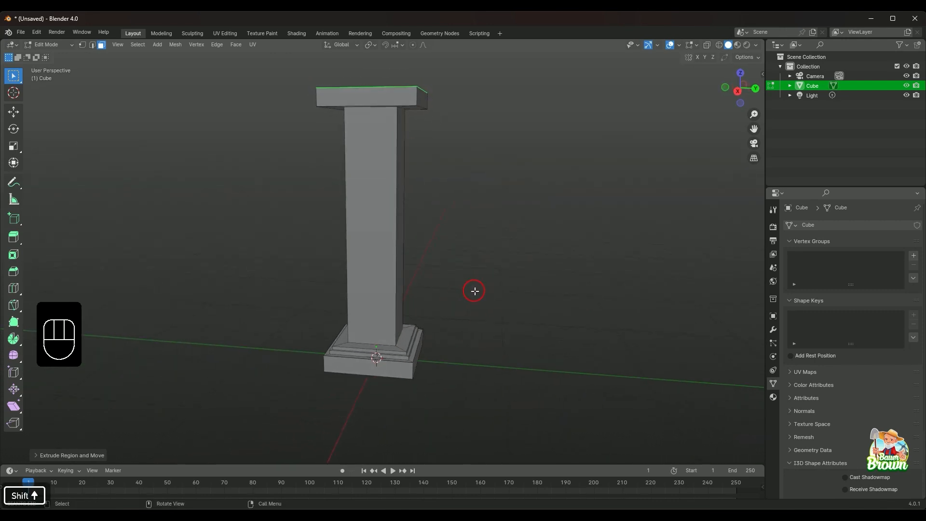
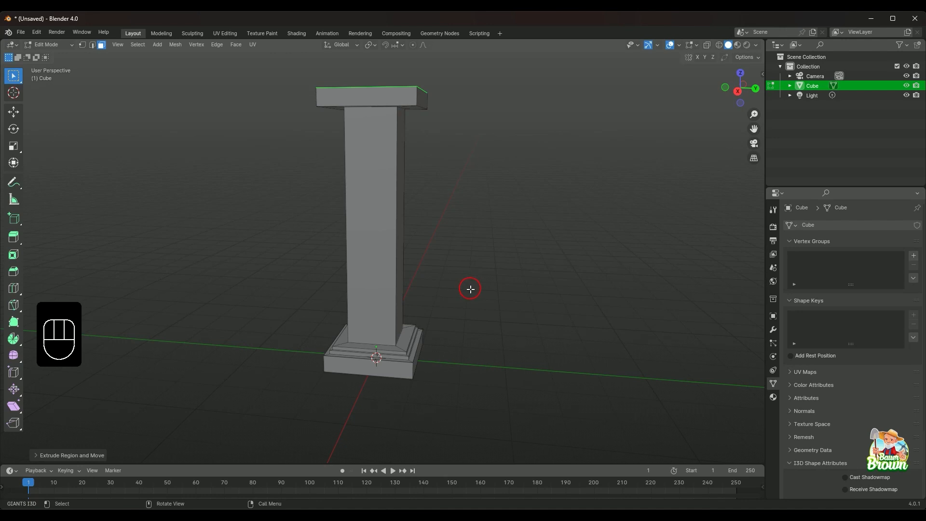
{"action": "middle_click_drag", "start_coordinate": [464, 362], "coordinate": [499, 354]}
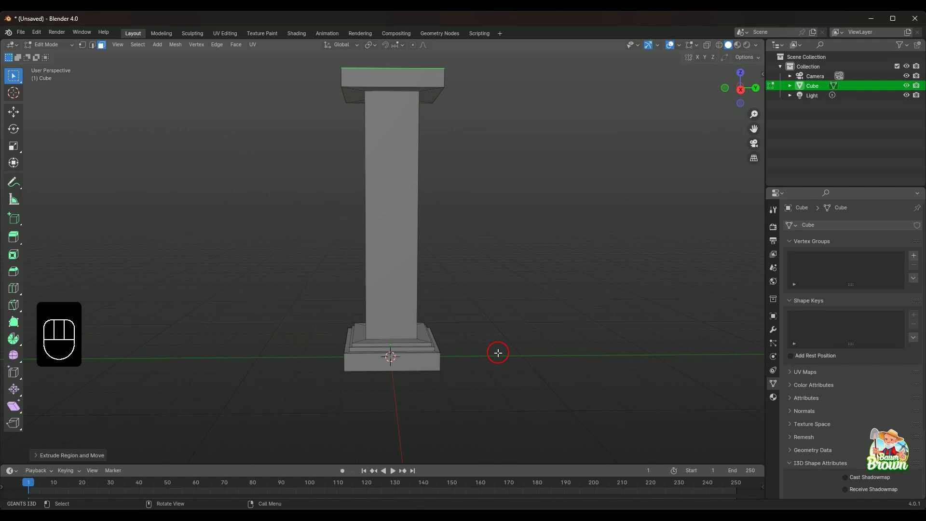
{"action": "scroll", "coordinate": [515, 320], "scroll_direction": "up", "scroll_amount": 2}
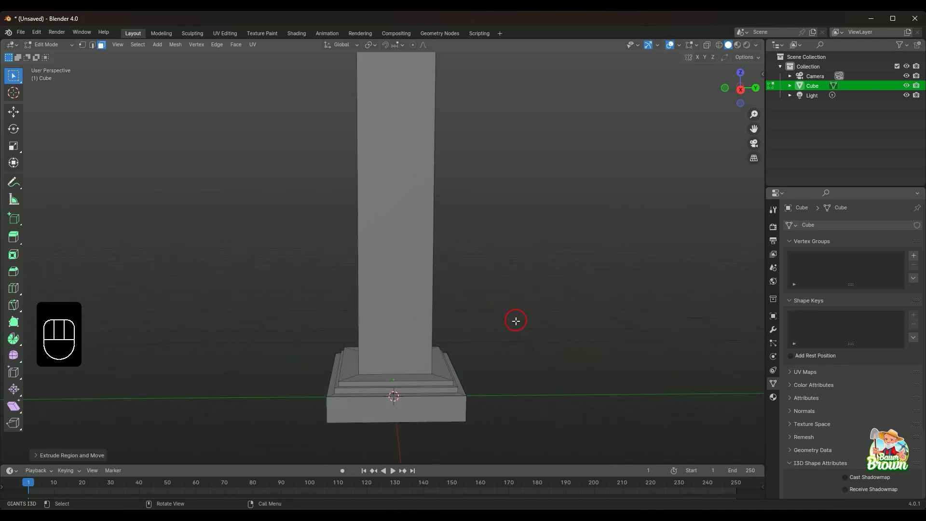
{"action": "middle_click_drag", "start_coordinate": [519, 362], "coordinate": [443, 331], "text": "shift"}
{"action": "scroll", "coordinate": [443, 332], "scroll_direction": "up", "scroll_amount": 3}
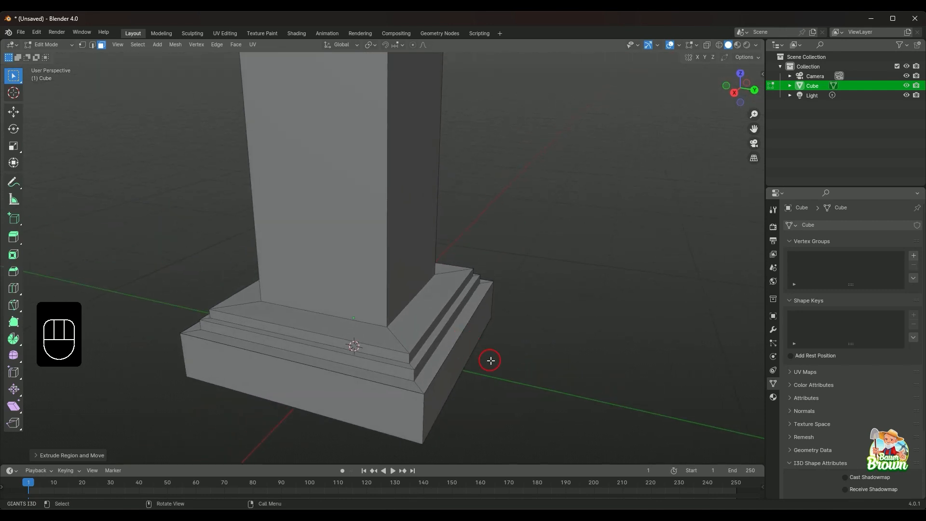
In edge selection mode, select the outer top edge loops of both raised steps on the column's base.
{"action": "key", "text": "2"}
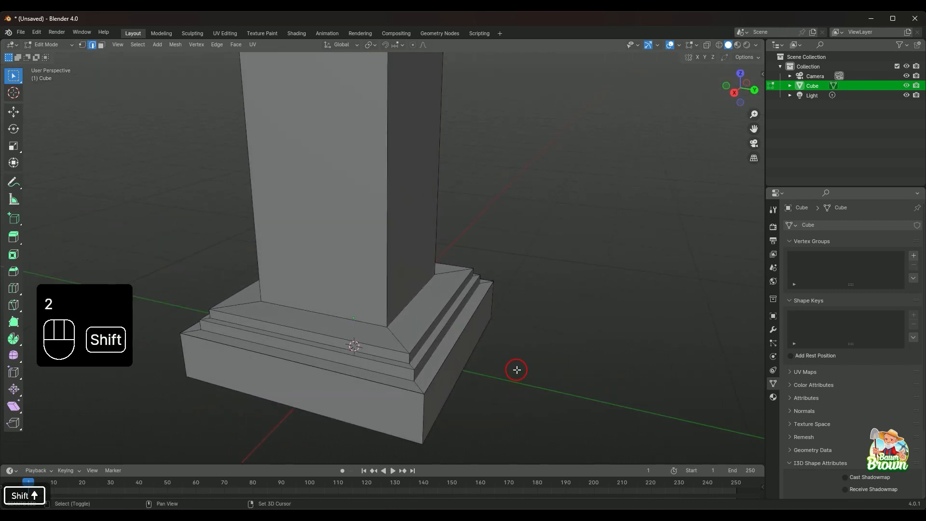
{"action": "middle_click_drag", "start_coordinate": [517, 370], "coordinate": [519, 331], "text": "shift"}
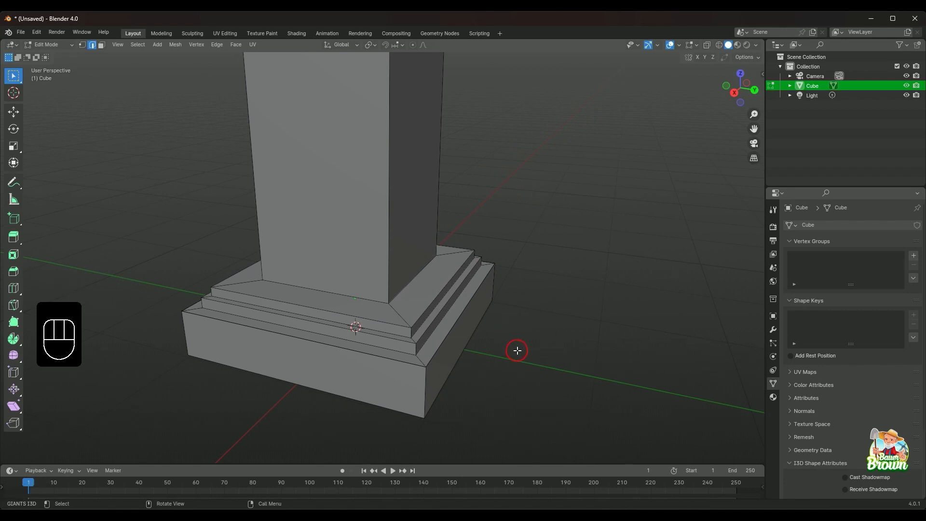
{"action": "scroll", "coordinate": [517, 351], "scroll_direction": "up", "scroll_amount": 1}
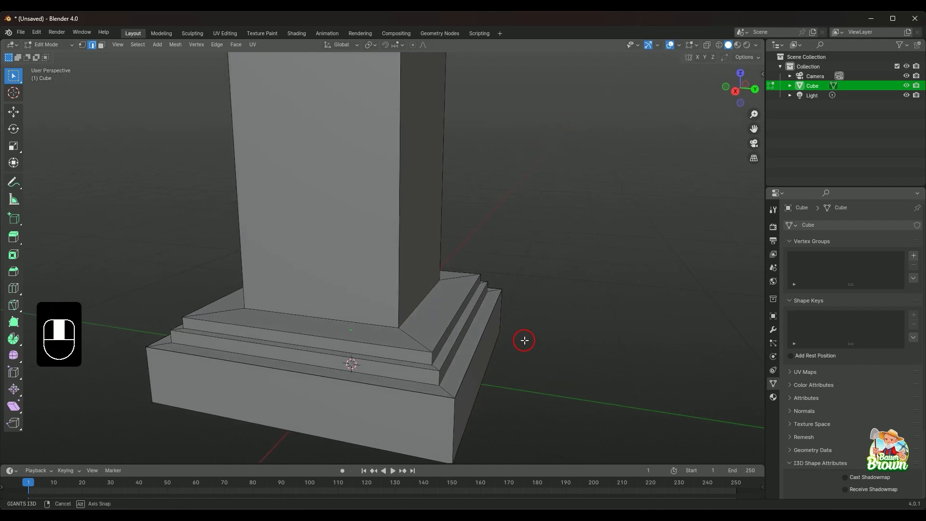
{"action": "left_click", "coordinate": [443, 322], "text": "alt"}
{"action": "mouse_move", "coordinate": [529, 344]}
{"action": "middle_mouse_down"}
{"action": "mouse_move", "coordinate": [519, 363]}
{"action": "mouse_move", "coordinate": [407, 360]}
{"action": "mouse_move", "coordinate": [337, 332]}
{"action": "mouse_move", "coordinate": [413, 341]}
{"action": "mouse_move", "coordinate": [506, 325]}
{"action": "mouse_move", "coordinate": [535, 345]}
{"action": "middle_mouse_up"}
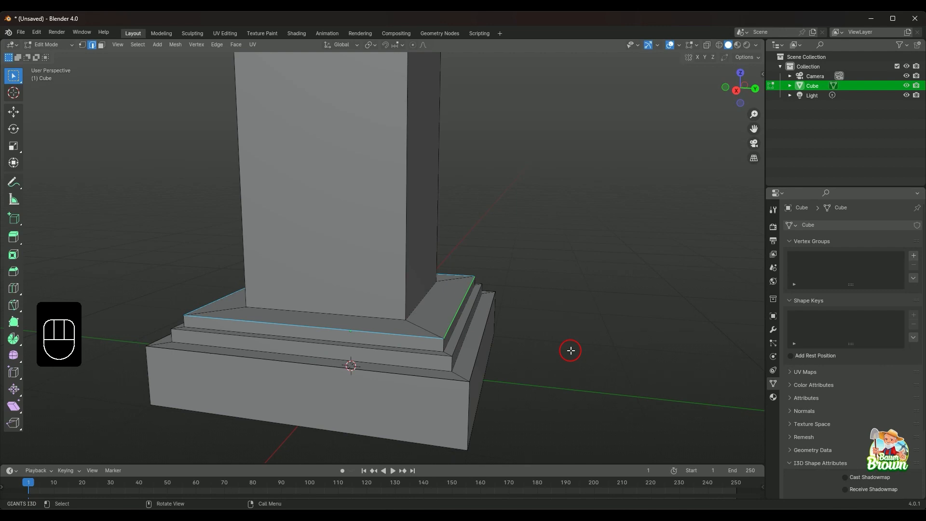
{"action": "key", "text": "shift"}
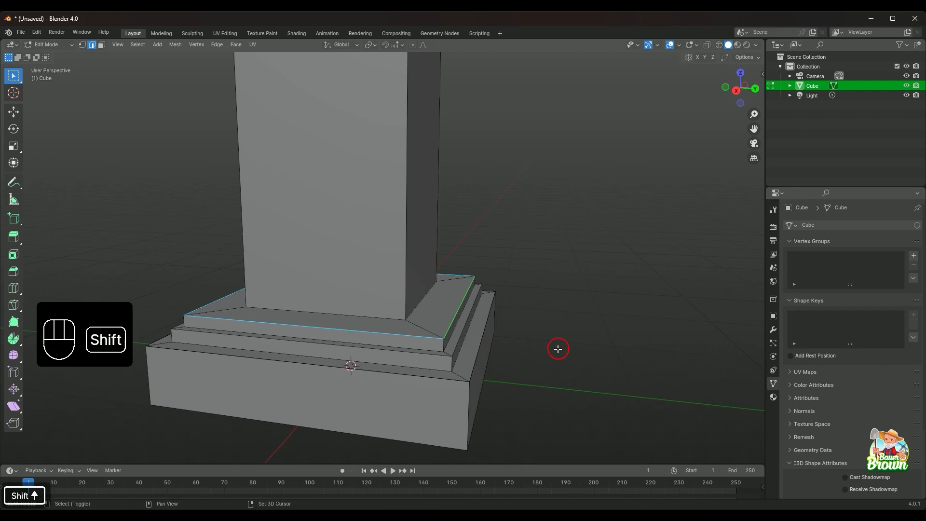
{"action": "key", "text": "alt"}
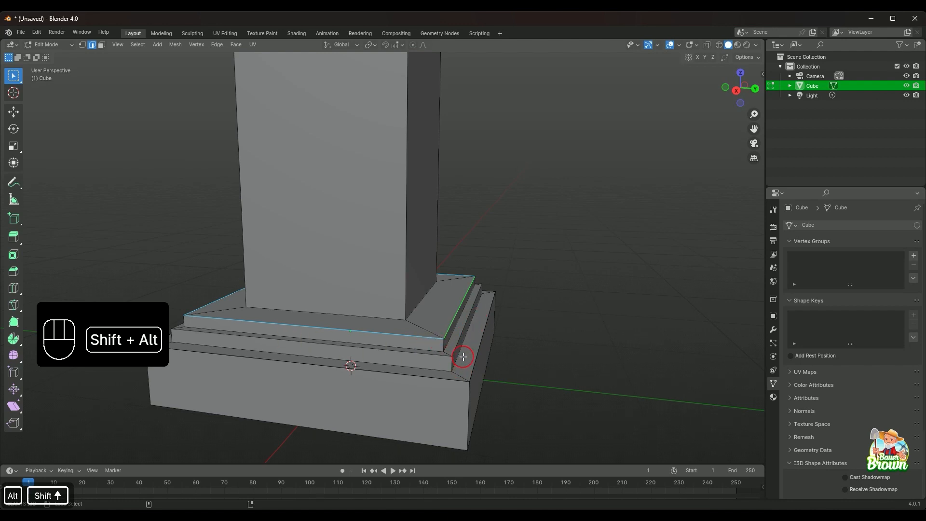
{"action": "left_click", "coordinate": [460, 338], "text": "alt+shift"}
{"action": "mouse_move", "coordinate": [610, 355]}
{"action": "middle_mouse_down"}
{"action": "mouse_move", "coordinate": [588, 364]}
{"action": "mouse_move", "coordinate": [589, 341]}
{"action": "mouse_move", "coordinate": [618, 360]}
{"action": "middle_mouse_up"}
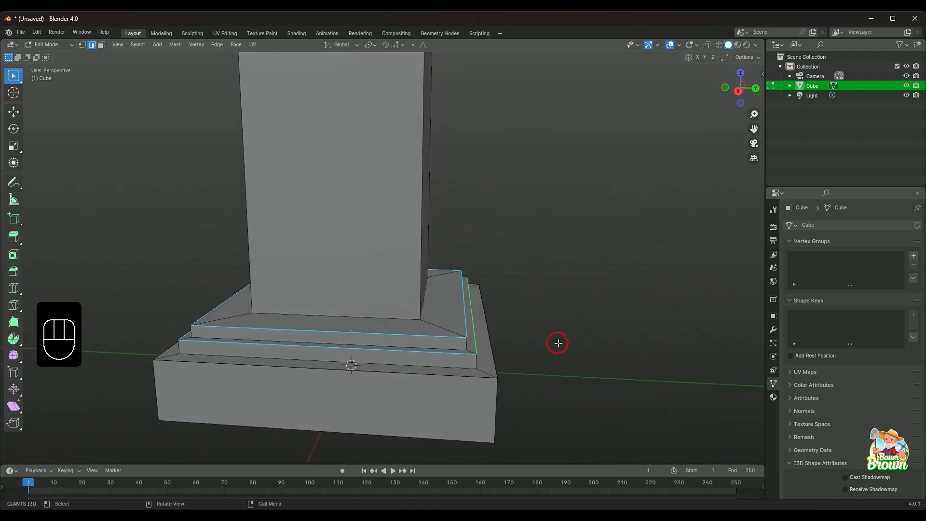
{"action": "middle_click_drag", "start_coordinate": [558, 343], "coordinate": [575, 349]}
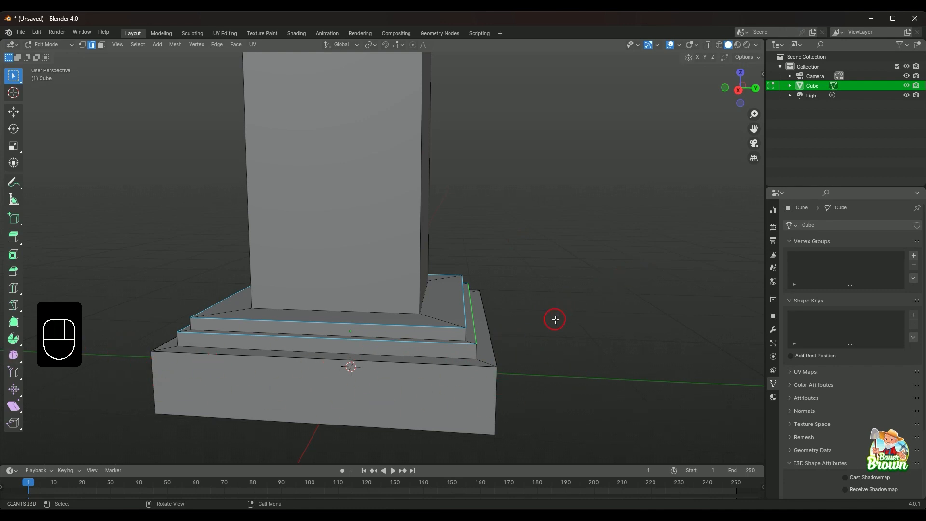
{"action": "middle_click_drag", "start_coordinate": [580, 323], "coordinate": [482, 336]}
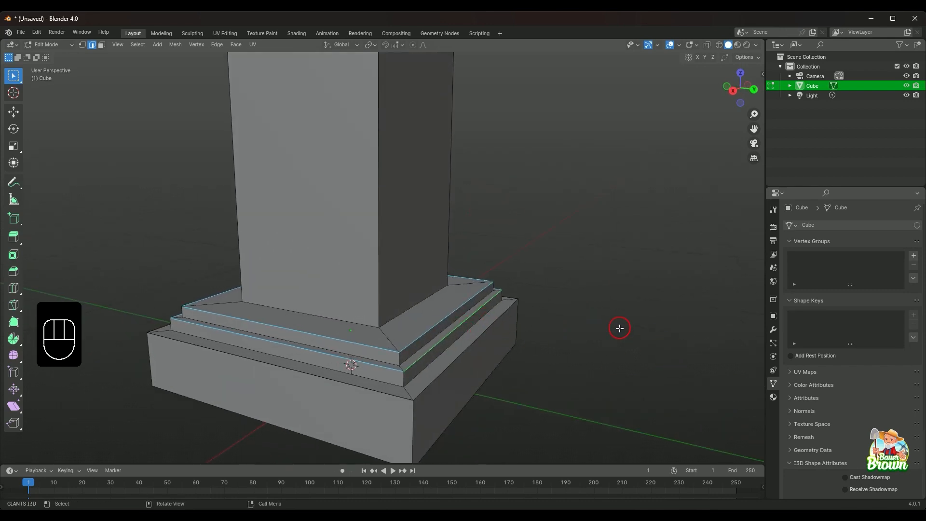
Try to bevel the two selected edge loops on the base with three segments and a width of about 0.06 ft.
{"action": "key", "text": "b"}
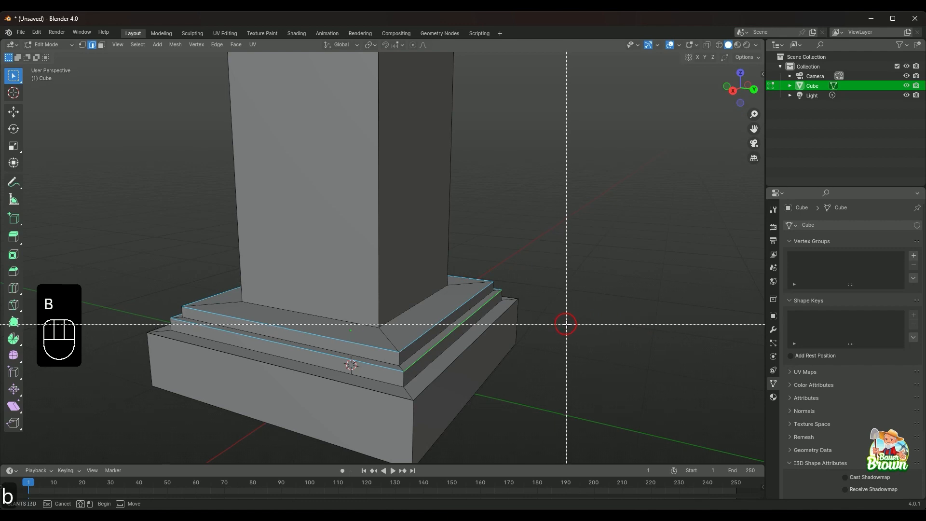
{"action": "right_click", "coordinate": [582, 333]}
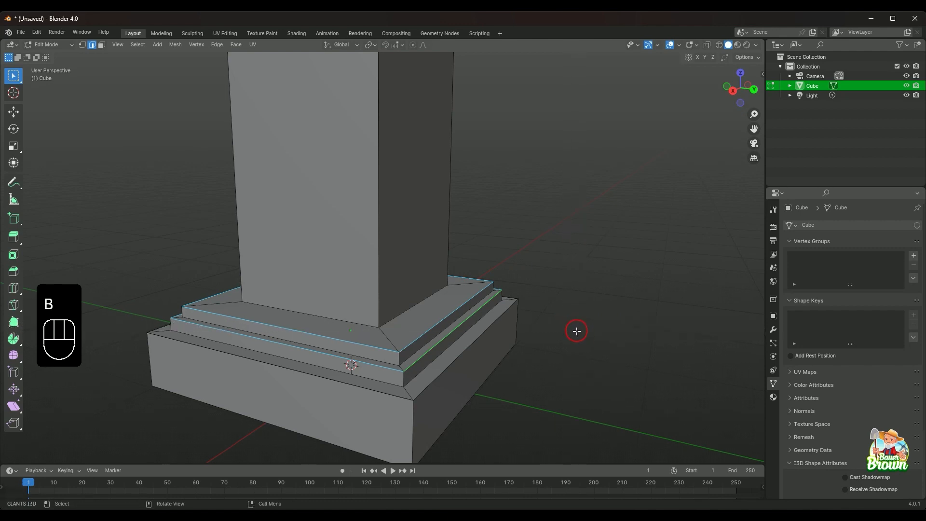
{"action": "middle_click_drag", "start_coordinate": [564, 341], "coordinate": [587, 356]}
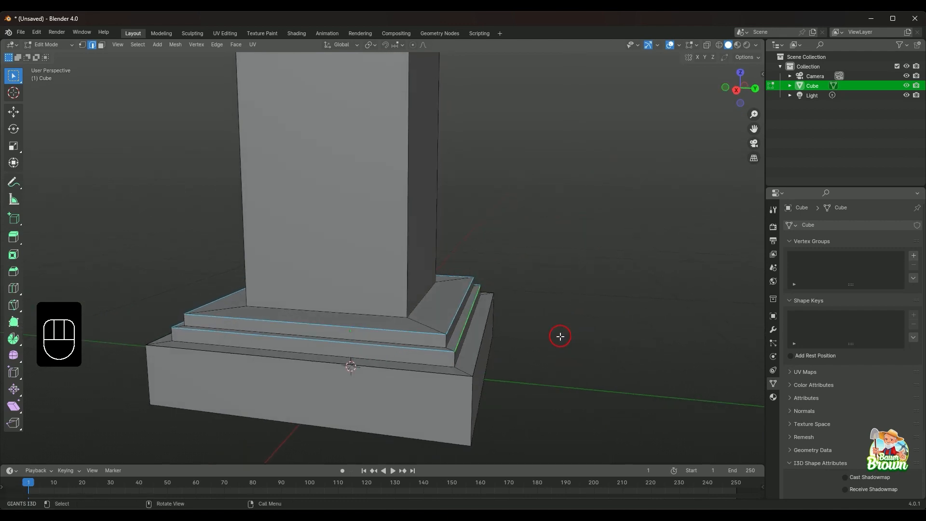
{"action": "key", "text": "ctrl+b"}
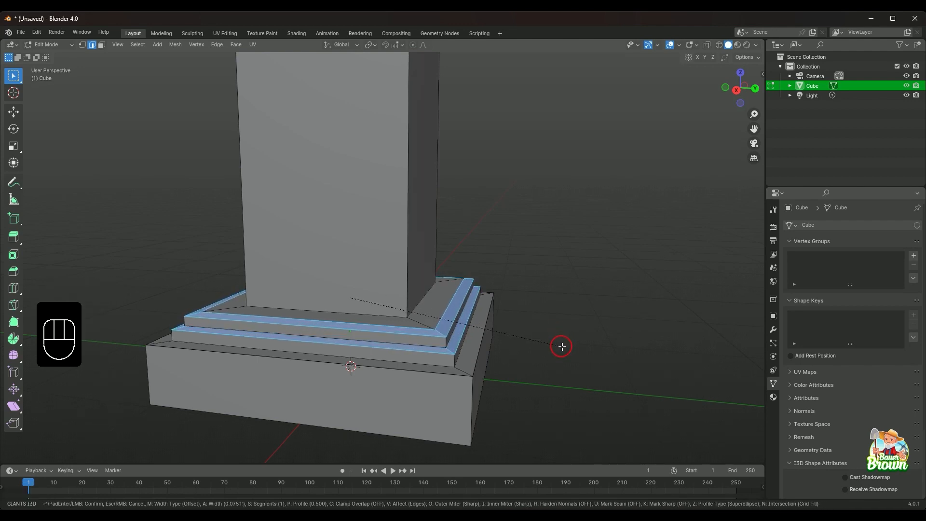
{"action": "scroll", "coordinate": [564, 347], "scroll_direction": "up", "scroll_amount": 2}
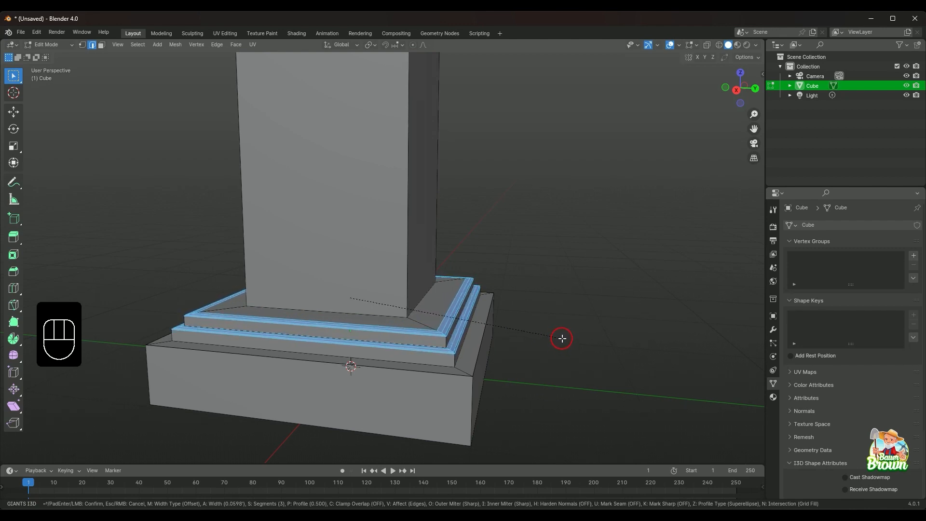
{"action": "right_click", "coordinate": [567, 354]}
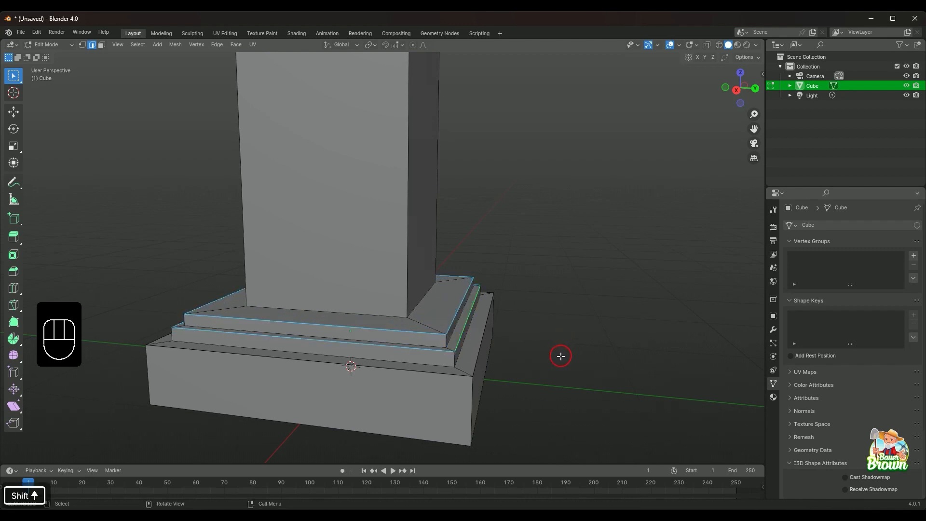
Try to bevel the two selected edge loops on the base with three segments and a width of about 0.11 ft.
{"action": "middle_click_drag", "start_coordinate": [555, 354], "coordinate": [534, 354], "text": "shift"}
{"action": "scroll", "coordinate": [542, 353], "scroll_direction": "up", "scroll_amount": 2}
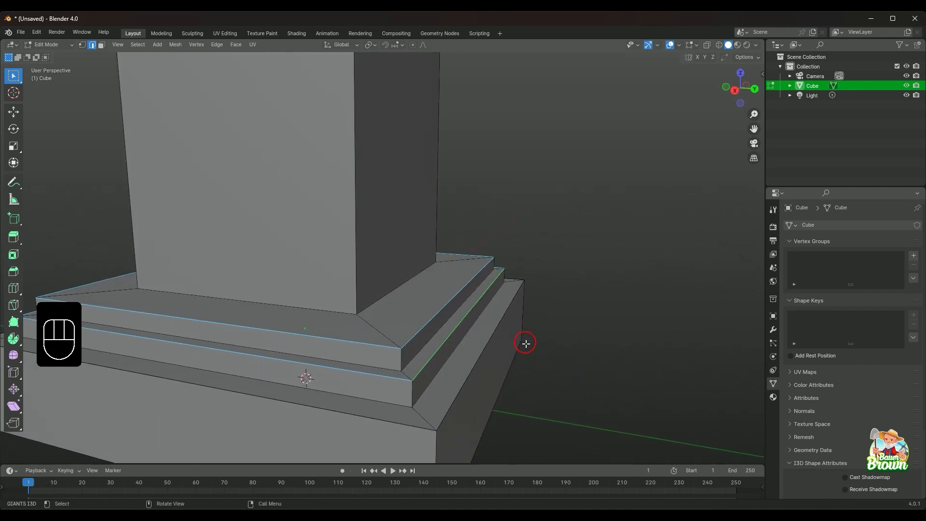
{"action": "key", "text": "ctrl+b"}
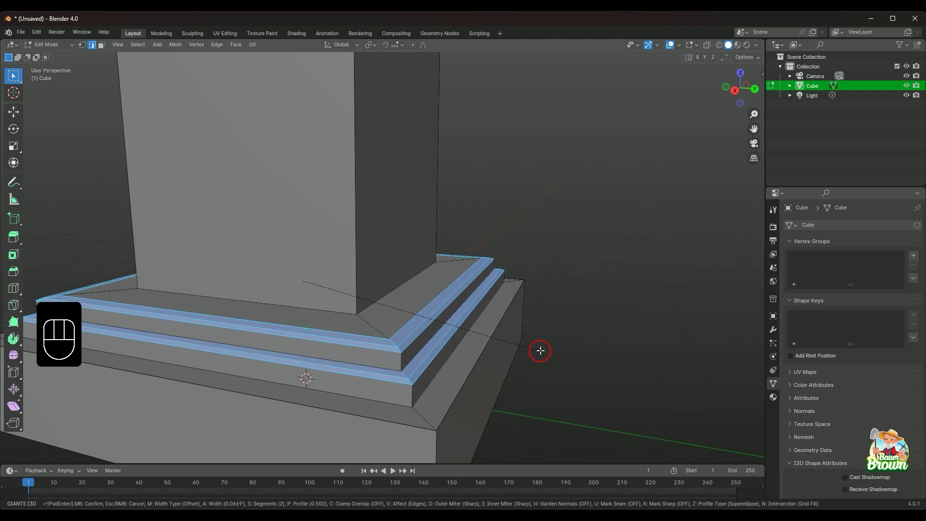
{"action": "scroll", "coordinate": [540, 350], "scroll_direction": "up", "scroll_amount": 2}
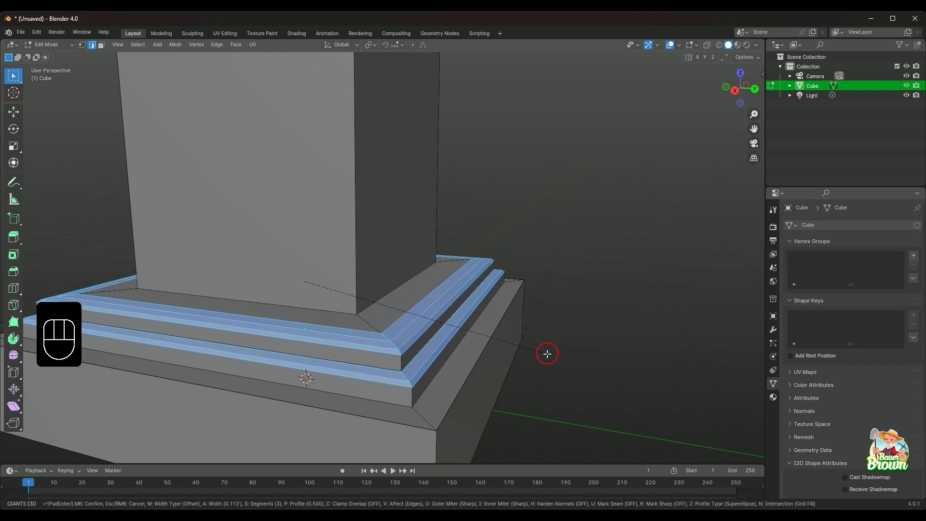
{"action": "left_click", "coordinate": [547, 346]}
{"action": "scroll", "coordinate": [546, 351], "scroll_direction": "down", "scroll_amount": 4}
{"action": "scroll", "coordinate": [545, 357], "scroll_direction": "down", "scroll_amount": 4}
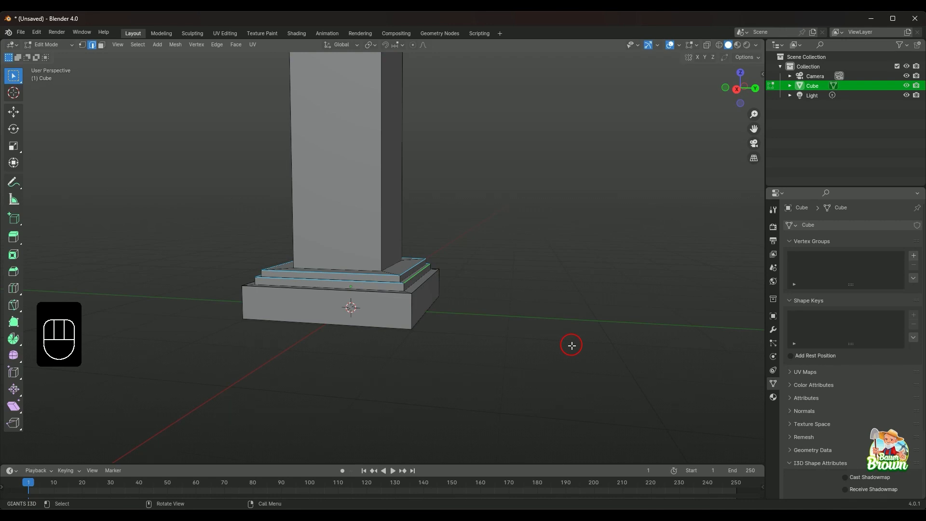
Show the column's transform values, return to Object Mode and apply all transforms to the column.
{"action": "key", "text": "n"}
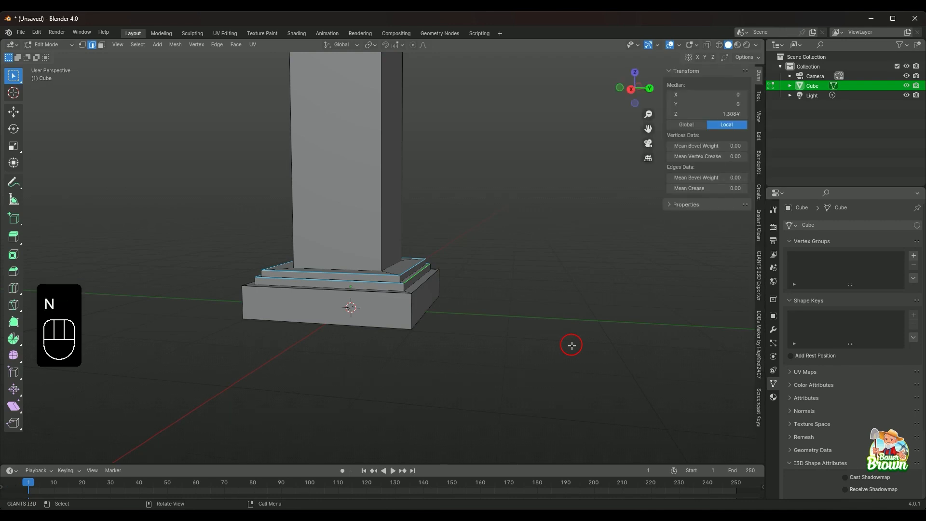
{"action": "key", "text": "Tab"}
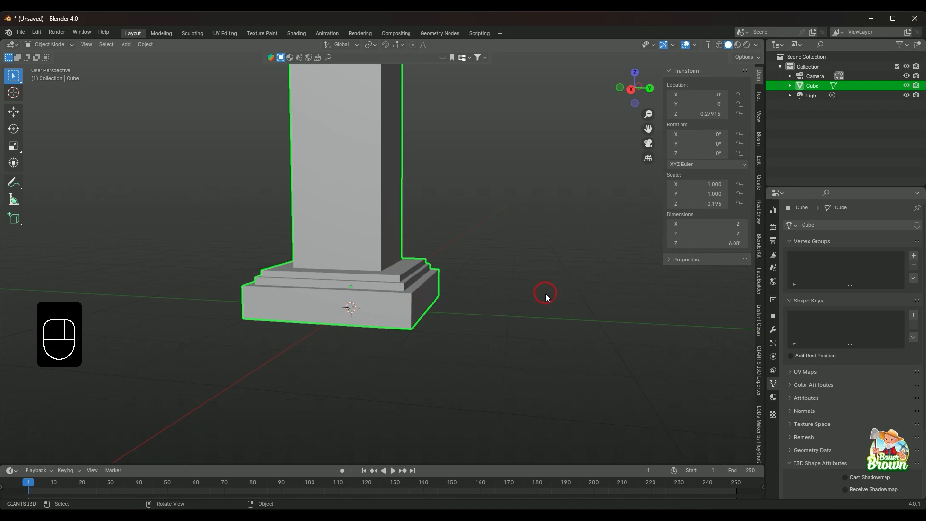
{"action": "key", "text": "ctrl+a"}
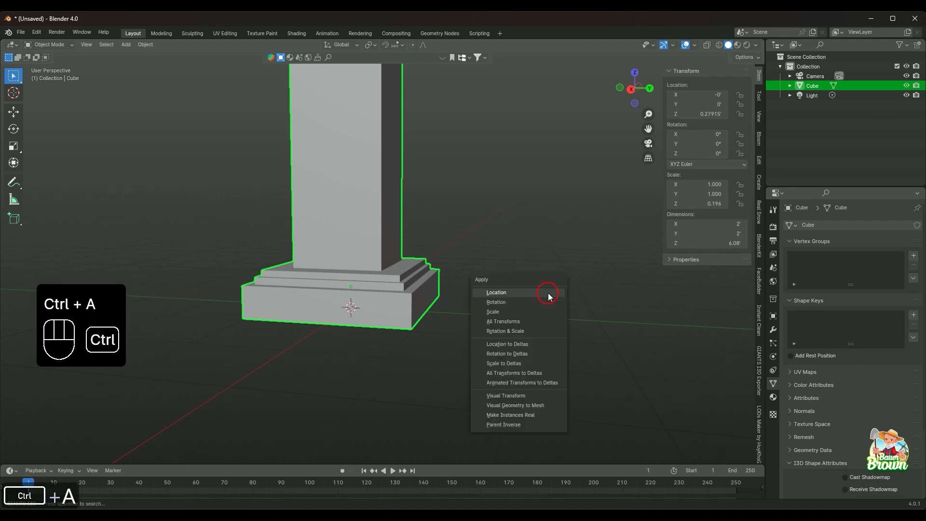
{"action": "left_click", "coordinate": [532, 323]}
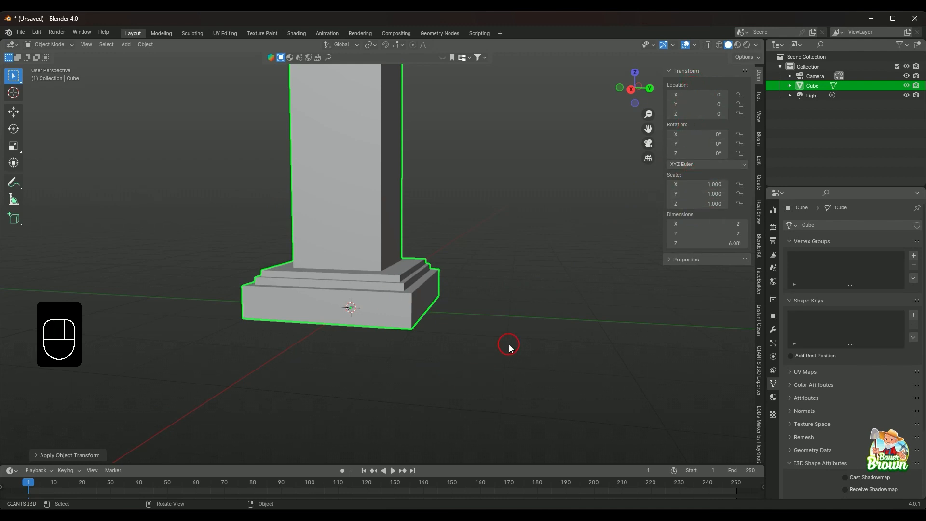
In Edit Mode, bevel the two base edge loops with three segments, clamp overlap on and a width of about 0.044 ft, and clear the selection.
{"action": "key", "text": "Tab"}
{"action": "middle_click_drag", "start_coordinate": [502, 314], "coordinate": [500, 350]}
{"action": "scroll", "coordinate": [500, 349], "scroll_direction": "up", "scroll_amount": 5}
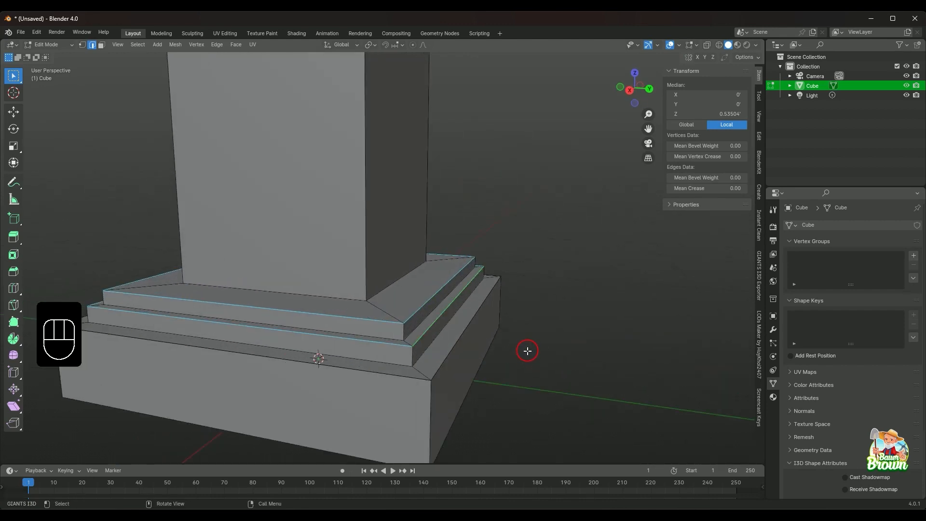
{"action": "key", "text": "ctrl"}
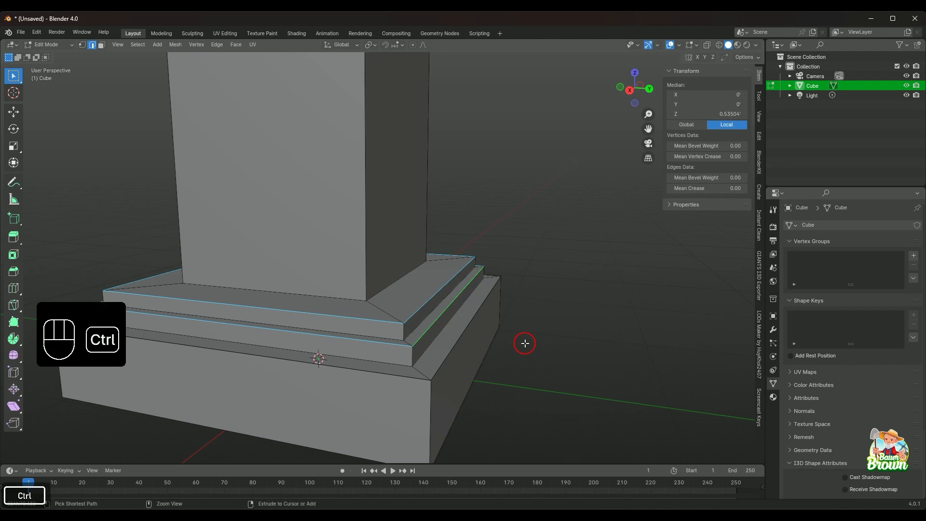
{"action": "key", "text": "ctrl+b"}
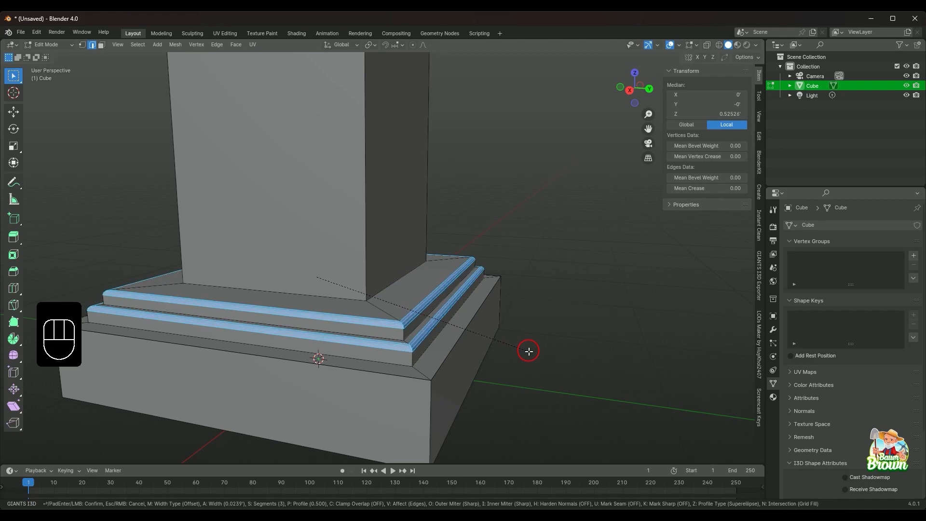
{"action": "scroll", "coordinate": [530, 353], "scroll_direction": "up", "scroll_amount": 2}
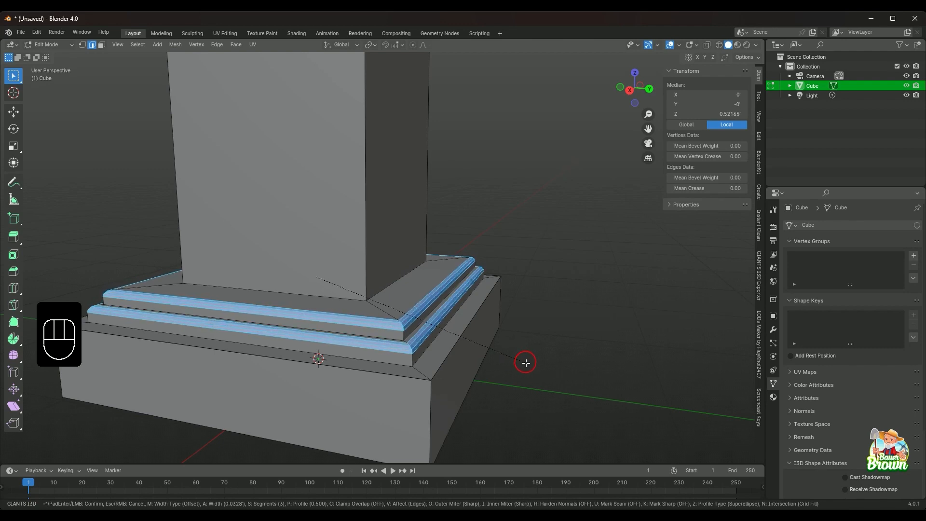
{"action": "key", "text": "c"}
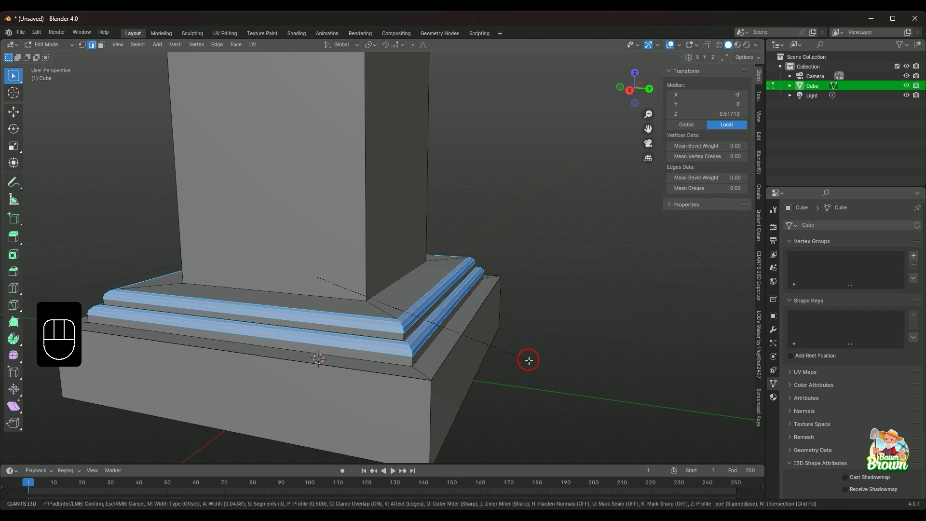
{"action": "left_click", "coordinate": [528, 361]}
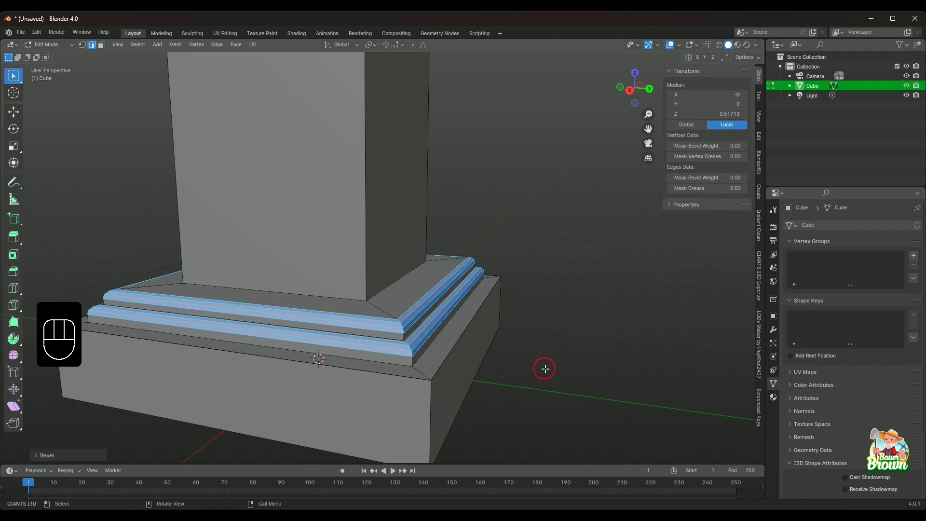
{"action": "left_click", "coordinate": [546, 367]}
Examine the bevelled steps of the column's base from several sides and close up.
{"action": "scroll", "coordinate": [546, 367], "scroll_direction": "down", "scroll_amount": 3}
{"action": "middle_click_drag", "start_coordinate": [548, 374], "coordinate": [598, 372]}
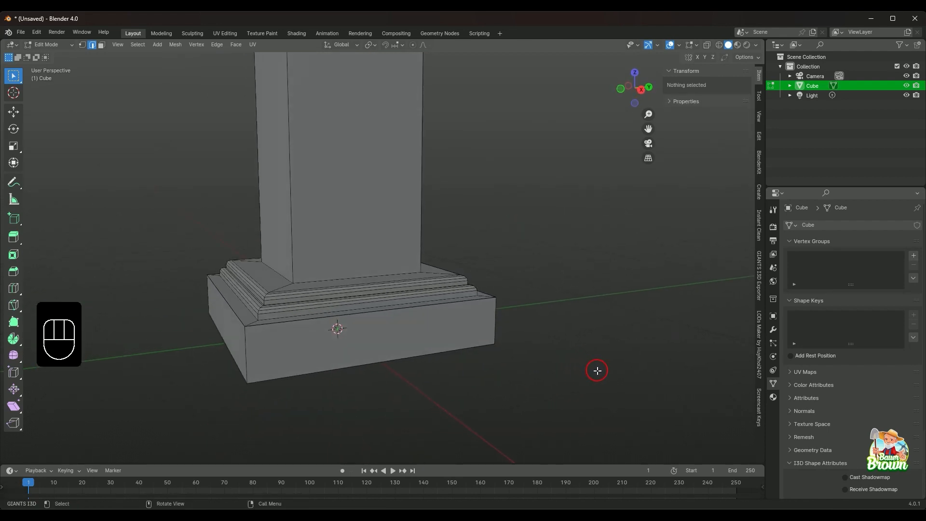
{"action": "middle_click_drag", "start_coordinate": [584, 309], "coordinate": [515, 305]}
{"action": "scroll", "coordinate": [453, 399], "scroll_direction": "up", "scroll_amount": 4}
{"action": "middle_click_drag", "start_coordinate": [512, 380], "coordinate": [483, 374]}
{"action": "middle_click_drag", "start_coordinate": [424, 379], "coordinate": [462, 382]}
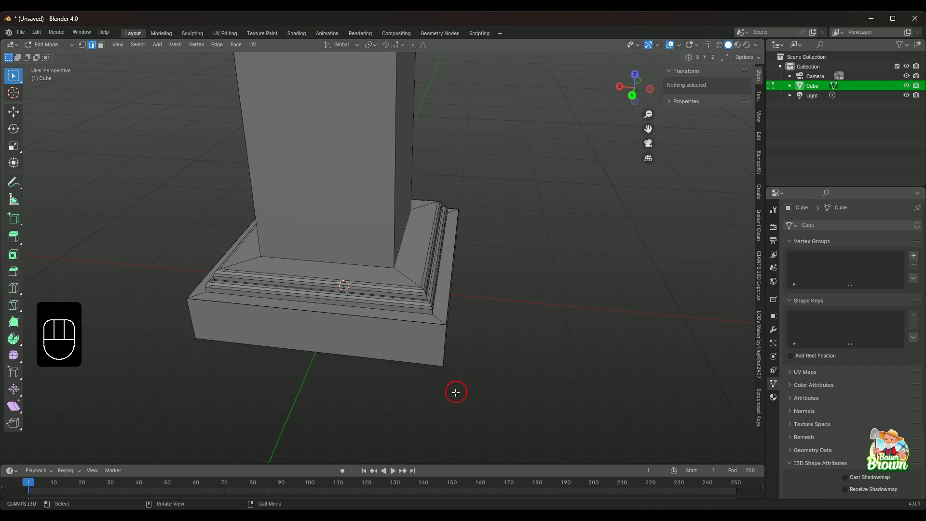
{"action": "middle_click_drag", "start_coordinate": [424, 378], "coordinate": [466, 348]}
{"action": "scroll", "coordinate": [467, 349], "scroll_direction": "up", "scroll_amount": 5}
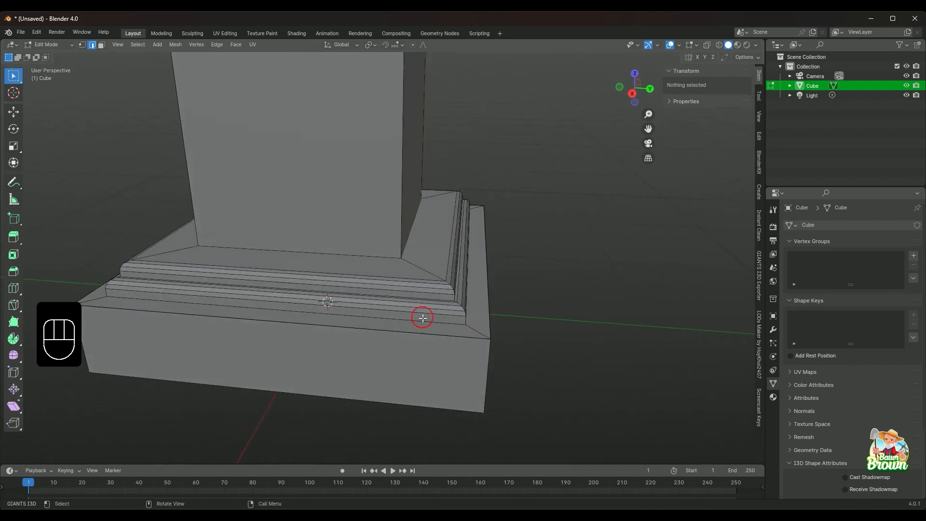
{"action": "middle_click_drag", "start_coordinate": [336, 313], "coordinate": [581, 328]}
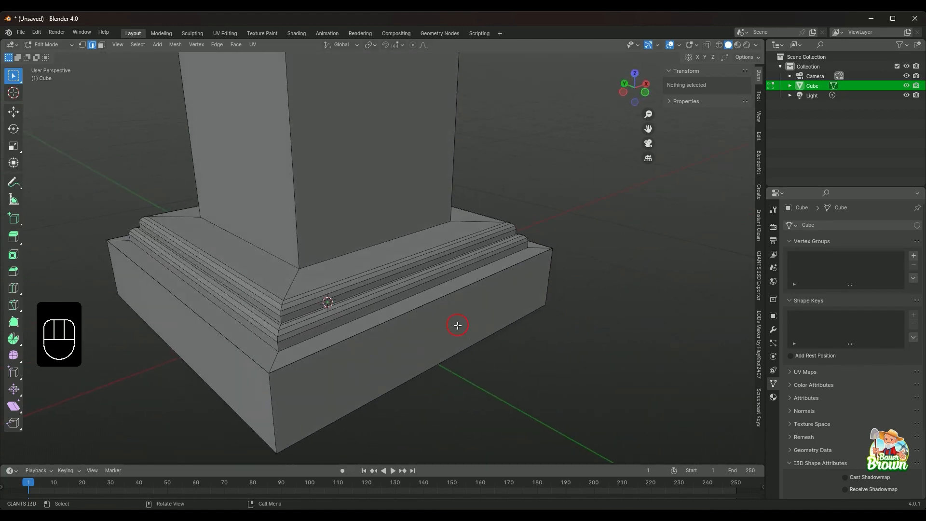
{"action": "middle_click_drag", "start_coordinate": [457, 326], "coordinate": [428, 347]}
Examine the whole column from cap to base from different angles and distances.
{"action": "scroll", "coordinate": [534, 343], "scroll_direction": "down", "scroll_amount": 4}
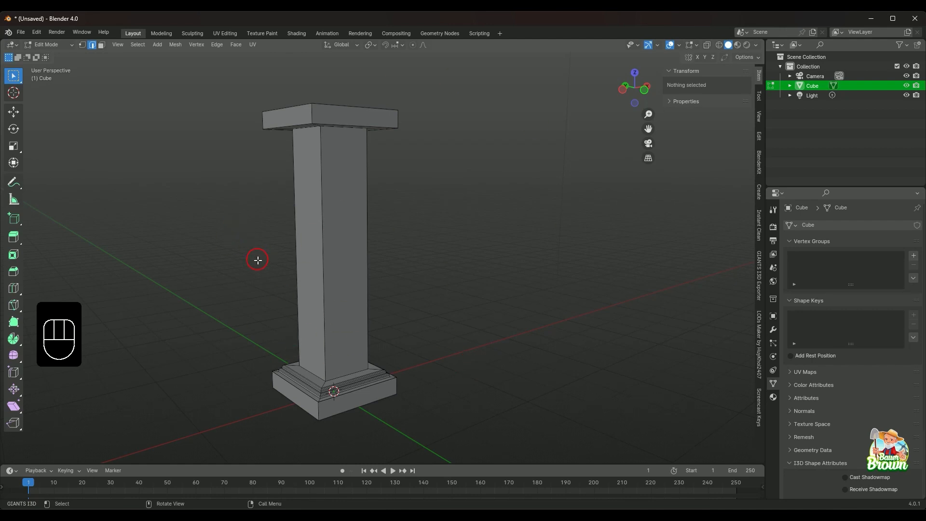
{"action": "middle_click_drag", "start_coordinate": [256, 258], "coordinate": [318, 275]}
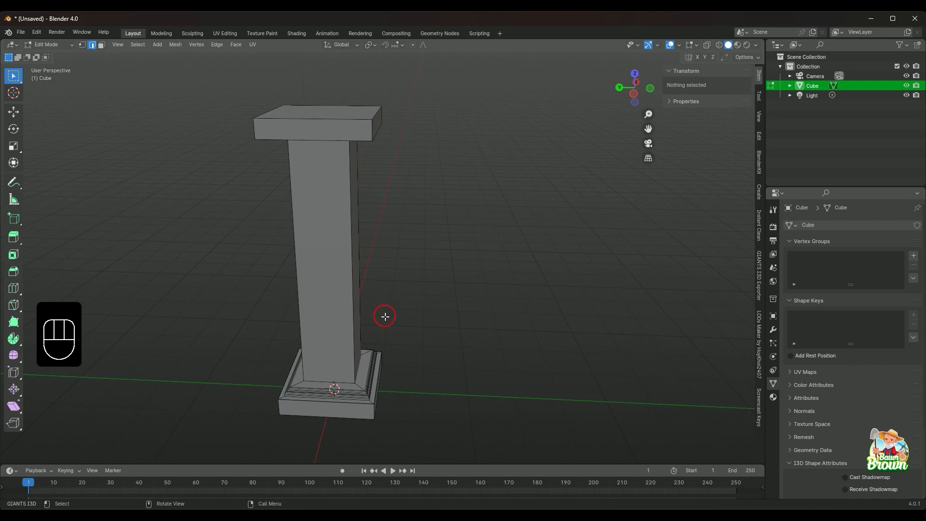
{"action": "middle_click_drag", "start_coordinate": [421, 351], "coordinate": [474, 313], "text": "shift"}
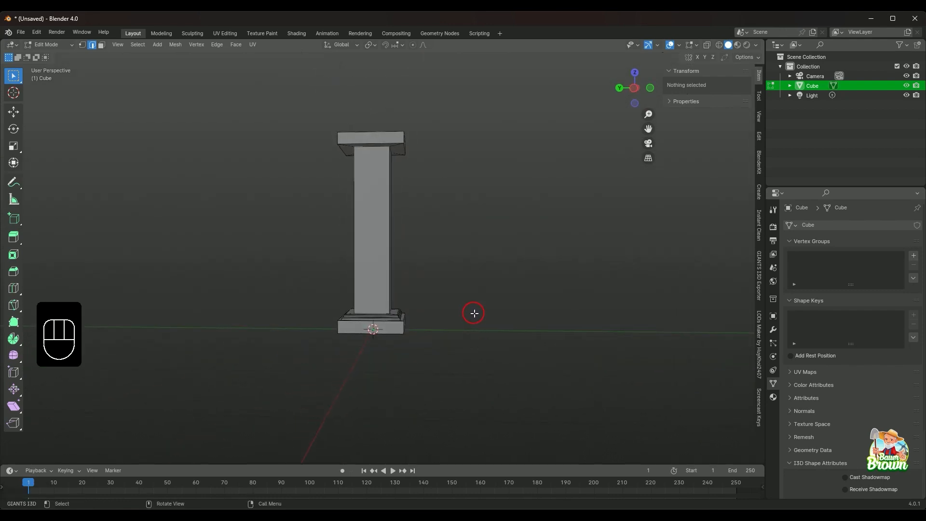
{"action": "left_click", "coordinate": [578, 496]}
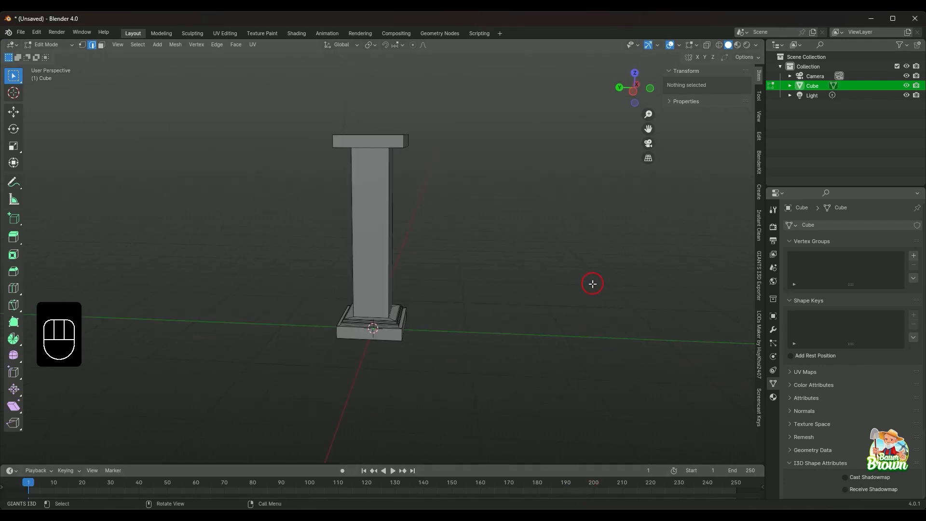
{"action": "middle_click_drag", "start_coordinate": [606, 273], "coordinate": [449, 283], "text": "shift"}
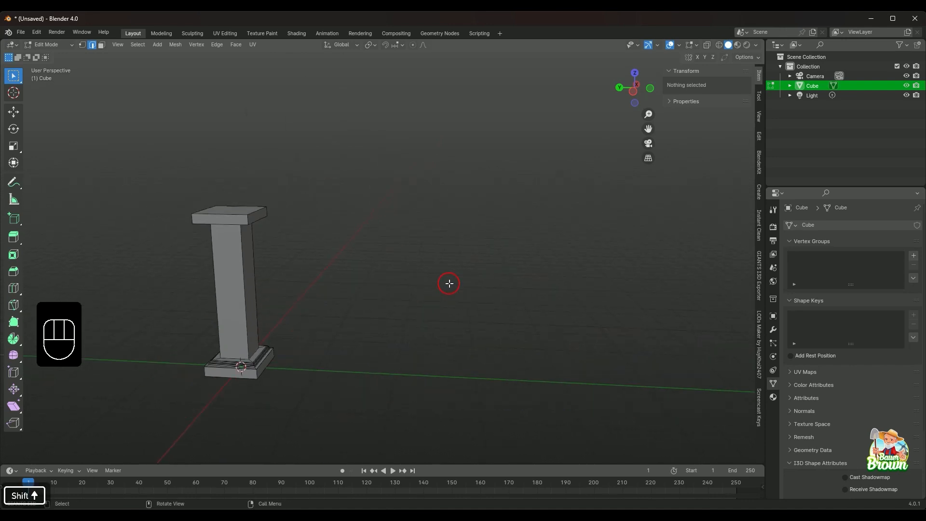
{"action": "middle_click_drag", "start_coordinate": [424, 251], "coordinate": [446, 303], "text": "shift"}
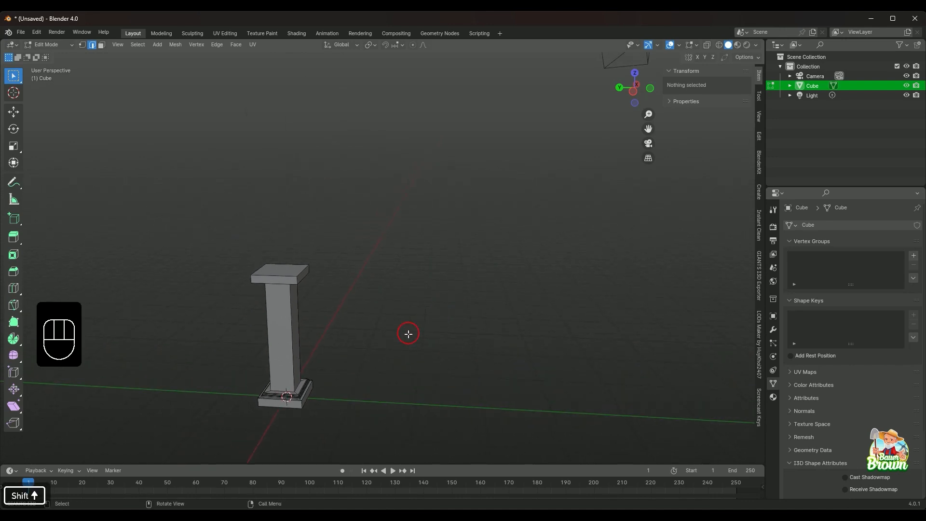
{"action": "scroll", "coordinate": [386, 336], "scroll_direction": "up", "scroll_amount": 3}
{"action": "middle_click_drag", "start_coordinate": [379, 338], "coordinate": [488, 320], "text": "shift"}
{"action": "scroll", "coordinate": [488, 327], "scroll_direction": "up", "scroll_amount": 2}
{"action": "scroll", "coordinate": [470, 278], "scroll_direction": "down", "scroll_amount": 3}
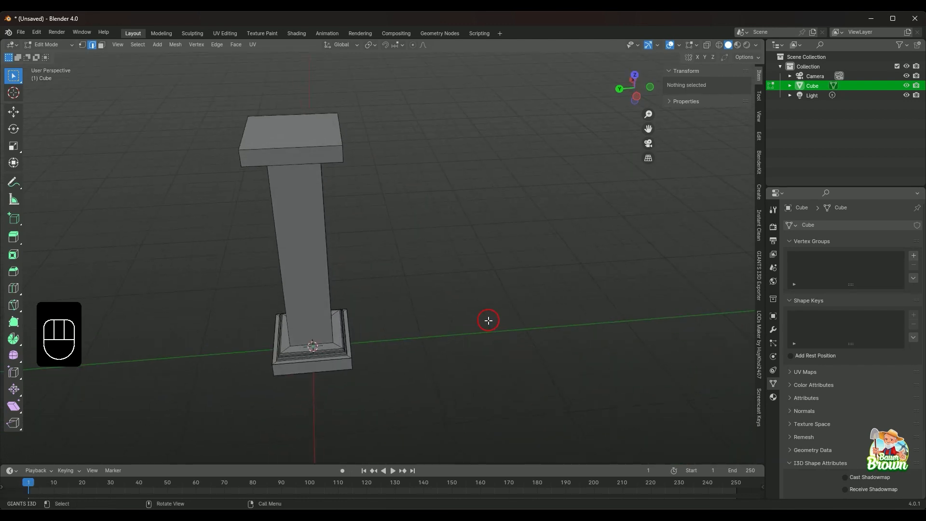
Select all of the column's geometry in Edit Mode and move it about 26.57 ft along the X axis.
{"action": "left_click", "coordinate": [815, 87]}
{"action": "key", "text": "Tab"}
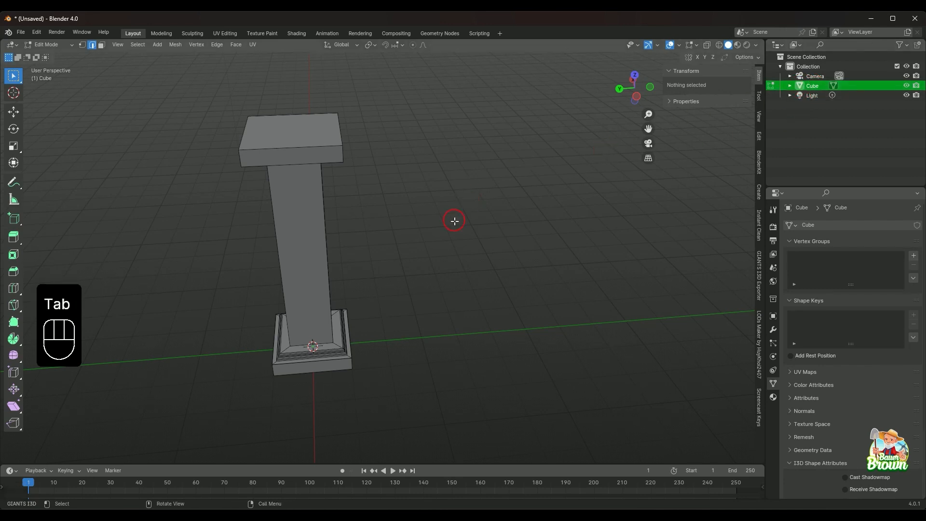
{"action": "key", "text": "a"}
{"action": "middle_click_drag", "start_coordinate": [438, 265], "coordinate": [407, 252]}
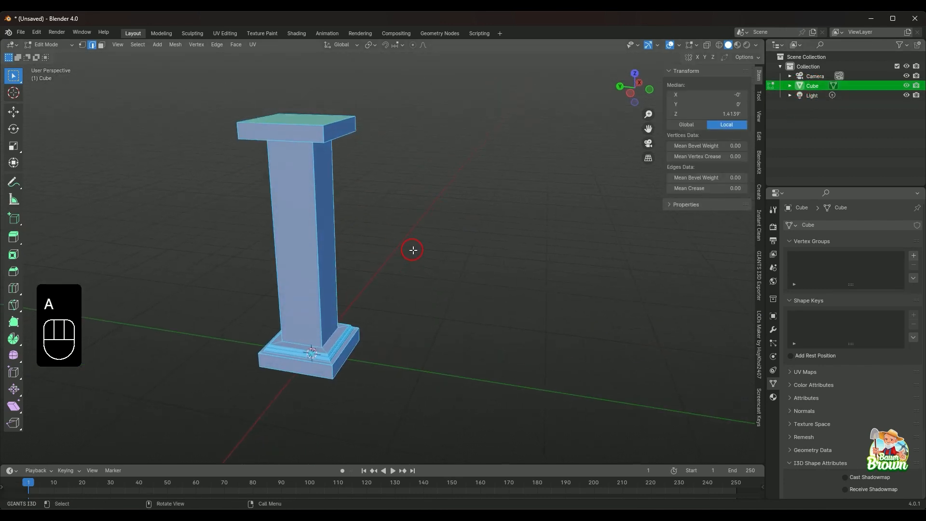
{"action": "key", "text": "g"}
{"action": "key", "text": "x"}
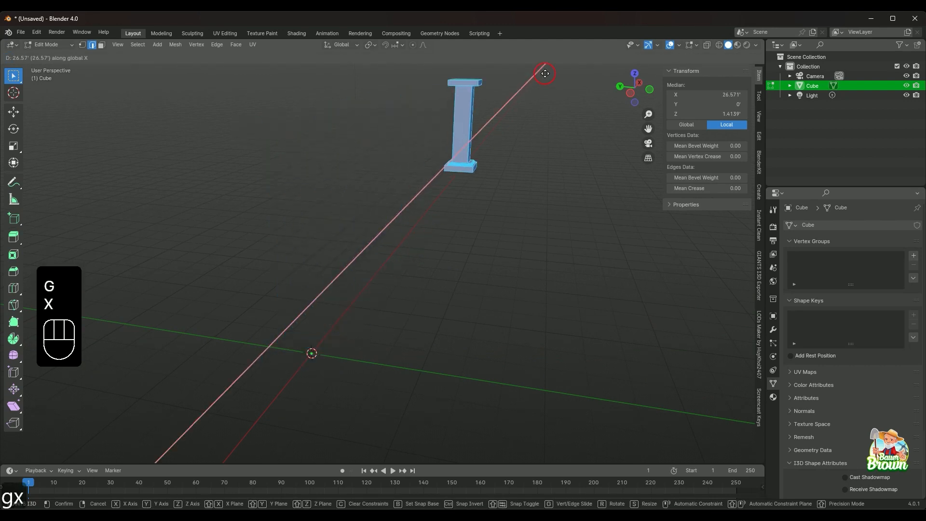
{"action": "left_click", "coordinate": [545, 74]}
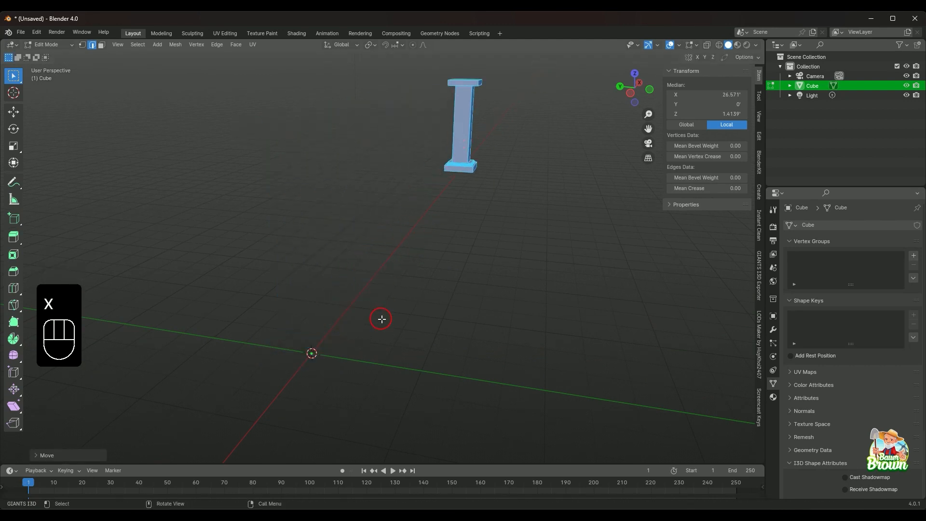
Add a new cube at the origin within the same mesh.
{"action": "key", "text": "shift+a"}
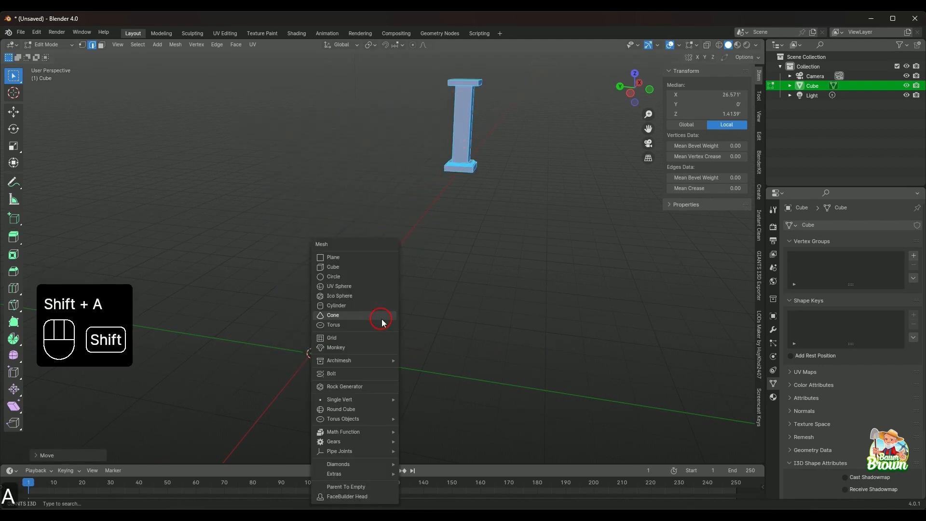
{"action": "left_click", "coordinate": [379, 266]}
{"action": "middle_click_drag", "start_coordinate": [427, 344], "coordinate": [443, 290]}
In face selection mode, extrude the new cube's top face upward by about 0.86 ft.
{"action": "left_click", "coordinate": [375, 274]}
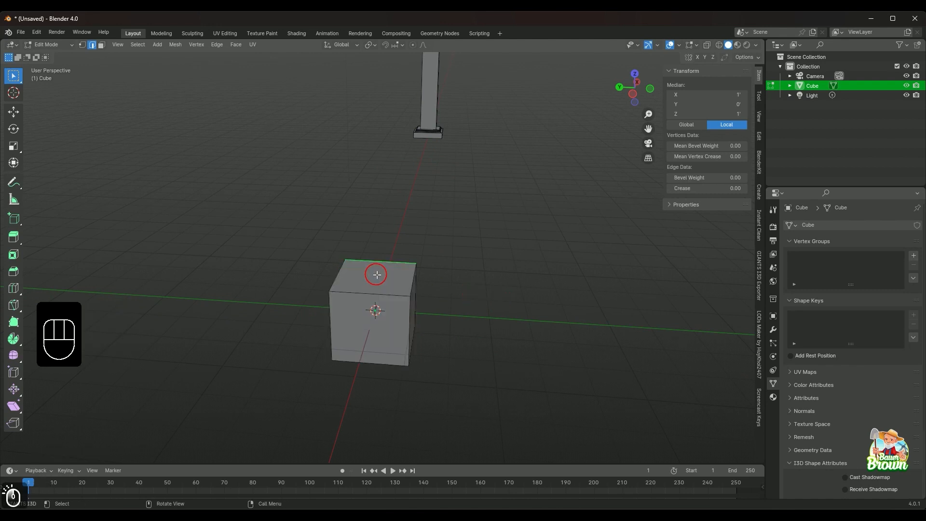
{"action": "key", "text": "3"}
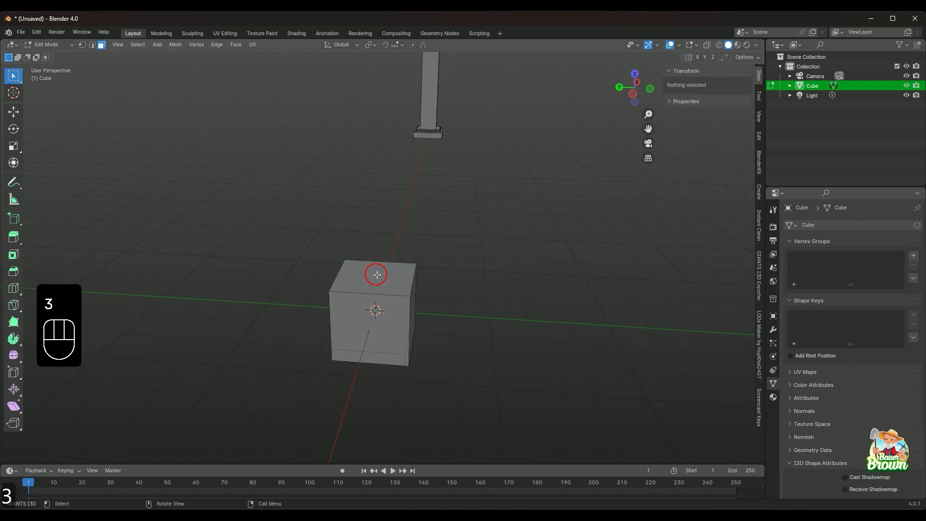
{"action": "left_click", "coordinate": [377, 274]}
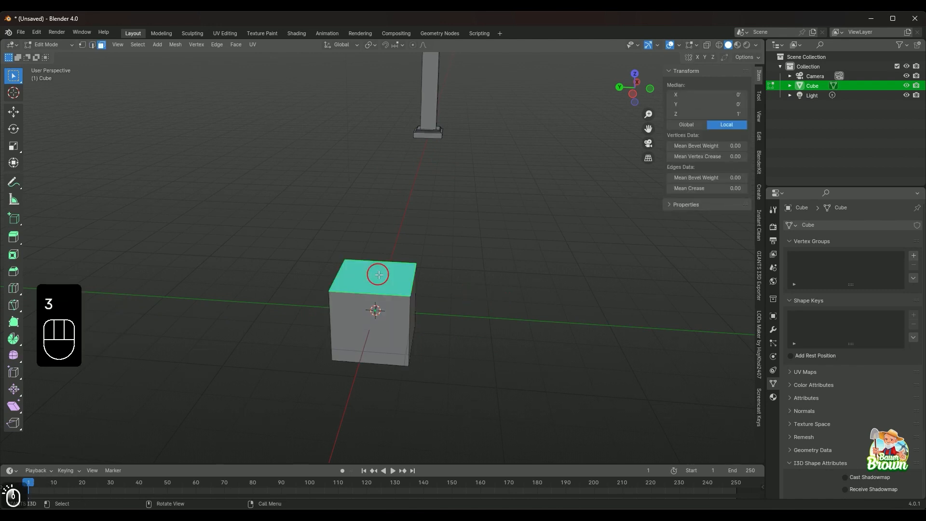
{"action": "key", "text": "e"}
{"action": "left_click", "coordinate": [382, 245]}
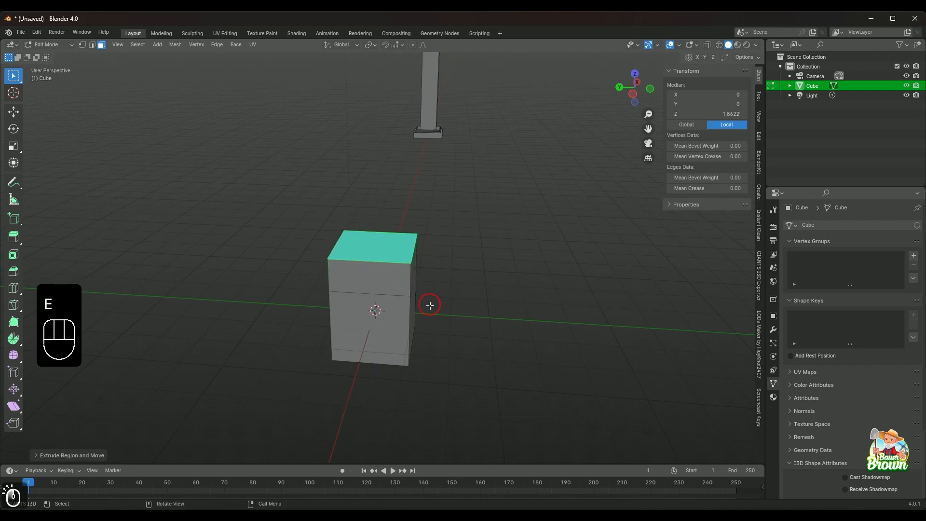
Extrude the cube's lower −Y side face outward, and its −X side face outward by about 1.06 ft.
{"action": "middle_click_drag", "start_coordinate": [428, 304], "coordinate": [398, 326]}
{"action": "left_click", "coordinate": [398, 327]}
{"action": "key", "text": "e"}
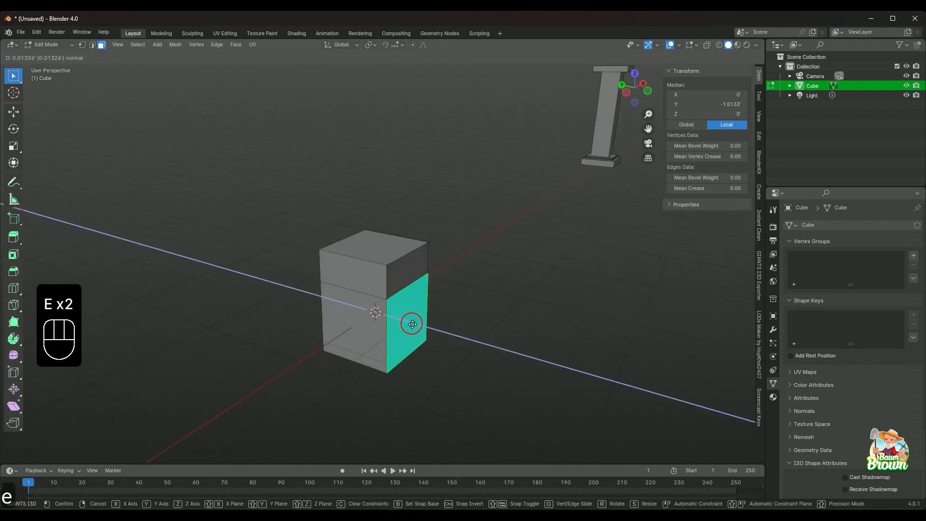
{"action": "left_click", "coordinate": [442, 347]}
{"action": "left_click", "coordinate": [371, 324]}
{"action": "key", "text": "e"}
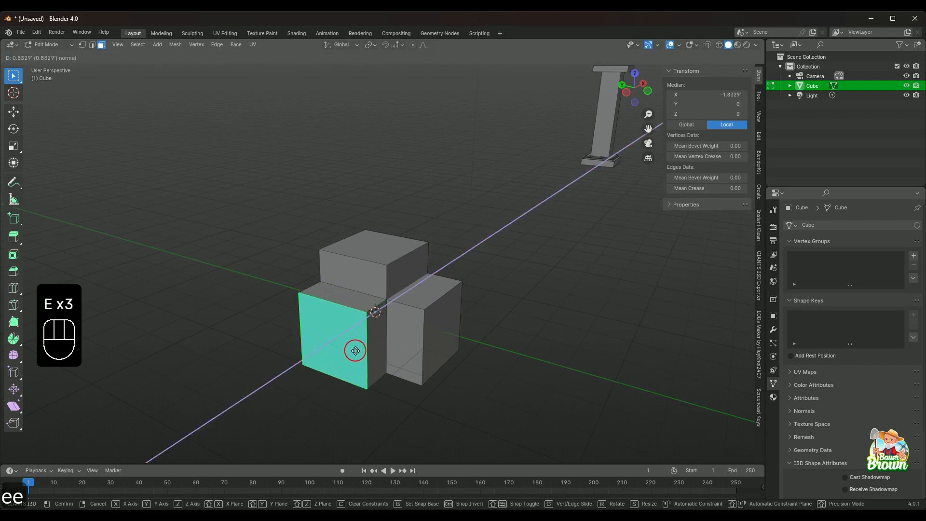
{"action": "left_click", "coordinate": [358, 355]}
Extrude the cube's +Y side face outward by about 0.49 ft and its +X side face by about 0.84 ft.
{"action": "middle_click_drag", "start_coordinate": [362, 359], "coordinate": [469, 380]}
{"action": "left_click", "coordinate": [248, 321]}
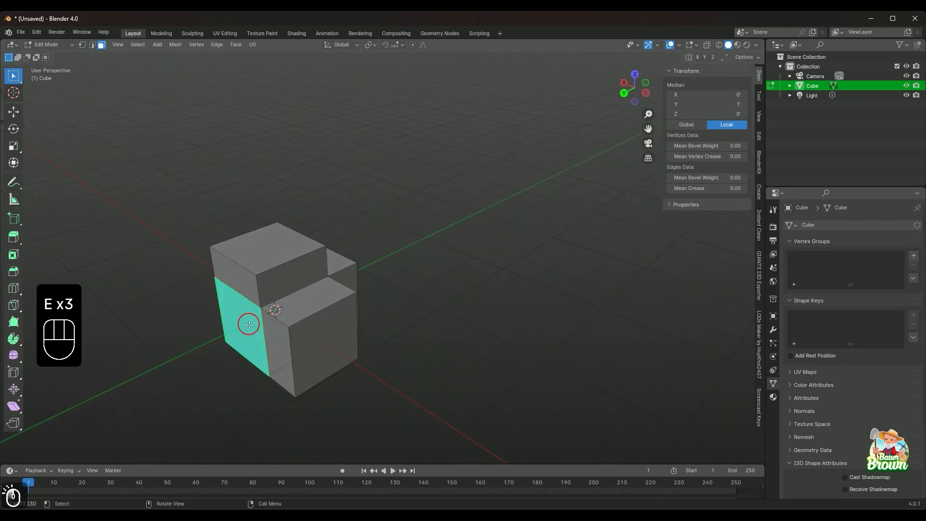
{"action": "key", "text": "e"}
{"action": "left_click", "coordinate": [227, 341]}
{"action": "middle_click_drag", "start_coordinate": [228, 341], "coordinate": [347, 357]}
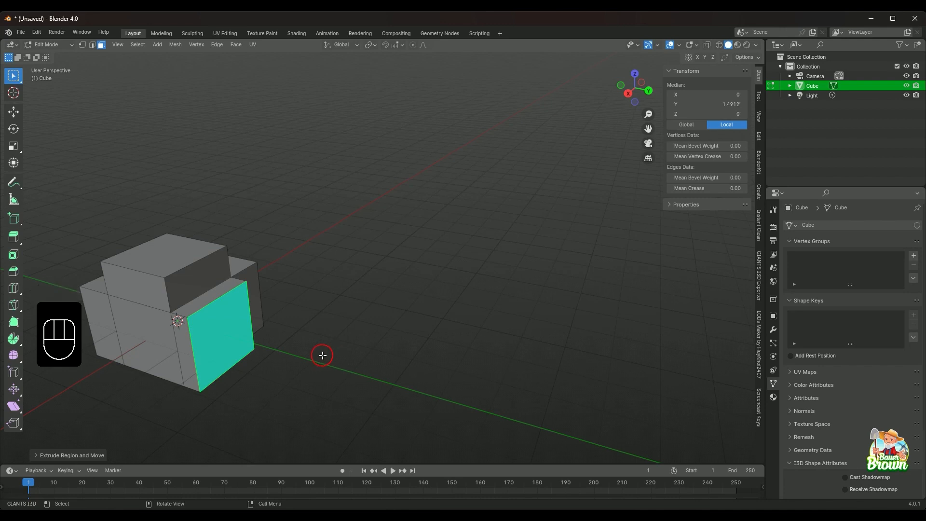
{"action": "middle_click_drag", "start_coordinate": [320, 354], "coordinate": [375, 308], "text": "shift"}
{"action": "middle_click_drag", "start_coordinate": [283, 288], "coordinate": [320, 323]}
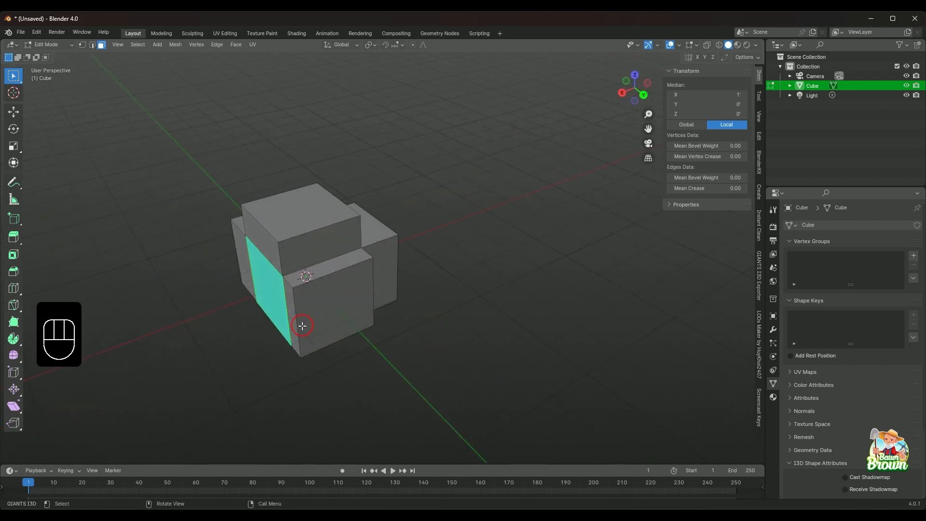
{"action": "key", "text": "e"}
{"action": "left_click", "coordinate": [266, 339]}
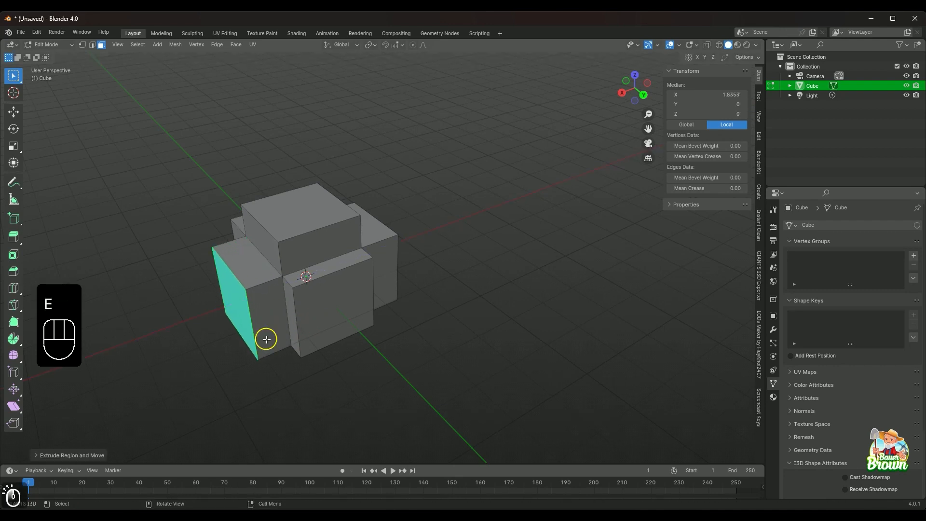
Switch to Object Mode and rotate the whole object about 46° around the global Z axis.
{"action": "middle_click_drag", "start_coordinate": [267, 339], "coordinate": [314, 325]}
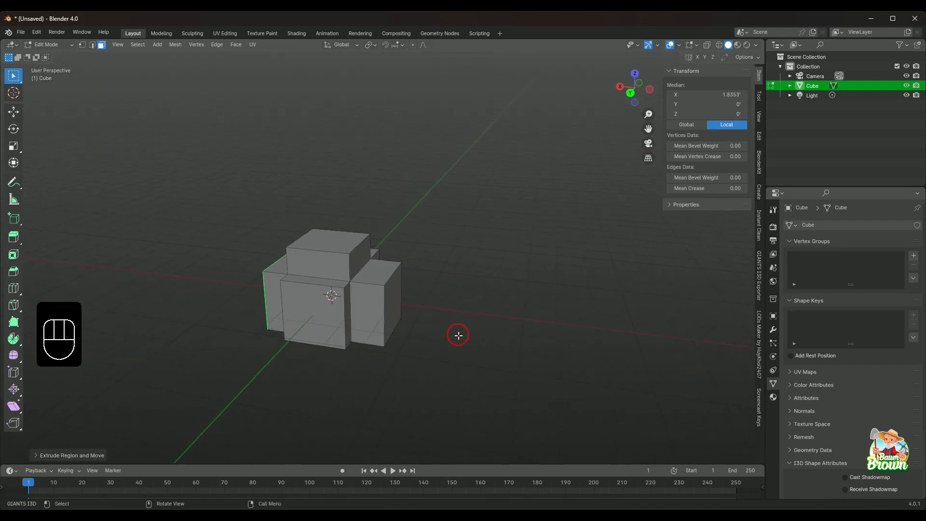
{"action": "middle_click_drag", "start_coordinate": [458, 335], "coordinate": [436, 340]}
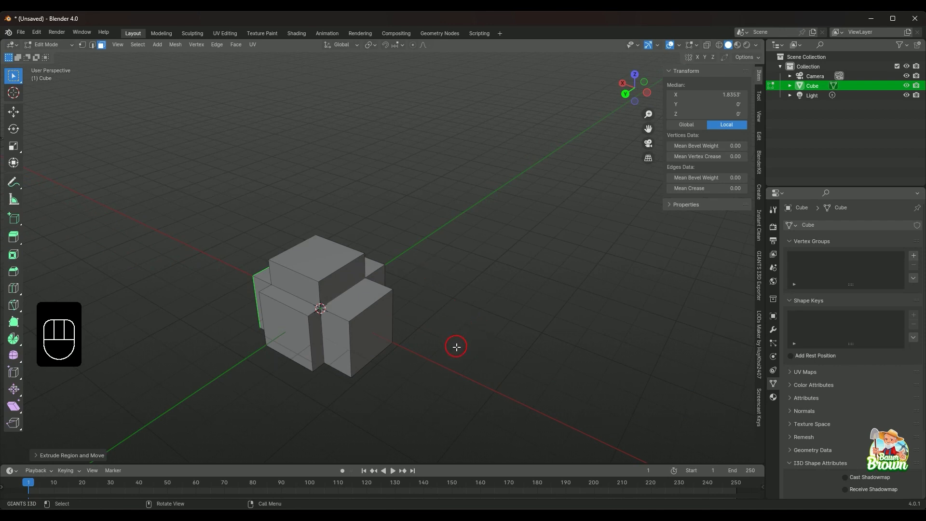
{"action": "key", "text": "Tab"}
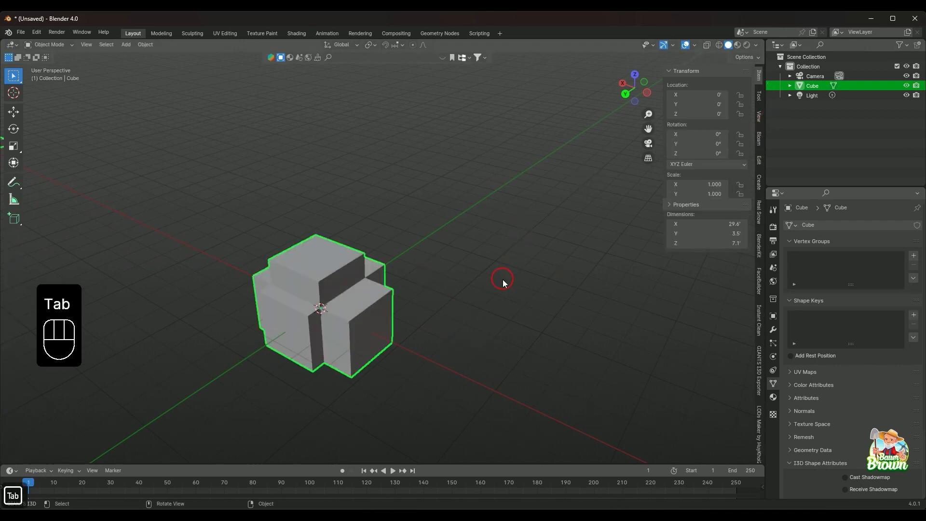
{"action": "key", "text": "r"}
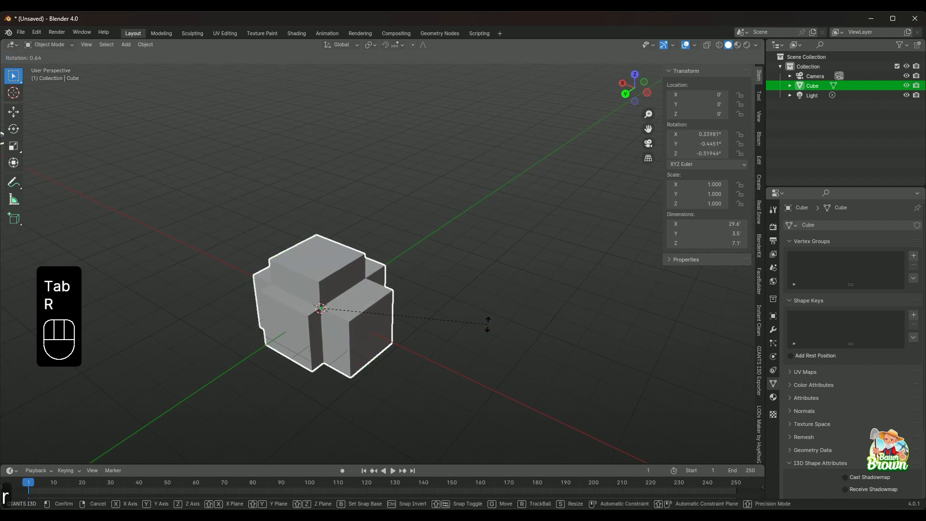
{"action": "key", "text": "z"}
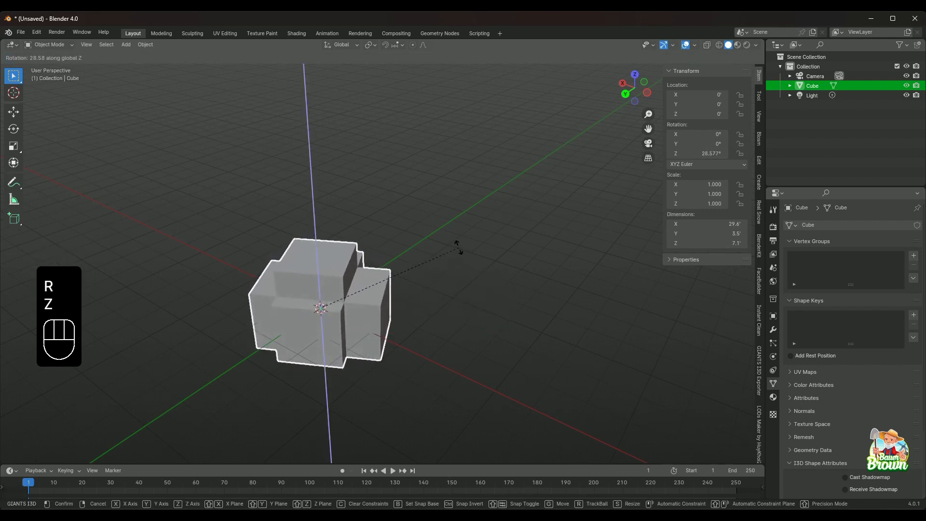
{"action": "left_click", "coordinate": [472, 282]}
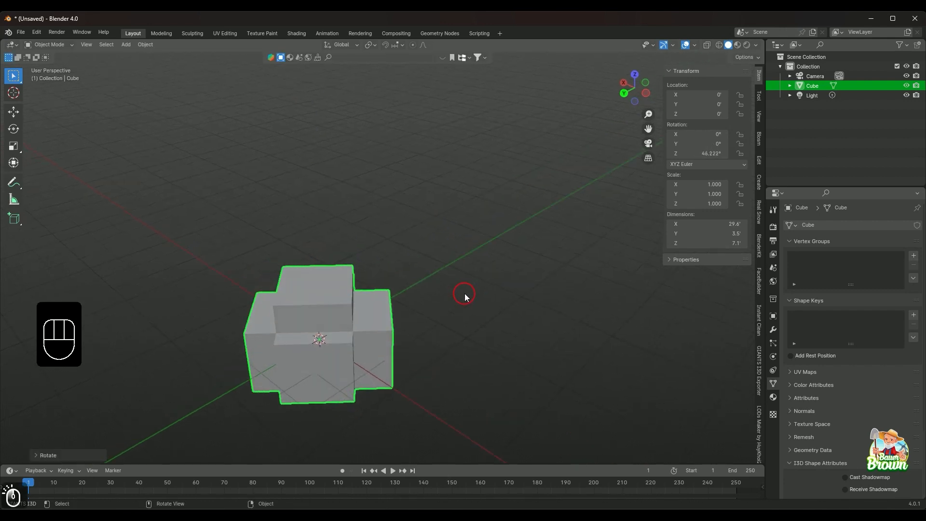
Return to Edit Mode and select the end face of the block extruded in the local −X direction.
{"action": "key", "text": "Tab"}
{"action": "middle_click_drag", "start_coordinate": [475, 312], "coordinate": [504, 343]}
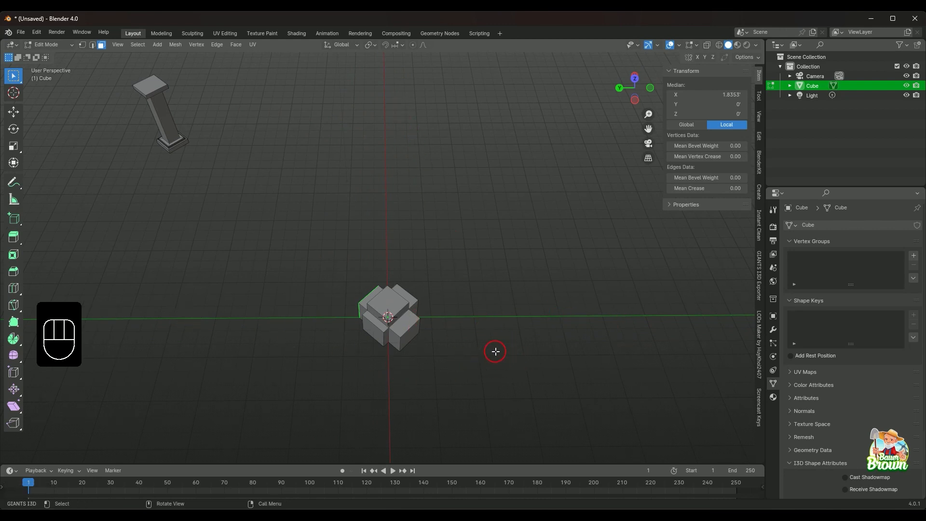
{"action": "middle_click_drag", "start_coordinate": [495, 352], "coordinate": [496, 352]}
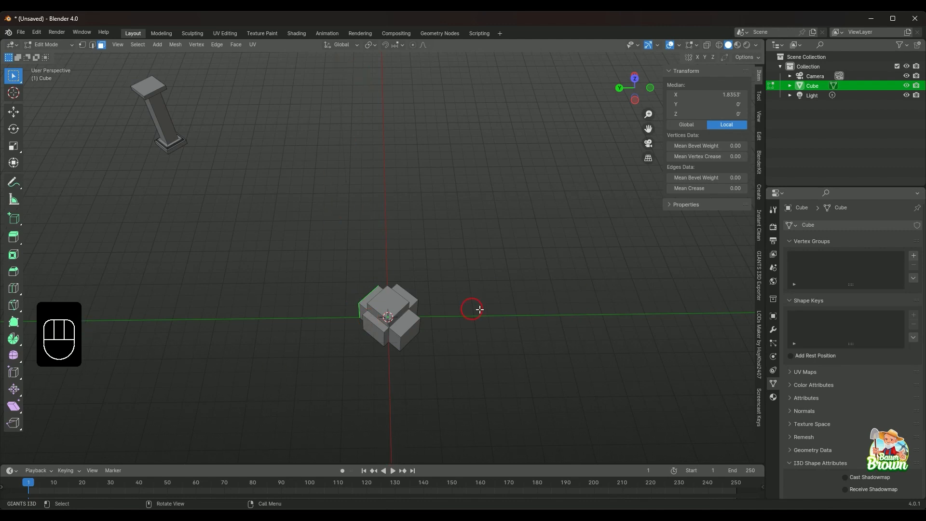
{"action": "scroll", "coordinate": [460, 349], "scroll_direction": "down", "scroll_amount": 1}
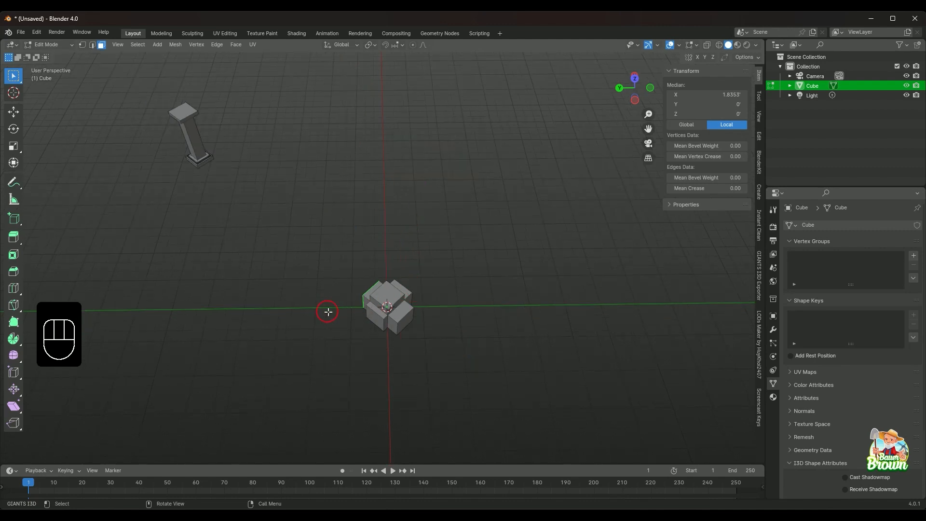
{"action": "middle_click_drag", "start_coordinate": [500, 354], "coordinate": [418, 349]}
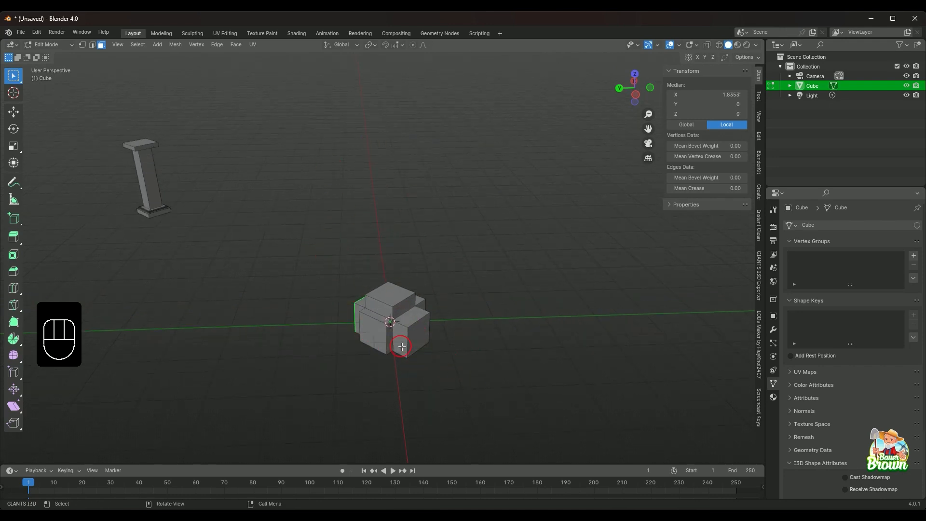
{"action": "scroll", "coordinate": [467, 350], "scroll_direction": "up", "scroll_amount": 2}
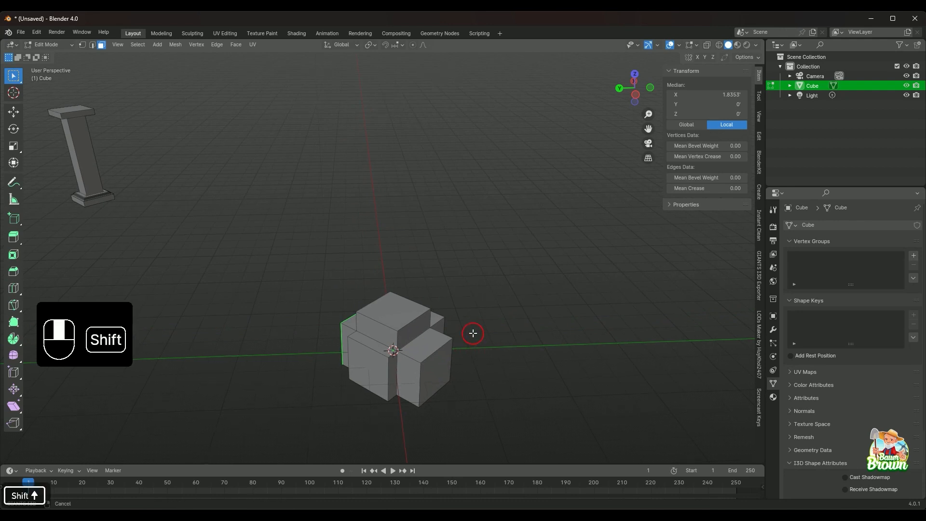
{"action": "middle_click_drag", "start_coordinate": [471, 333], "coordinate": [453, 285], "text": "shift"}
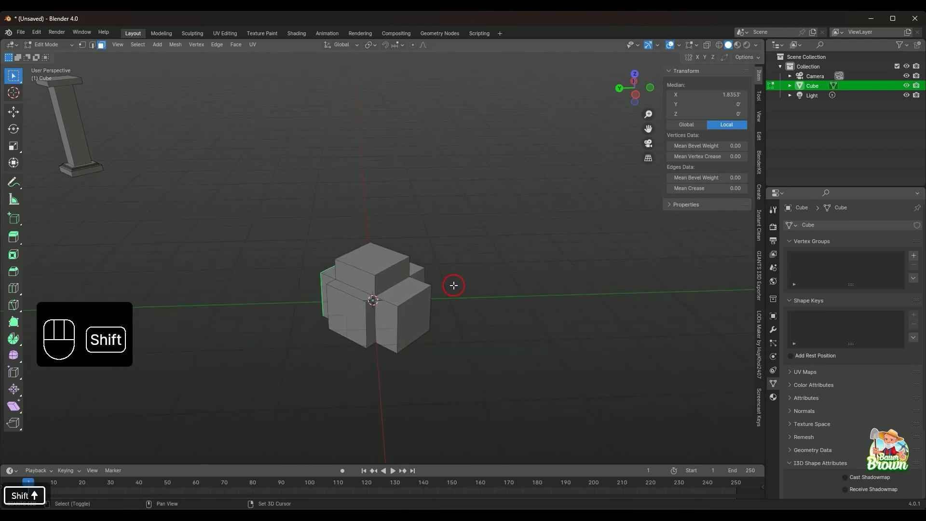
{"action": "left_click", "coordinate": [410, 315]}
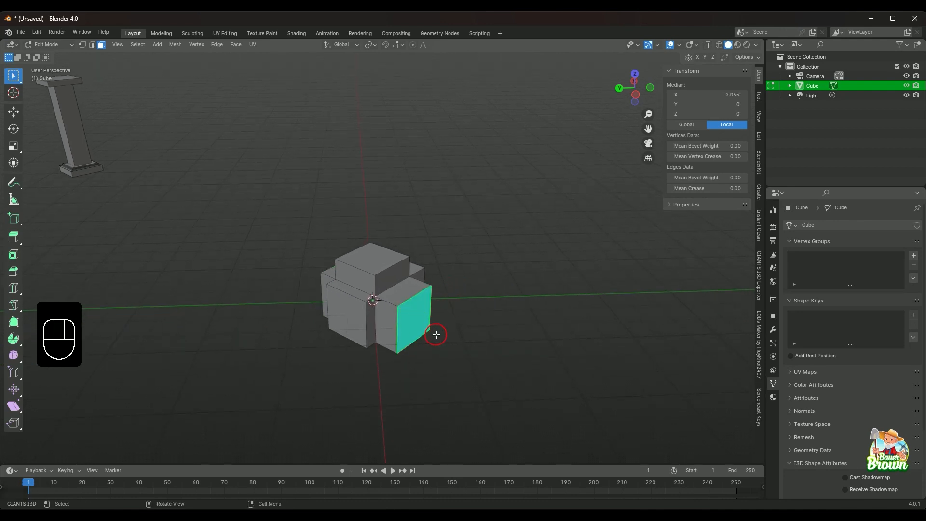
Try moving the selected end face along the global X axis and along the object's local X axis.
{"action": "key", "text": "g"}
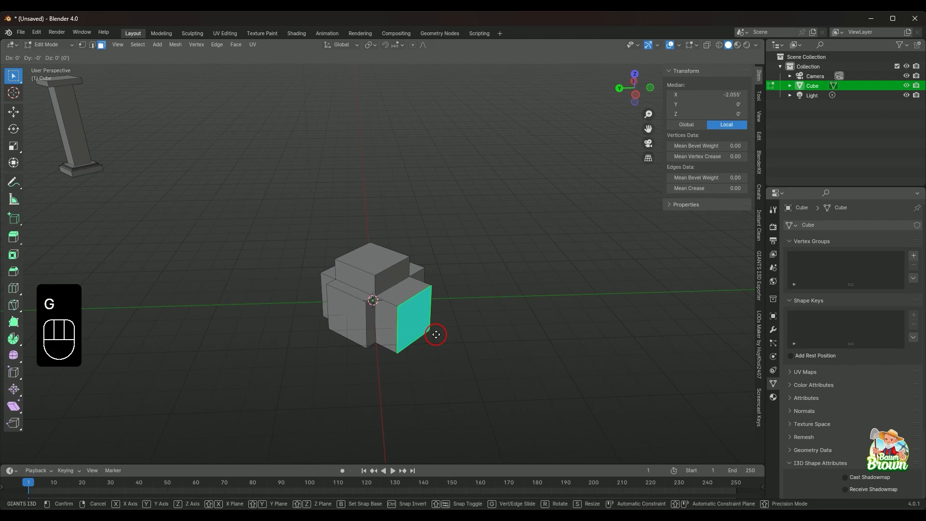
{"action": "key", "text": "x"}
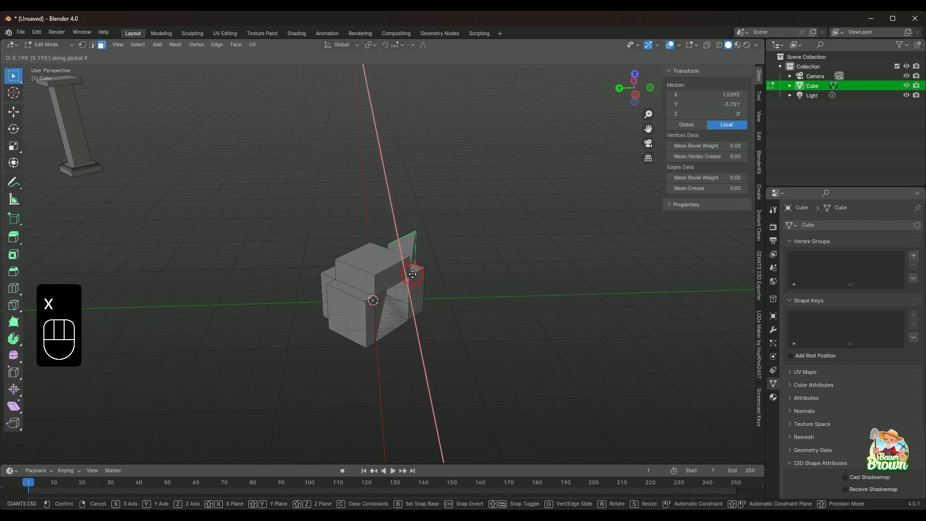
{"action": "key", "text": "x"}
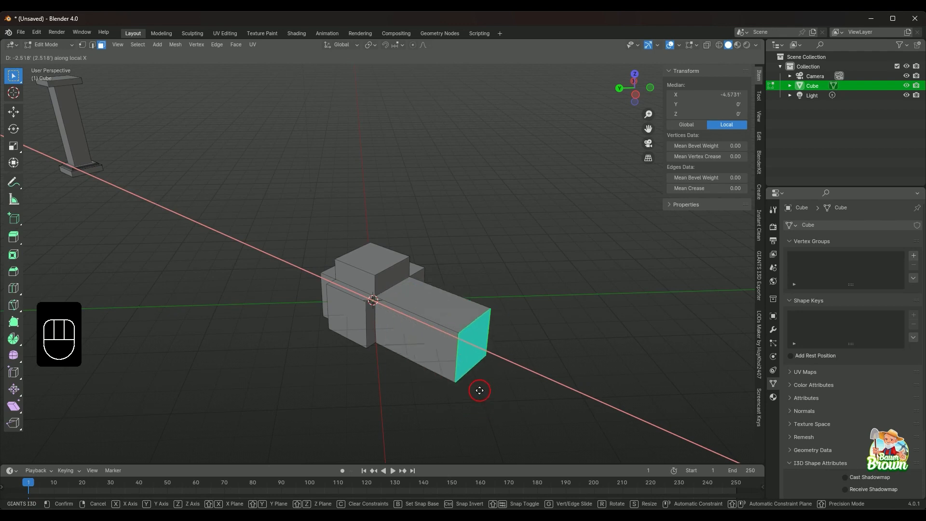
{"action": "right_click", "coordinate": [461, 356]}
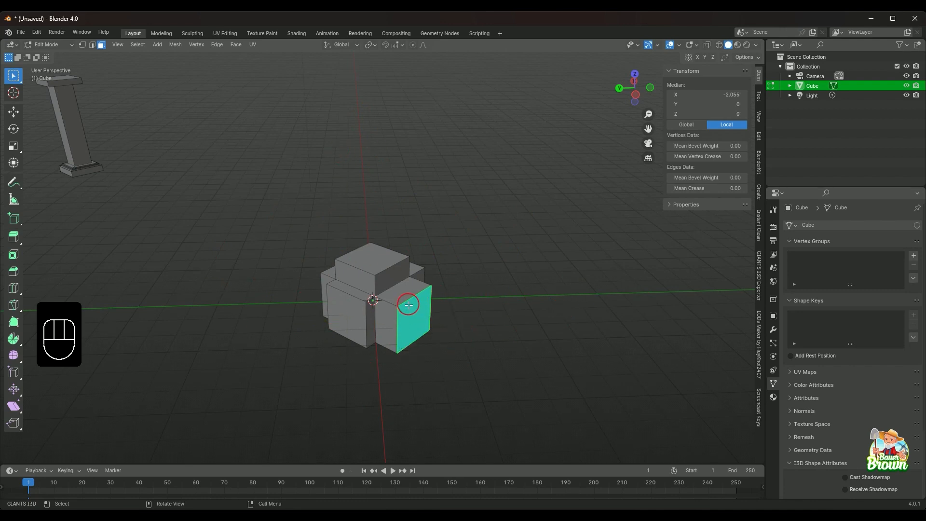
{"action": "key", "text": "g"}
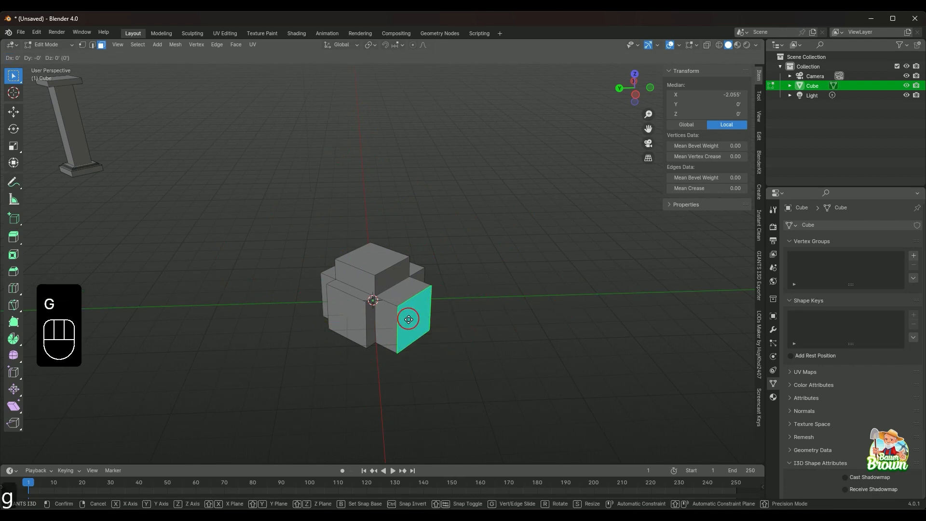
{"action": "key", "text": "x"}
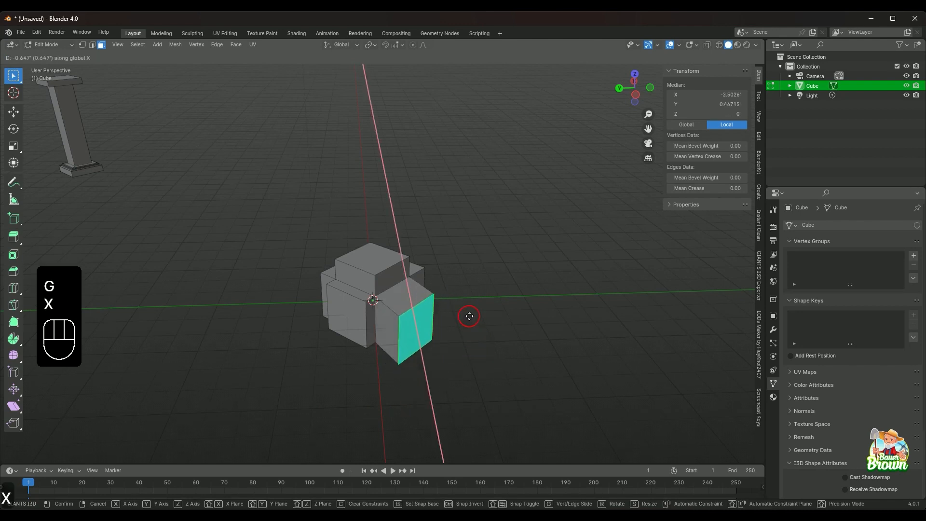
{"action": "key", "text": "x"}
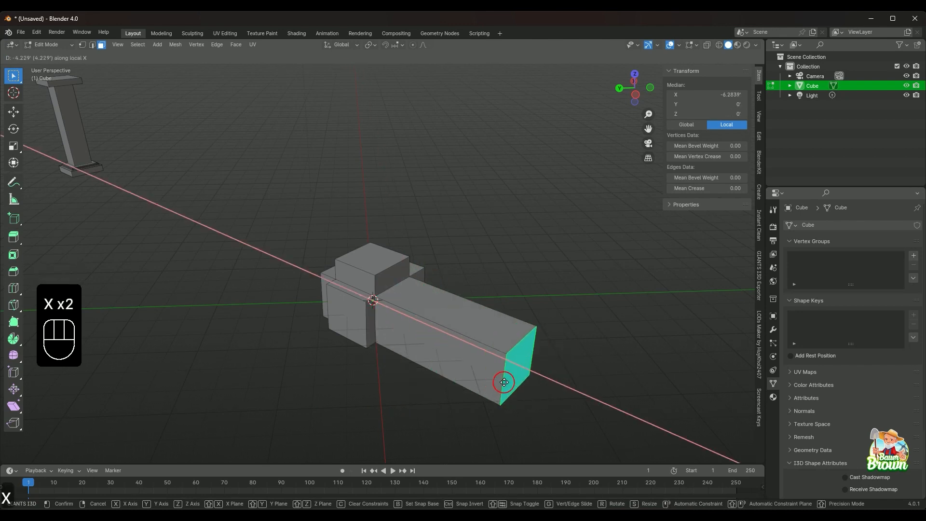
{"action": "left_click", "coordinate": [392, 340]}
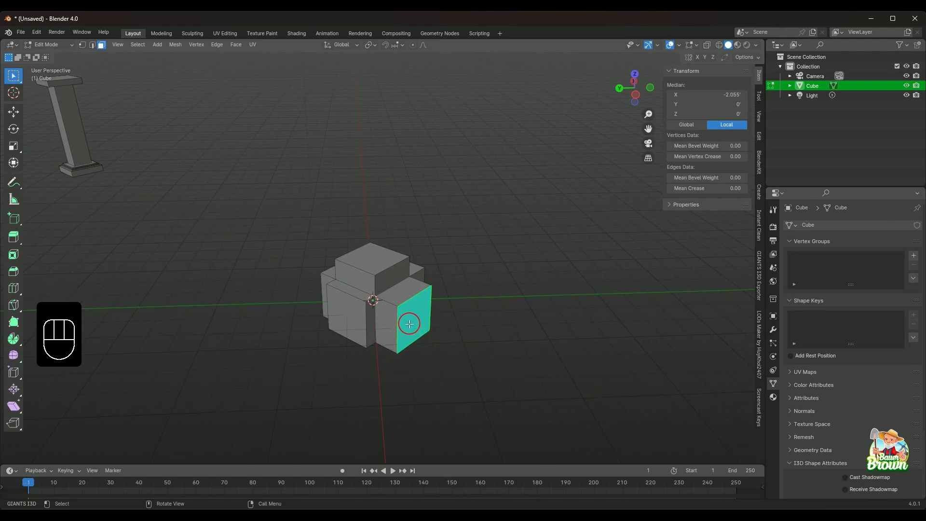
Try extruding the selected end face along the global X axis and along the face's normal-oriented X axis.
{"action": "key", "text": "e"}
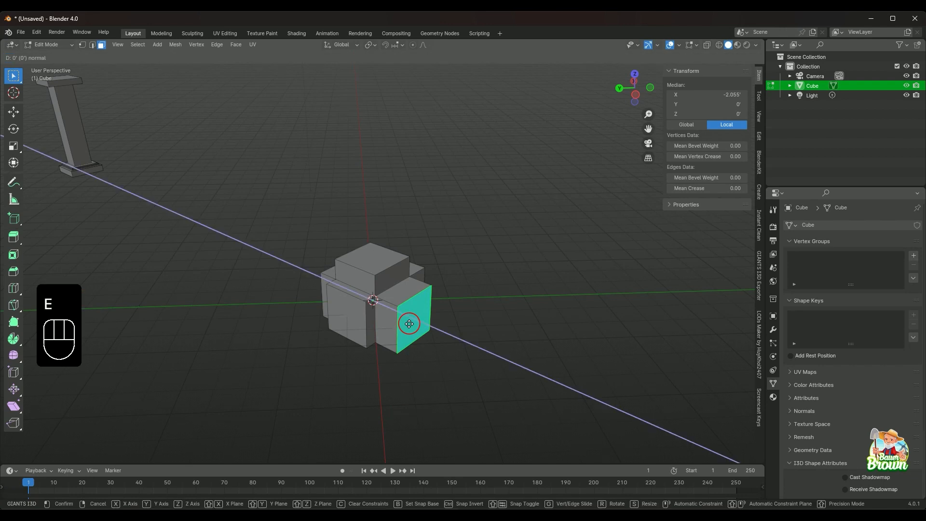
{"action": "key", "text": "x"}
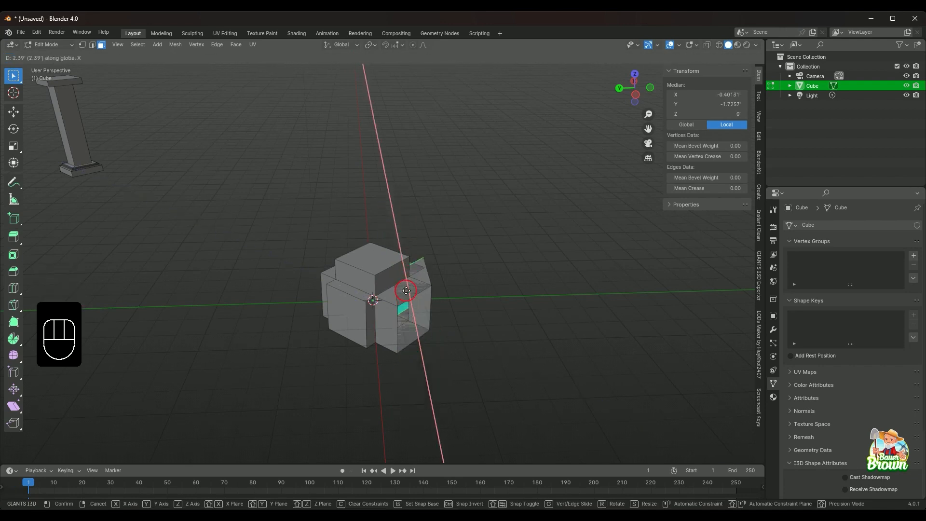
{"action": "key", "text": "x"}
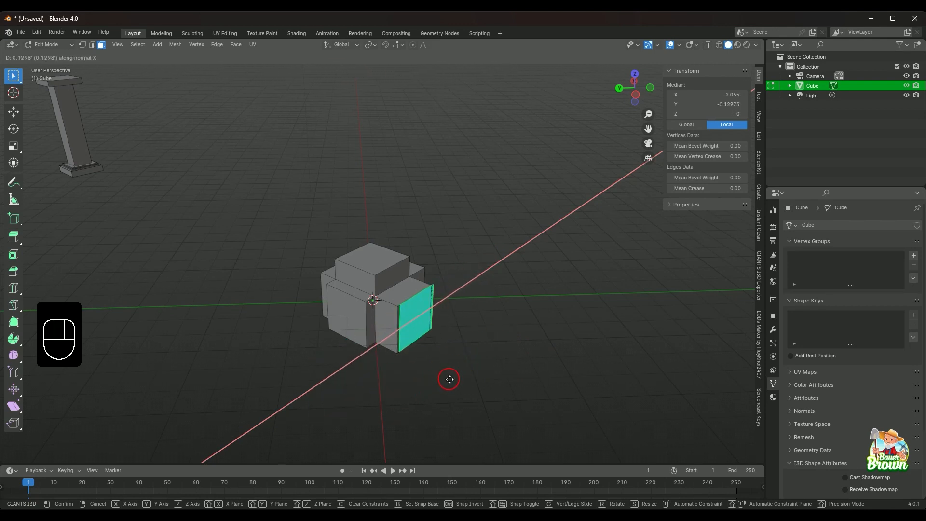
{"action": "right_click", "coordinate": [491, 346]}
Try extruding the same end face once more, constrained first to global X and then to normal X.
{"action": "middle_click_drag", "start_coordinate": [490, 345], "coordinate": [471, 357]}
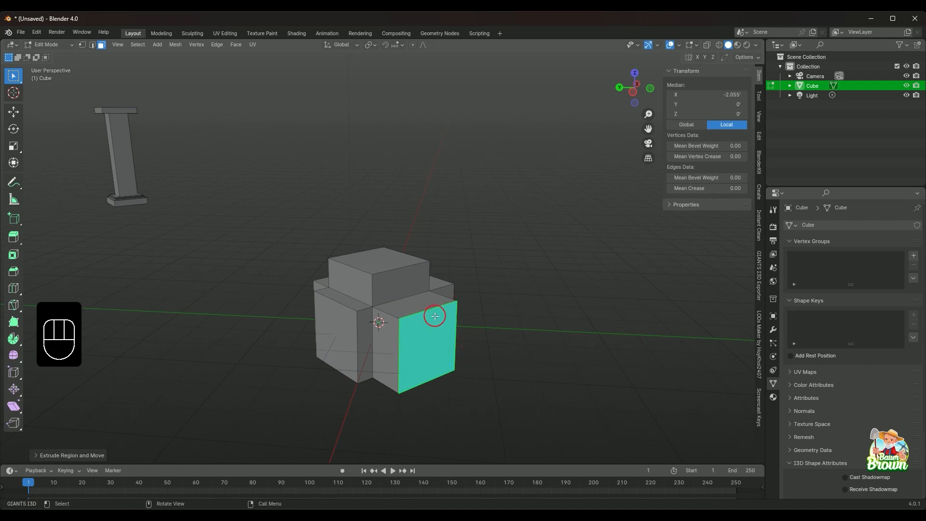
{"action": "middle_click_drag", "start_coordinate": [534, 398], "coordinate": [459, 292]}
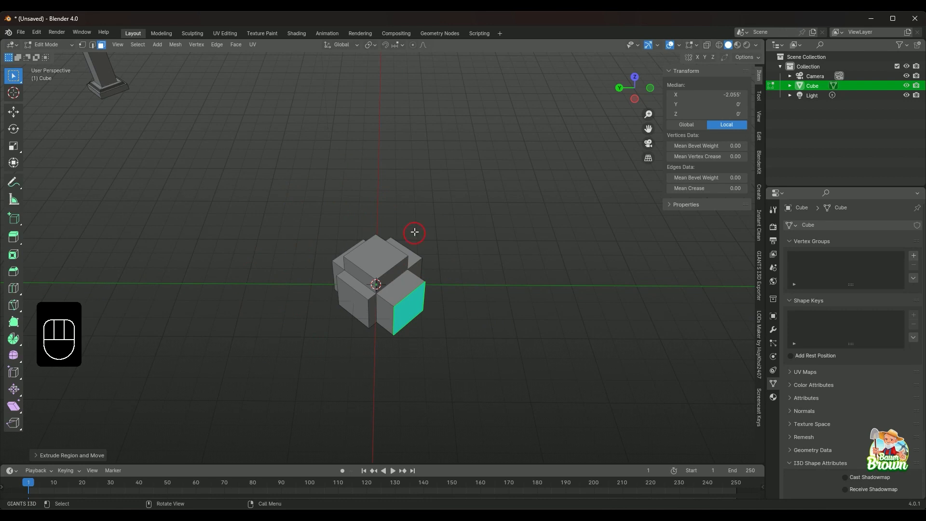
{"action": "middle_click_drag", "start_coordinate": [483, 356], "coordinate": [430, 337]}
{"action": "scroll", "coordinate": [422, 368], "scroll_direction": "up", "scroll_amount": 2}
{"action": "middle_click_drag", "start_coordinate": [434, 374], "coordinate": [434, 347]}
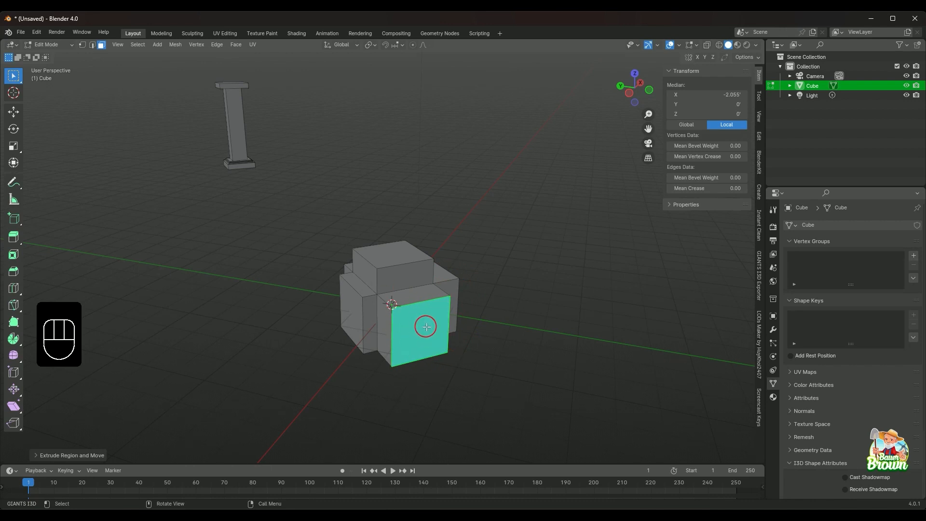
{"action": "key", "text": "e"}
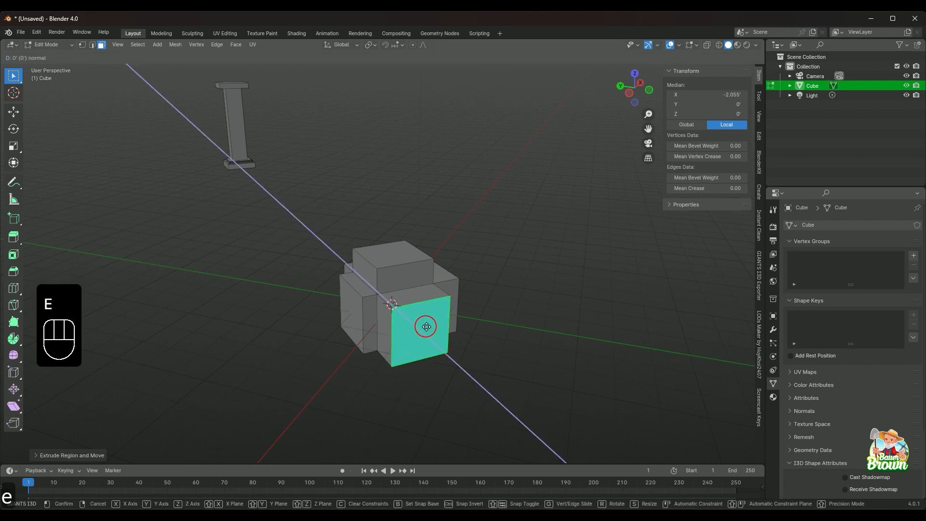
{"action": "key", "text": "x"}
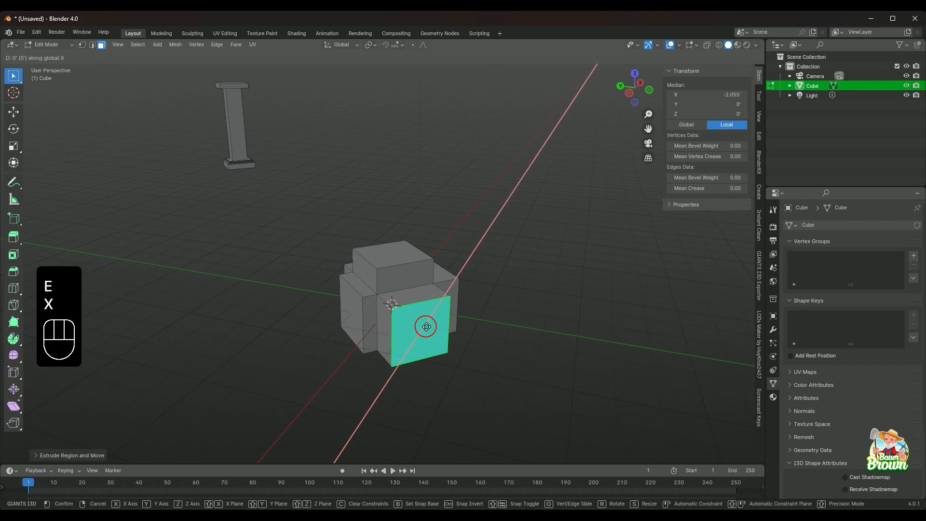
{"action": "key", "text": "x"}
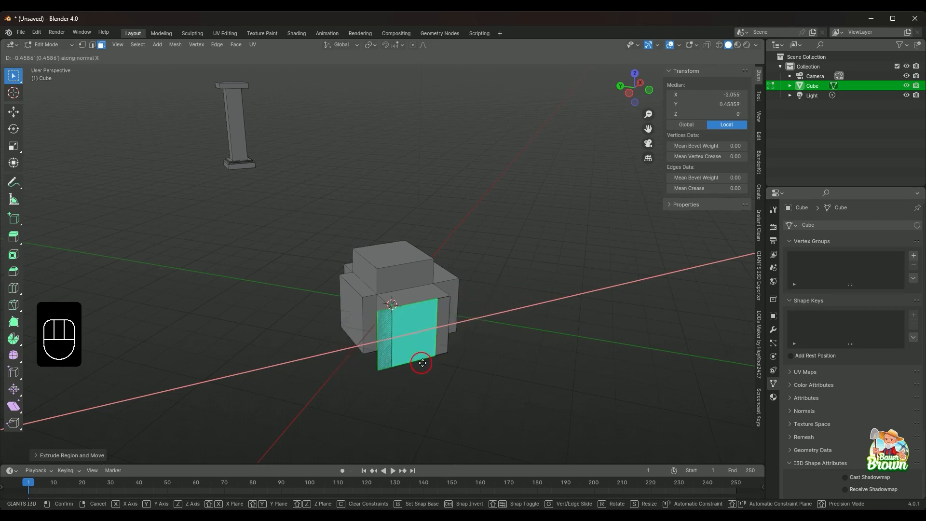
{"action": "right_click", "coordinate": [424, 361]}
Examine the rotated block object and its selected end face from several sides.
{"action": "middle_click_drag", "start_coordinate": [340, 364], "coordinate": [422, 352]}
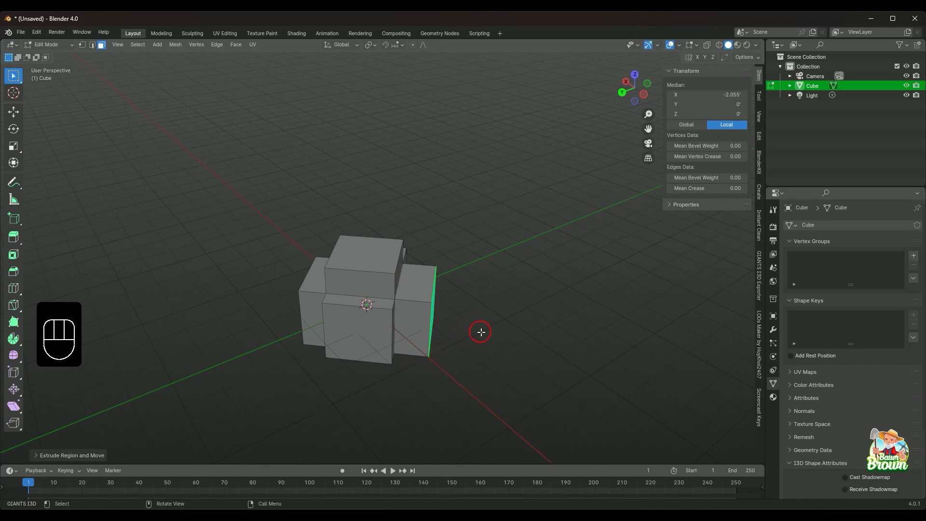
{"action": "middle_click_drag", "start_coordinate": [481, 332], "coordinate": [410, 346]}
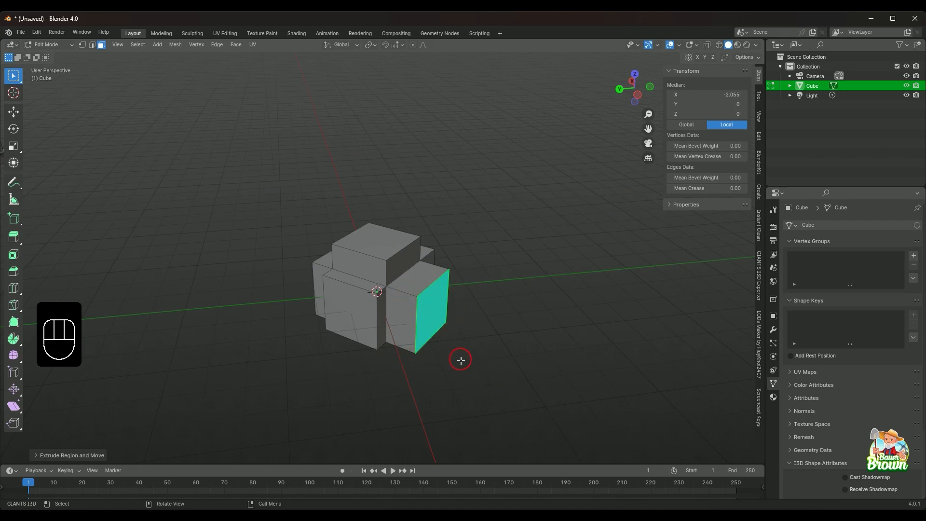
{"action": "middle_click_drag", "start_coordinate": [461, 360], "coordinate": [441, 345]}
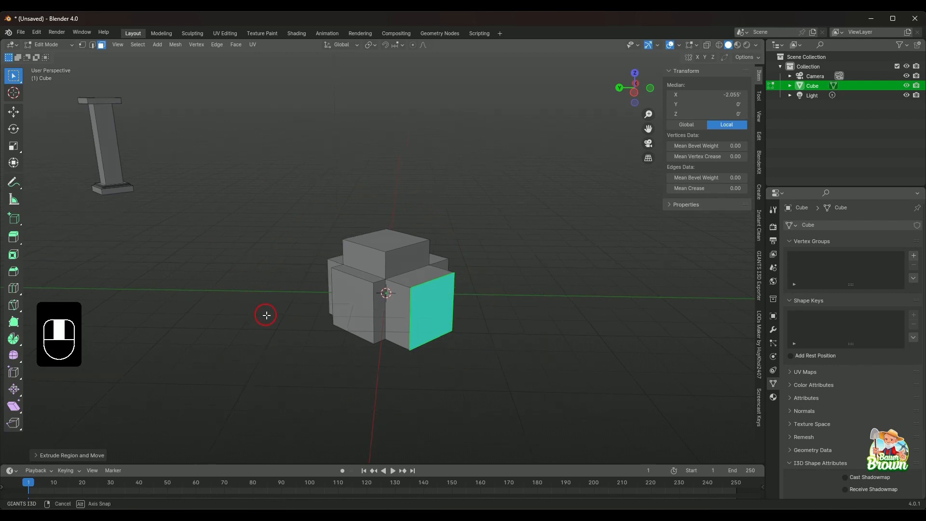
{"action": "middle_click_drag", "start_coordinate": [265, 314], "coordinate": [440, 294]}
{"action": "middle_click_drag", "start_coordinate": [479, 360], "coordinate": [397, 318]}
{"action": "scroll", "coordinate": [459, 331], "scroll_direction": "down", "scroll_amount": 1}
{"action": "middle_click_drag", "start_coordinate": [443, 361], "coordinate": [408, 352]}
{"action": "middle_click_drag", "start_coordinate": [463, 297], "coordinate": [440, 327]}
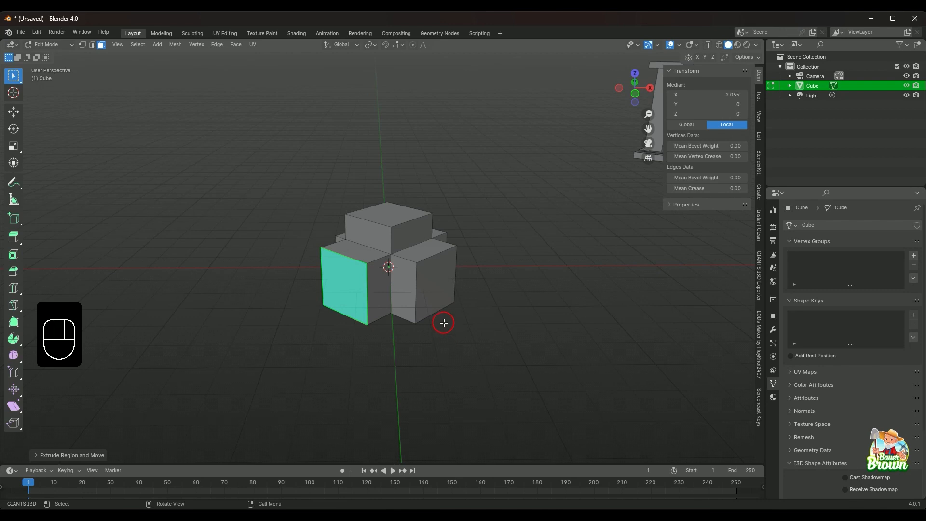
{"action": "middle_click_drag", "start_coordinate": [443, 322], "coordinate": [512, 330]}
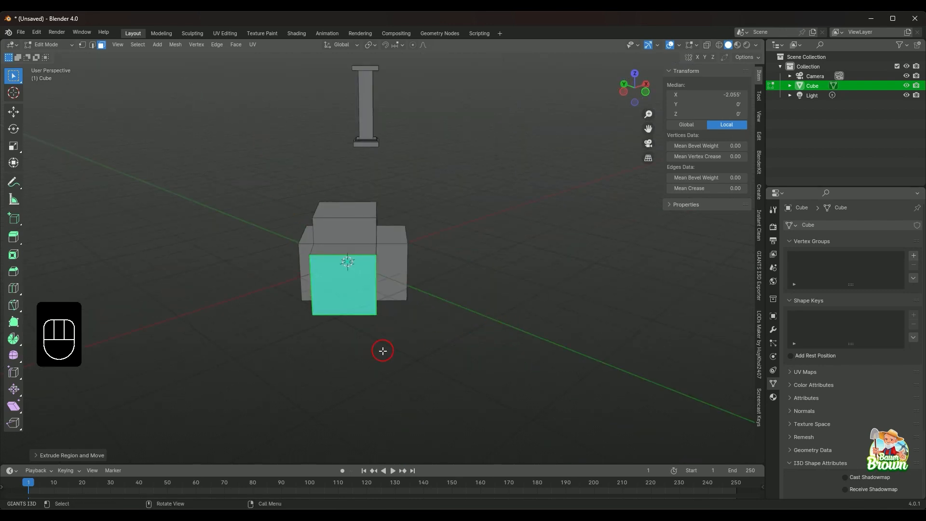
{"action": "middle_click_drag", "start_coordinate": [382, 350], "coordinate": [432, 332]}
Examine the separate pillar's shaft, stepped base and cap up close.
{"action": "middle_click_drag", "start_coordinate": [291, 324], "coordinate": [440, 330], "text": "shift"}
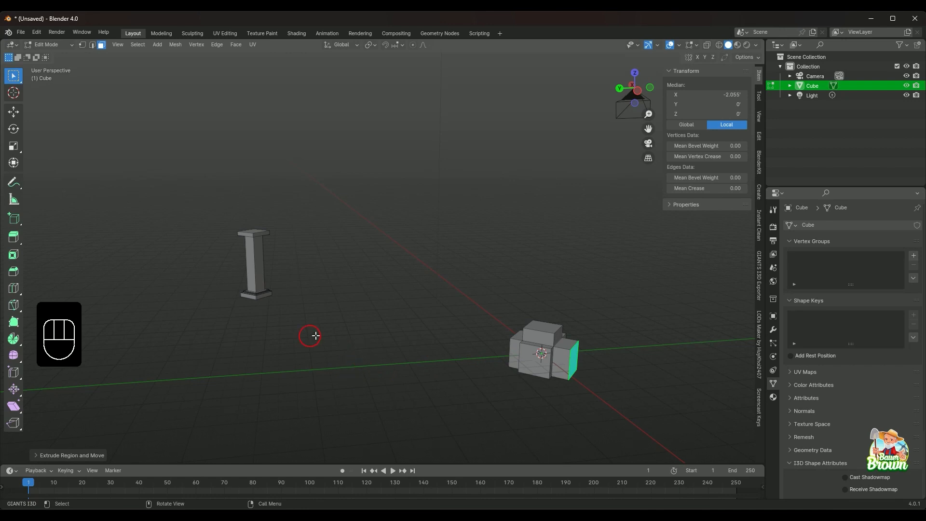
{"action": "scroll", "coordinate": [366, 296], "scroll_direction": "up", "scroll_amount": 5}
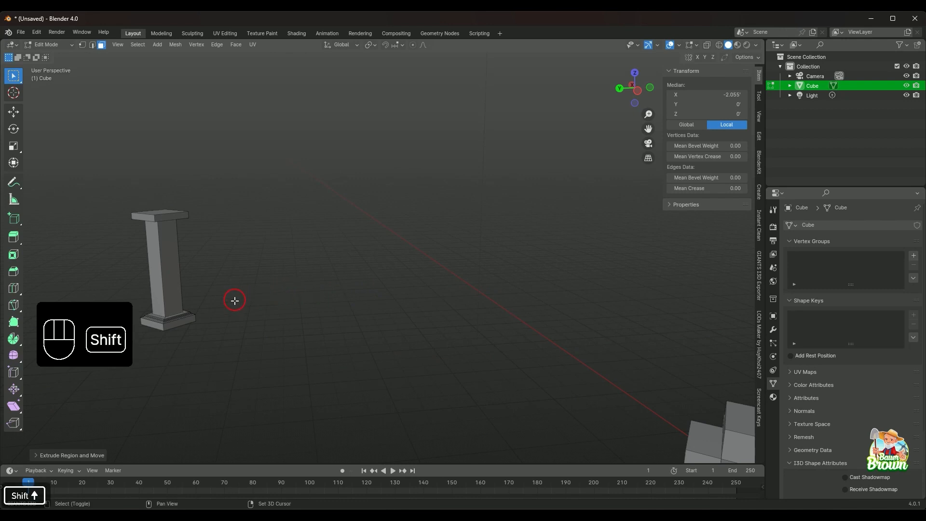
{"action": "middle_click_drag", "start_coordinate": [234, 302], "coordinate": [537, 403], "text": "shift"}
{"action": "scroll", "coordinate": [418, 400], "scroll_direction": "up", "scroll_amount": 2}
{"action": "middle_click_drag", "start_coordinate": [419, 399], "coordinate": [468, 357], "text": "shift"}
{"action": "middle_click_drag", "start_coordinate": [499, 316], "coordinate": [481, 346]}
{"action": "scroll", "coordinate": [484, 341], "scroll_direction": "up", "scroll_amount": 3}
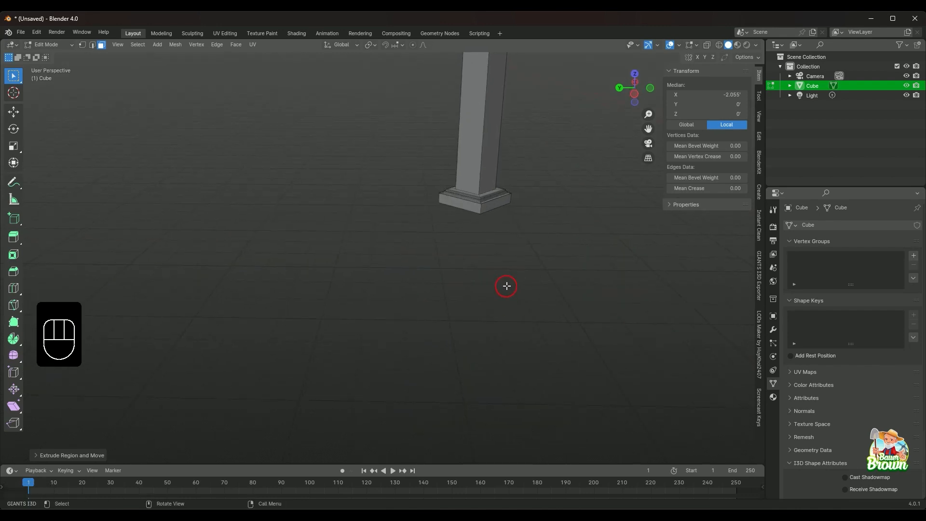
{"action": "middle_click_drag", "start_coordinate": [529, 189], "coordinate": [453, 354], "text": "shift"}
{"action": "middle_click_drag", "start_coordinate": [485, 320], "coordinate": [488, 309]}
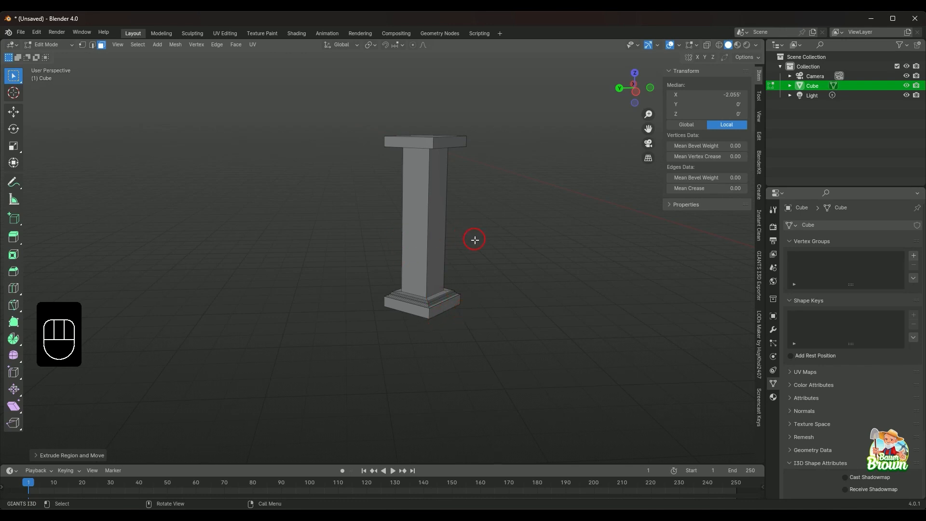
{"action": "middle_click_drag", "start_coordinate": [473, 239], "coordinate": [468, 253], "text": "shift"}
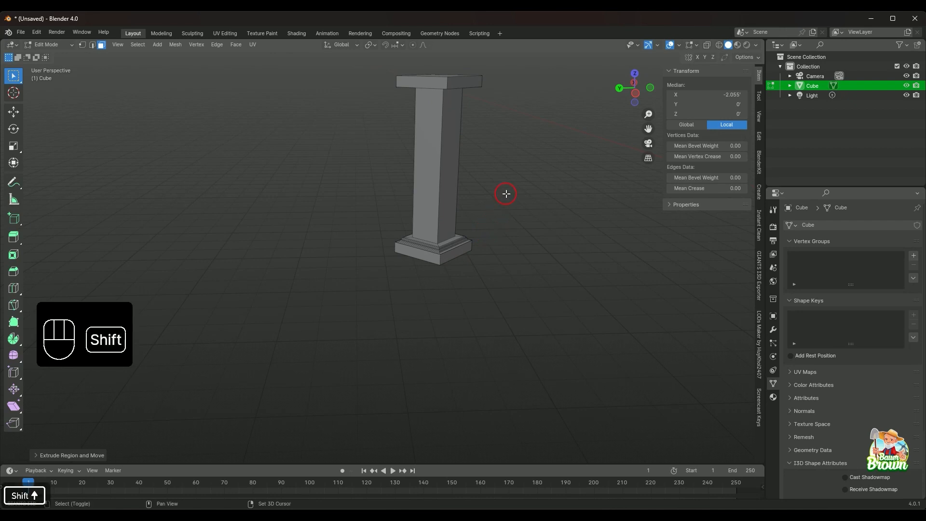
{"action": "middle_click_drag", "start_coordinate": [505, 192], "coordinate": [434, 324], "text": "shift"}
{"action": "middle_click_drag", "start_coordinate": [477, 218], "coordinate": [406, 309], "text": "shift"}
{"action": "scroll", "coordinate": [418, 302], "scroll_direction": "down", "scroll_amount": 1}
{"action": "scroll", "coordinate": [419, 305], "scroll_direction": "down", "scroll_amount": 4}
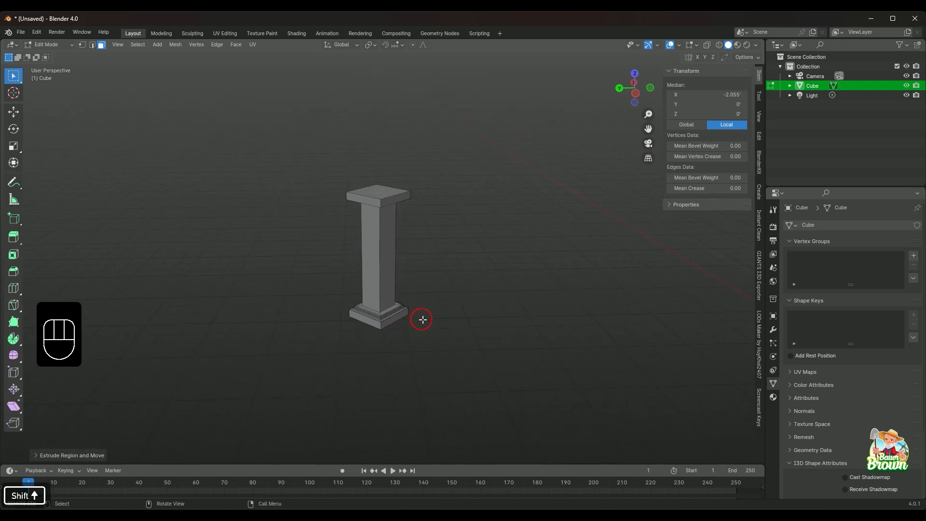
{"action": "middle_click_drag", "start_coordinate": [440, 339], "coordinate": [444, 316]}
Select the top face of the block object, try extruding it upward, and undo the leftover extrusion.
{"action": "middle_click_drag", "start_coordinate": [456, 362], "coordinate": [382, 213], "text": "shift"}
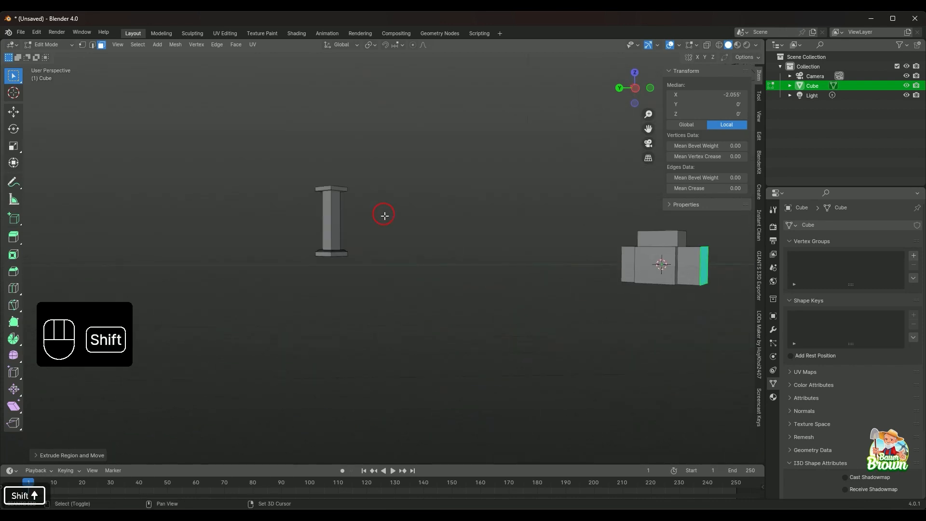
{"action": "scroll", "coordinate": [449, 256], "scroll_direction": "down", "scroll_amount": 2}
{"action": "middle_click_drag", "start_coordinate": [458, 260], "coordinate": [479, 301]}
{"action": "middle_click_drag", "start_coordinate": [570, 279], "coordinate": [386, 331], "text": "shift"}
{"action": "scroll", "coordinate": [453, 309], "scroll_direction": "up", "scroll_amount": 4}
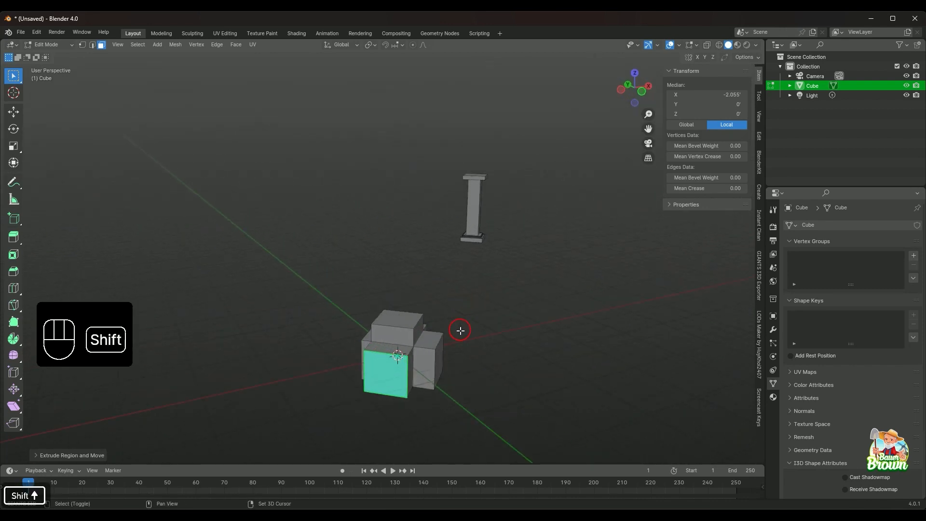
{"action": "middle_click_drag", "start_coordinate": [458, 328], "coordinate": [443, 314], "text": "shift"}
{"action": "scroll", "coordinate": [479, 352], "scroll_direction": "up", "scroll_amount": 4}
{"action": "left_click", "coordinate": [441, 283]}
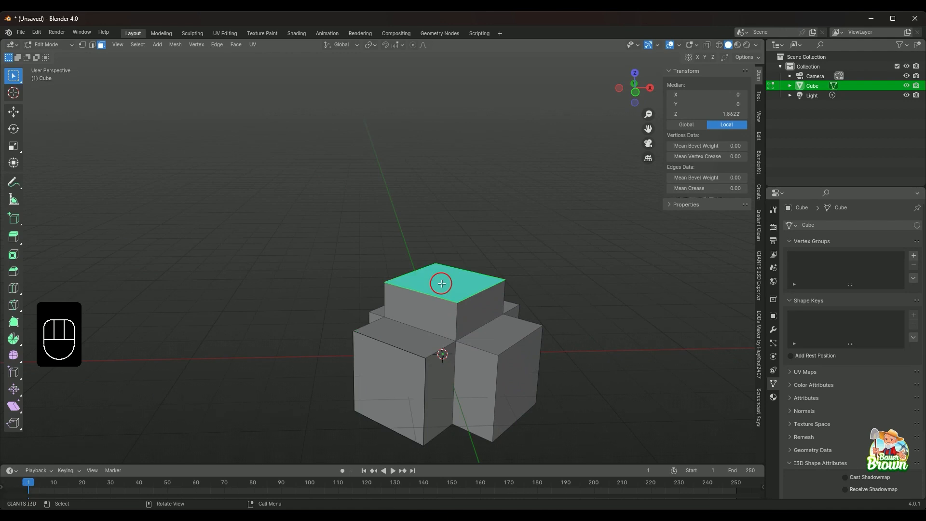
{"action": "key", "text": "e"}
{"action": "right_click", "coordinate": [477, 148]}
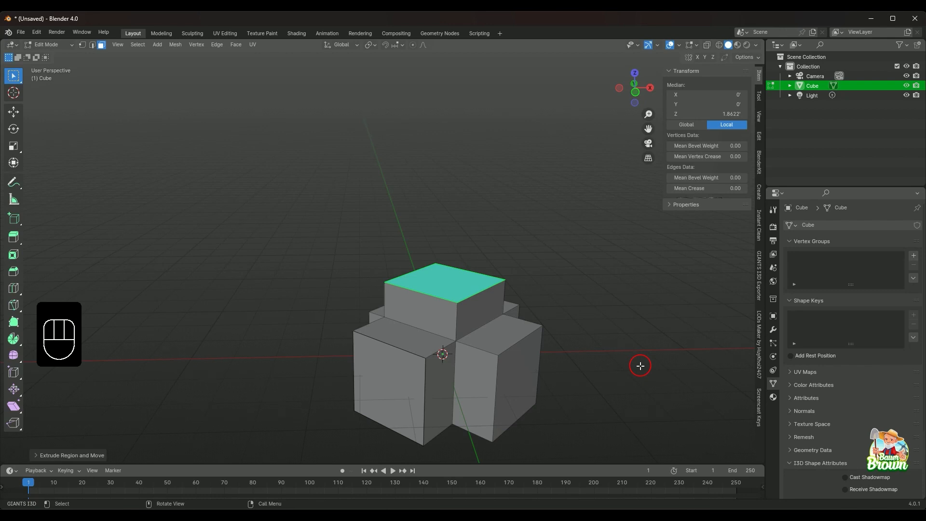
{"action": "key", "text": "ctrl+z"}
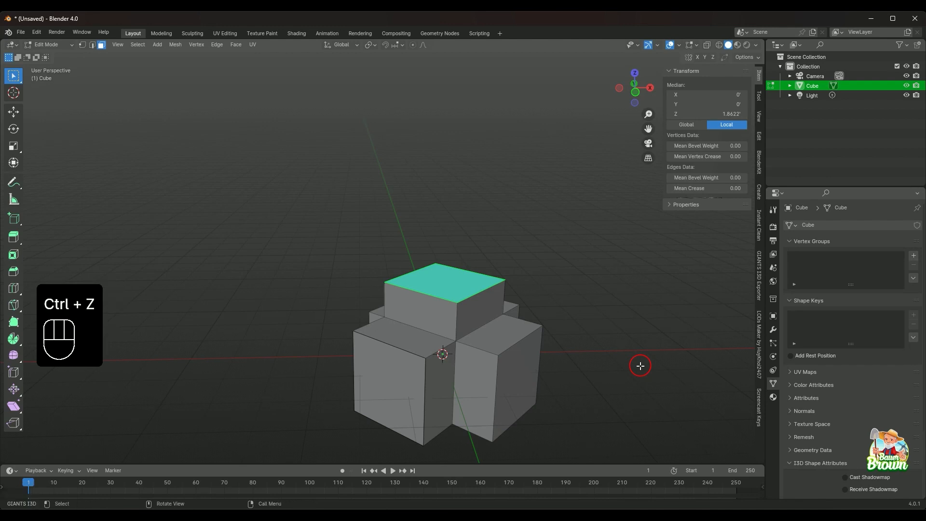
Switch to vertex selection and try moving the near corner vertex of the upper block's top face.
{"action": "key", "text": "1"}
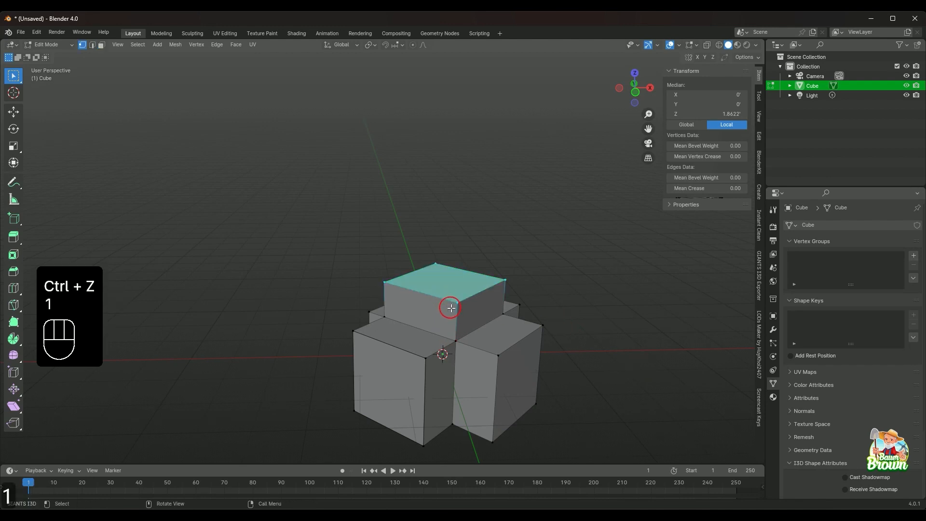
{"action": "left_click", "coordinate": [459, 315]}
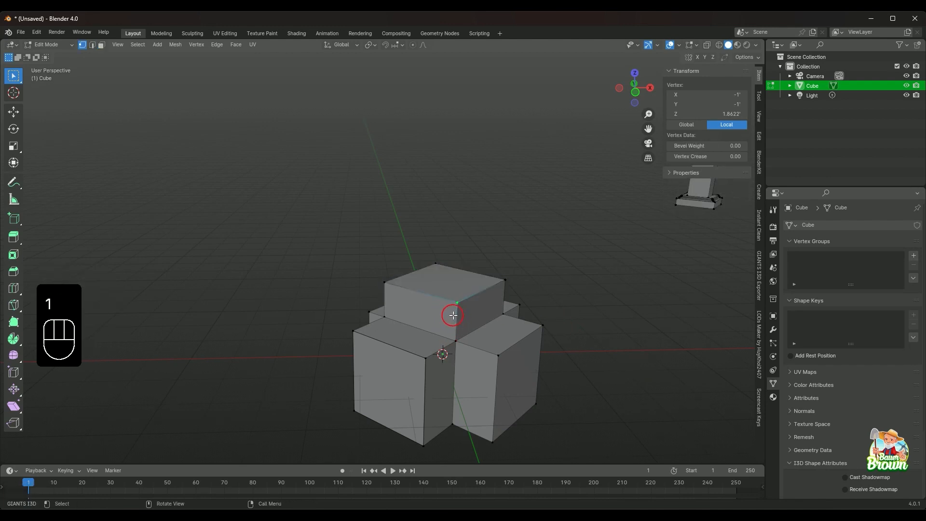
{"action": "key", "text": "g"}
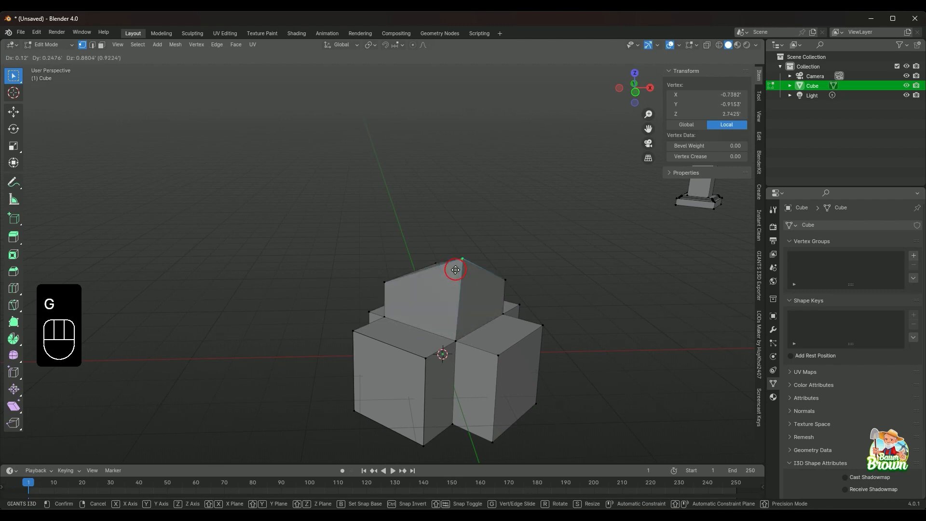
{"action": "left_click", "coordinate": [447, 301]}
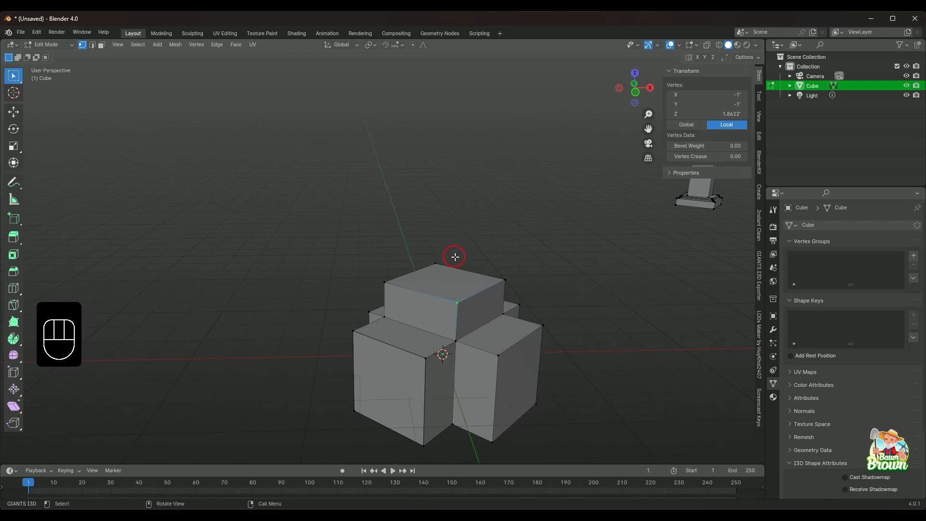
Return to face selection, try extruding the upper block's top face along its normal, and undo the cancelled extrusion.
{"action": "key", "text": "3"}
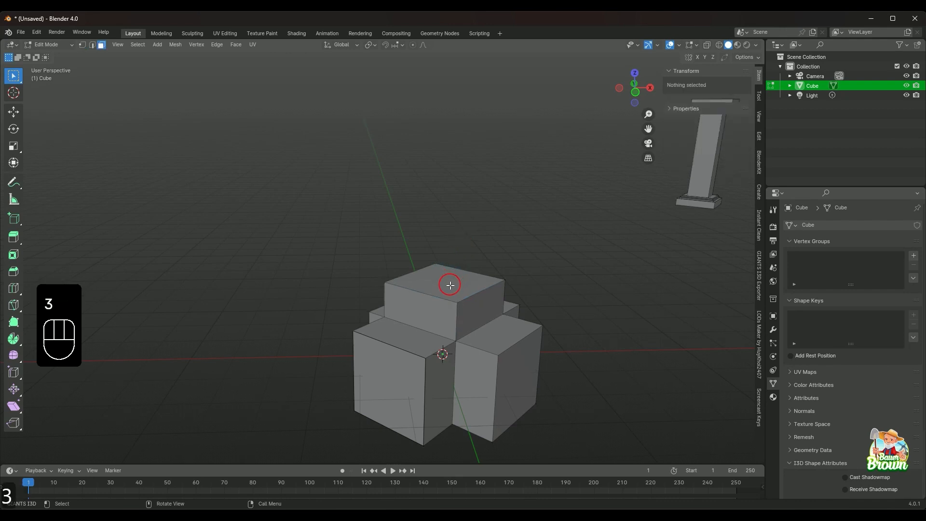
{"action": "left_click", "coordinate": [450, 285]}
{"action": "key", "text": "e"}
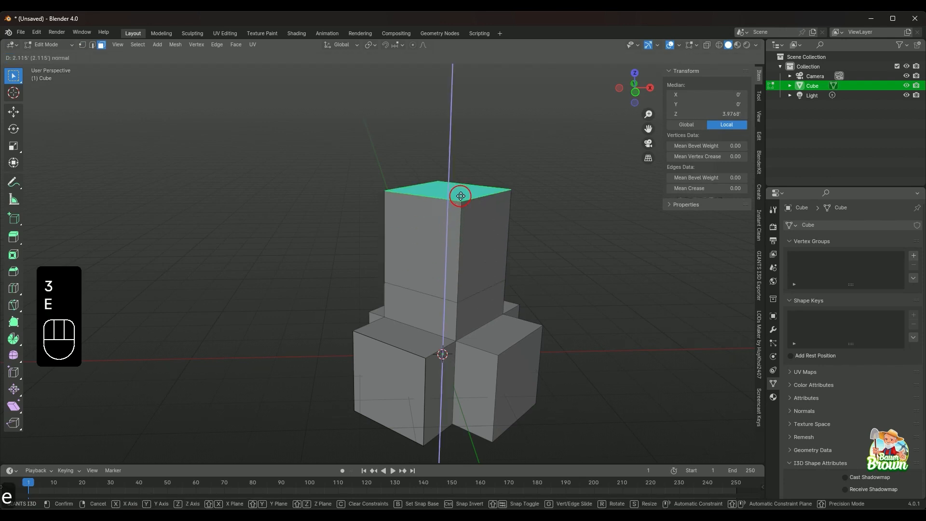
{"action": "right_click", "coordinate": [463, 190]}
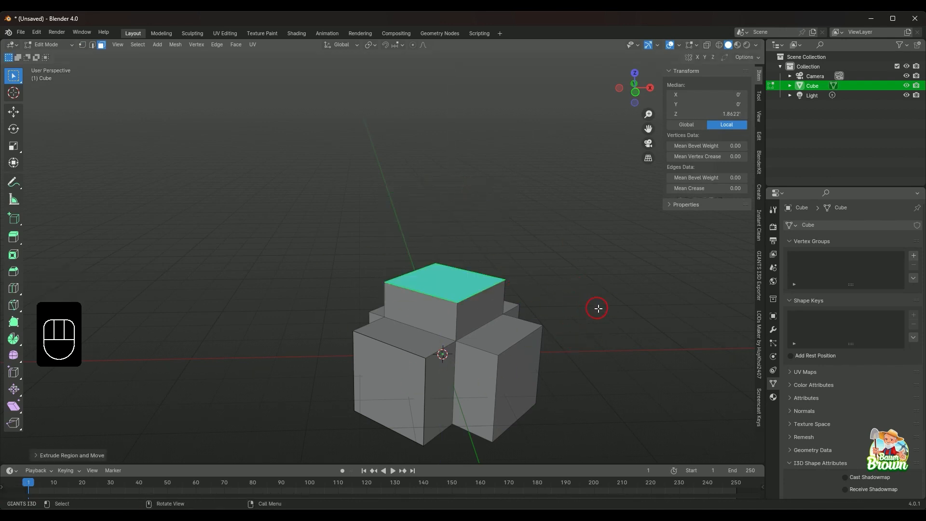
{"action": "middle_click_drag", "start_coordinate": [632, 307], "coordinate": [600, 319]}
{"action": "scroll", "coordinate": [566, 343], "scroll_direction": "up", "scroll_amount": 3}
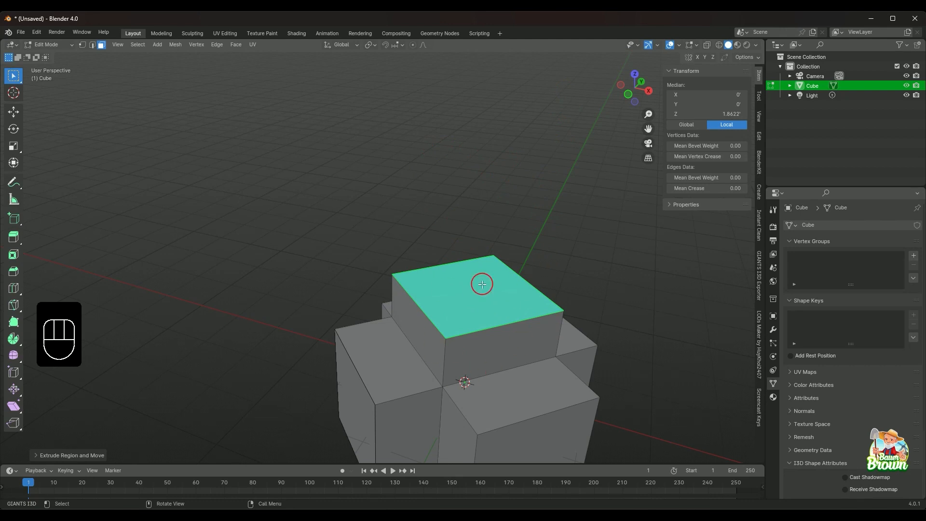
{"action": "middle_click_drag", "start_coordinate": [519, 378], "coordinate": [543, 358]}
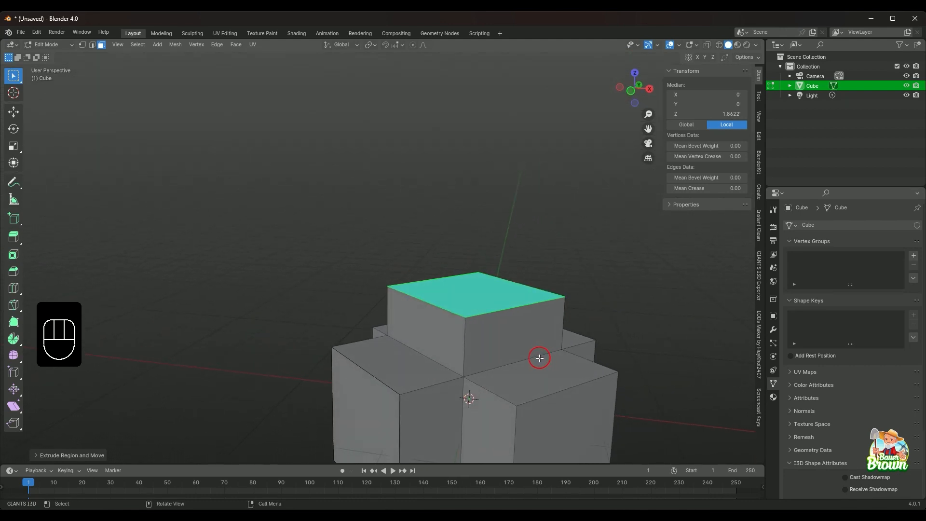
{"action": "key", "text": "ctrl+z"}
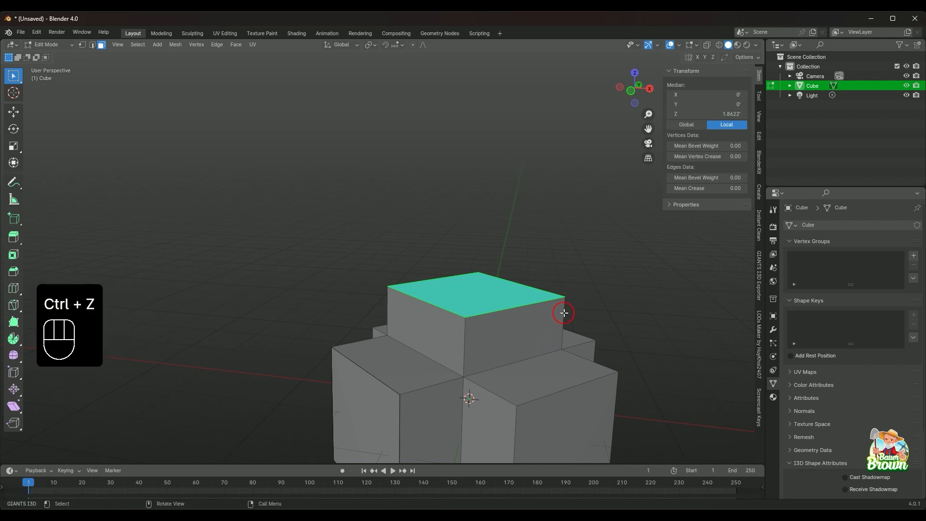
Check the upper block for leftover geometry by selecting its top and side faces one after another.
{"action": "left_click", "coordinate": [465, 333]}
{"action": "left_click", "coordinate": [494, 335]}
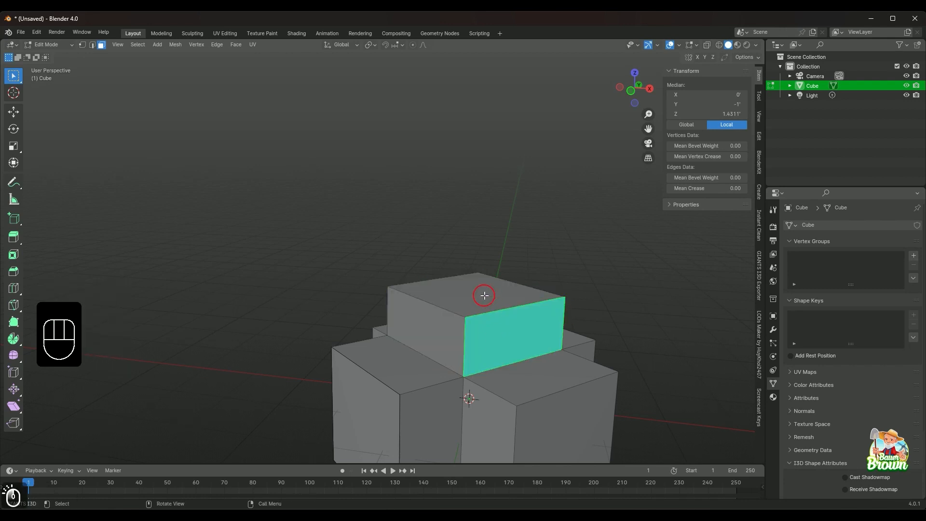
{"action": "left_click", "coordinate": [483, 296]}
{"action": "middle_click_drag", "start_coordinate": [532, 328], "coordinate": [554, 314]}
{"action": "left_click", "coordinate": [489, 344]}
{"action": "left_click", "coordinate": [483, 308]}
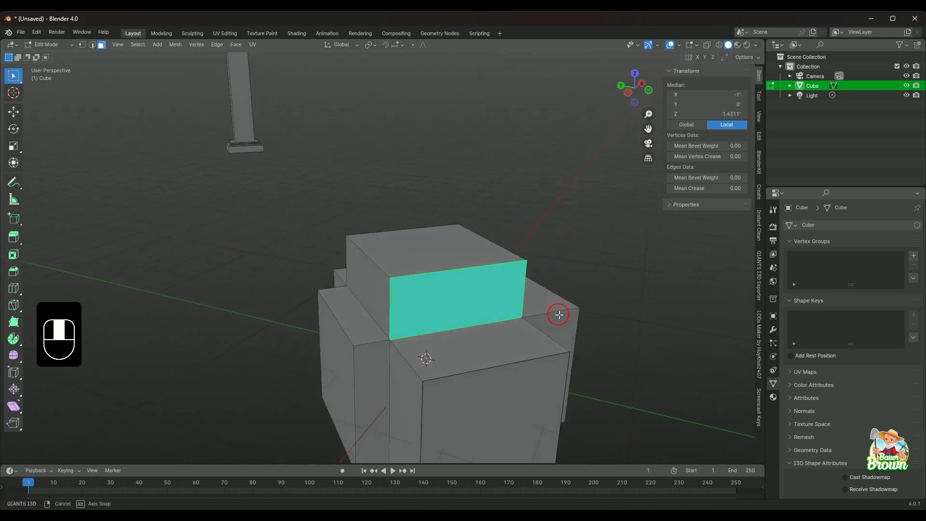
{"action": "left_click", "coordinate": [381, 285]}
{"action": "scroll", "coordinate": [413, 303], "scroll_direction": "down", "scroll_amount": 5}
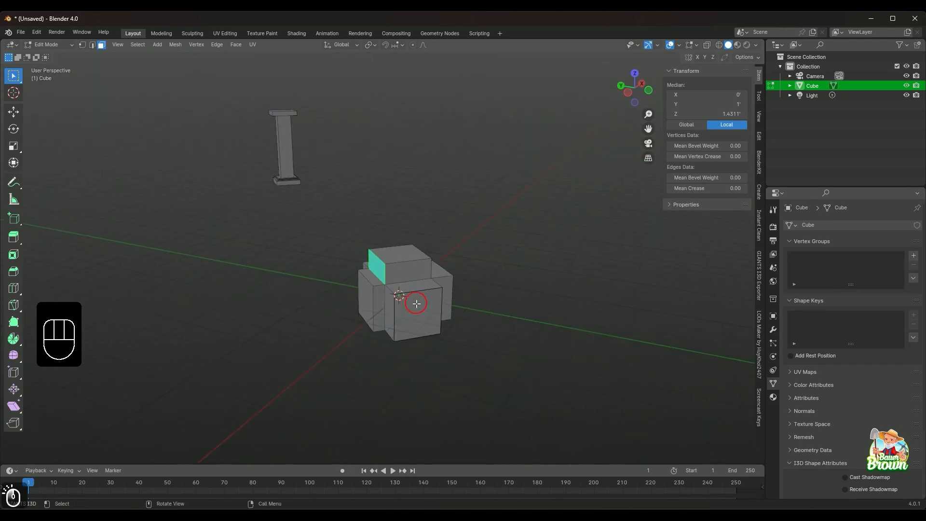
Select the whole block object through wireframe shading, switch to vertex selection, merge its vertices by distance, and clear the selection.
{"action": "middle_click_drag", "start_coordinate": [413, 304], "coordinate": [344, 322]}
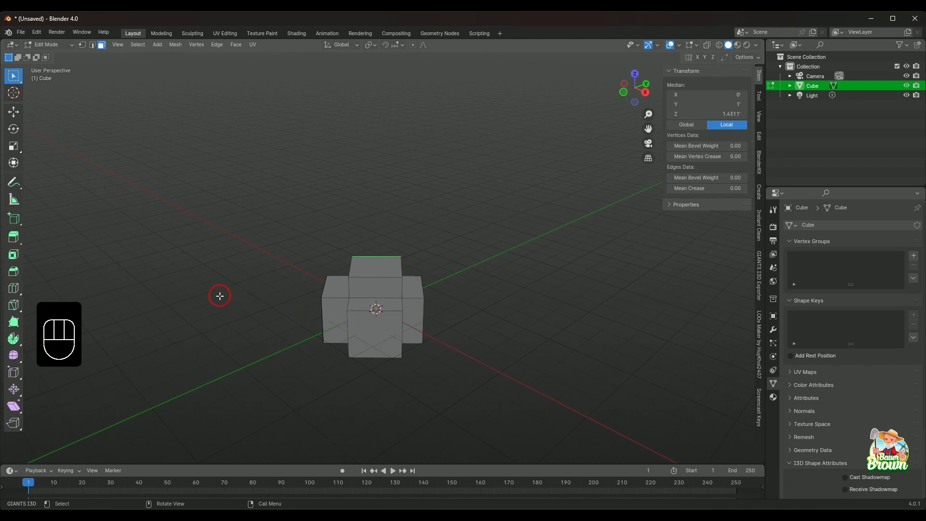
{"action": "key", "text": "shift+z"}
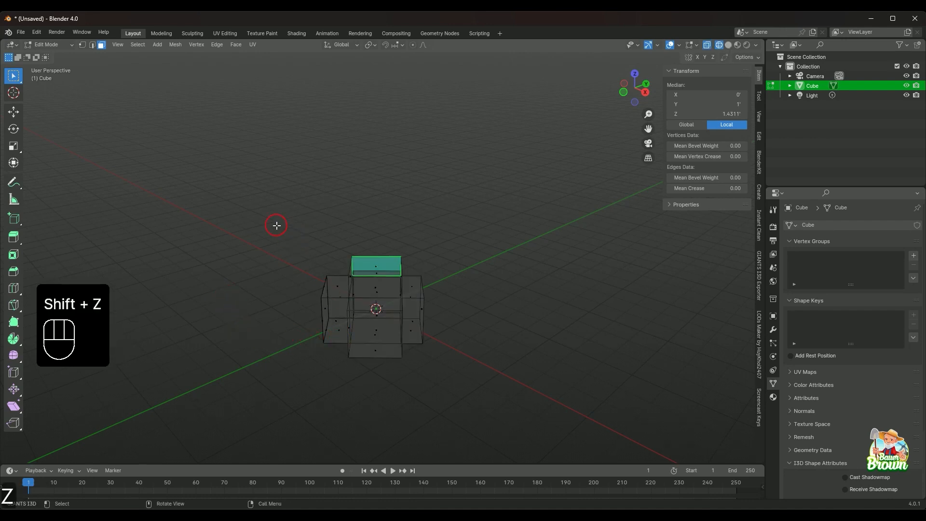
{"action": "left_click_drag", "start_coordinate": [277, 225], "coordinate": [496, 369]}
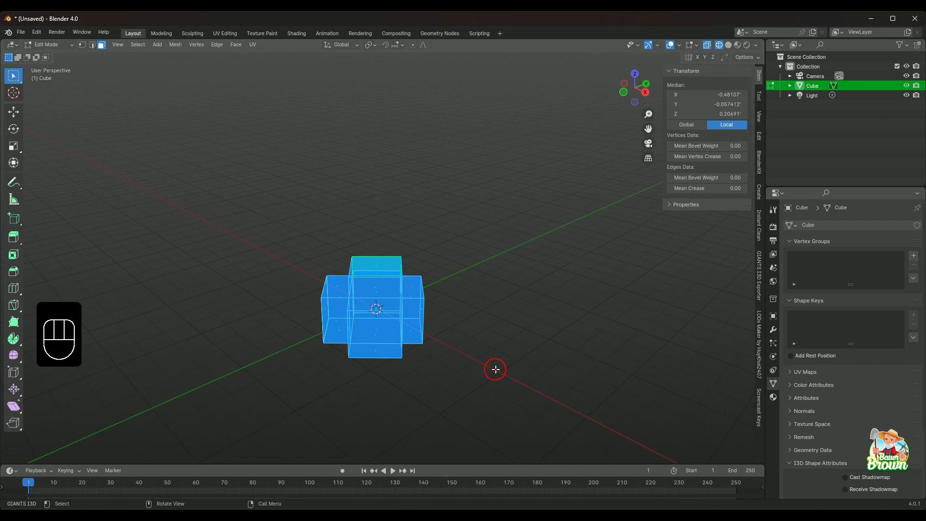
{"action": "key", "text": "1"}
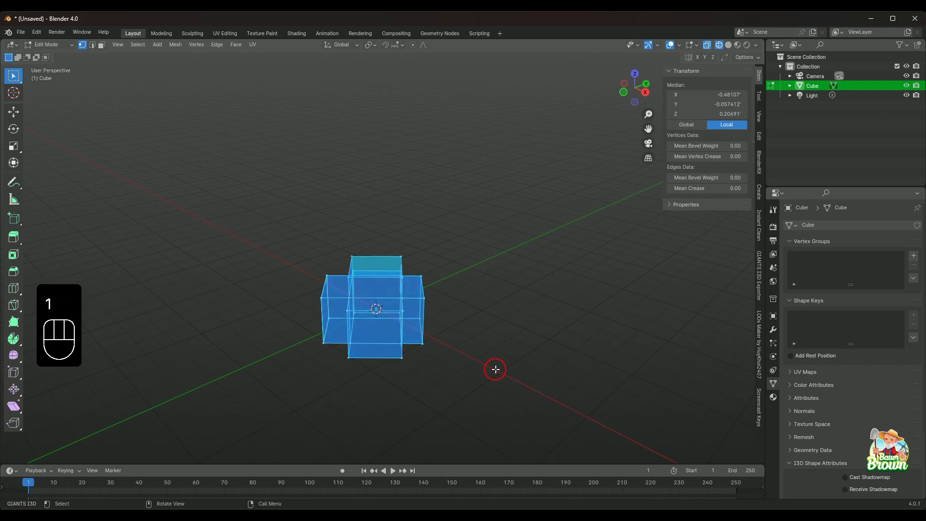
{"action": "key", "text": "m"}
{"action": "key", "text": "b"}
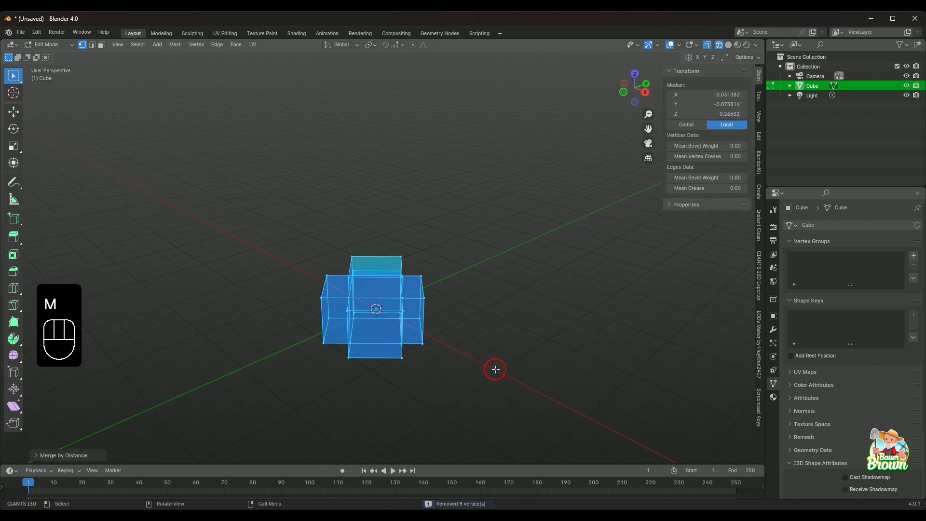
{"action": "middle_click_drag", "start_coordinate": [484, 364], "coordinate": [508, 337]}
{"action": "left_click", "coordinate": [518, 333]}
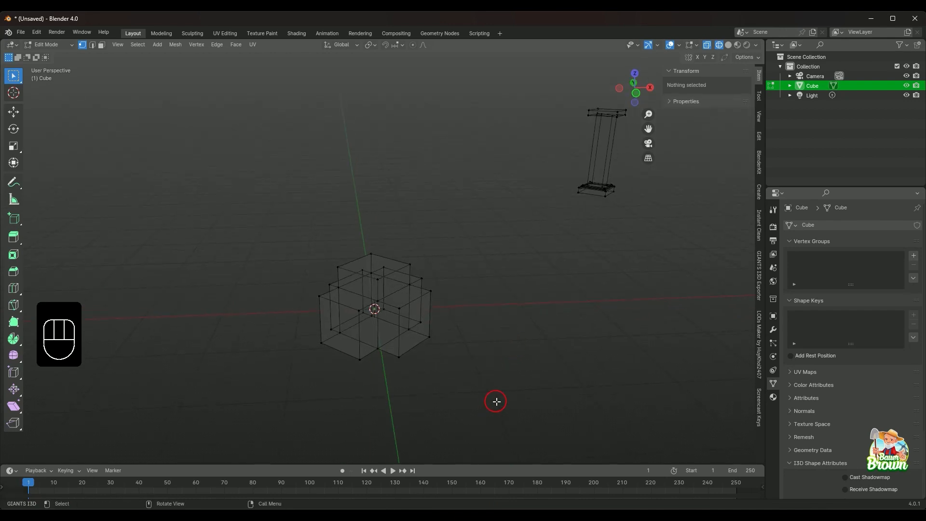
Inspect the block object's vertices and edges from several sides in both solid and wireframe shading for leftover duplicate geometry.
{"action": "key", "text": "shift+z"}
{"action": "mouse_move", "coordinate": [488, 399]}
{"action": "middle_mouse_down"}
{"action": "mouse_move", "coordinate": [386, 383]}
{"action": "mouse_move", "coordinate": [437, 335]}
{"action": "mouse_move", "coordinate": [376, 343]}
{"action": "mouse_move", "coordinate": [386, 368]}
{"action": "mouse_move", "coordinate": [412, 292]}
{"action": "mouse_move", "coordinate": [403, 410]}
{"action": "middle_mouse_up"}
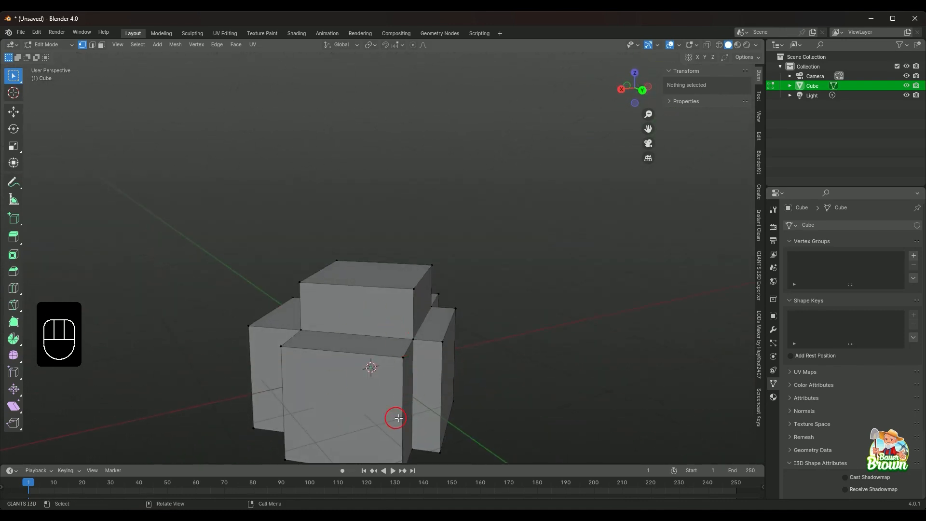
{"action": "middle_click_drag", "start_coordinate": [365, 384], "coordinate": [432, 388]}
{"action": "key", "text": "shift+z"}
{"action": "scroll", "coordinate": [399, 408], "scroll_direction": "up", "scroll_amount": 4}
{"action": "middle_click_drag", "start_coordinate": [507, 382], "coordinate": [393, 395]}
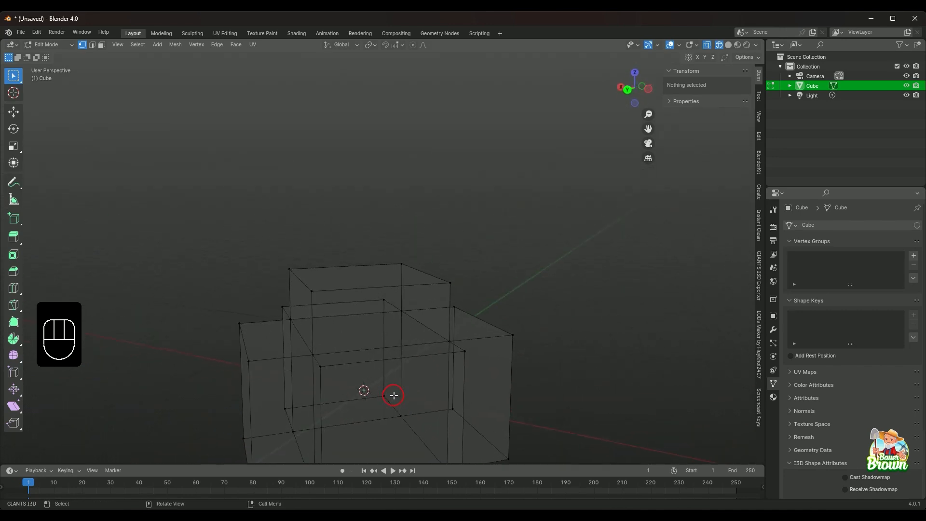
{"action": "scroll", "coordinate": [397, 380], "scroll_direction": "down", "scroll_amount": 3}
{"action": "key", "text": "shift+z"}
{"action": "mouse_move", "coordinate": [459, 366]}
{"action": "middle_mouse_down"}
{"action": "mouse_move", "coordinate": [461, 358]}
{"action": "mouse_move", "coordinate": [491, 370]}
{"action": "mouse_move", "coordinate": [446, 377]}
{"action": "mouse_move", "coordinate": [465, 378]}
{"action": "mouse_move", "coordinate": [470, 353]}
{"action": "mouse_move", "coordinate": [499, 342]}
{"action": "mouse_move", "coordinate": [550, 346]}
{"action": "mouse_move", "coordinate": [549, 331]}
{"action": "mouse_move", "coordinate": [538, 309]}
{"action": "mouse_move", "coordinate": [486, 356]}
{"action": "mouse_move", "coordinate": [490, 342]}
{"action": "mouse_move", "coordinate": [455, 362]}
{"action": "mouse_move", "coordinate": [407, 356]}
{"action": "middle_mouse_up"}
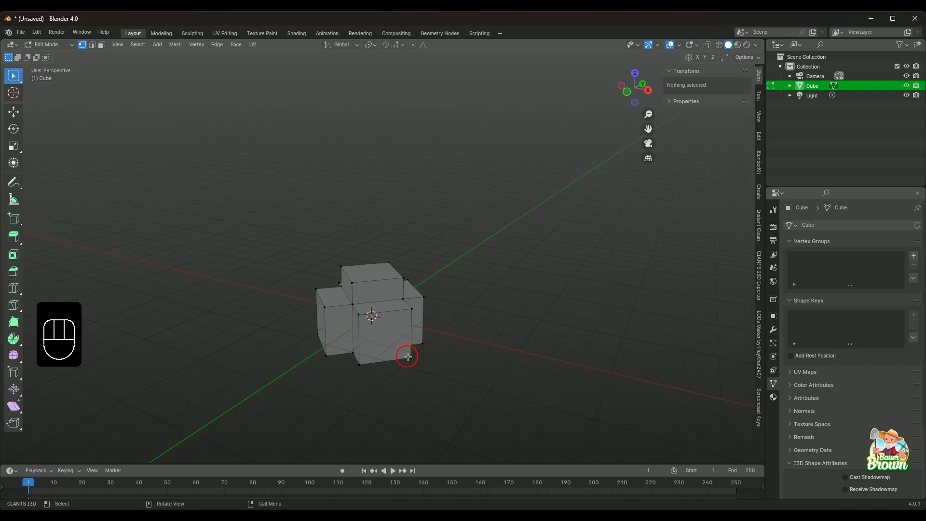
{"action": "middle_click_drag", "start_coordinate": [400, 352], "coordinate": [425, 344]}
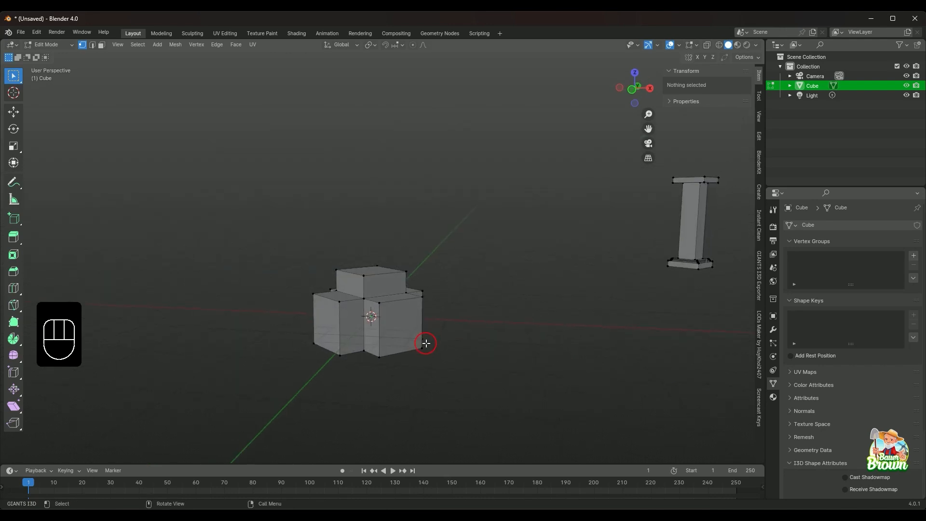